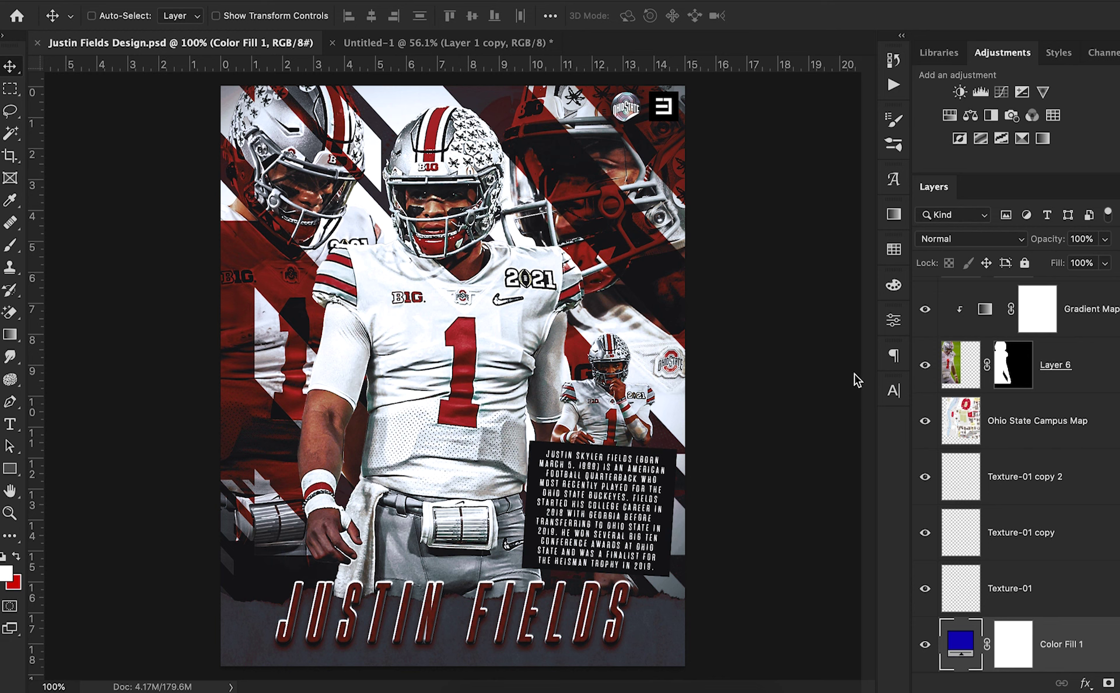
# Hide the JM.DSGN Watermark, Photo Filter 2, Hue/Saturation and Exposure 1 layers at the top of the layer stack
pyautogui.scroll(3, 1020, 417)
pyautogui.scroll(10, 1020, 415)
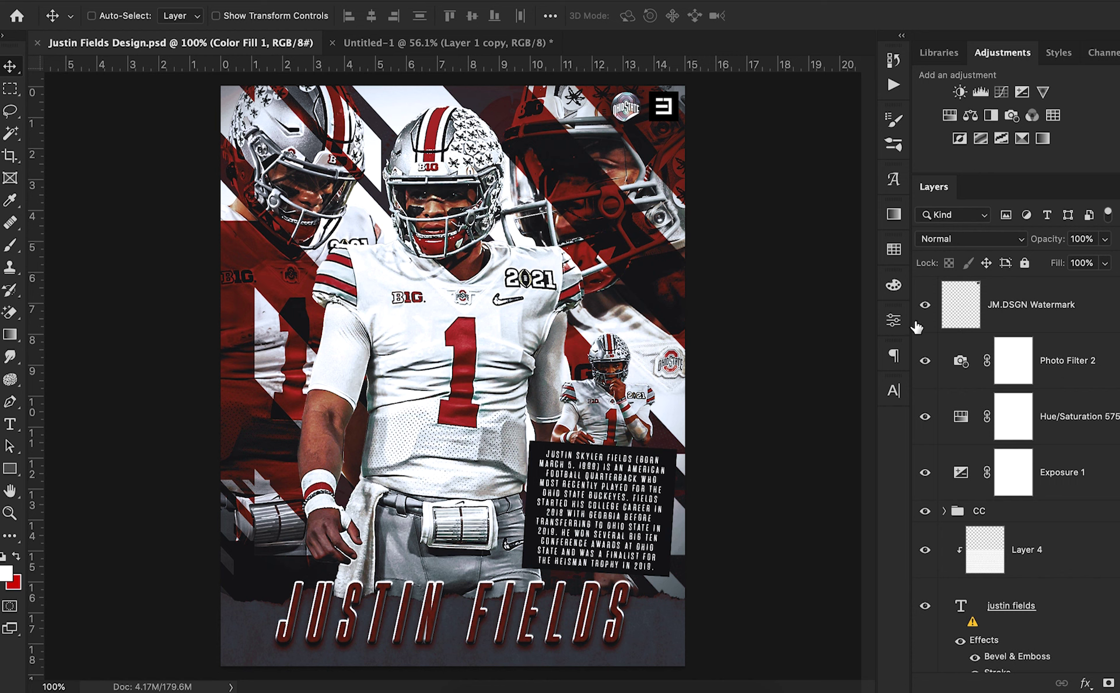
pyautogui.click(923, 306)
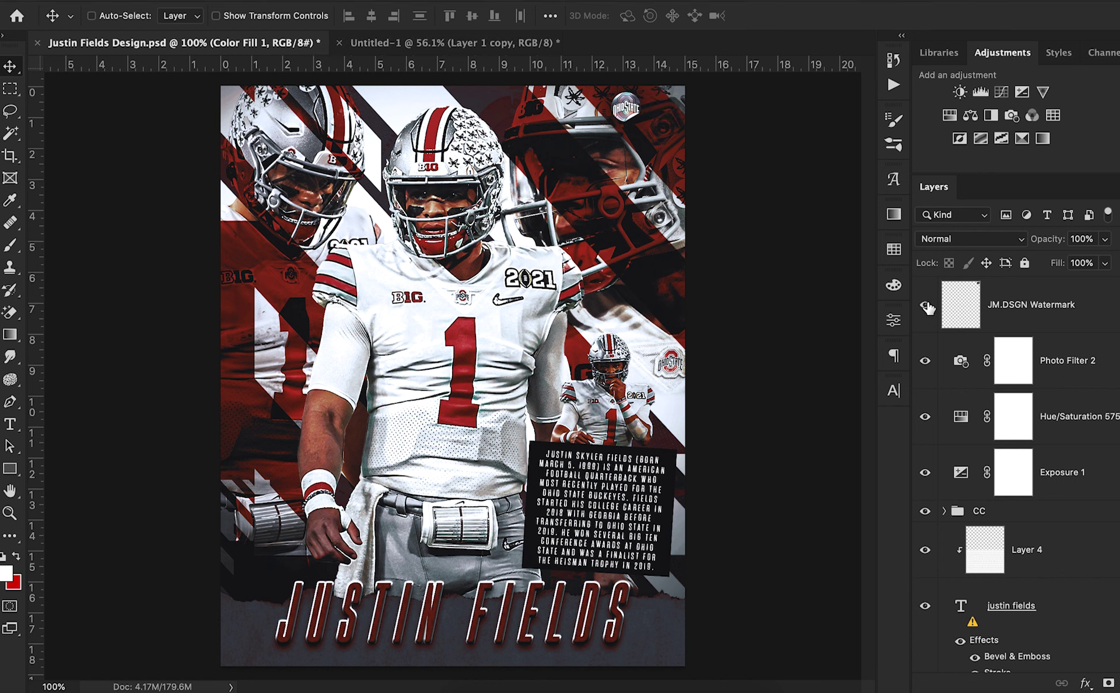
pyautogui.click(926, 305)
pyautogui.click(924, 364)
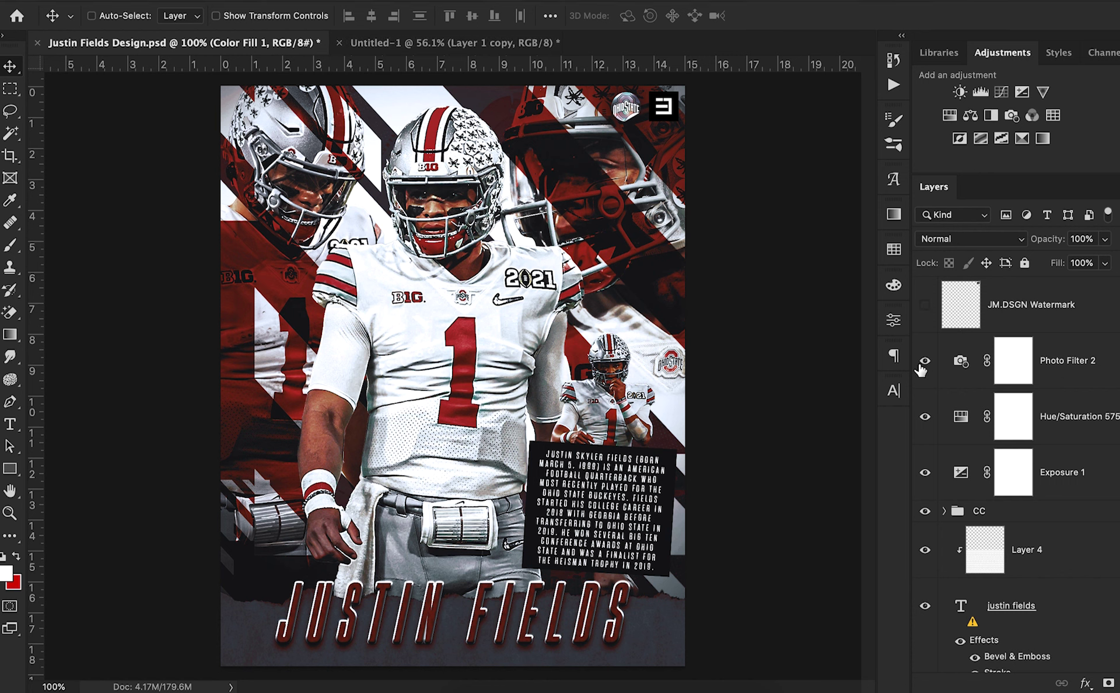
pyautogui.click(924, 416)
pyautogui.click(924, 475)
# Compare the poster with and without the CC color-correction group, leaving the group hidden
pyautogui.scroll(-3, 925, 478)
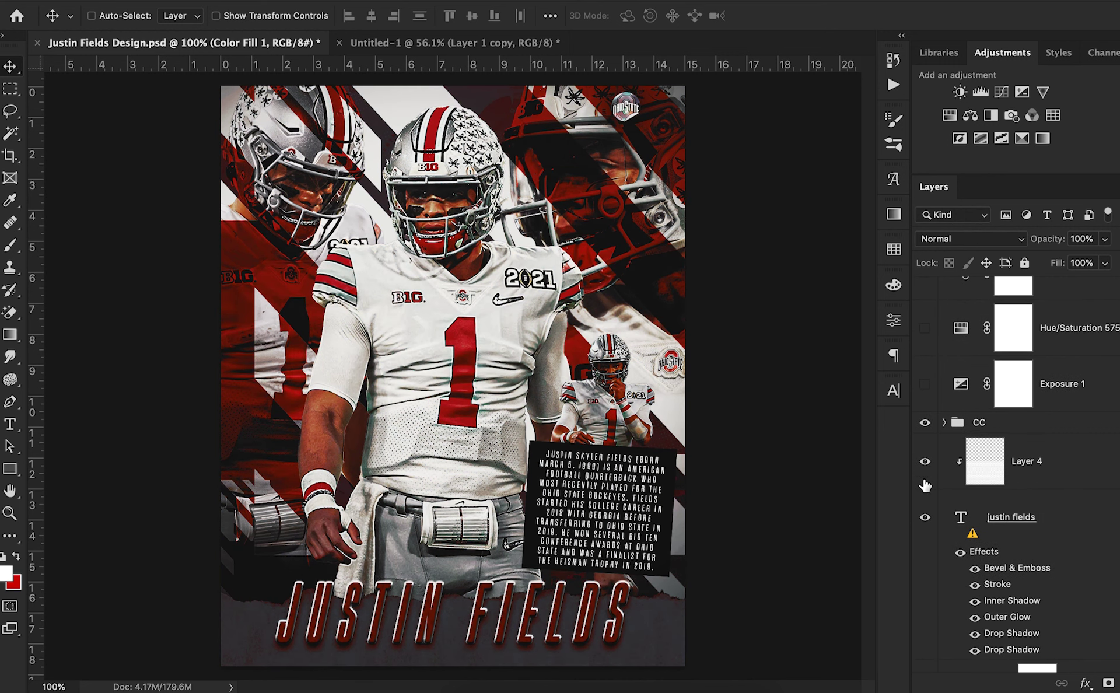
pyautogui.click(925, 424)
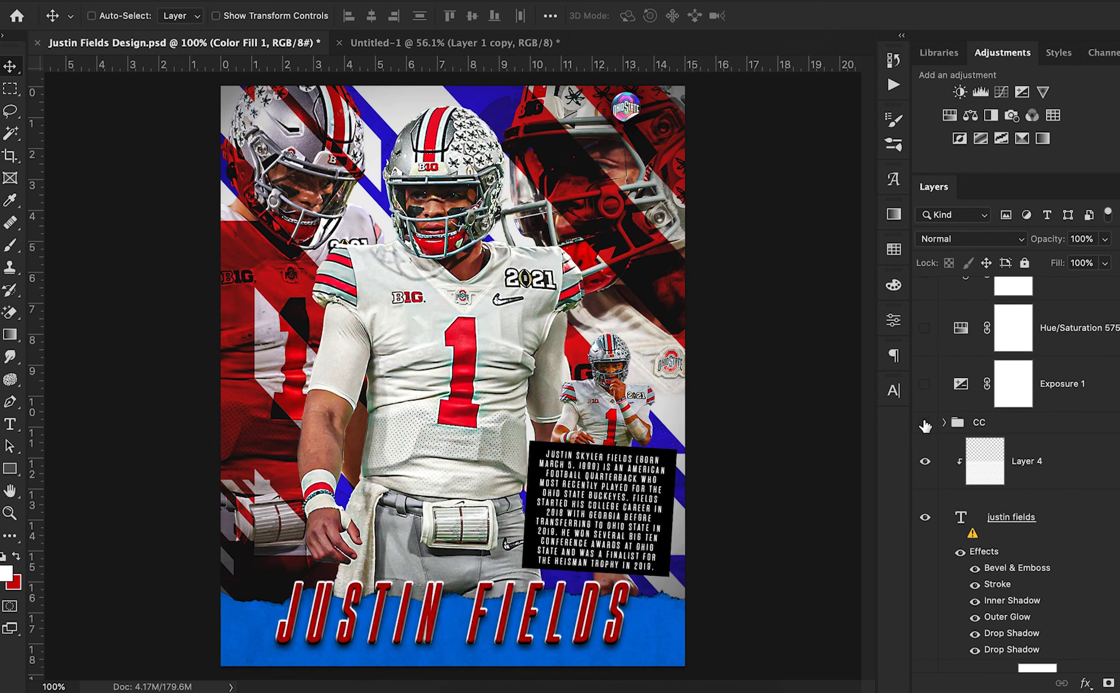
pyautogui.click(925, 423)
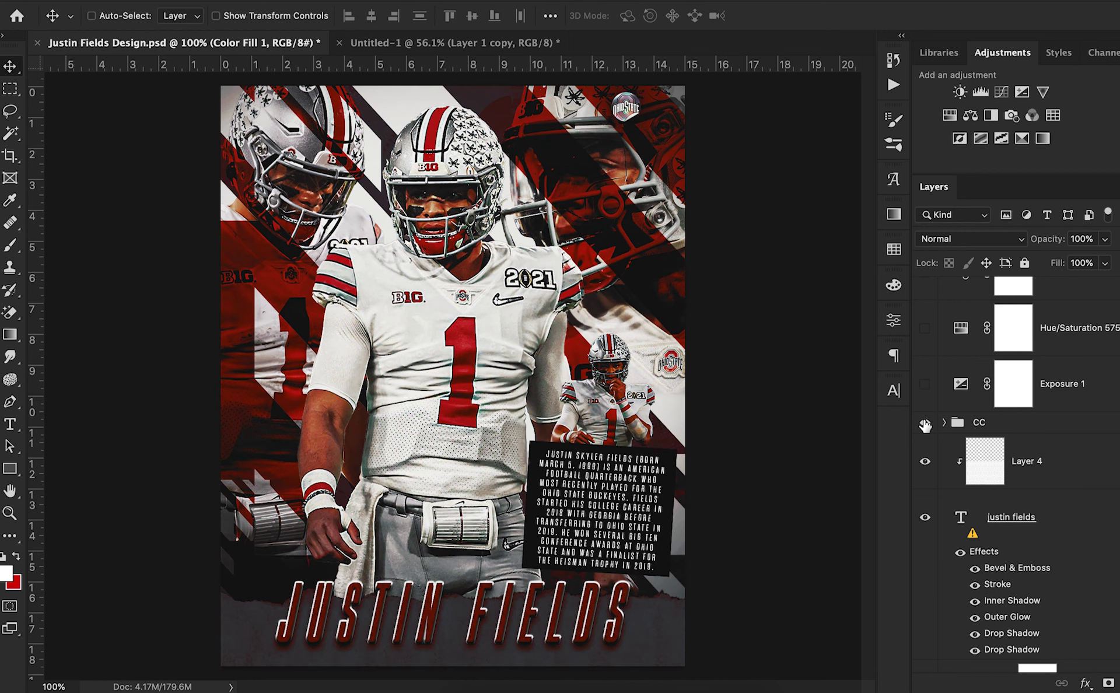
pyautogui.click(925, 423)
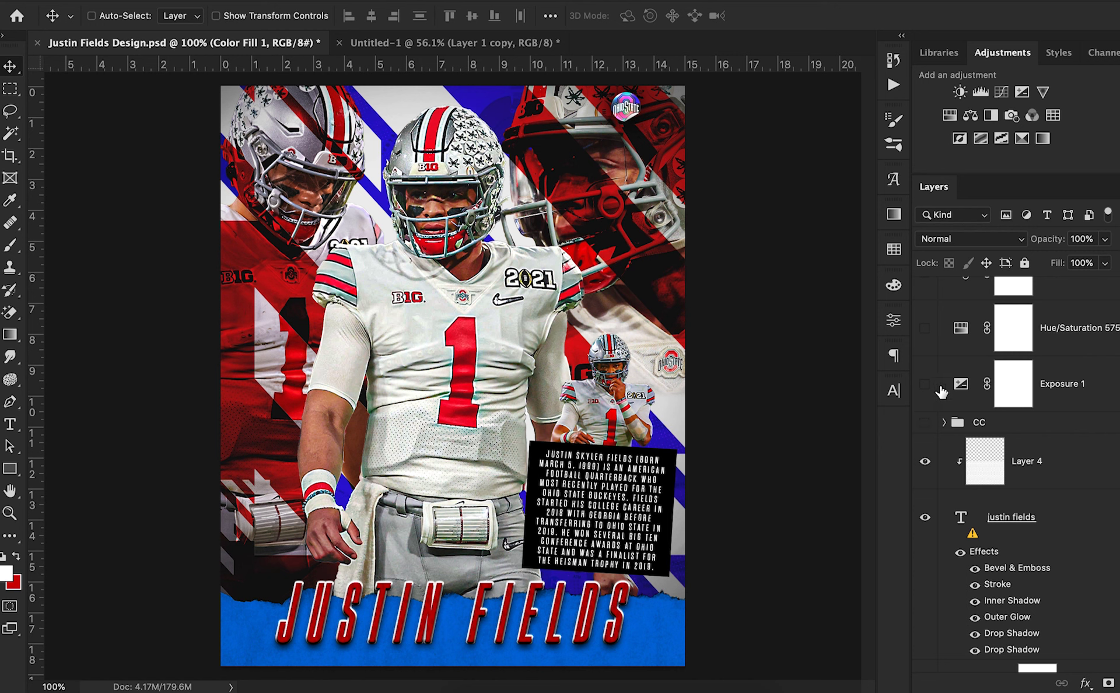
pyautogui.click(923, 423)
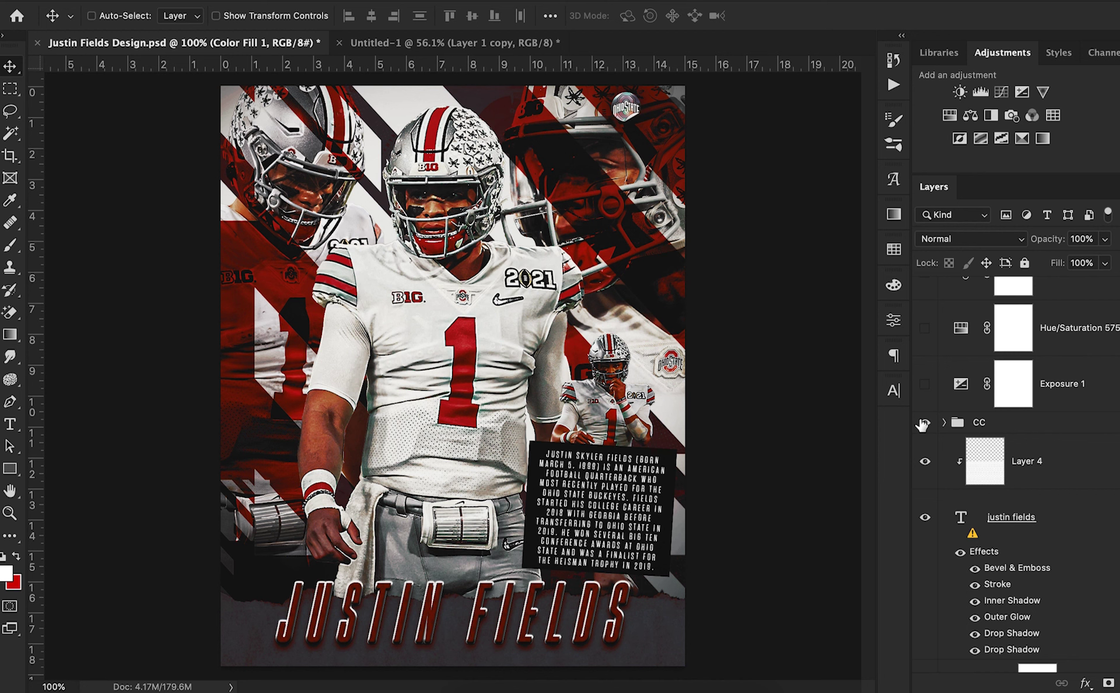
pyautogui.click(923, 424)
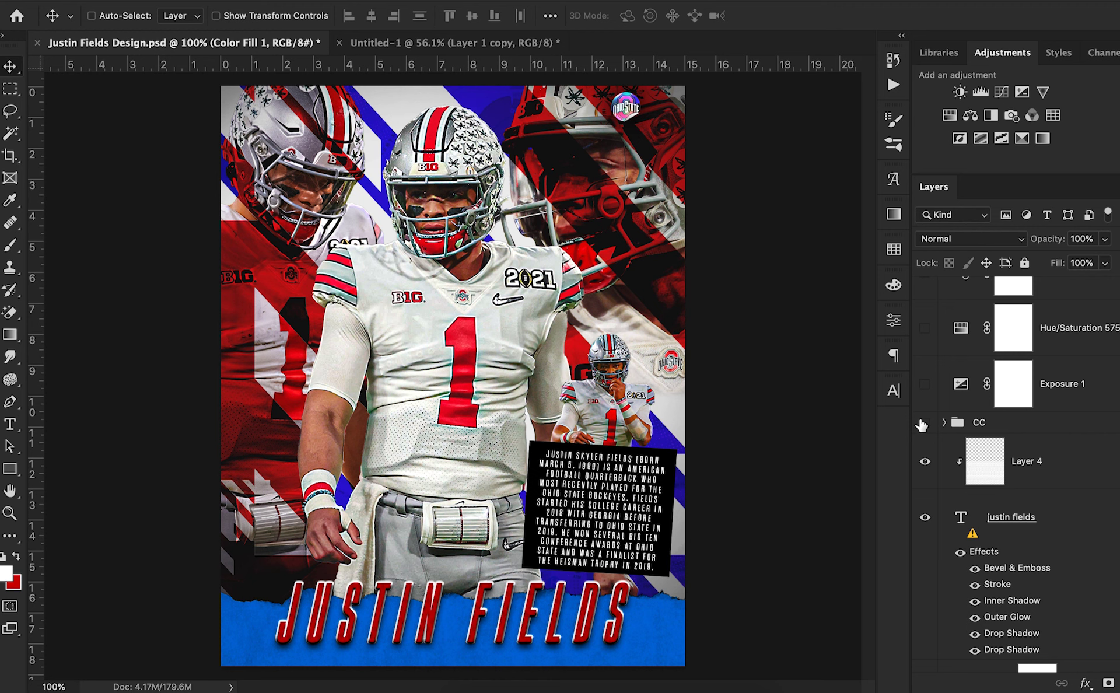
# Hide Layer 4 and the "justin fields" title text layer, toggling the title to compare
pyautogui.scroll(-2, 922, 425)
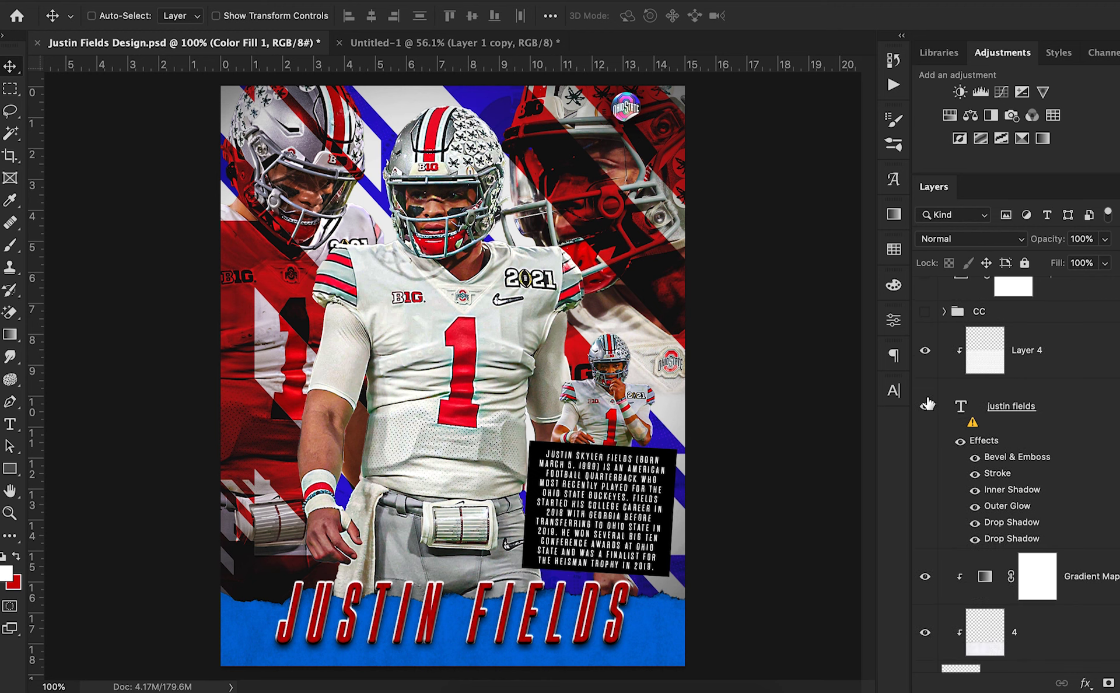
pyautogui.click(926, 350)
pyautogui.click(925, 406)
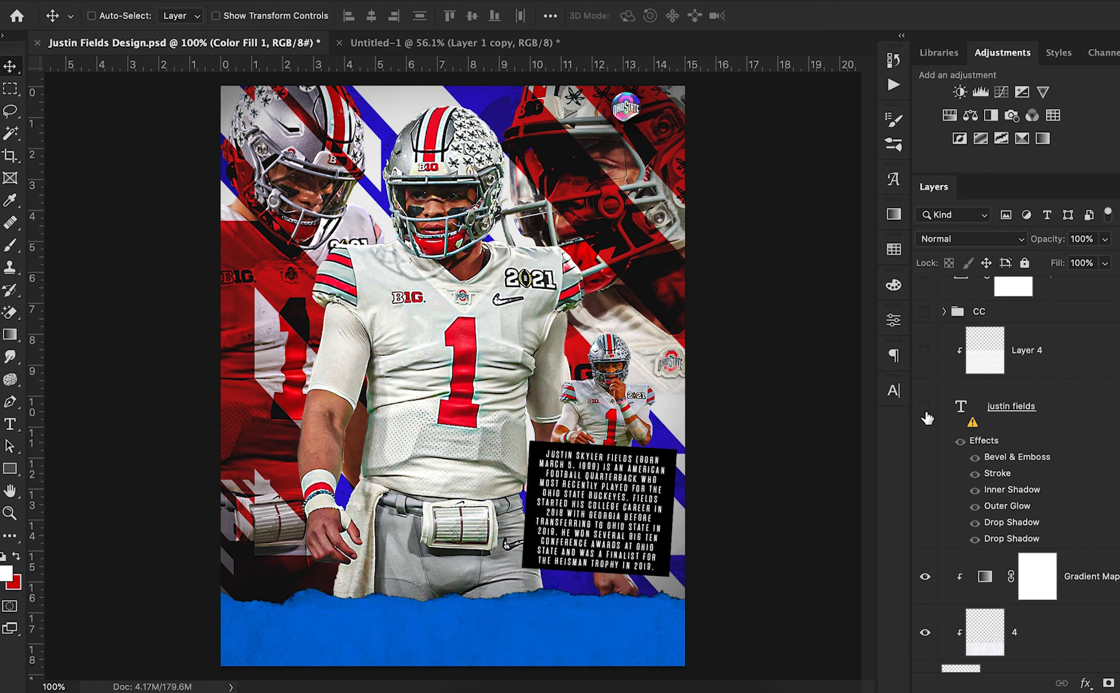
pyautogui.click(925, 408)
pyautogui.click(925, 408)
# Toggle the Rectangle 1 shape to compare its effect on the poster's bottom strip, leaving it hidden
pyautogui.scroll(-5, 1038, 513)
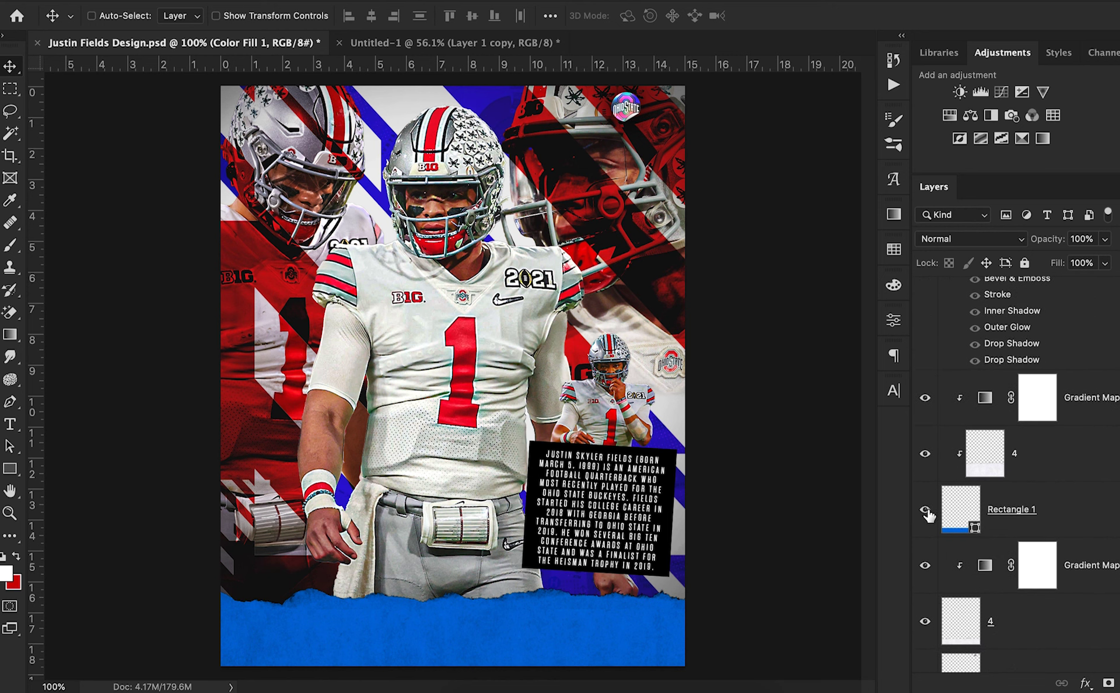
pyautogui.click(927, 511)
pyautogui.click(926, 511)
pyautogui.click(927, 525)
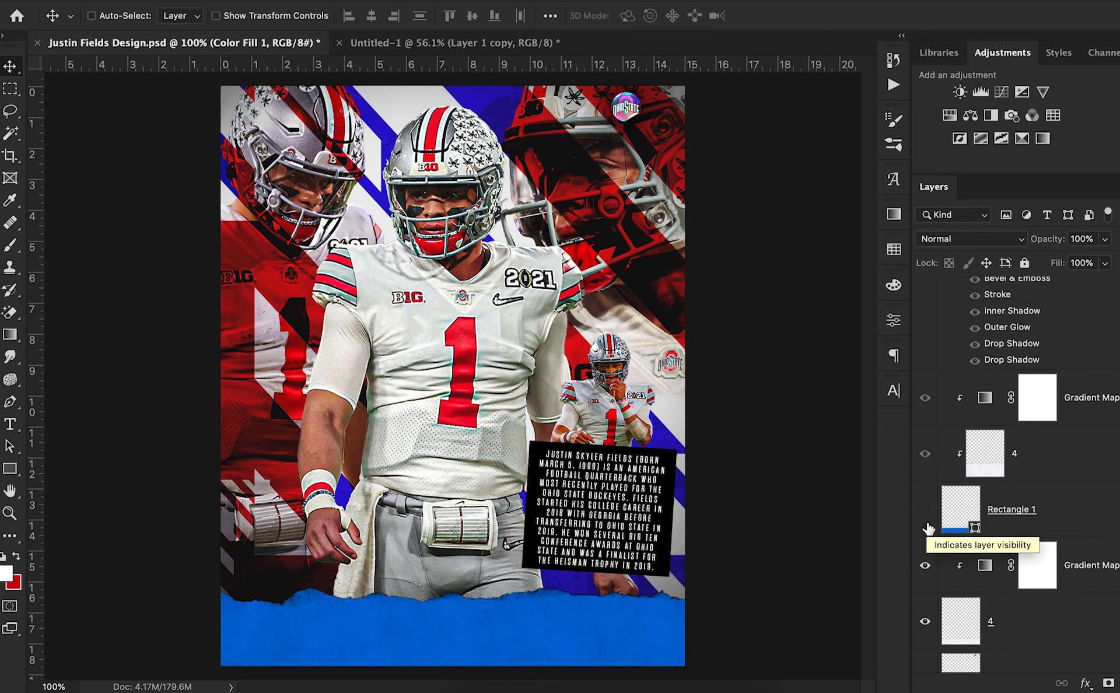
# Compare the torn-paper layer "4" and its clipped Gradient Map on and off, leaving the paper layer hidden
pyautogui.scroll(-3, 927, 528)
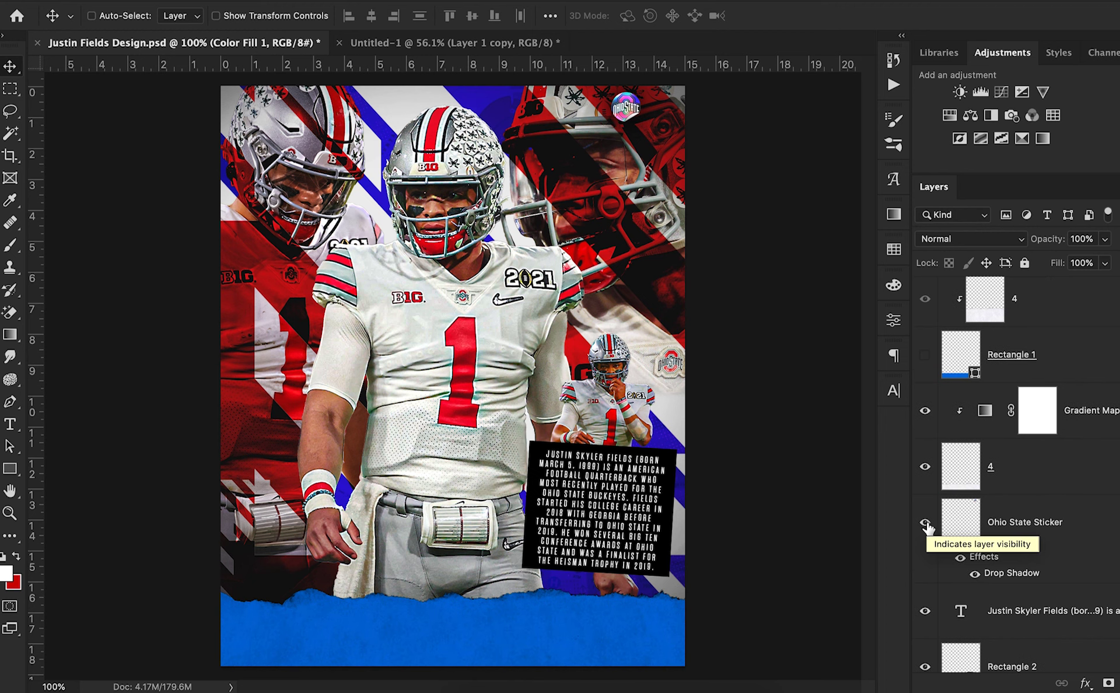
pyautogui.click(925, 467)
pyautogui.click(927, 468)
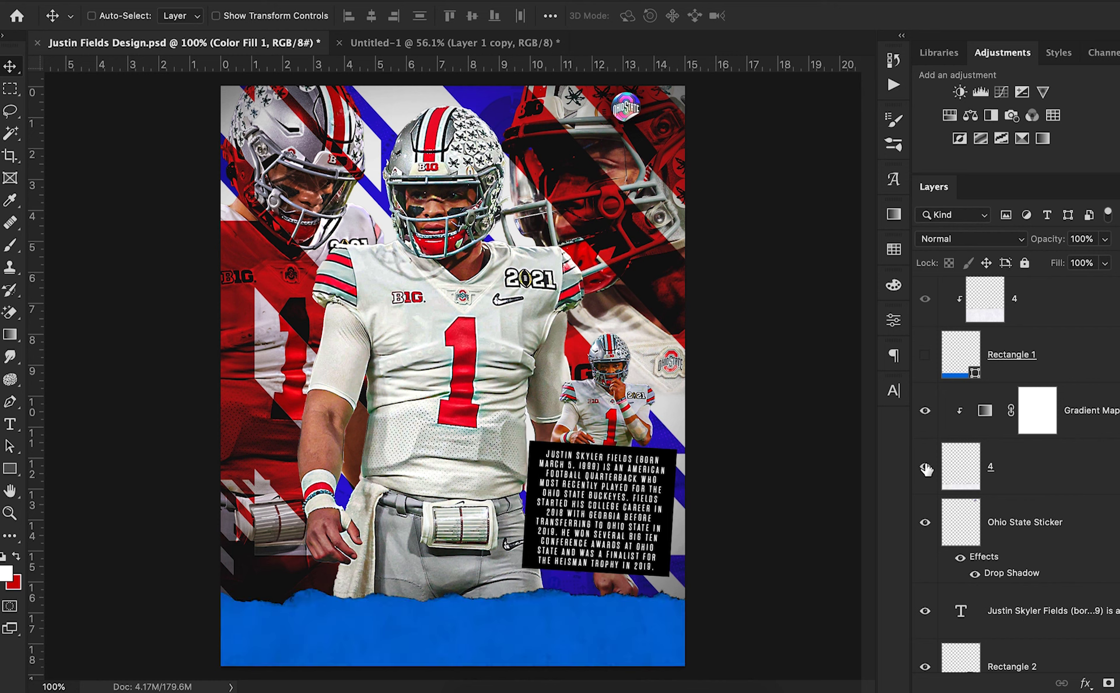
pyautogui.click(926, 467)
pyautogui.click(926, 468)
pyautogui.click(924, 415)
pyautogui.click(923, 415)
pyautogui.click(924, 468)
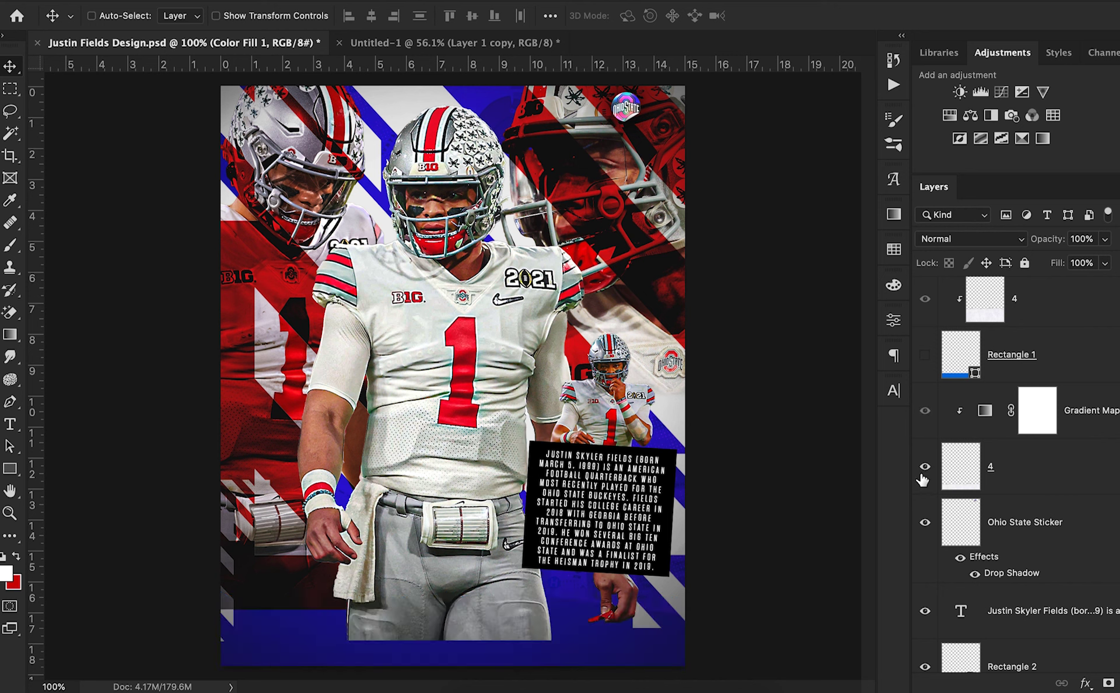
pyautogui.click(925, 466)
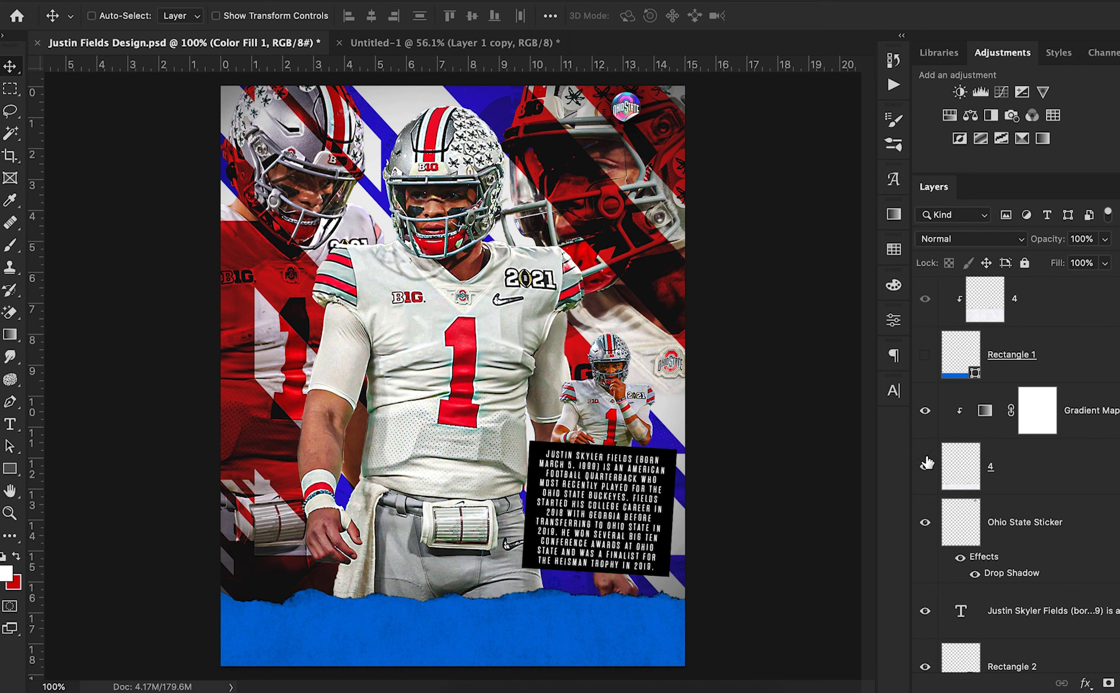
pyautogui.click(927, 465)
# Hide the Ohio State Sticker layer, the biography text layer and its Rectangle 2 background
pyautogui.scroll(-2, 928, 462)
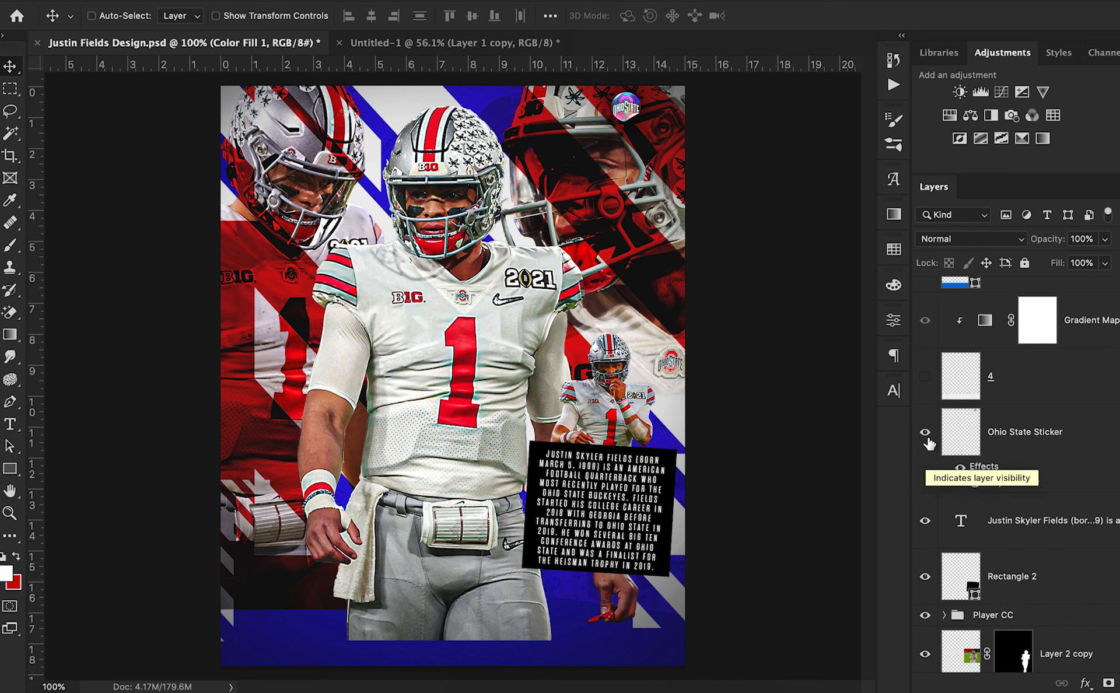
pyautogui.click(926, 437)
pyautogui.click(926, 437)
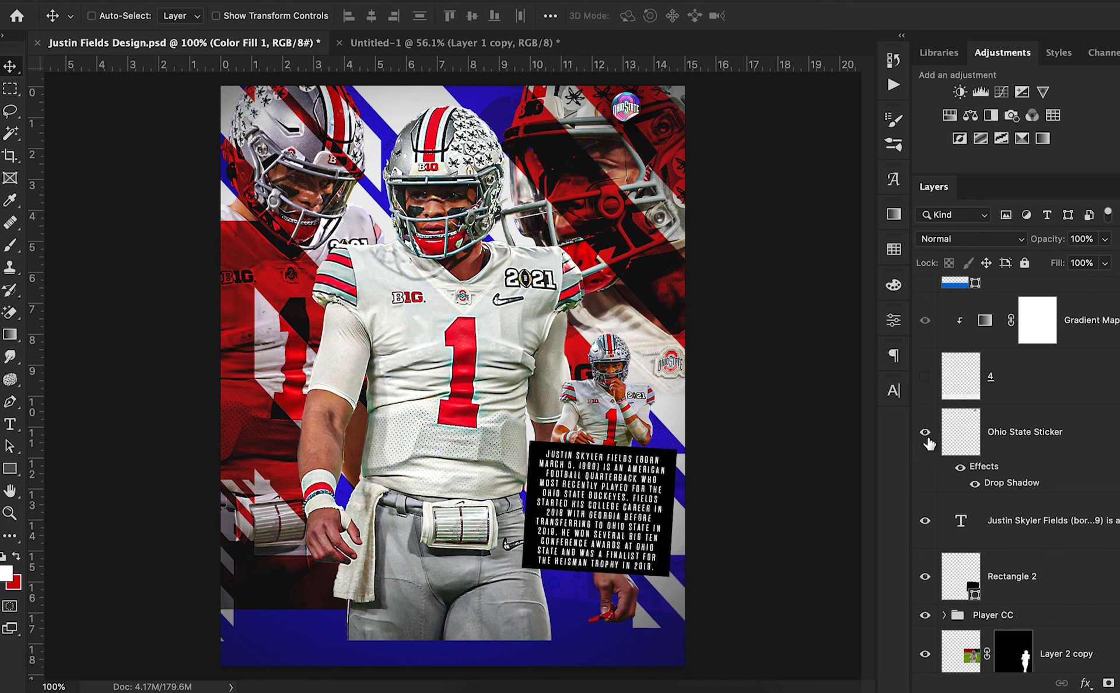
pyautogui.click(926, 438)
pyautogui.scroll(-2, 928, 443)
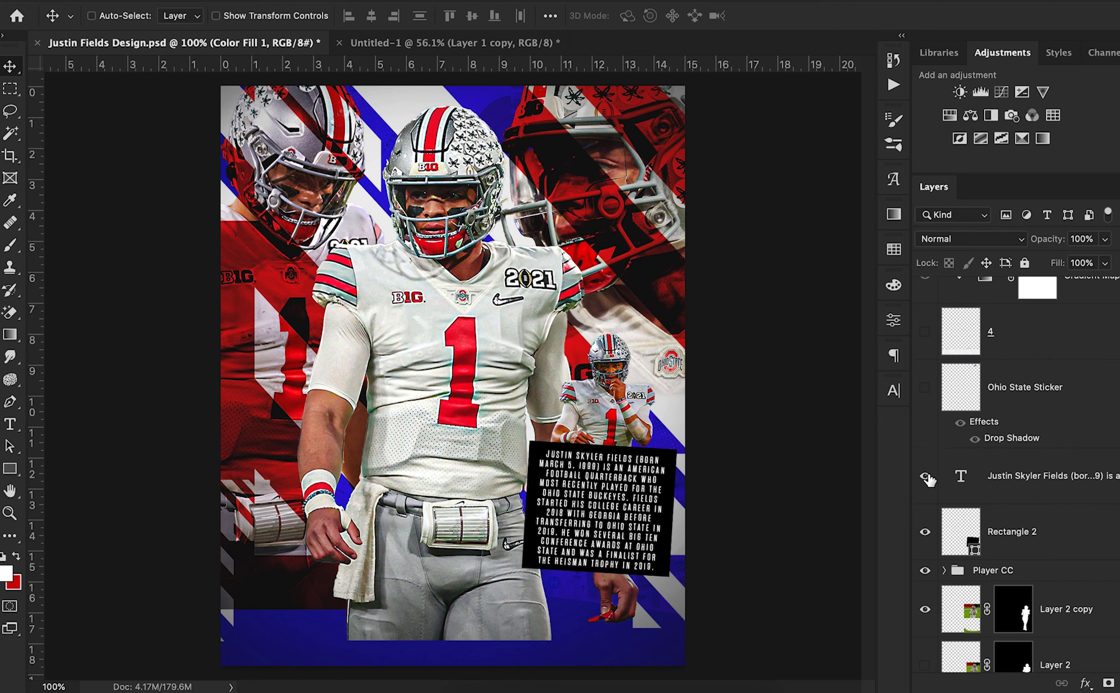
pyautogui.click(926, 476)
pyautogui.click(930, 551)
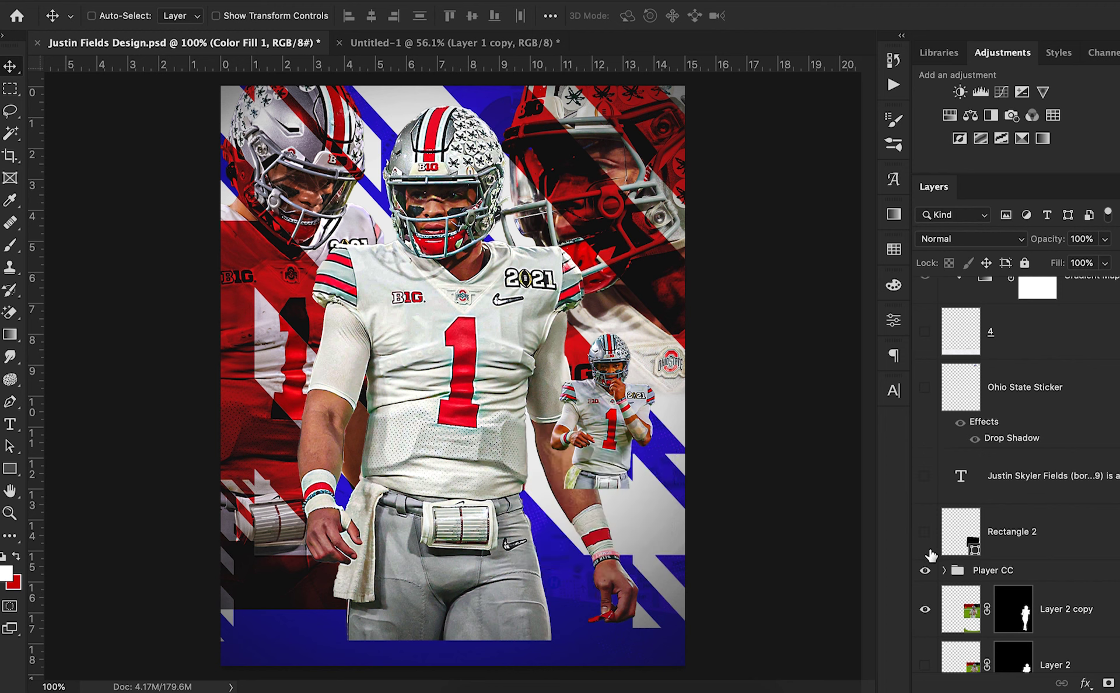
# Hide the Player CC group and the small player cutout on Layer 2 copy, toggling each to compare
pyautogui.scroll(-3, 930, 554)
pyautogui.click(926, 471)
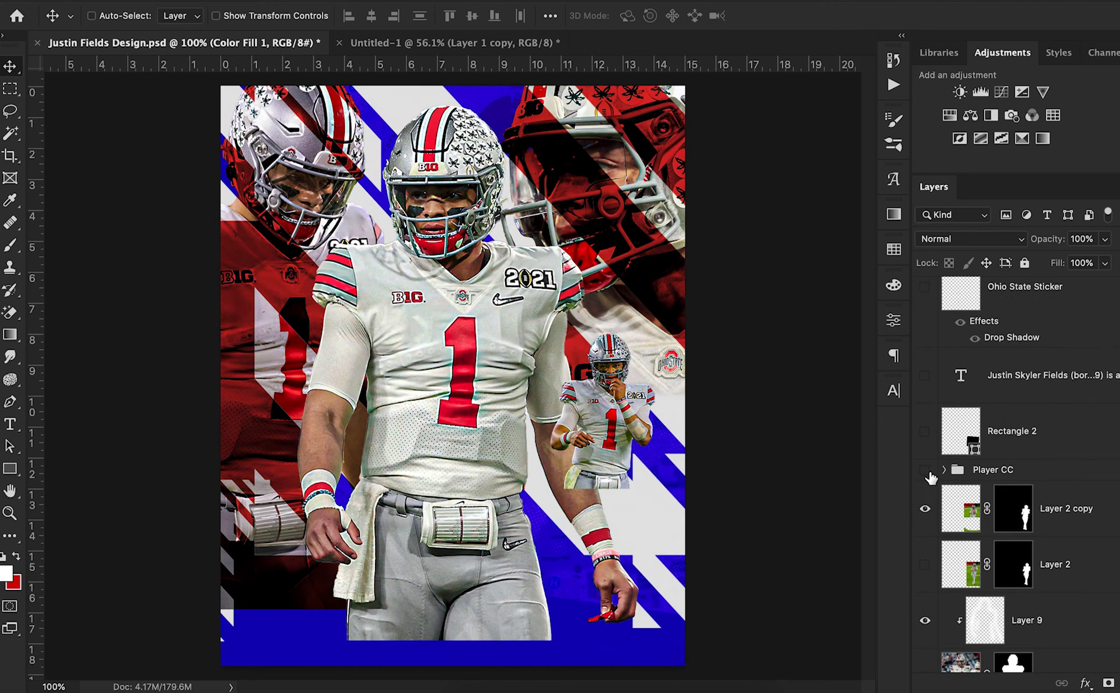
pyautogui.click(927, 473)
pyautogui.click(927, 472)
pyautogui.click(925, 509)
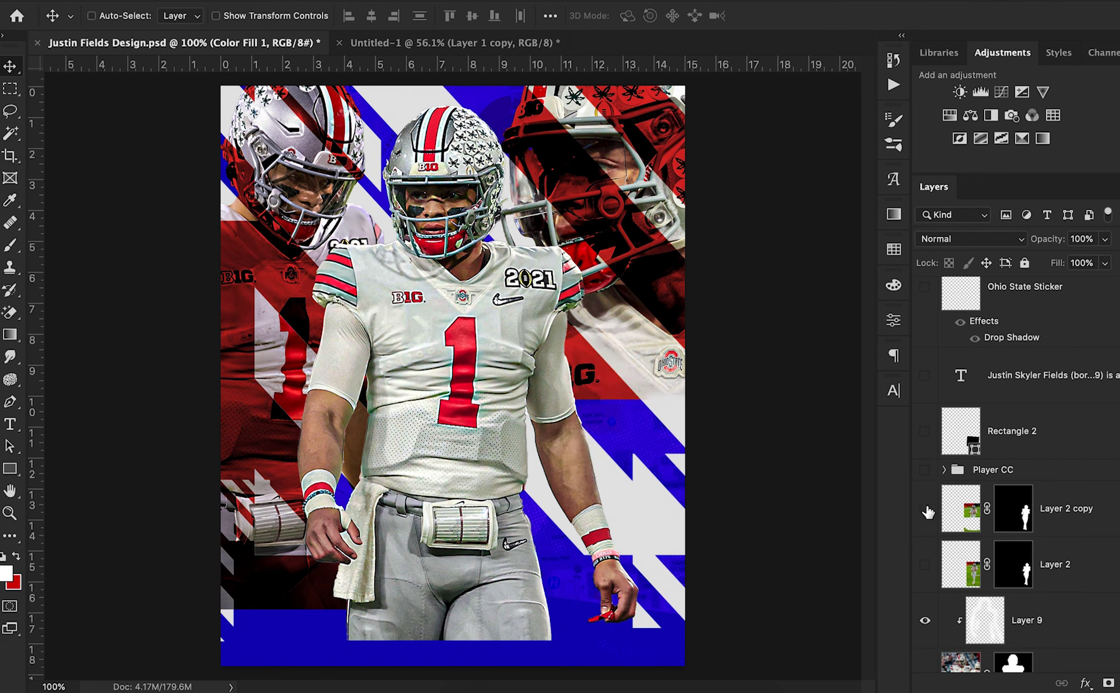
pyautogui.click(925, 509)
pyautogui.click(925, 508)
# Toggle the clipped Layer 9 to compare its effect on the central player, select it and leave it hidden
pyautogui.scroll(-3, 923, 514)
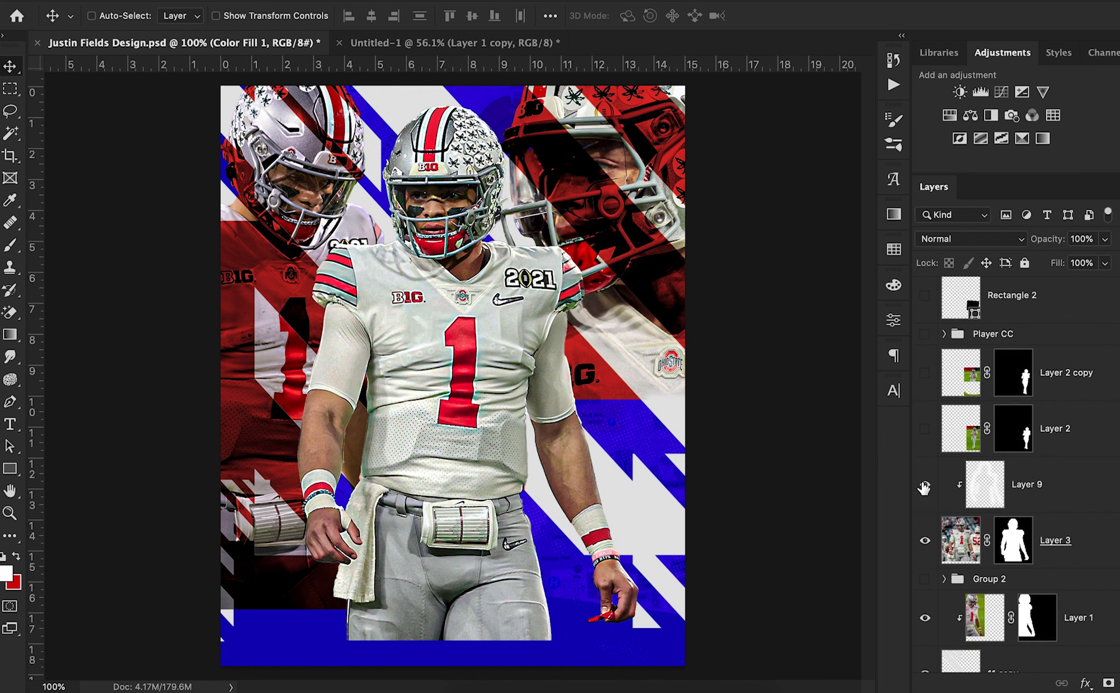
pyautogui.click(924, 485)
pyautogui.click(924, 486)
pyautogui.click(925, 485)
pyautogui.click(926, 486)
pyautogui.click(1068, 489)
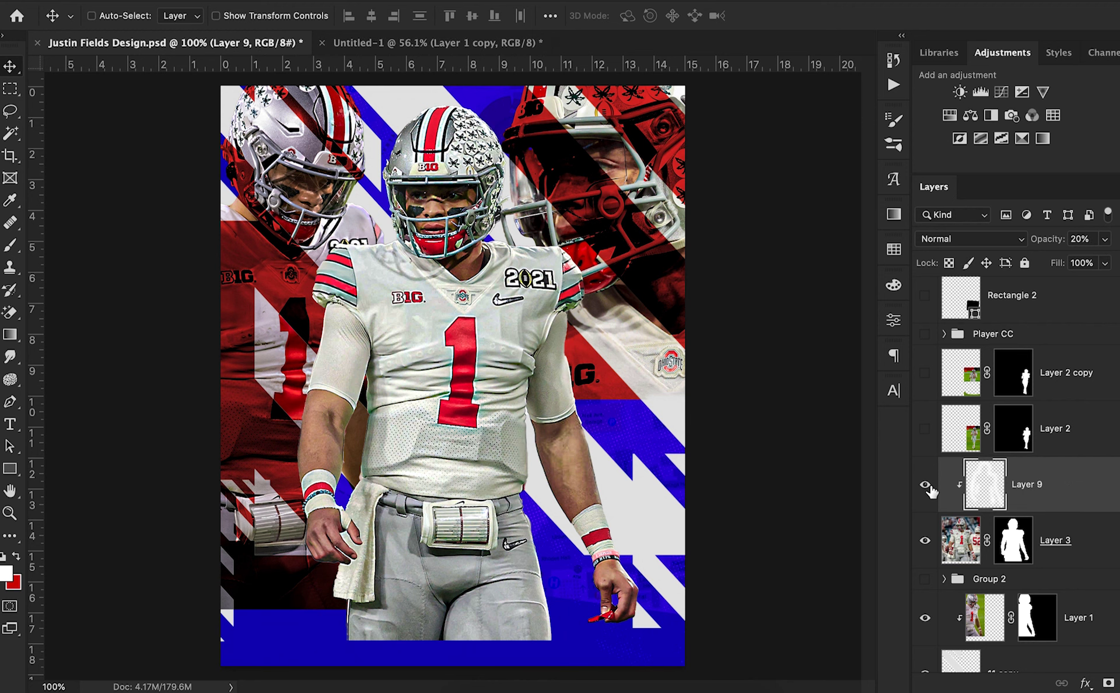
pyautogui.click(925, 485)
# Toggle the central player cutout on Layer 3 to compare, leaving it hidden
pyautogui.click(925, 541)
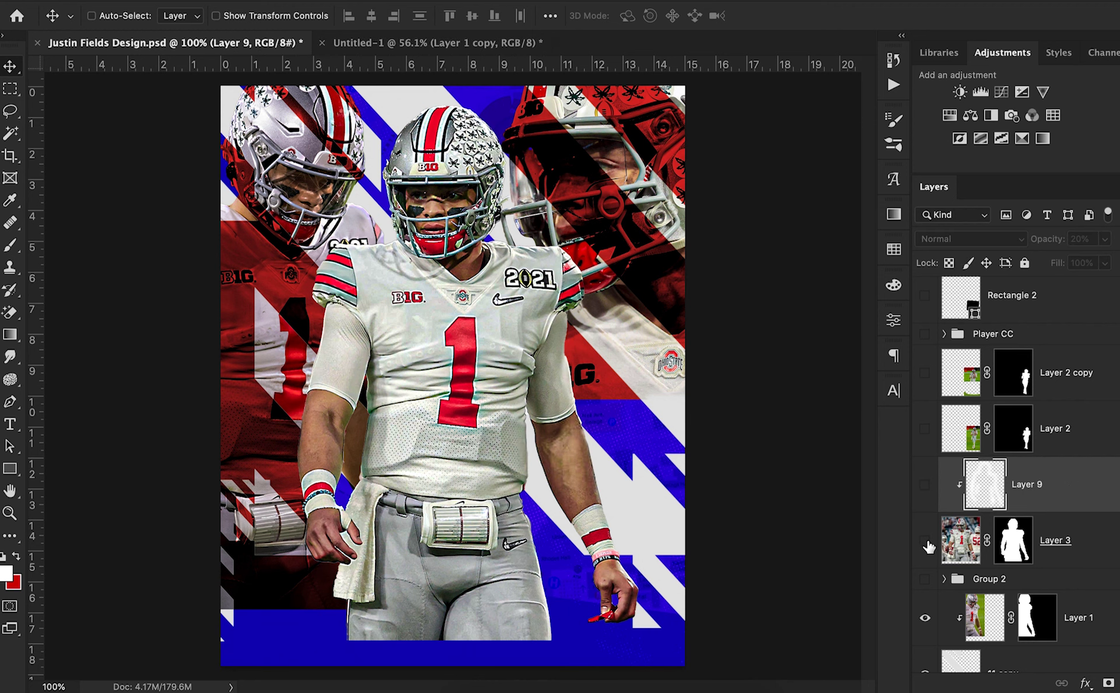
pyautogui.click(924, 541)
pyautogui.click(924, 541)
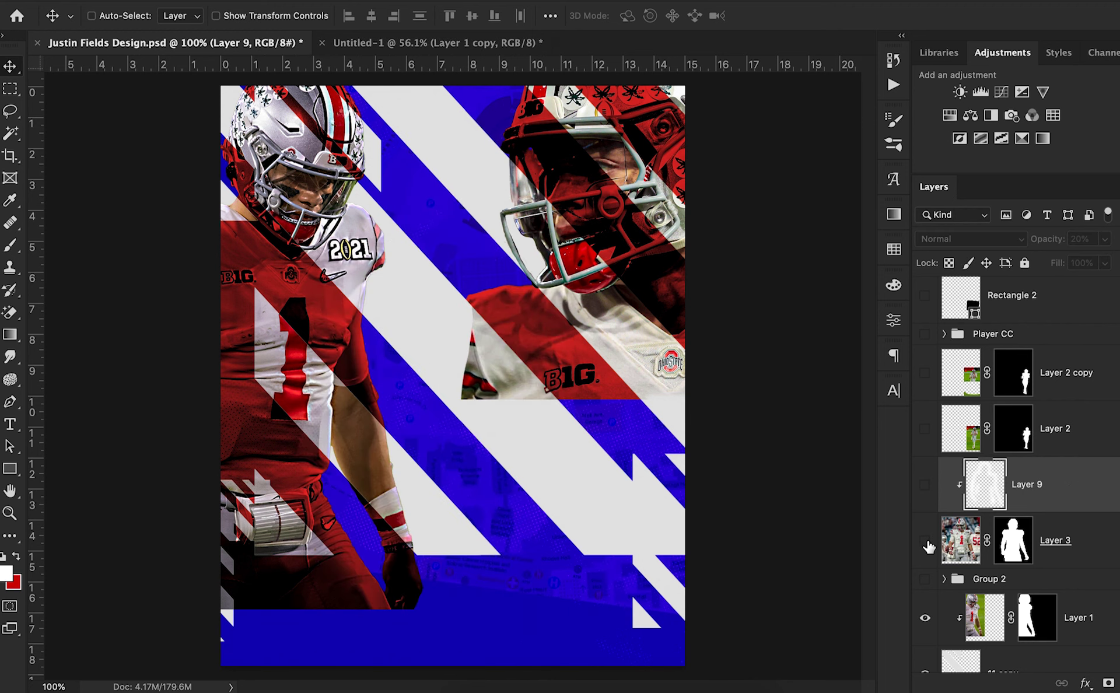
# Show Group 2 with the Ohio State lettering to check its contents and delete the group
pyautogui.scroll(-3, 927, 544)
pyautogui.click(925, 445)
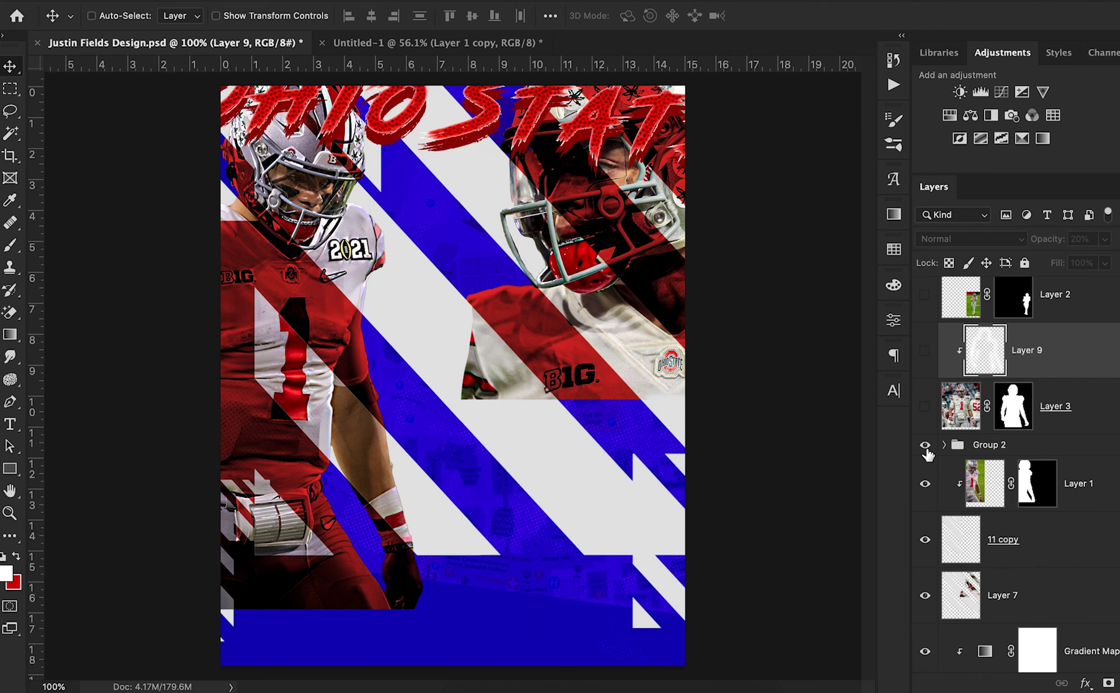
pyautogui.click(1023, 452)
pyautogui.press('Delete')
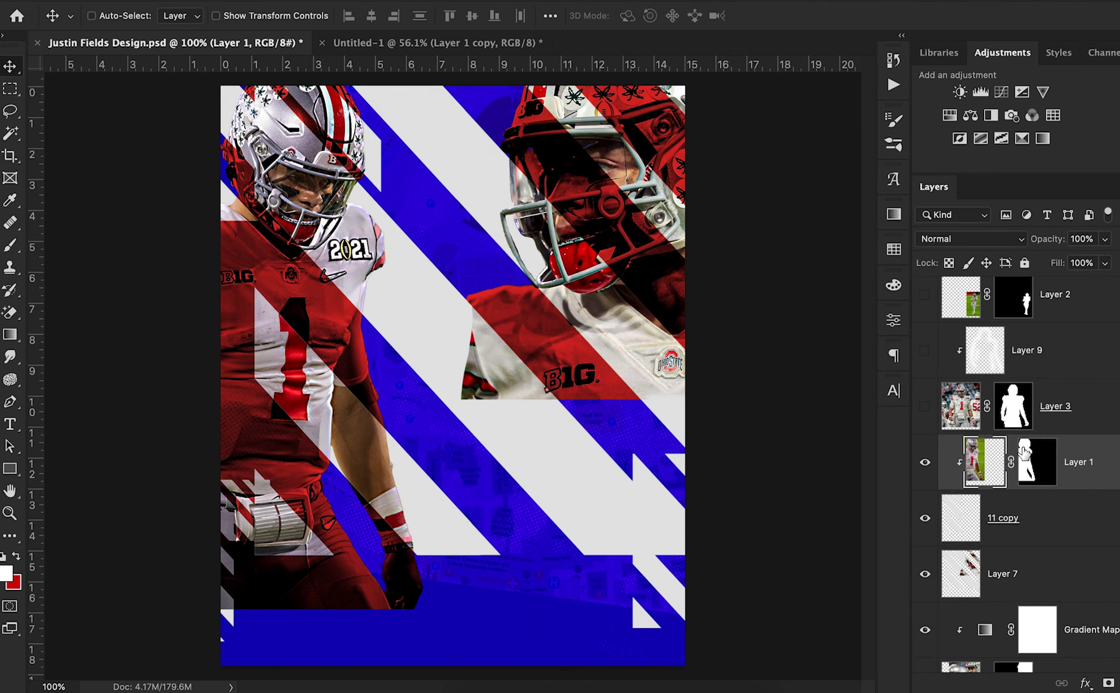
# Compare the poster with and without the clipped player image on Layer 1, leaving the layer visible
pyautogui.scroll(-1, 991, 460)
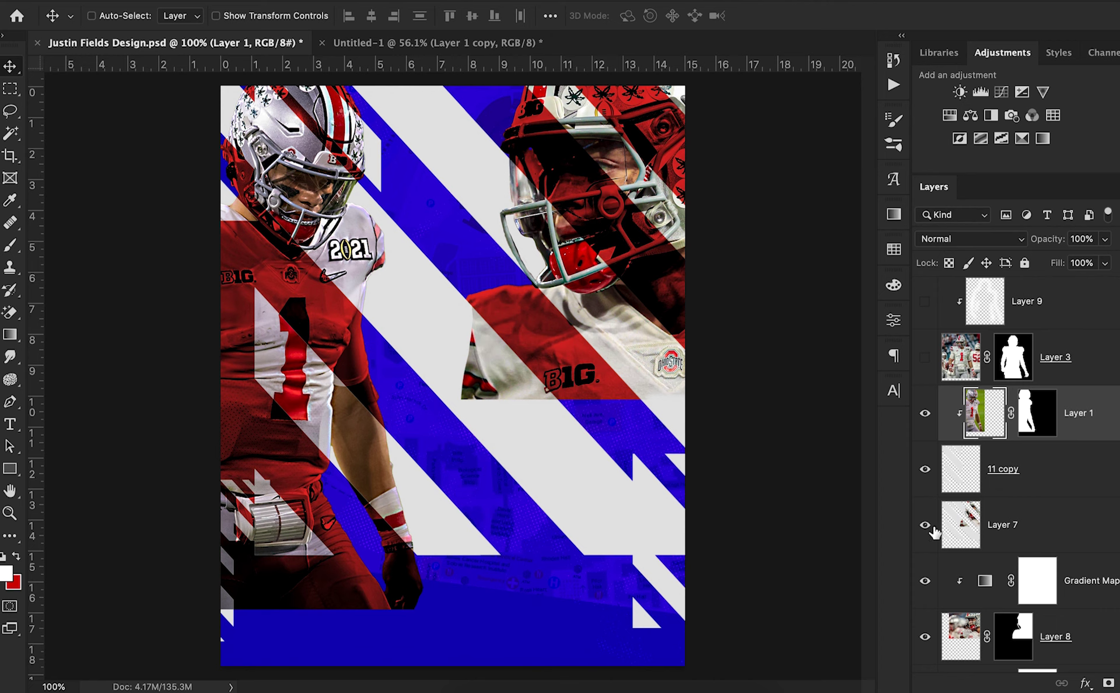
pyautogui.click(925, 414)
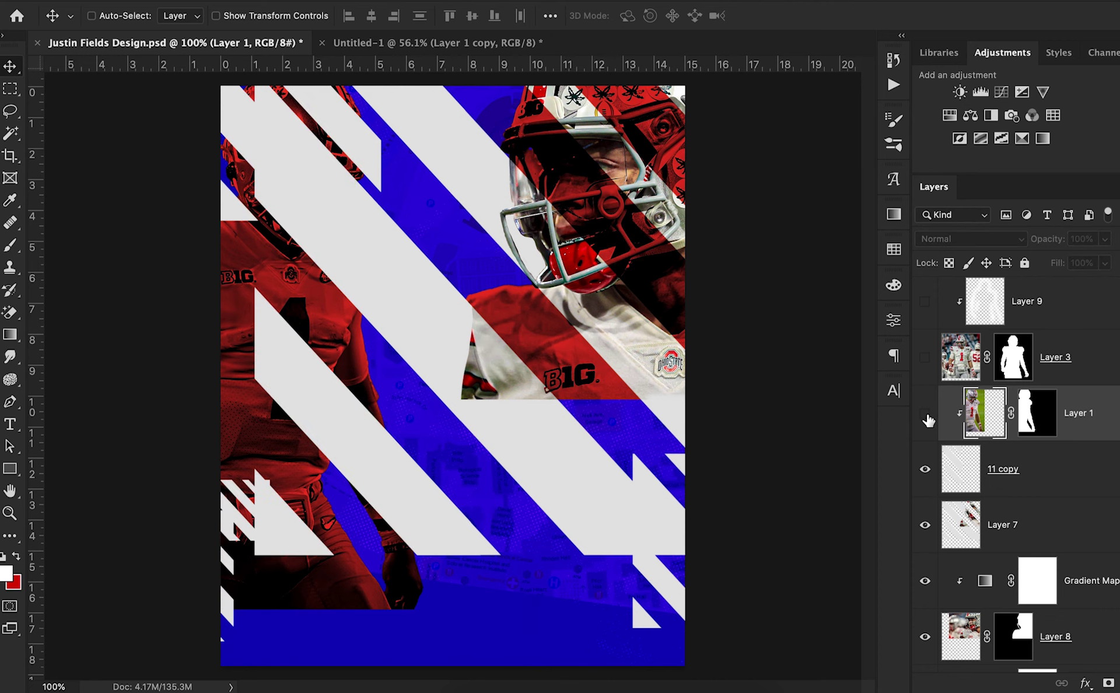
pyautogui.click(925, 414)
pyautogui.click(925, 414)
pyautogui.click(925, 414)
# Hide the 11 copy layer and the diagonal stripes on Layer 7, toggling the stripes to compare
pyautogui.click(919, 472)
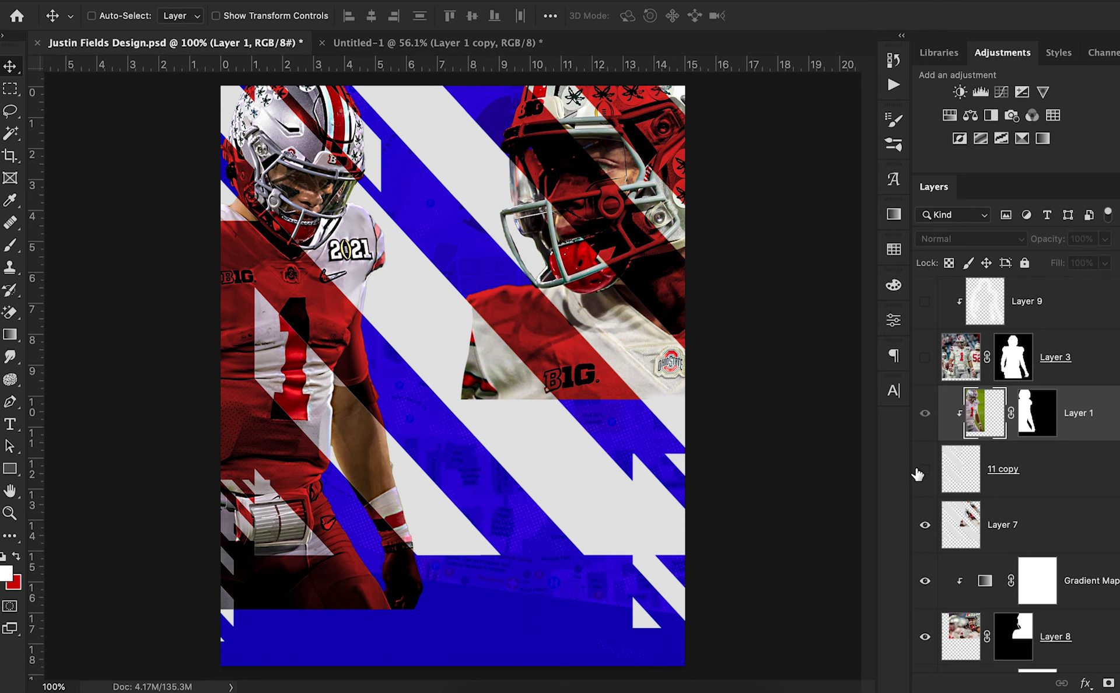
pyautogui.click(921, 531)
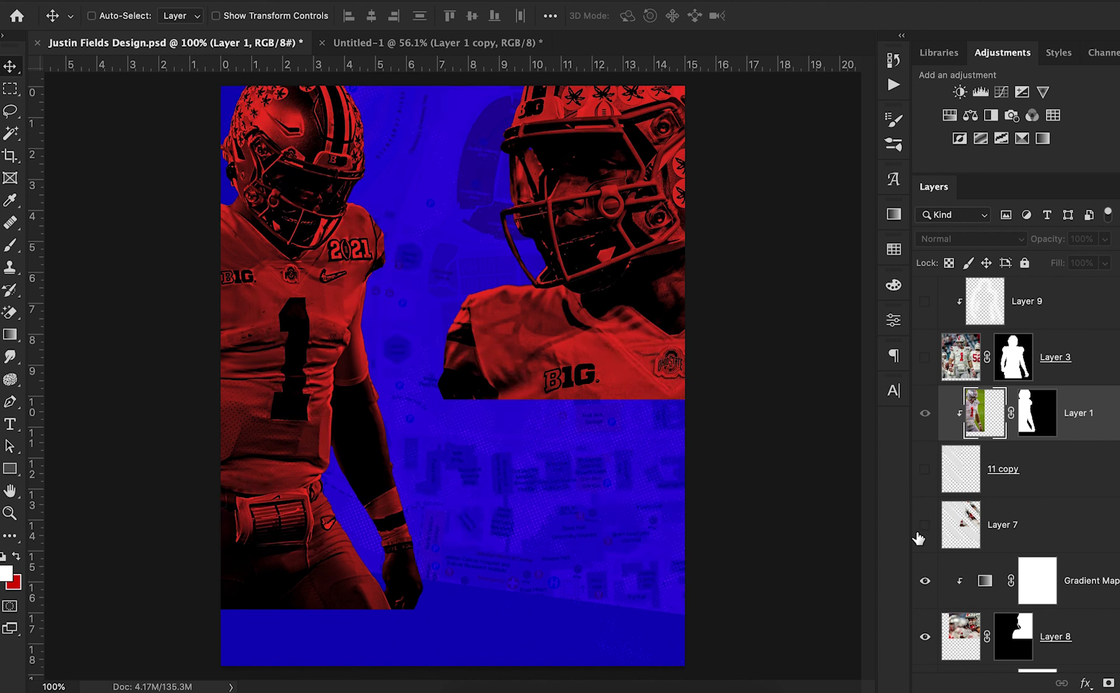
pyautogui.click(924, 527)
pyautogui.click(925, 527)
# Hide the close-up player image on Layer 8 and show Layer 7 again
pyautogui.scroll(-1, 925, 528)
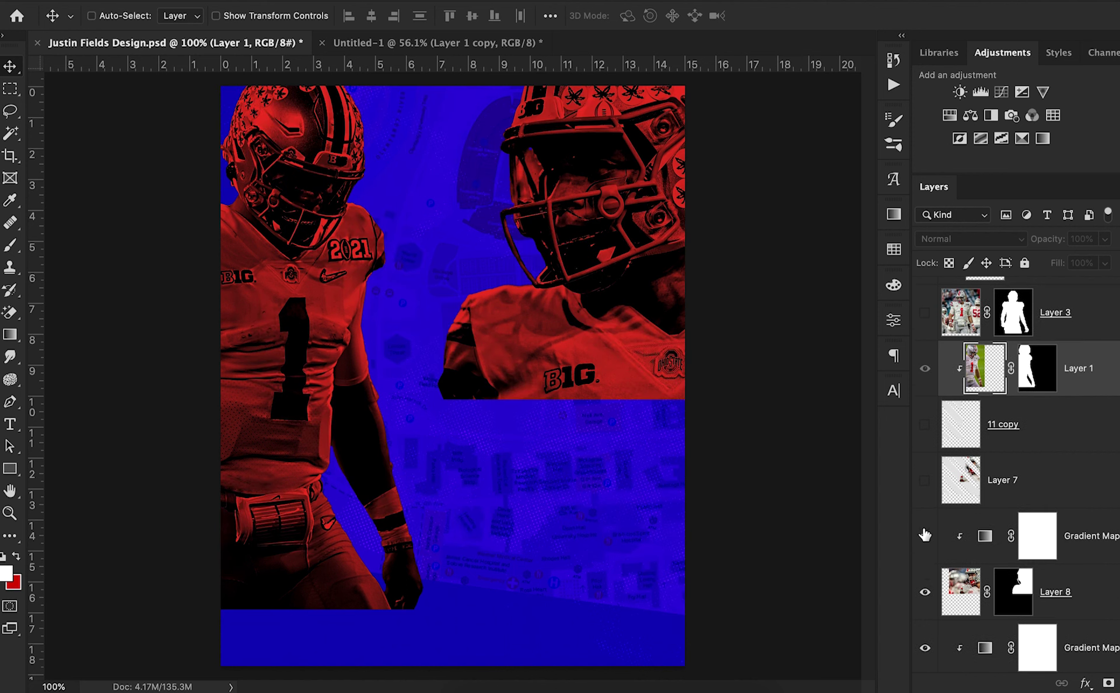
pyautogui.click(925, 592)
pyautogui.click(924, 481)
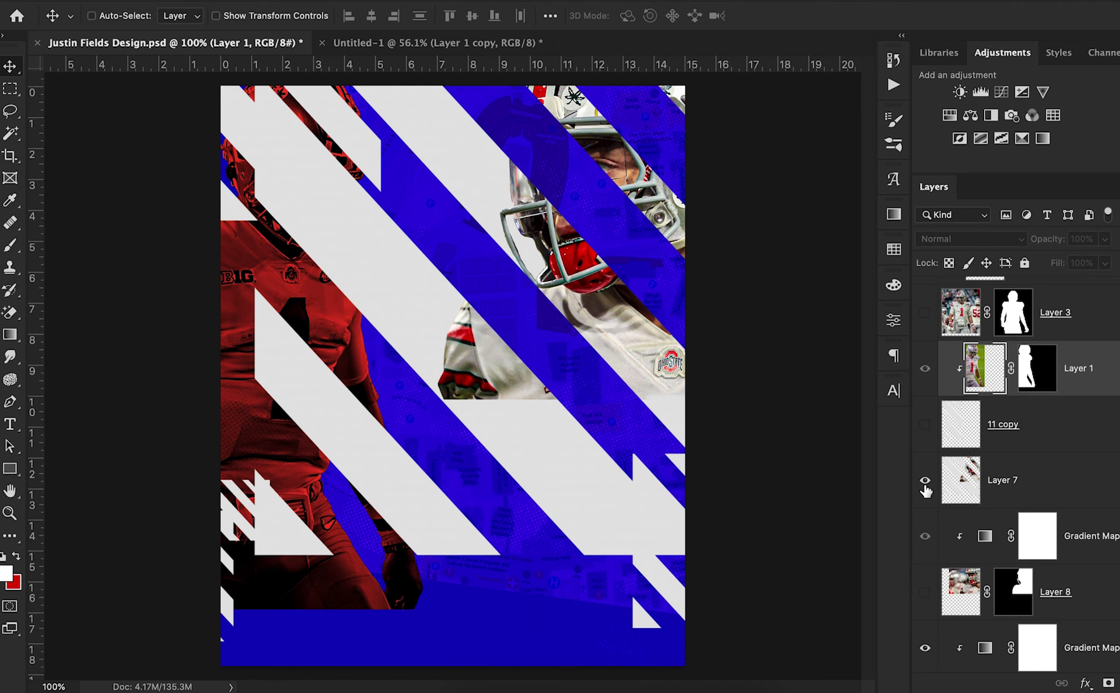
# Hide the diagonal stripes on Layer 7 and briefly show the close-up player on Layer 8 before hiding it again
pyautogui.click(927, 482)
pyautogui.click(926, 481)
pyautogui.click(924, 483)
pyautogui.scroll(-3, 924, 480)
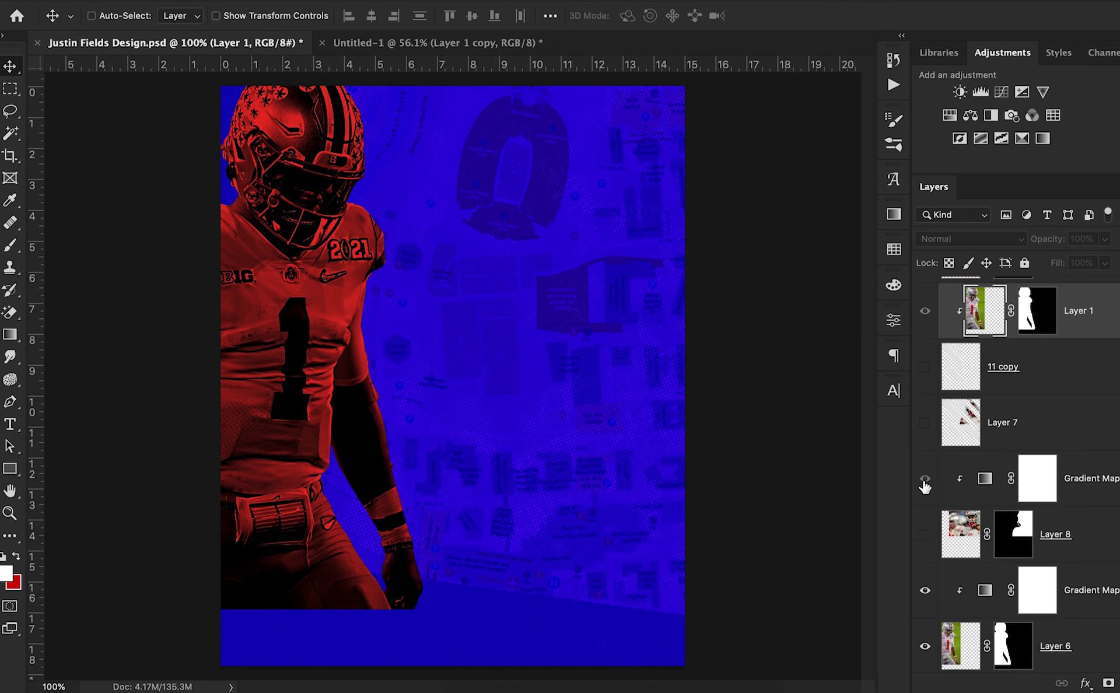
pyautogui.click(925, 510)
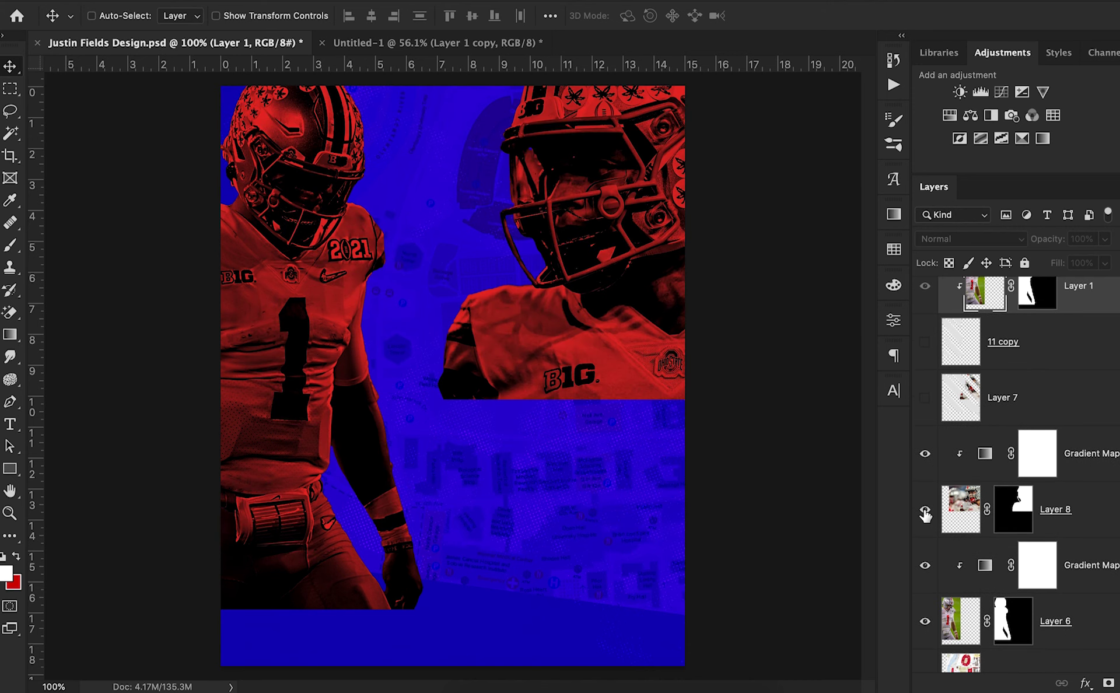
pyautogui.click(925, 510)
pyautogui.scroll(-2, 925, 513)
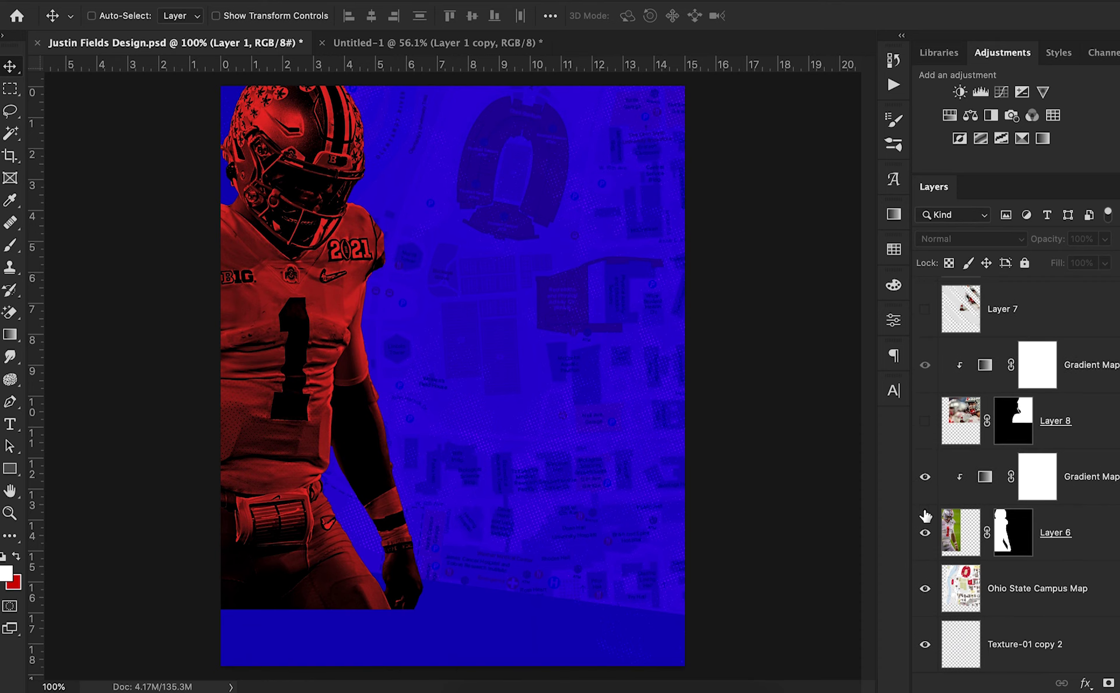
# Hide the player on Layer 6, the Ohio State Campus Map layer and the Texture-01 layers, leaving only the blue fill
pyautogui.scroll(-1, 925, 515)
pyautogui.click(925, 492)
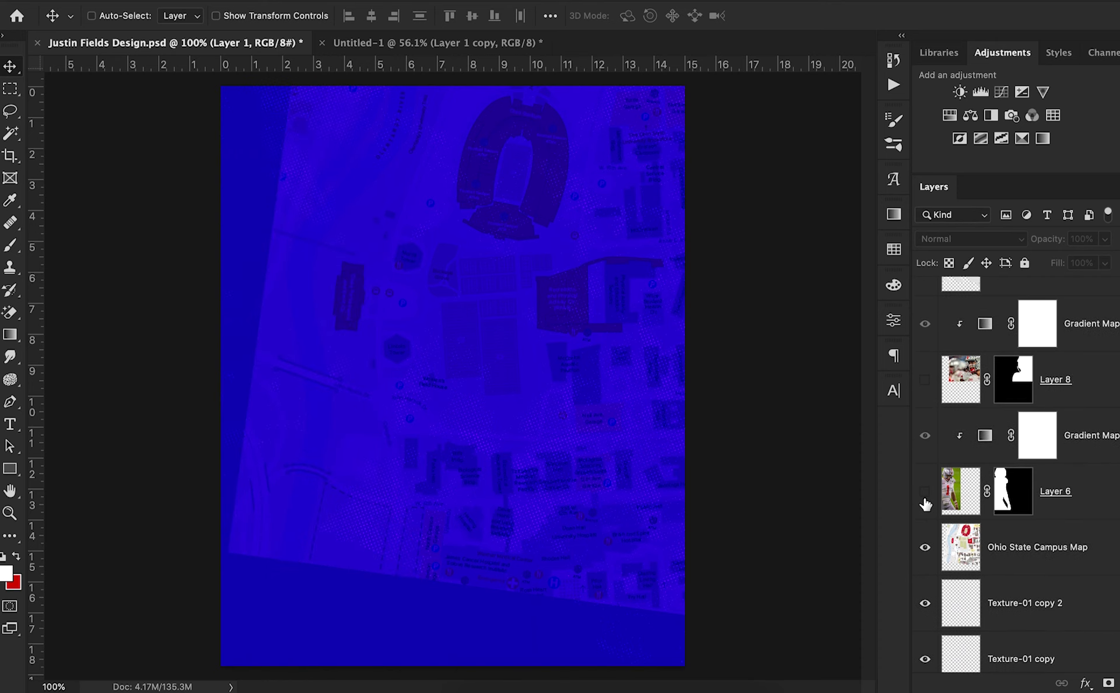
pyautogui.click(925, 493)
pyautogui.click(925, 548)
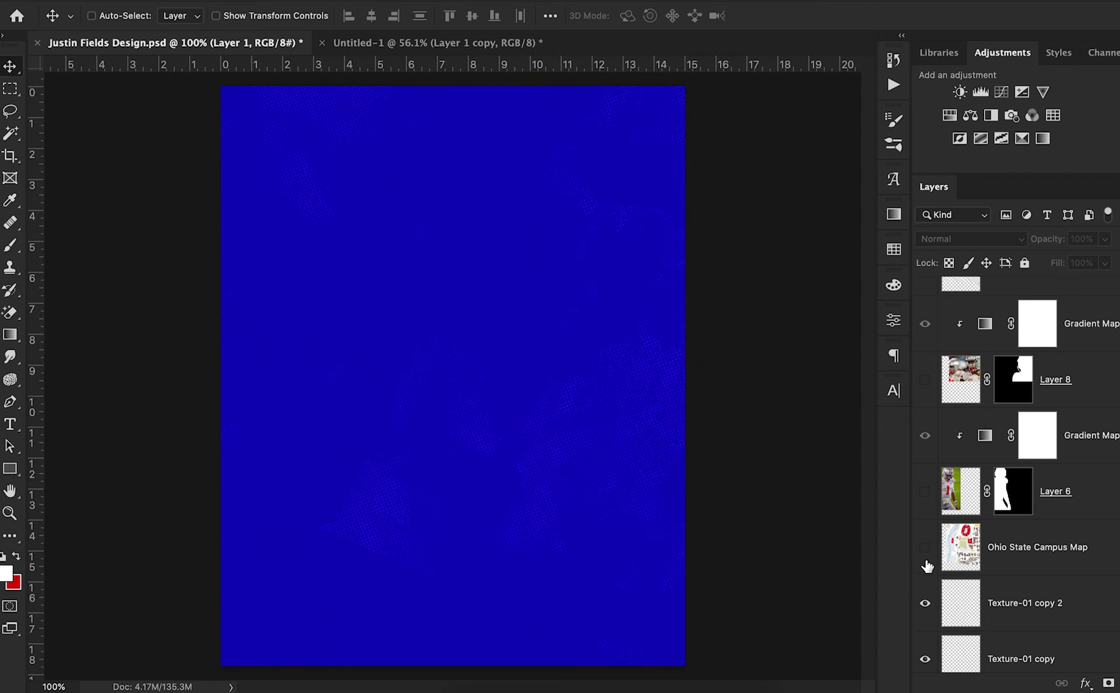
pyautogui.scroll(-2, 926, 567)
pyautogui.click(925, 520)
pyautogui.click(925, 574)
pyautogui.scroll(-2, 927, 644)
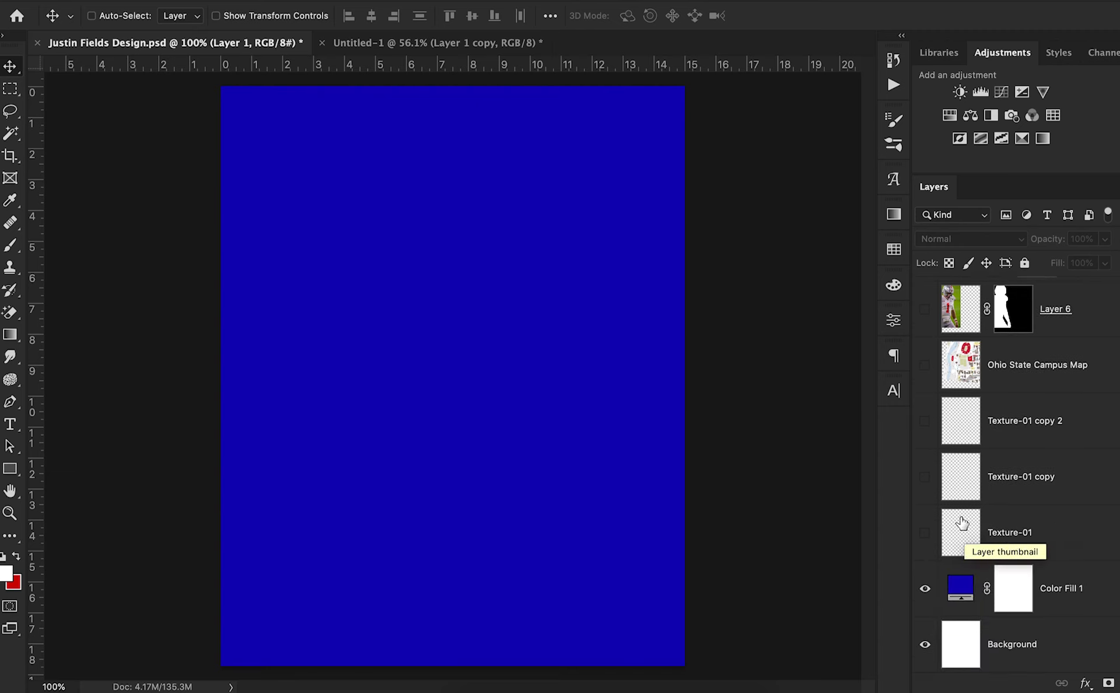
# Show Layer 6 again and change the Color Fill 1 background to black 000000, sampled from the player's arm
pyautogui.scroll(5, 982, 587)
pyautogui.click(925, 449)
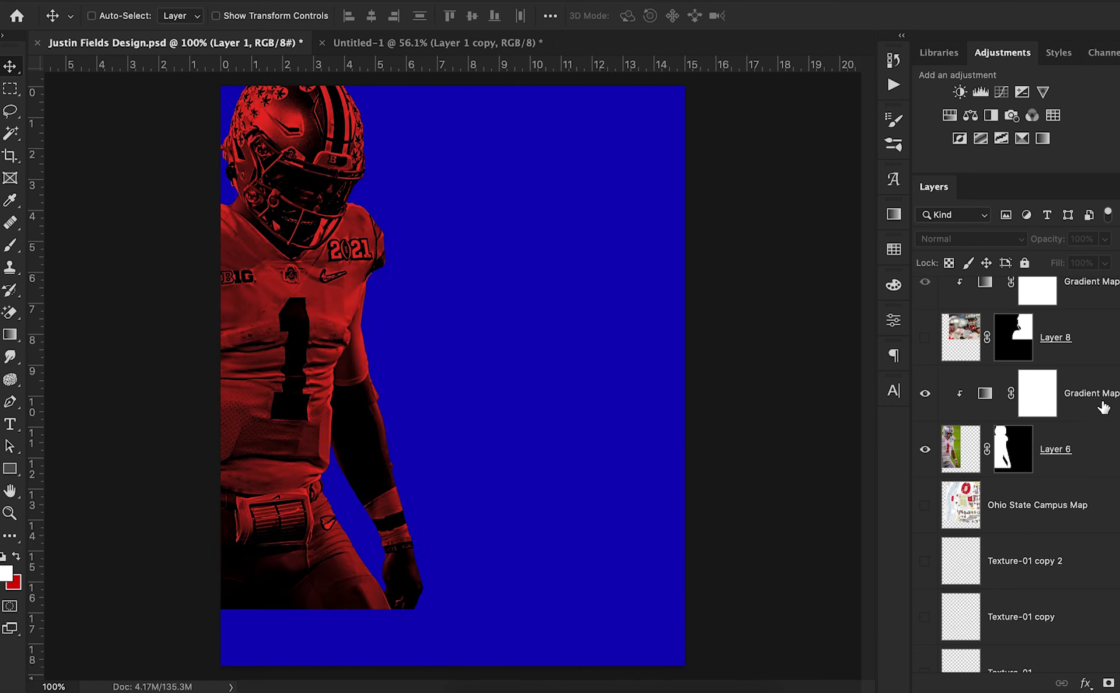
pyautogui.scroll(-4, 1100, 404)
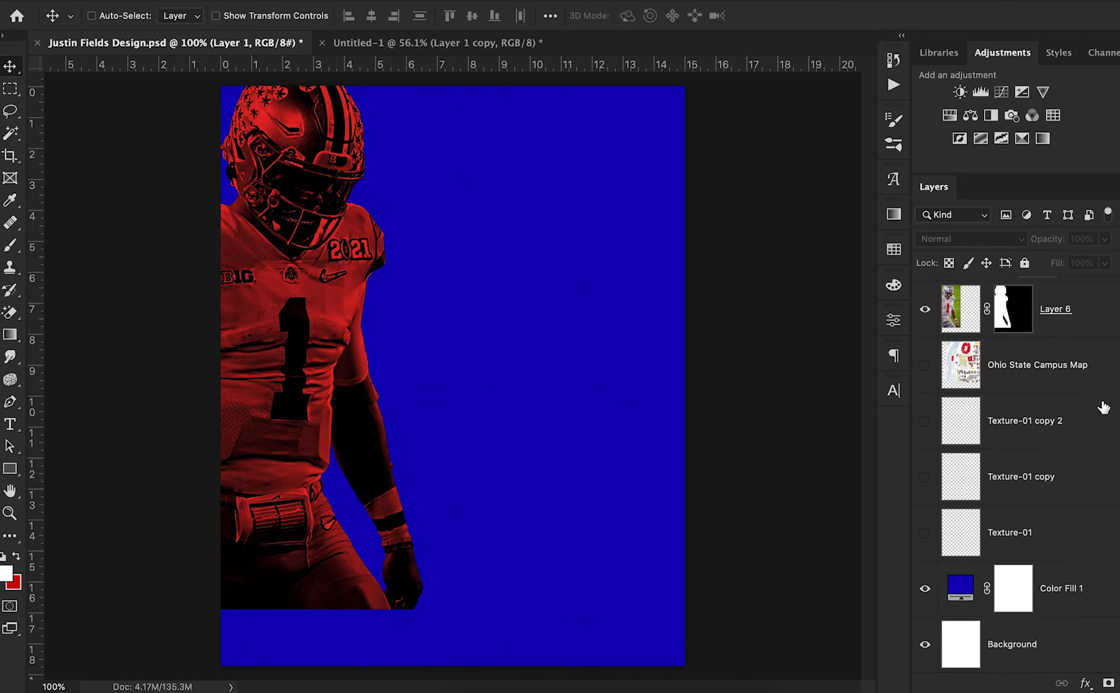
pyautogui.doubleClick(959, 591)
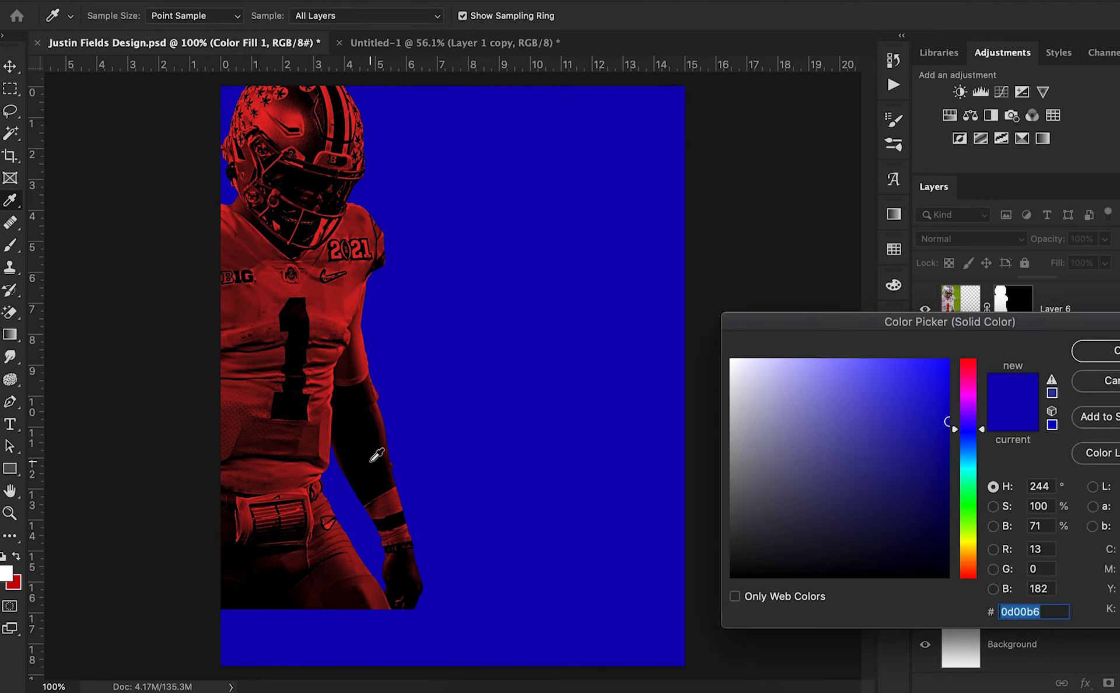
pyautogui.click(371, 460)
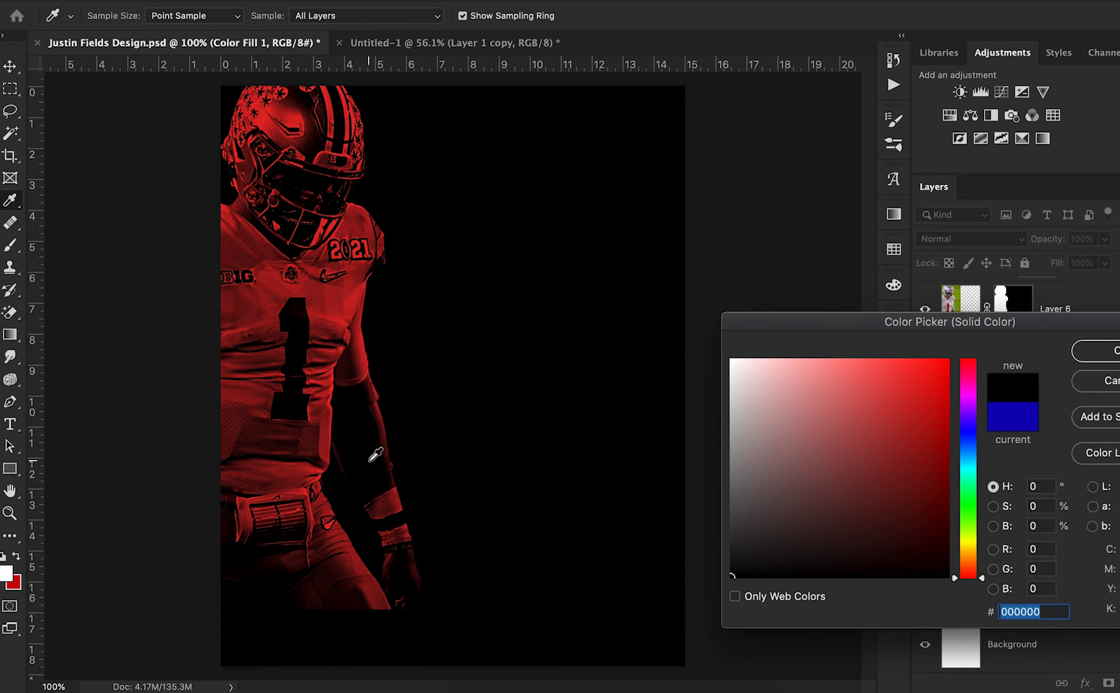
pyautogui.click(1097, 351)
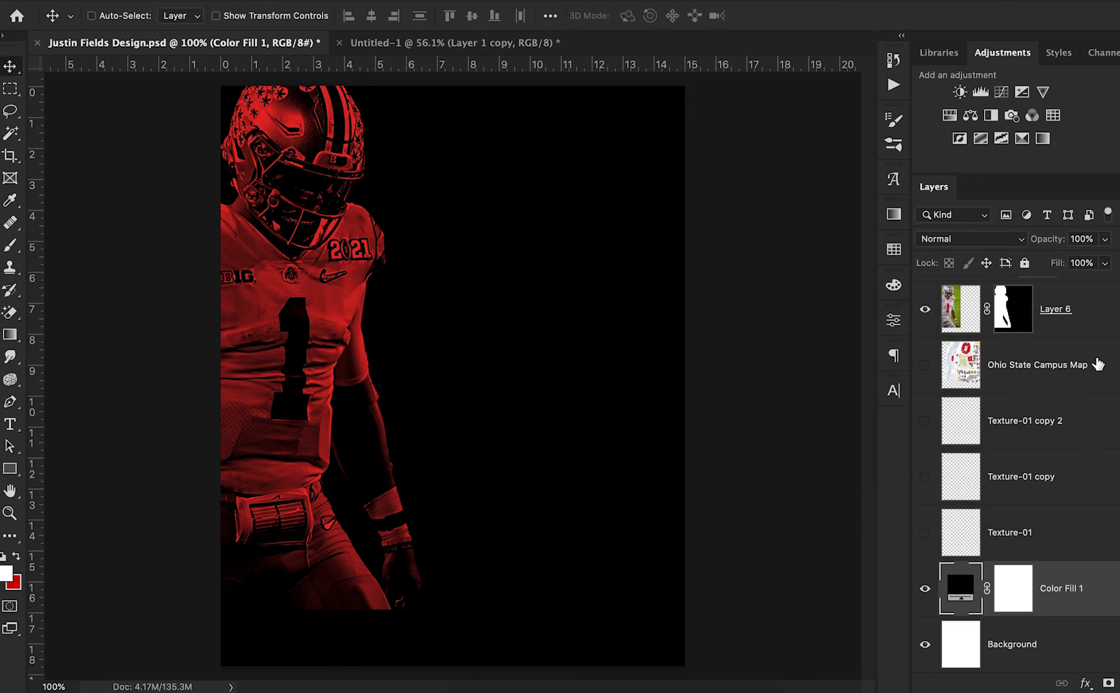
# Move the player on Layer 6 toward the middle of the canvas so the whole figure is in view
pyautogui.scroll(3, 1037, 543)
pyautogui.click(1015, 449)
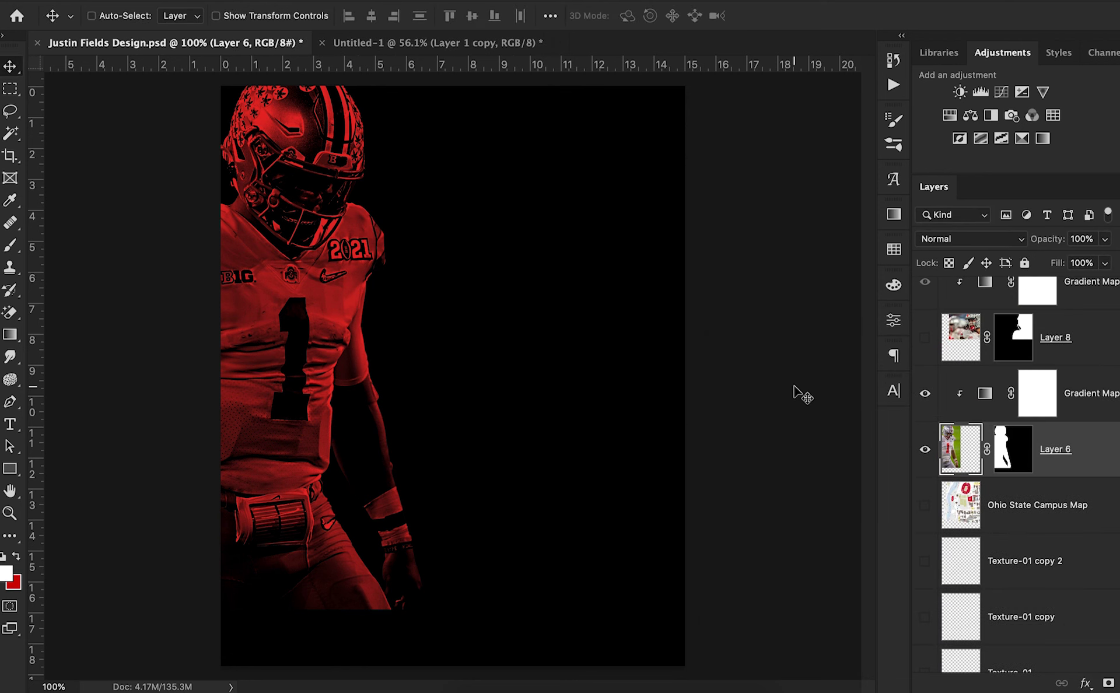
pyautogui.moveTo(385, 408); pyautogui.dragTo(382, 424)
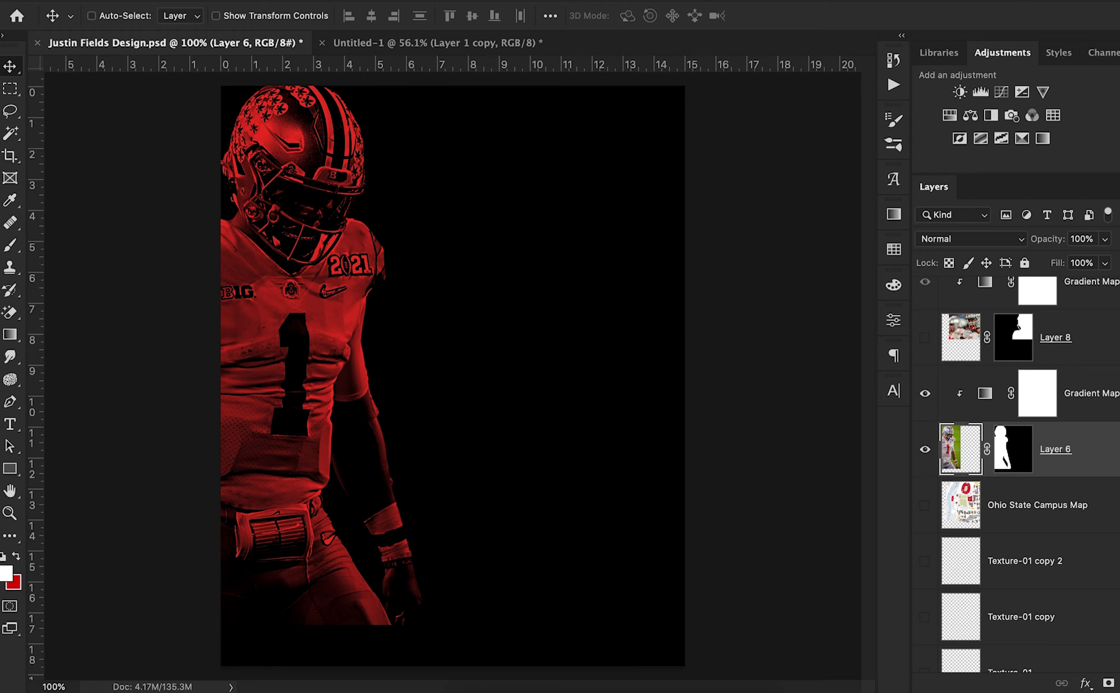
pyautogui.moveTo(545, 421); pyautogui.dragTo(745, 443)
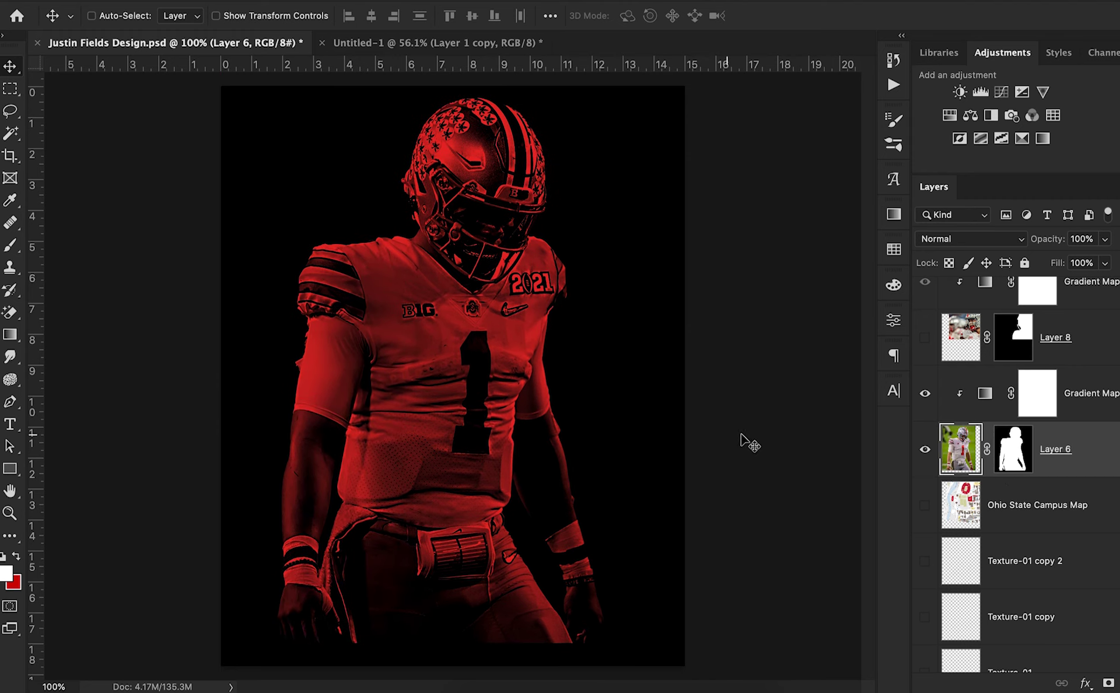
# Convert Layer 6 to a smart object and move the player back against the canvas's left edge
pyautogui.rightClick(1050, 454)
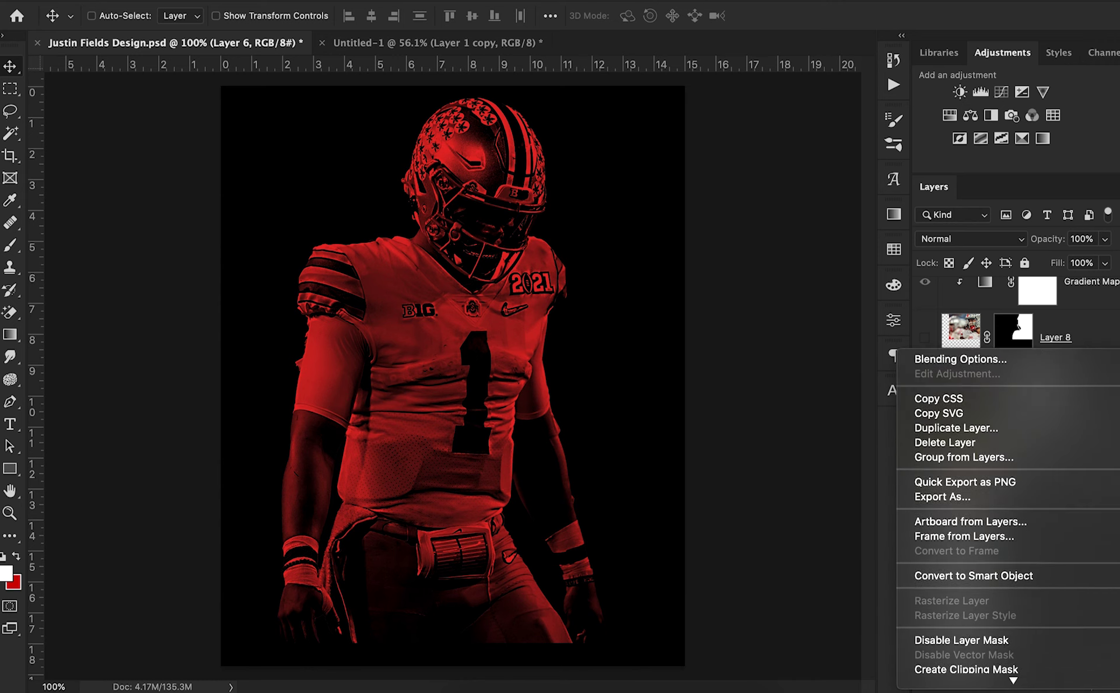
pyautogui.click(962, 430)
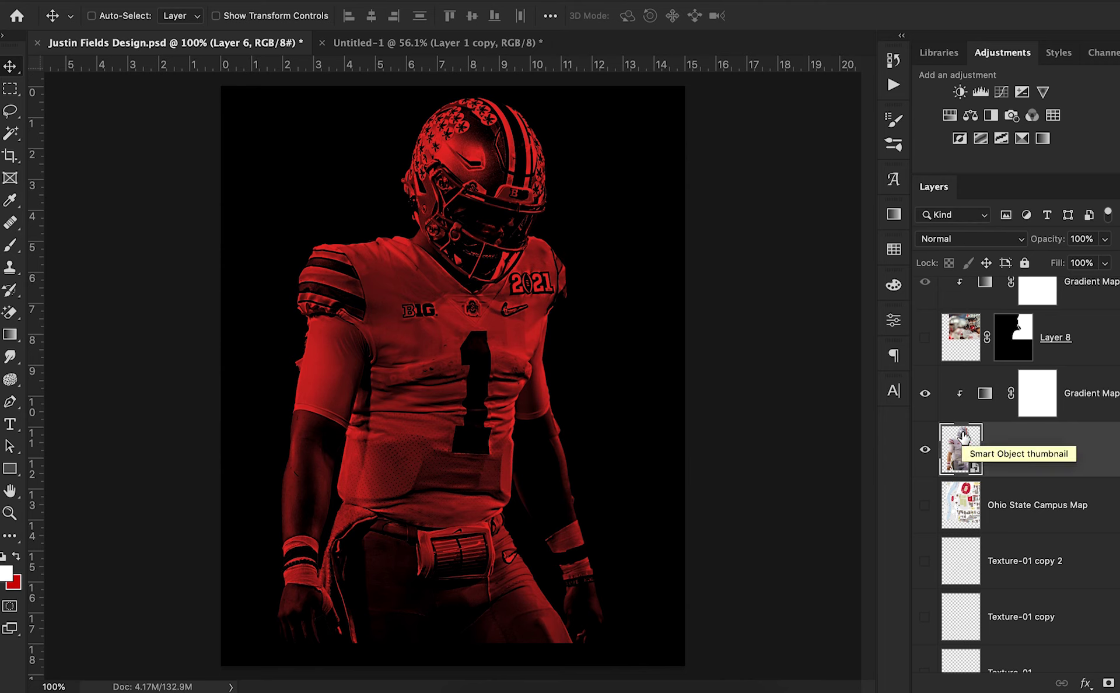
pyautogui.moveTo(456, 386); pyautogui.dragTo(389, 402)
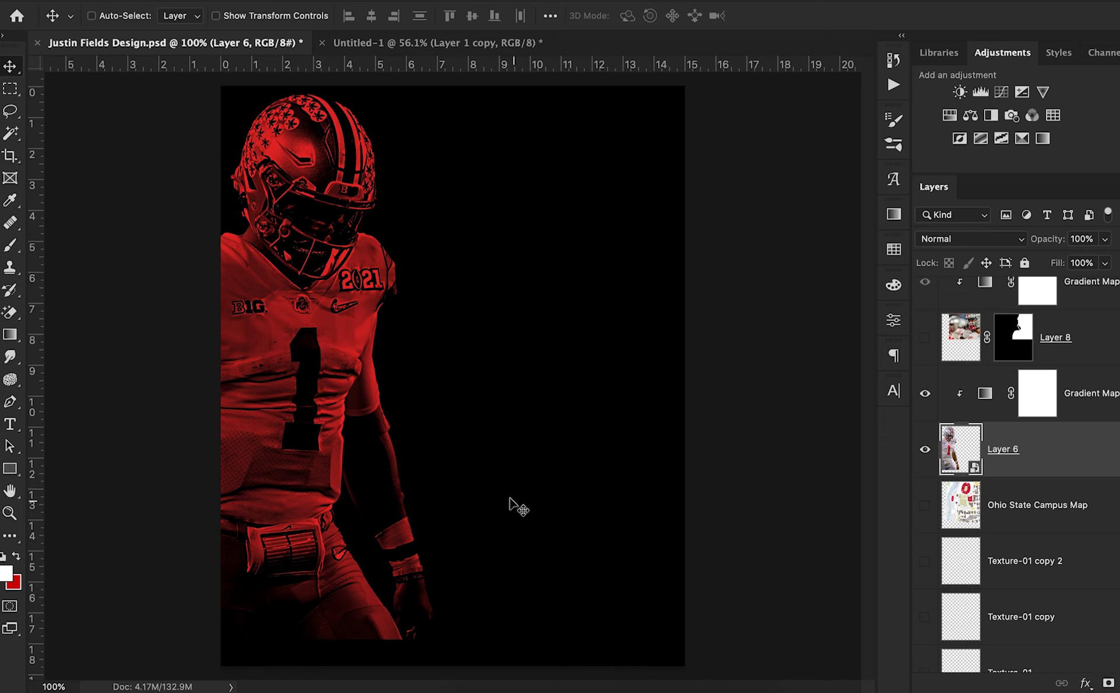
pyautogui.moveTo(518, 518); pyautogui.dragTo(513, 520)
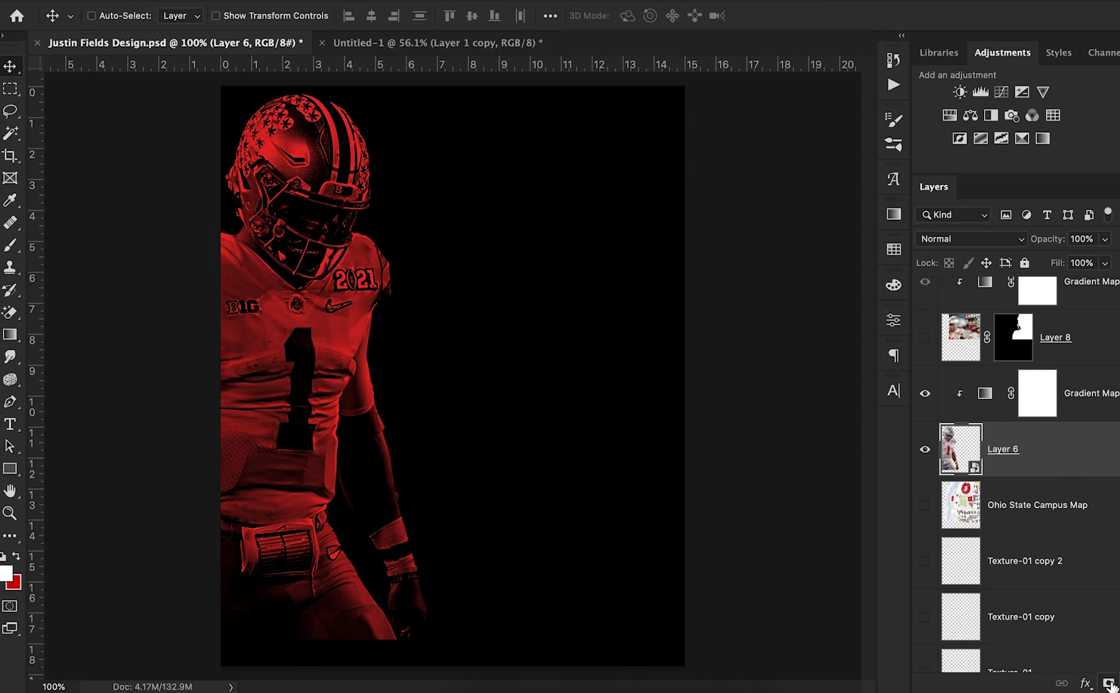
# Add a layer mask to Layer 6 and fade the player's legs into the background with upward linear gradients
pyautogui.click(1108, 684)
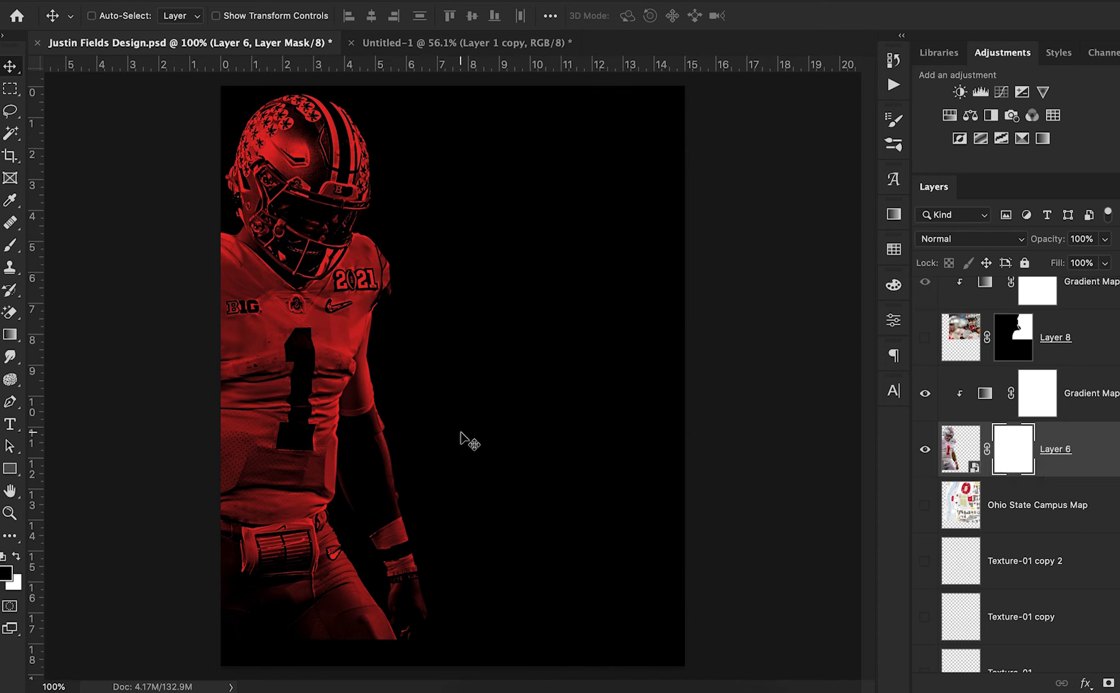
pyautogui.press('g')
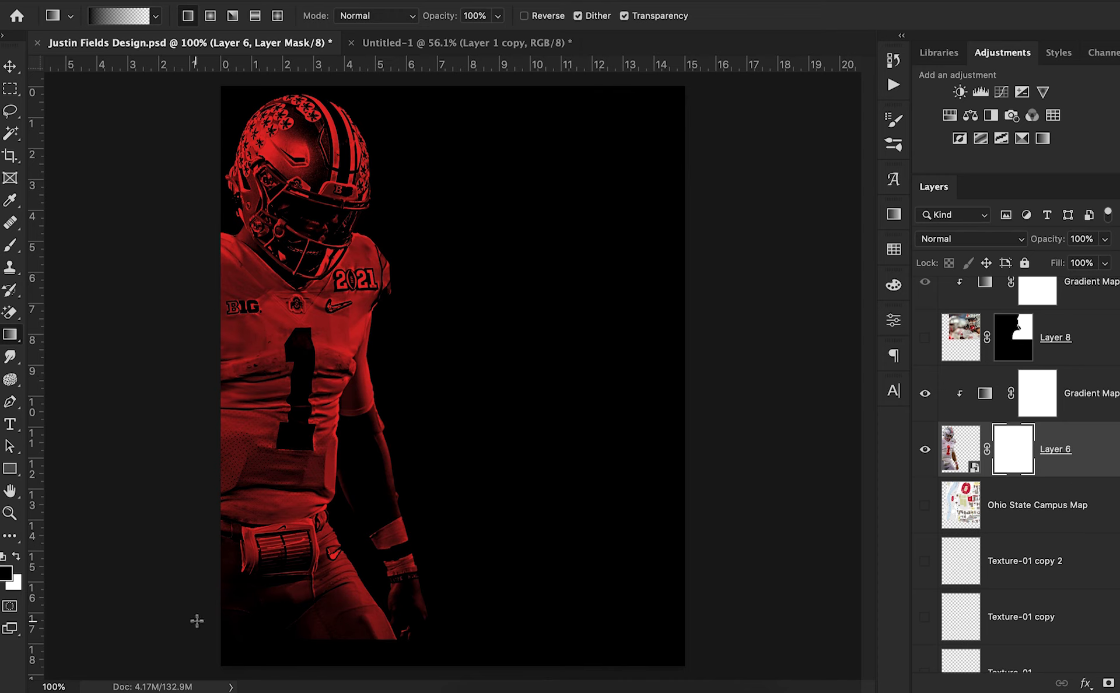
pyautogui.moveTo(276, 656); pyautogui.dragTo(285, 464)
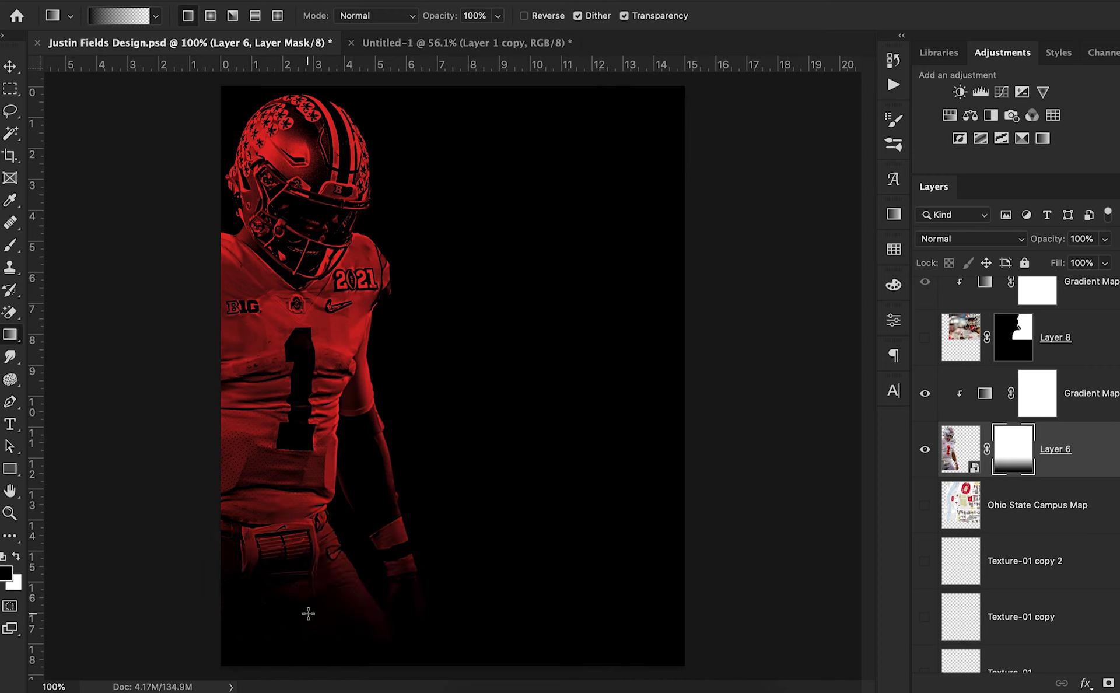
pyautogui.moveTo(285, 663); pyautogui.dragTo(295, 465)
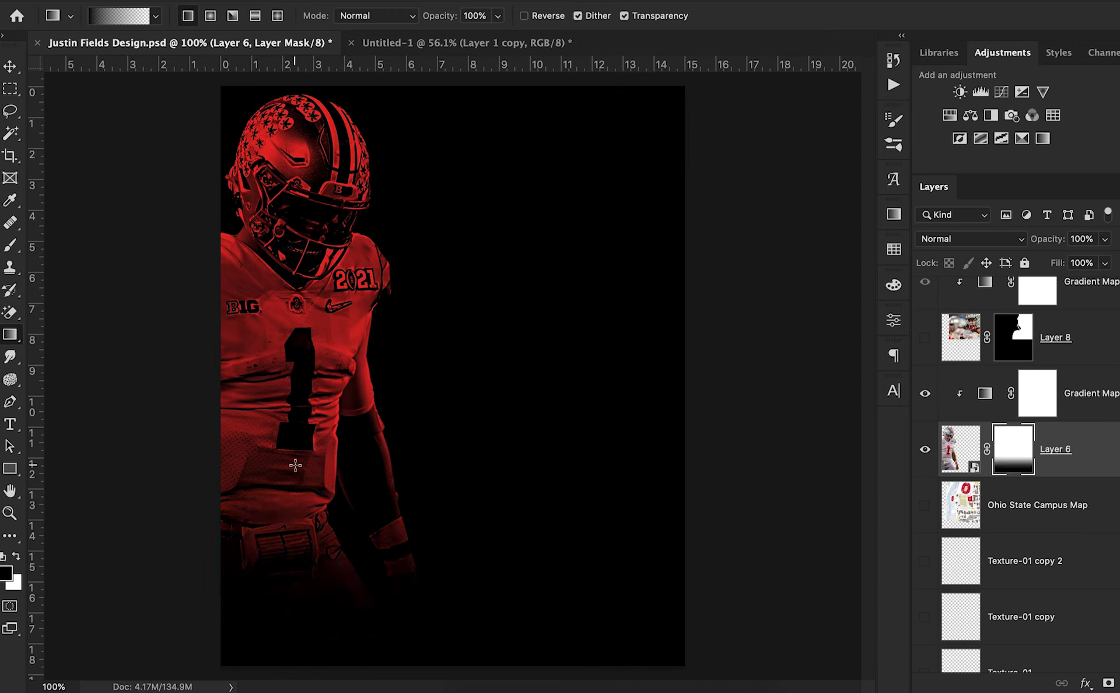
pyautogui.click(11, 67)
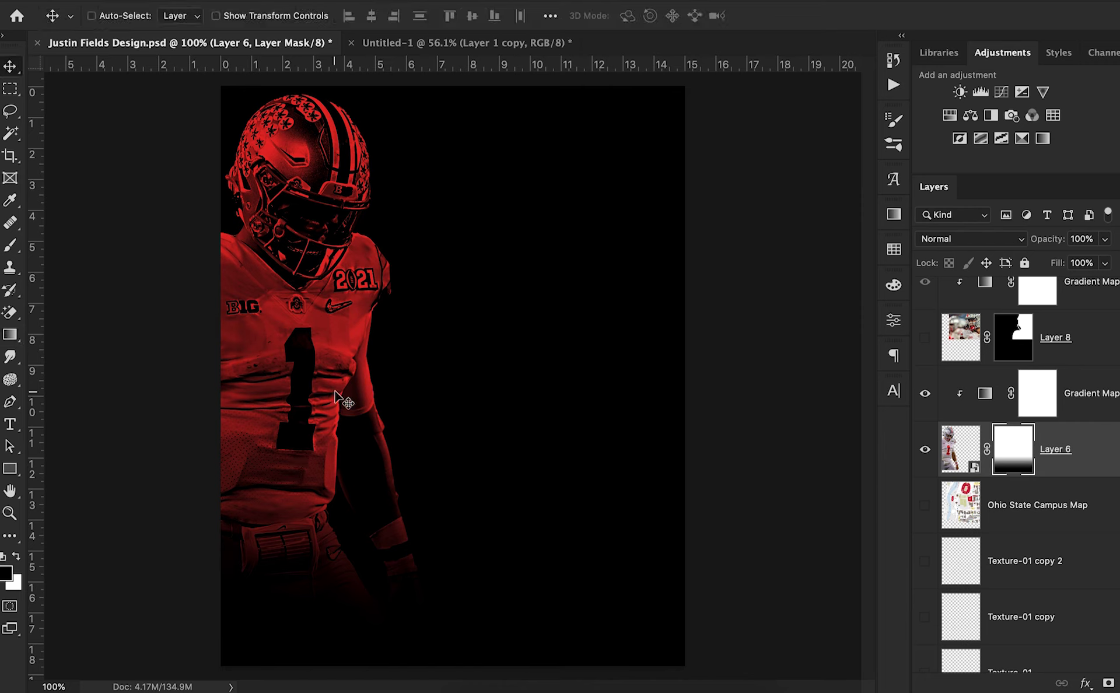
# Check the Foreground to Transparent preset in the Gradient Editor and compare the player with and without its gradient map
pyautogui.press('g')
pyautogui.click(118, 16)
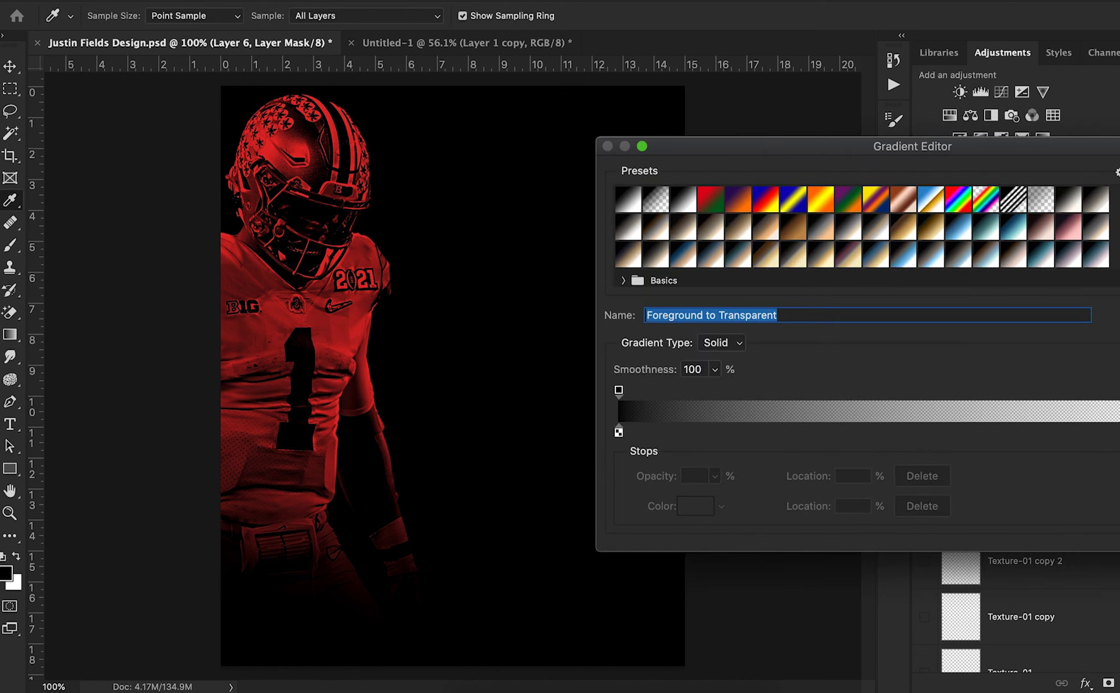
pyautogui.press('Return')
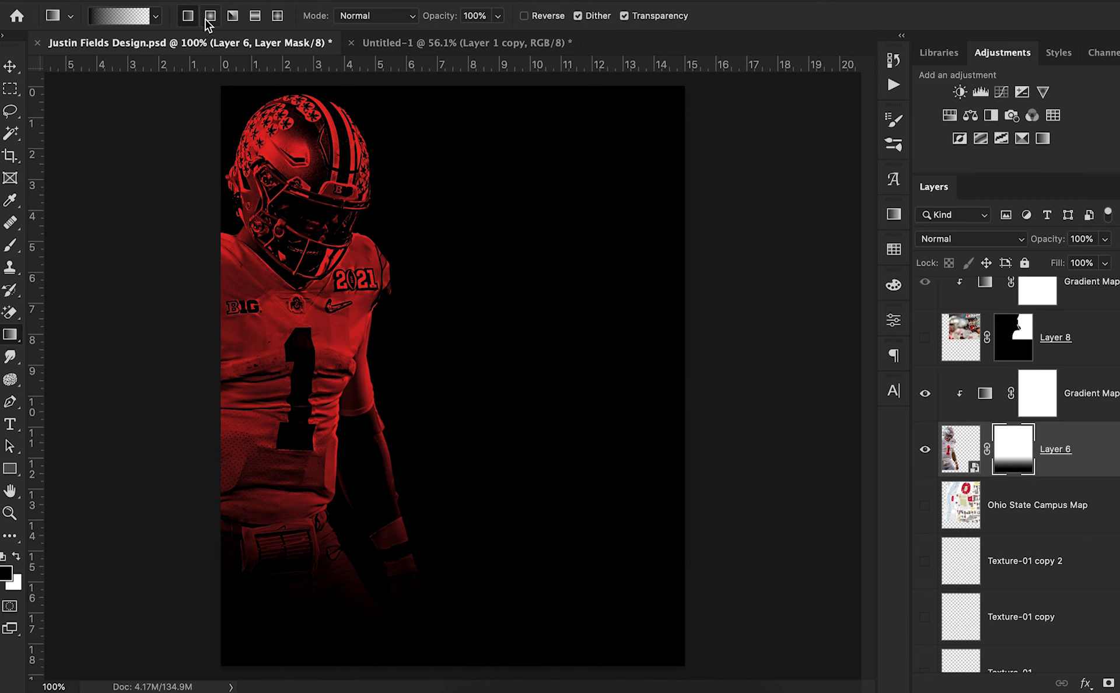
pyautogui.click(10, 68)
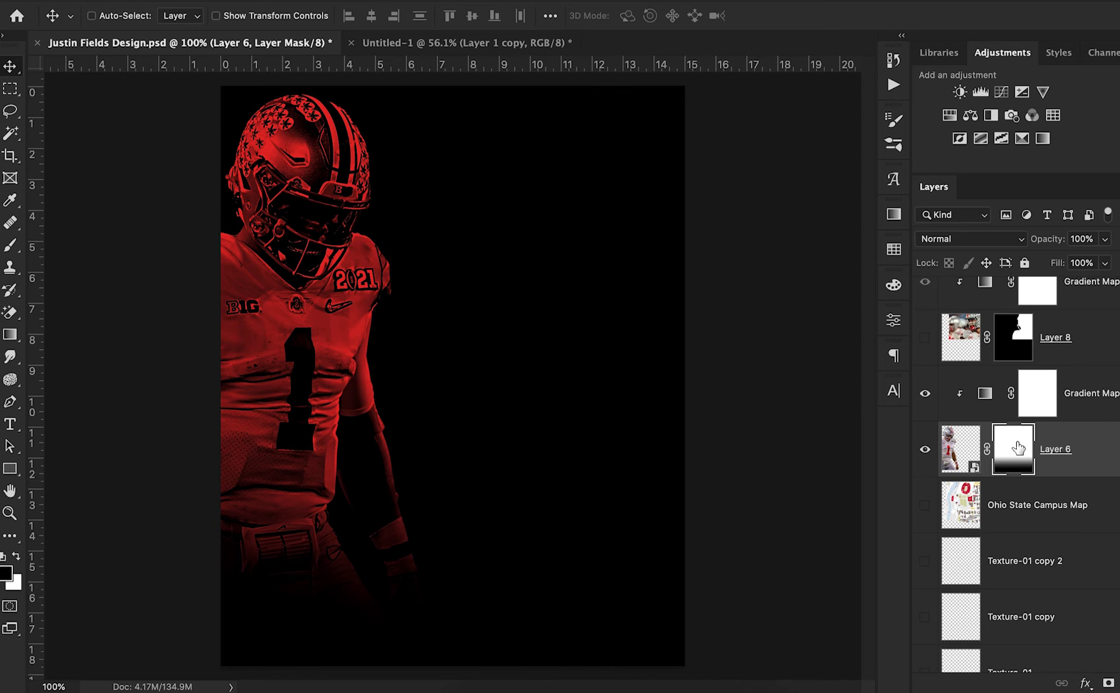
pyautogui.click(921, 396)
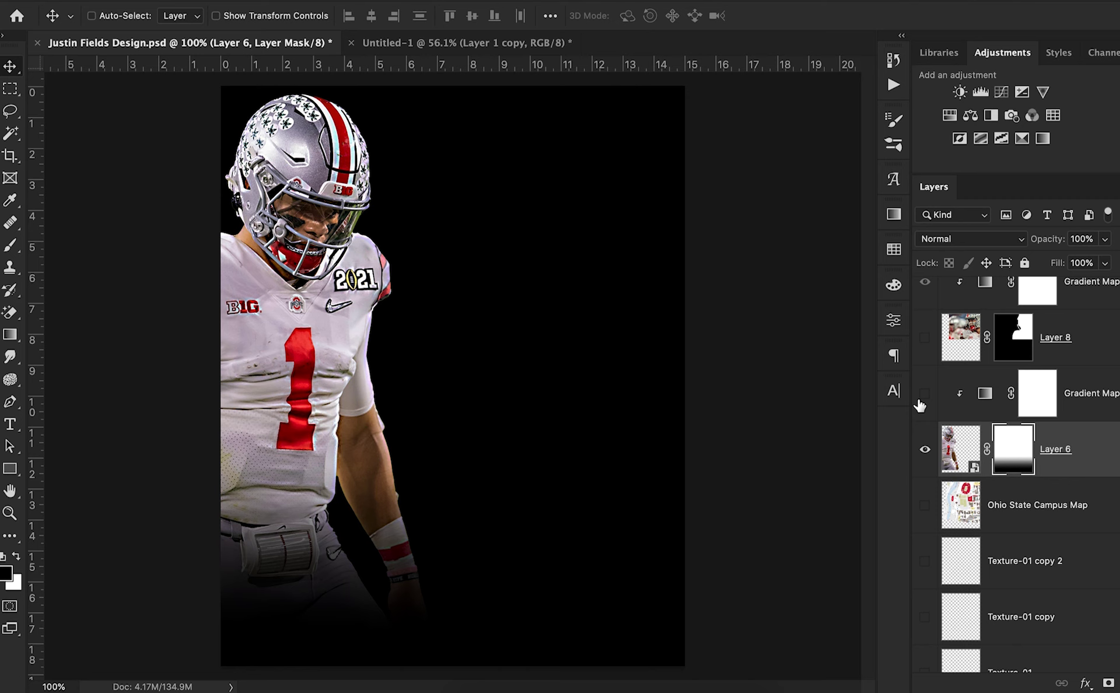
pyautogui.click(922, 397)
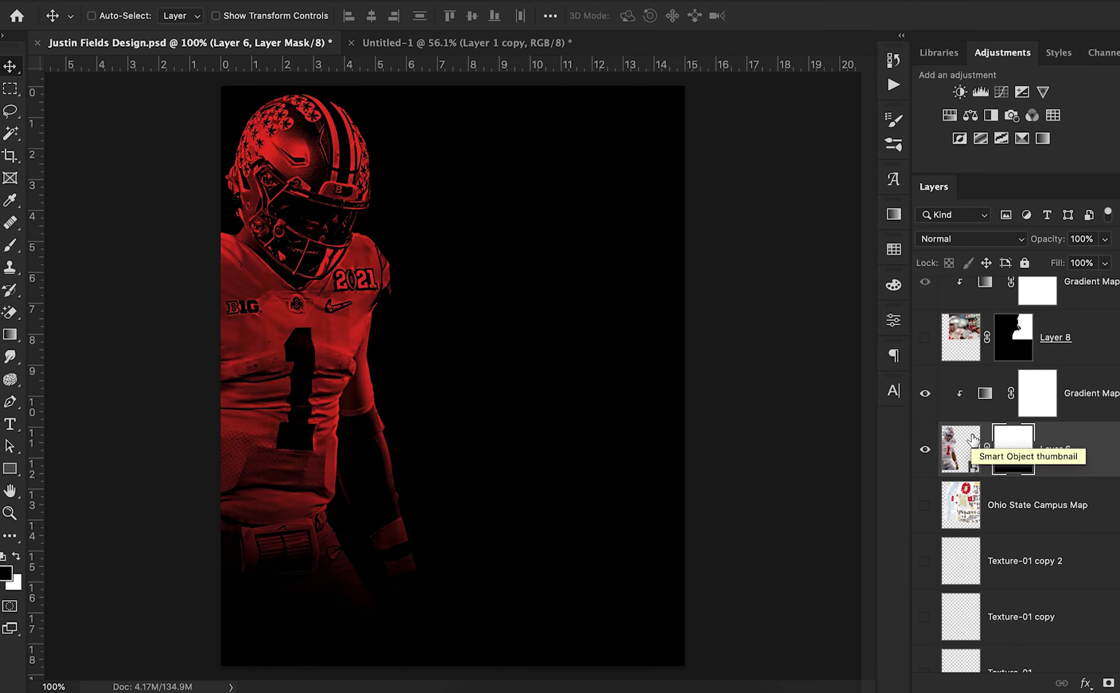
# Show the diagonal stripes on Layer 7, toggling them to compare, and load the layer's outline as a selection
pyautogui.scroll(4, 973, 439)
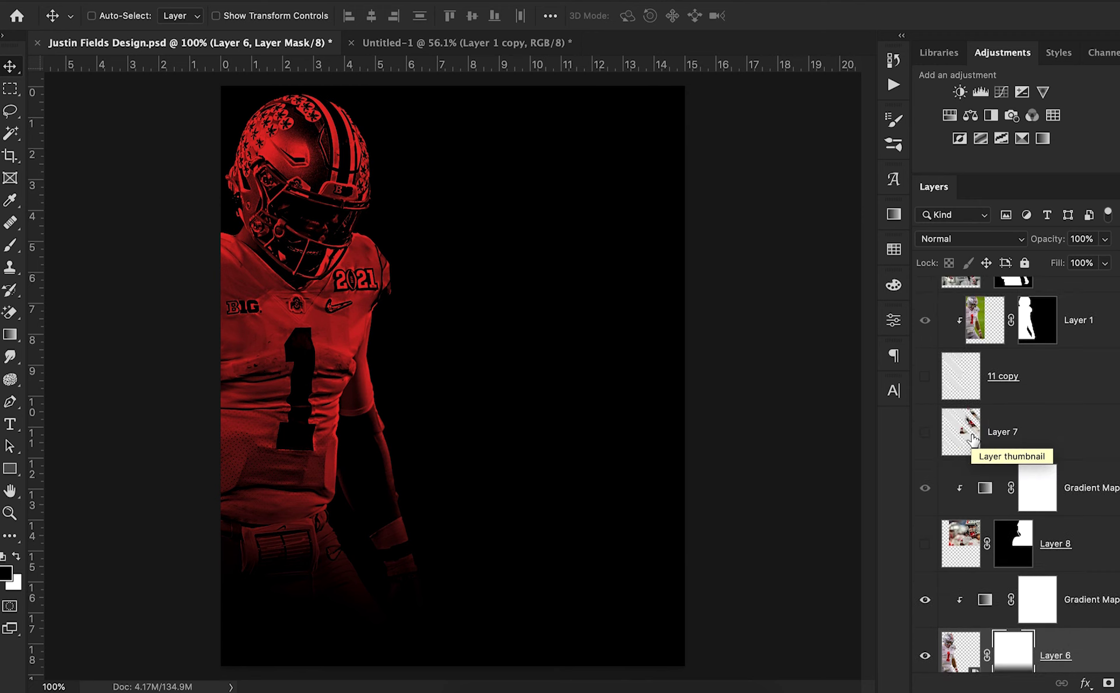
pyautogui.click(925, 433)
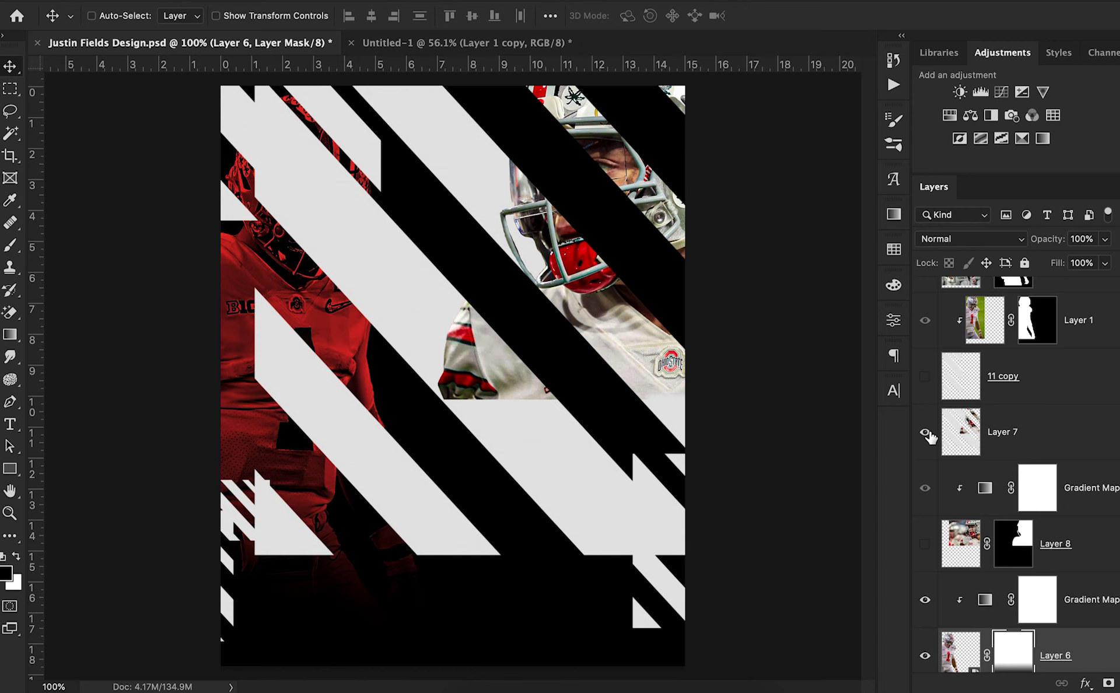
pyautogui.click(926, 433)
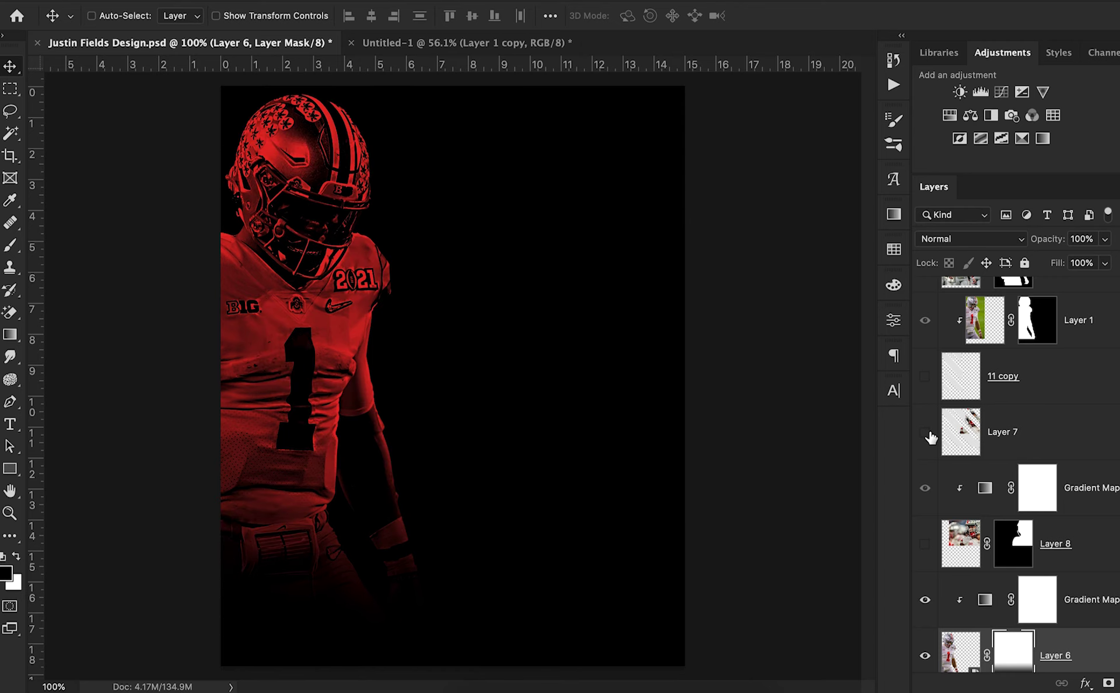
pyautogui.click(925, 433)
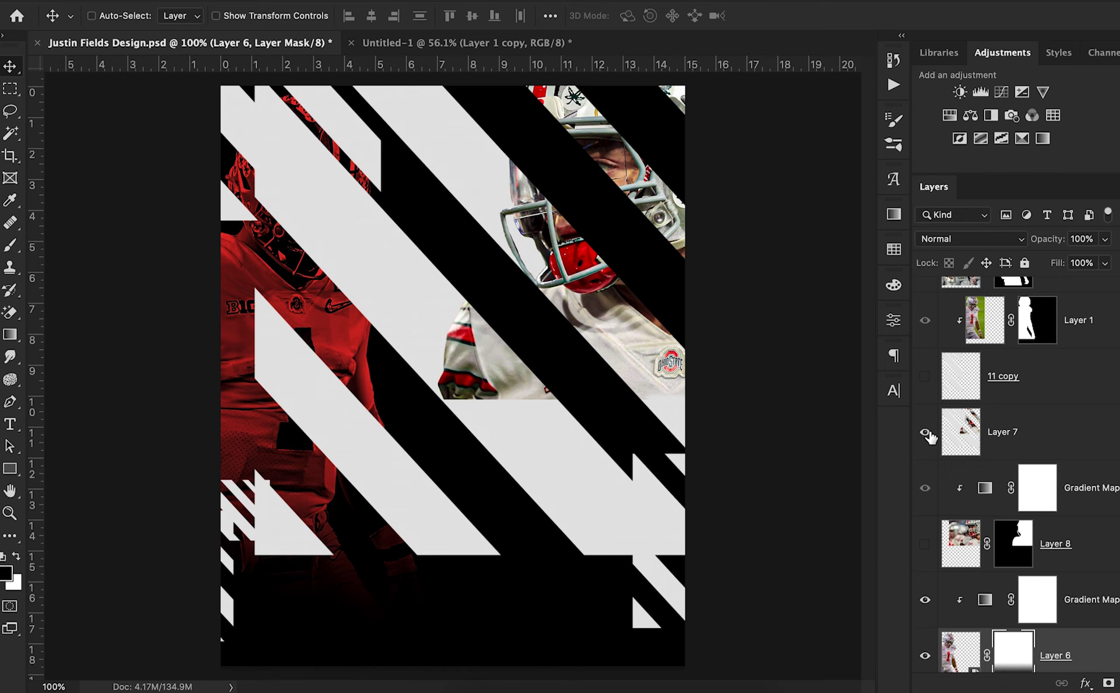
pyautogui.click(926, 433)
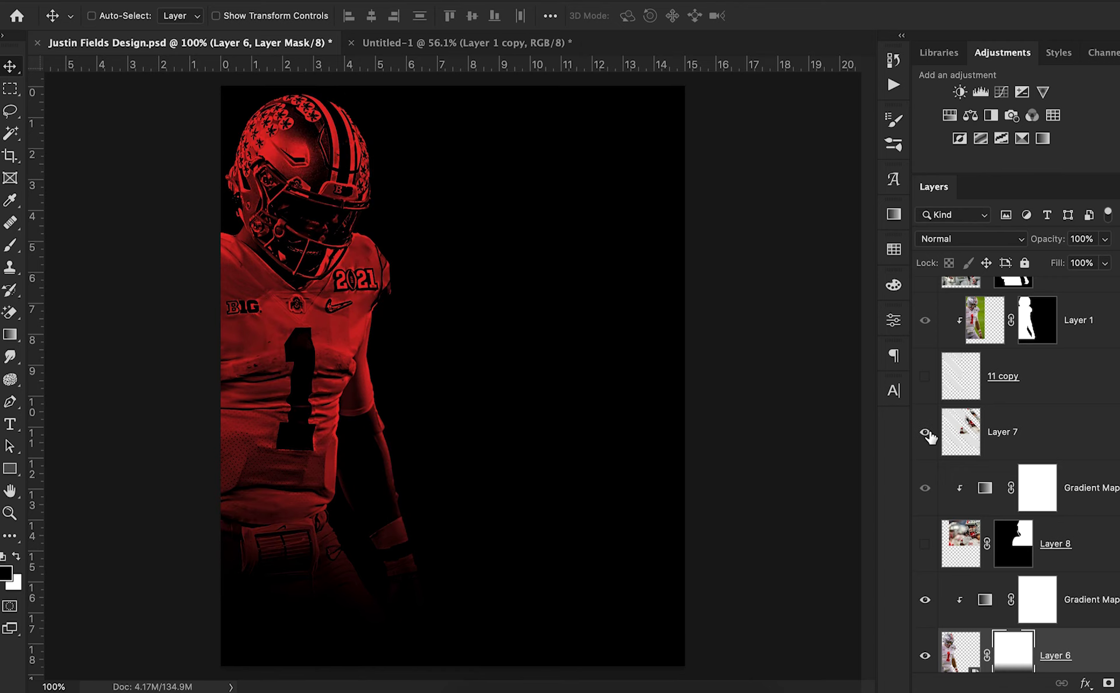
pyautogui.click(926, 433)
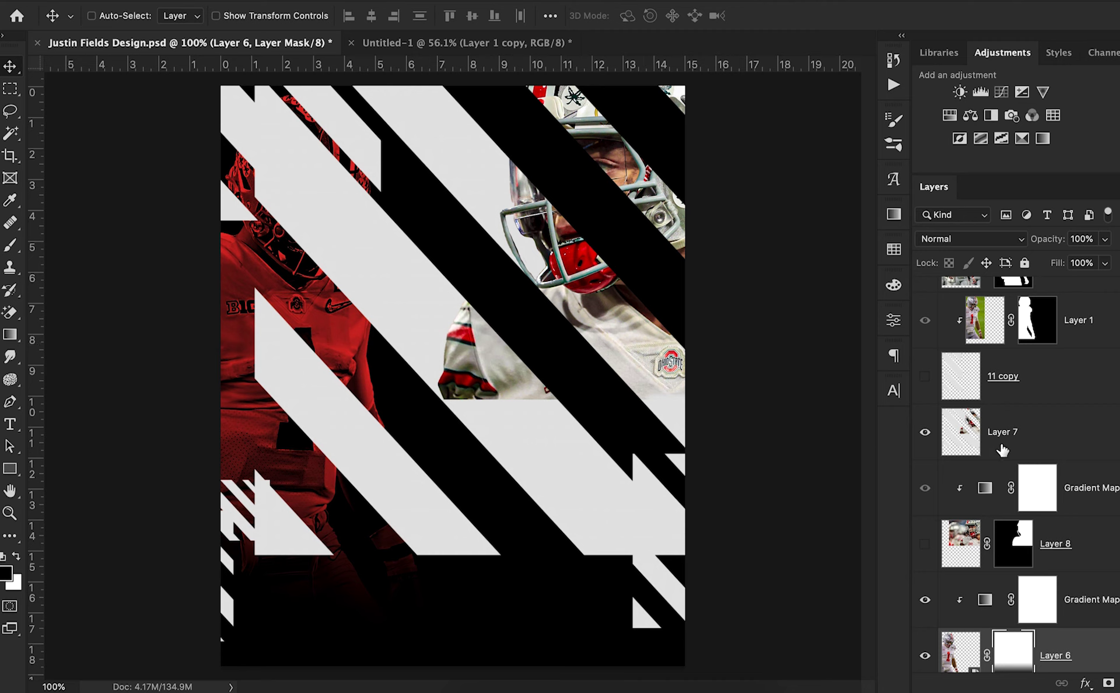
pyautogui.keyDown('ctrl'); pyautogui.click(959, 433); pyautogui.keyUp('ctrl')
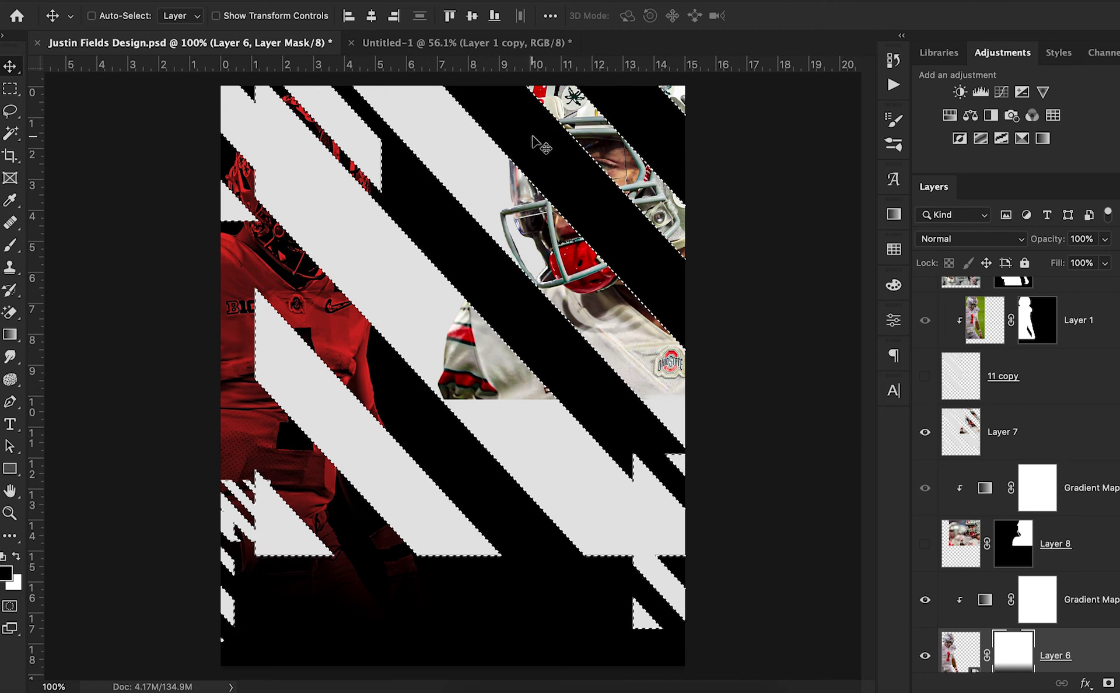
# Create a solid color fill layer from the diagonal stripe selection above Layer 7, using the near-black color #070707
pyautogui.click(1090, 459)
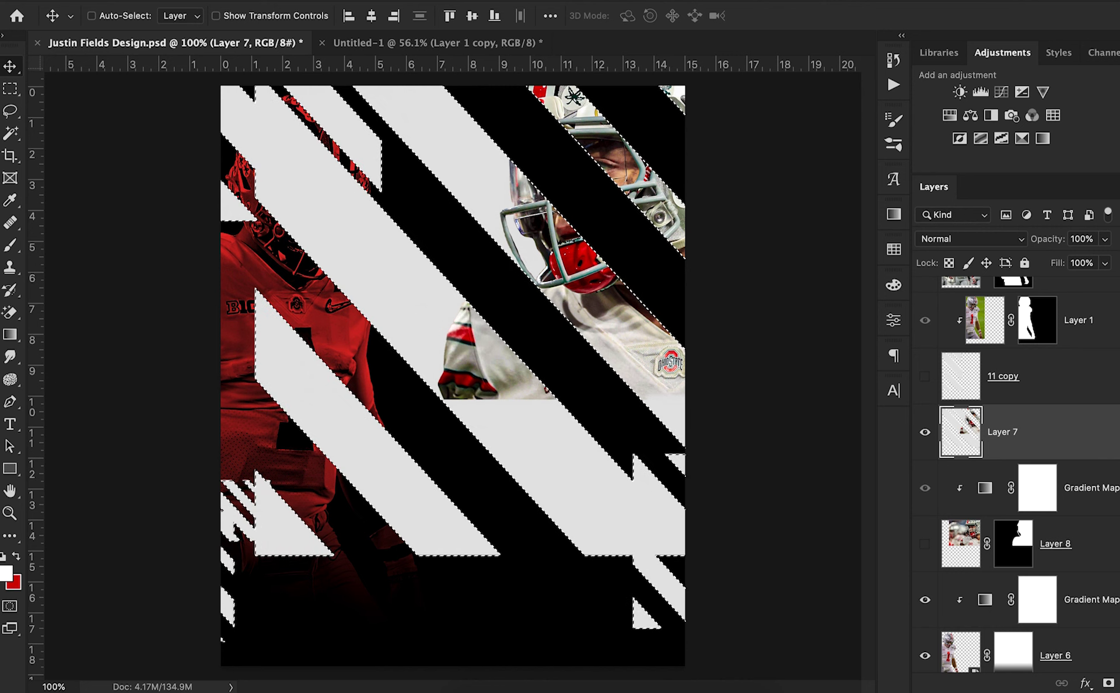
pyautogui.click(1119, 683)
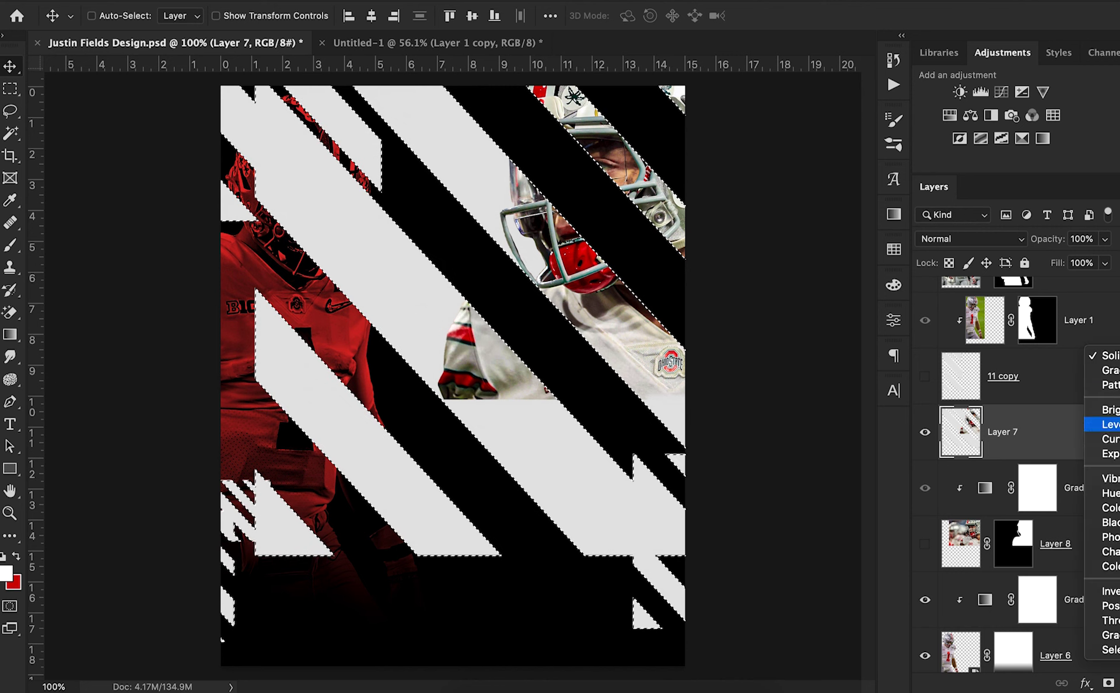
pyautogui.click(1110, 355)
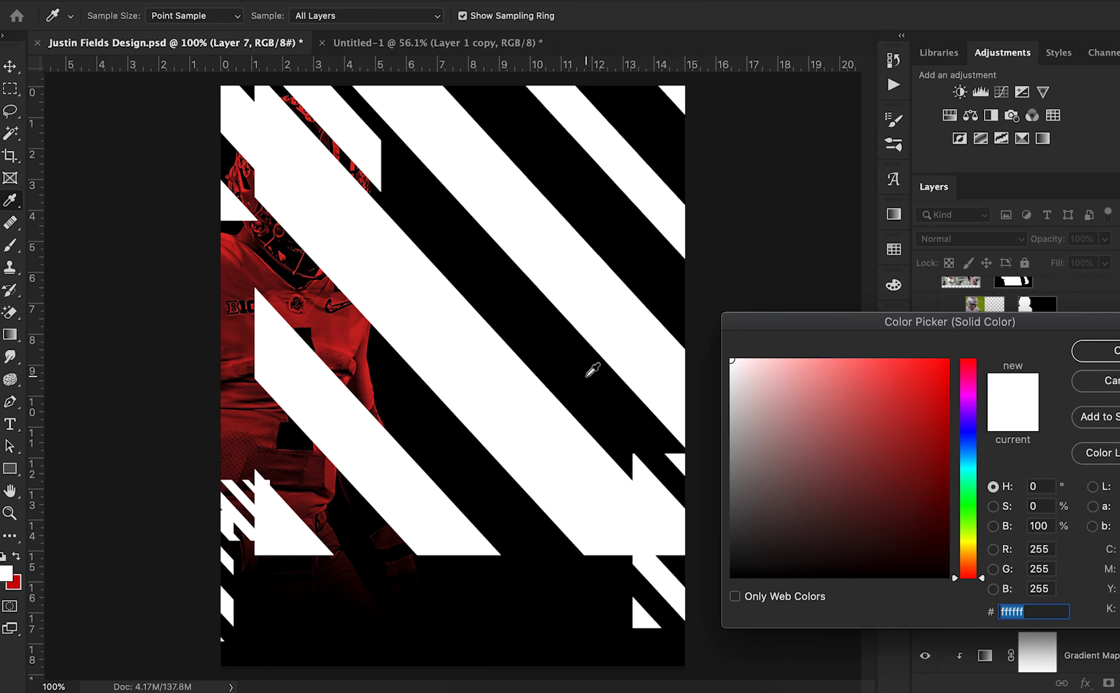
pyautogui.click(586, 376)
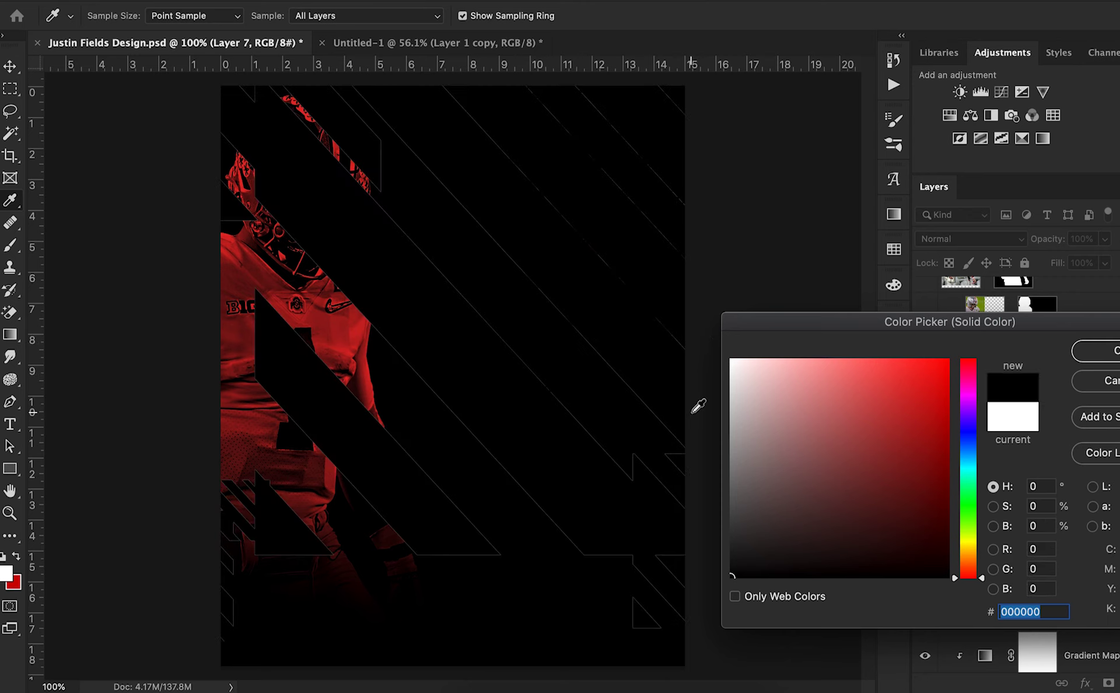
pyautogui.click(734, 573)
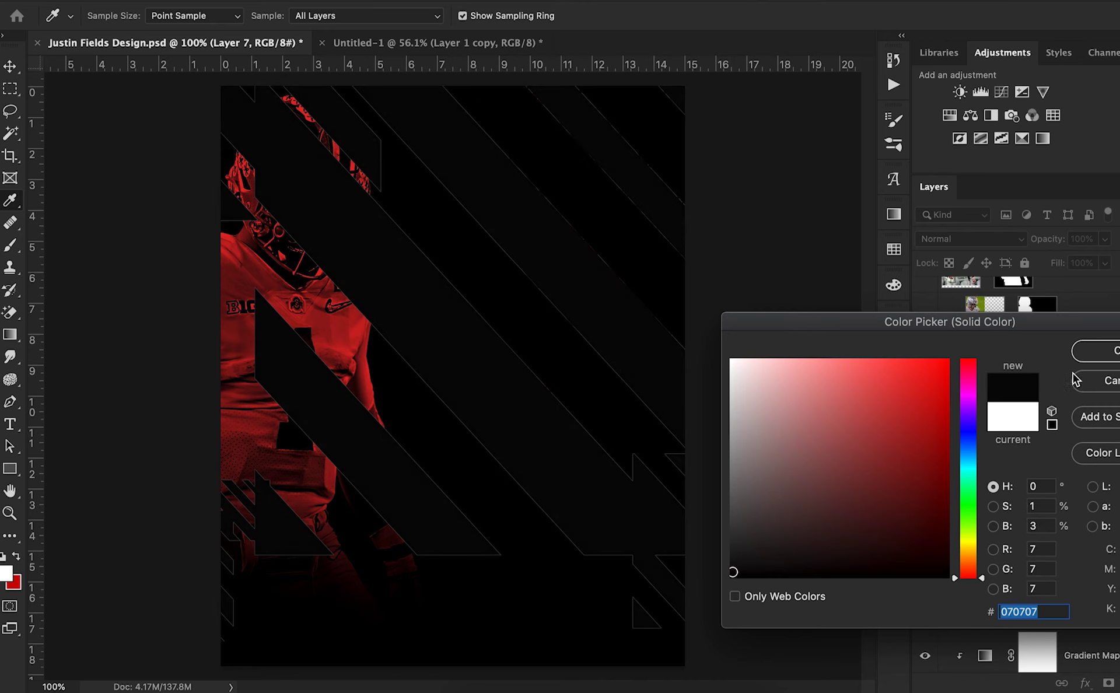
pyautogui.click(1097, 350)
# Delete the original stripes on Layer 7 and compare the poster with and without the Color Fill 3 stripes
pyautogui.click(924, 491)
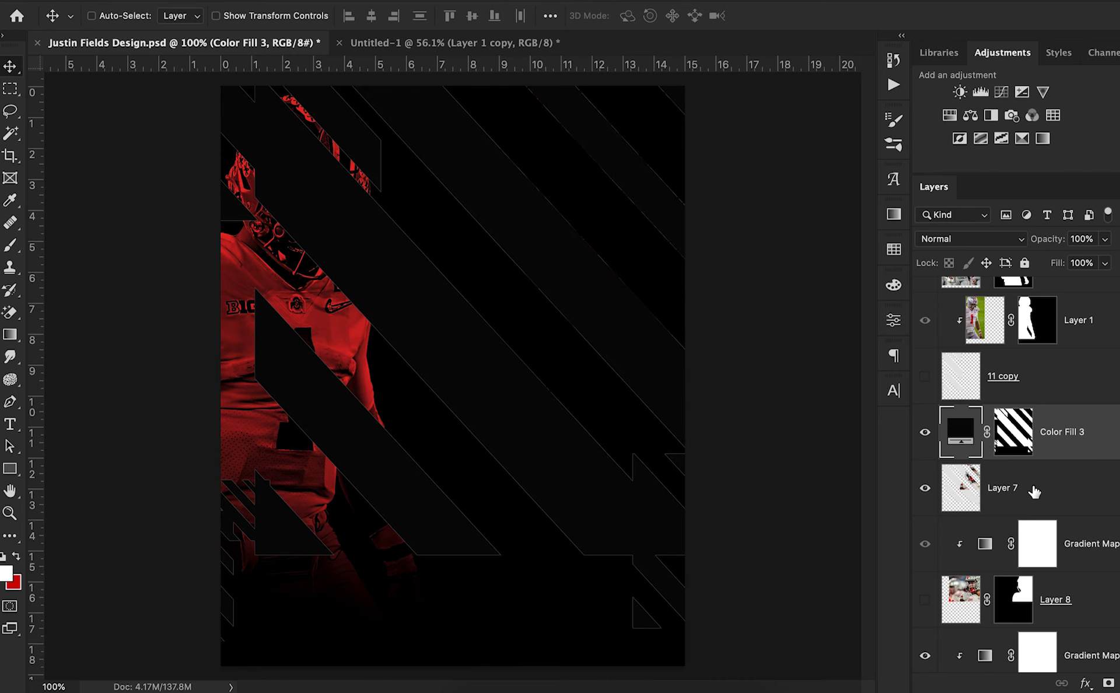
pyautogui.click(1034, 492)
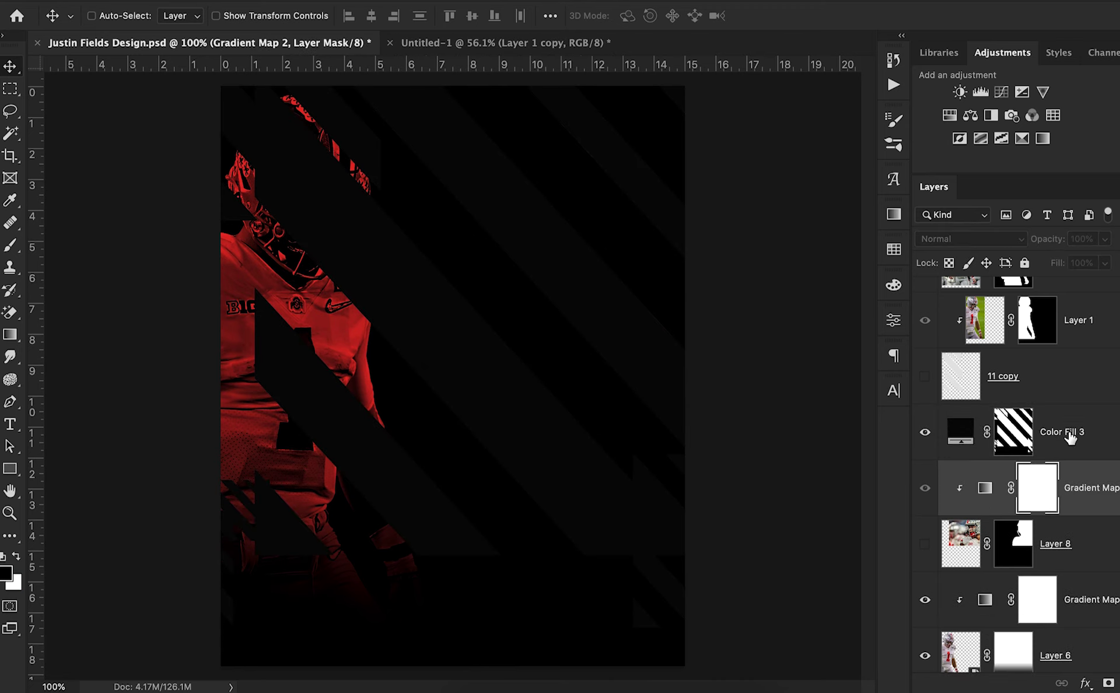
pyautogui.click(1049, 433)
pyautogui.click(925, 434)
pyautogui.click(926, 436)
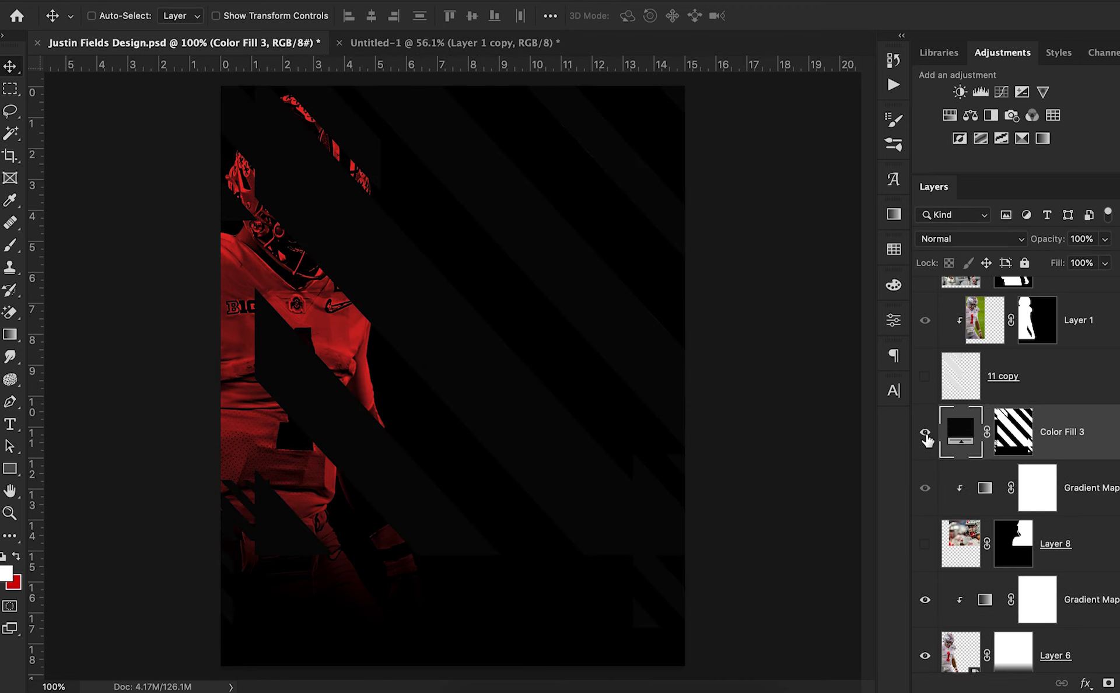
# Try bright red (#e30000) as the color of the Color Fill 3 stripes and discard it
pyautogui.doubleClick(965, 441)
pyautogui.moveTo(943, 402); pyautogui.dragTo(909, 360)
pyautogui.moveTo(989, 382)
pyautogui.mouseDown()
pyautogui.moveTo(915, 393)
pyautogui.moveTo(947, 382)
pyautogui.mouseUp()
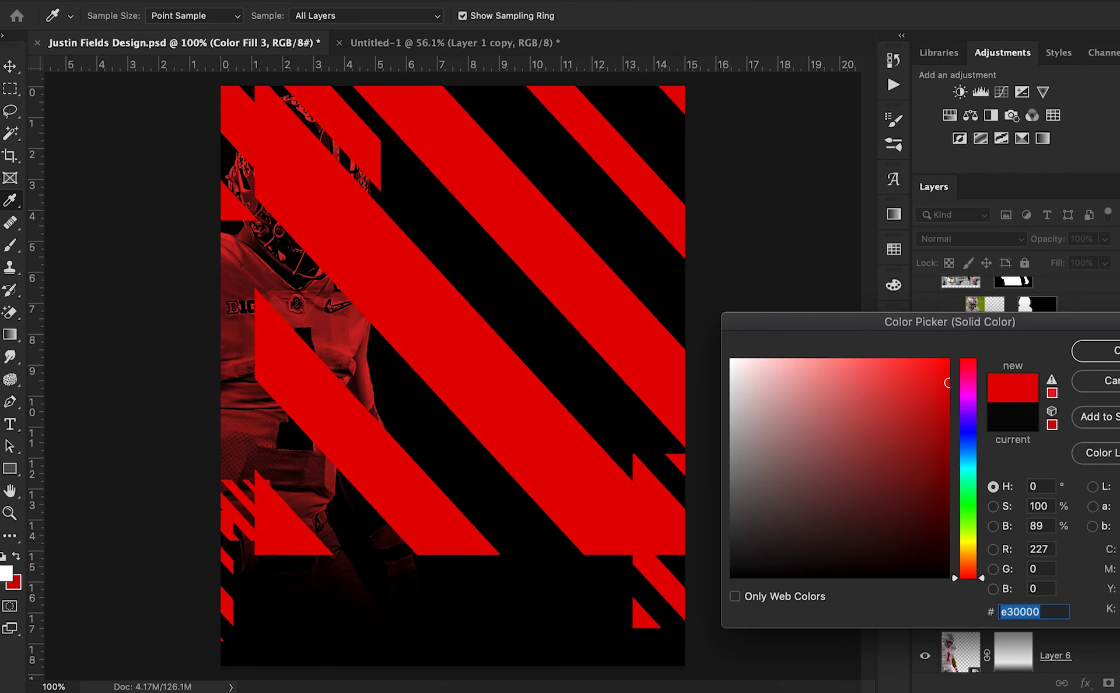
pyautogui.press('Escape')
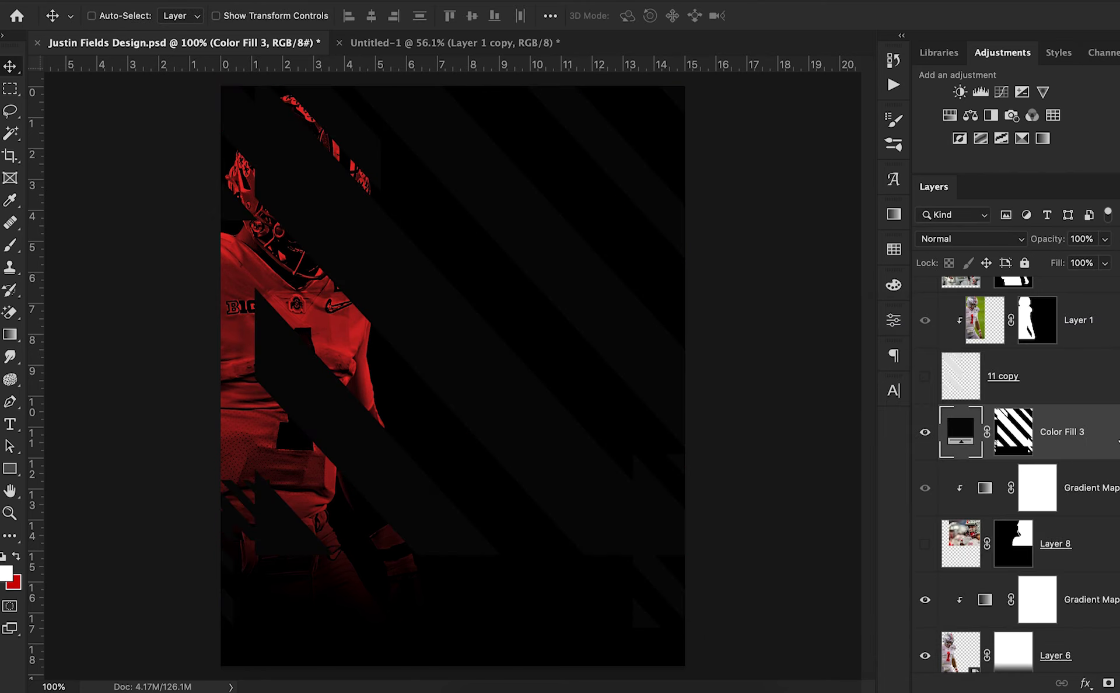
# Place Color Fill 3 beneath the Ohio State Campus Map layer and set its color to #0c0c0c
pyautogui.moveTo(1105, 441); pyautogui.dragTo(1068, 470)
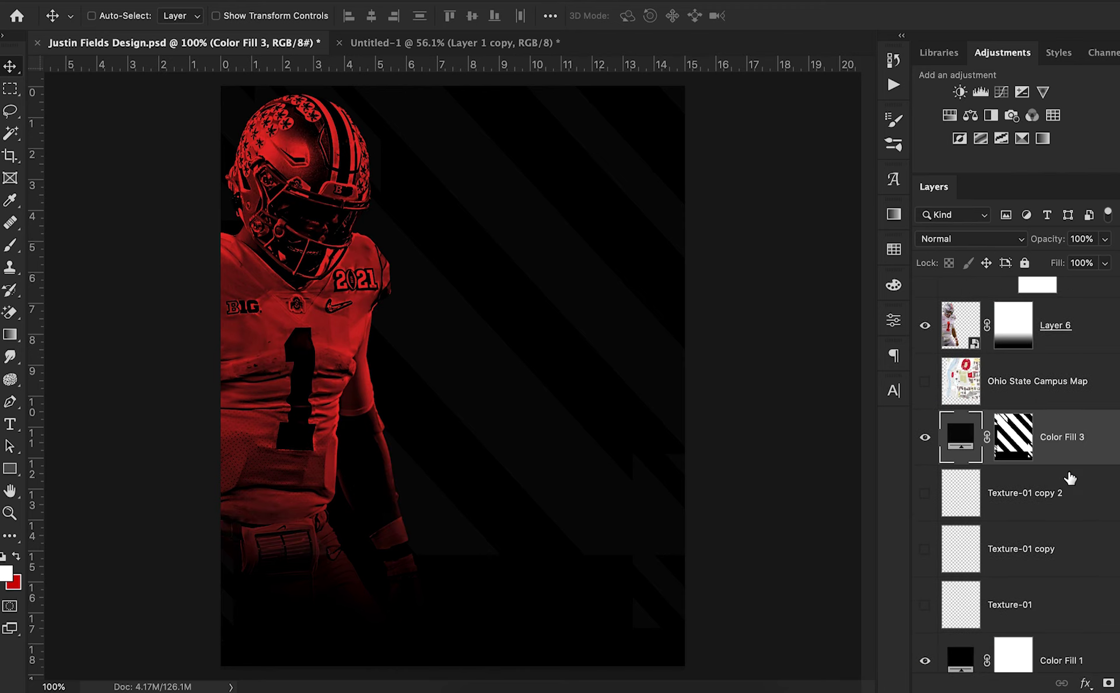
pyautogui.doubleClick(959, 448)
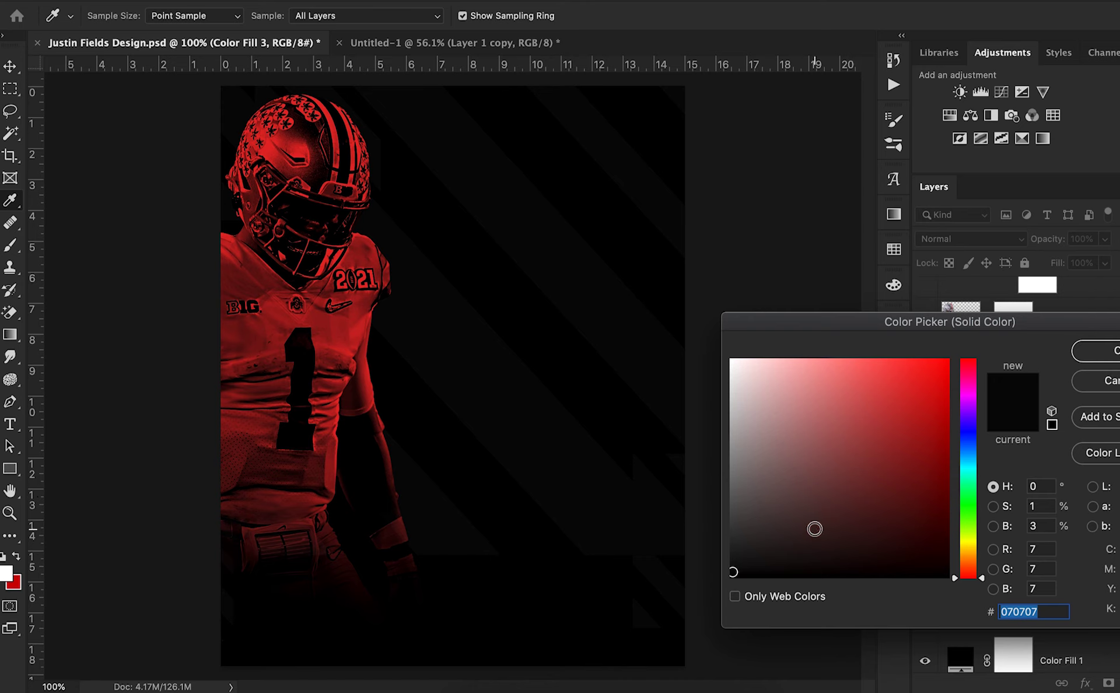
pyautogui.moveTo(736, 569); pyautogui.dragTo(730, 568)
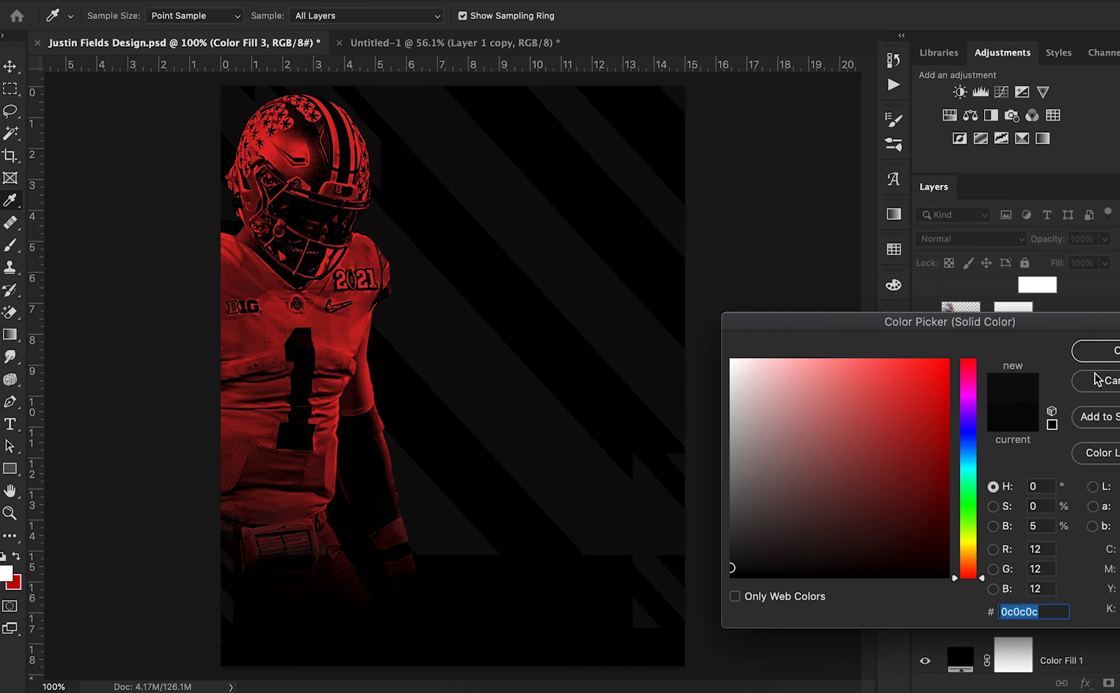
pyautogui.click(1111, 354)
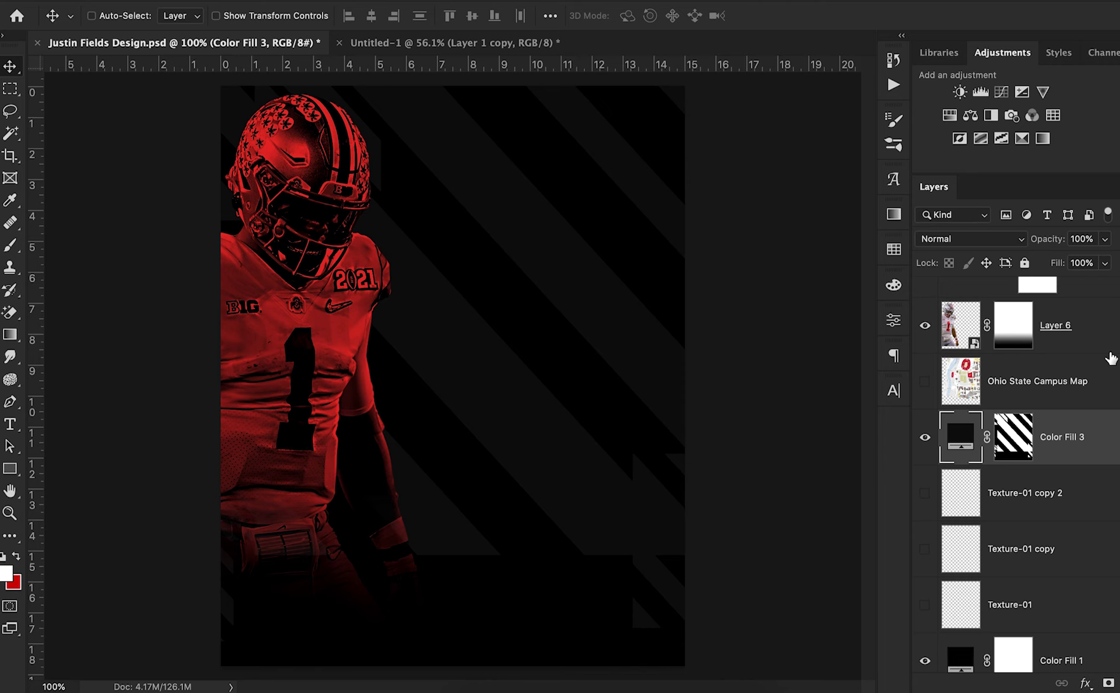
# Delete the unused Layer 1 and 11 copy layers located below Layer 3
pyautogui.scroll(5, 1101, 388)
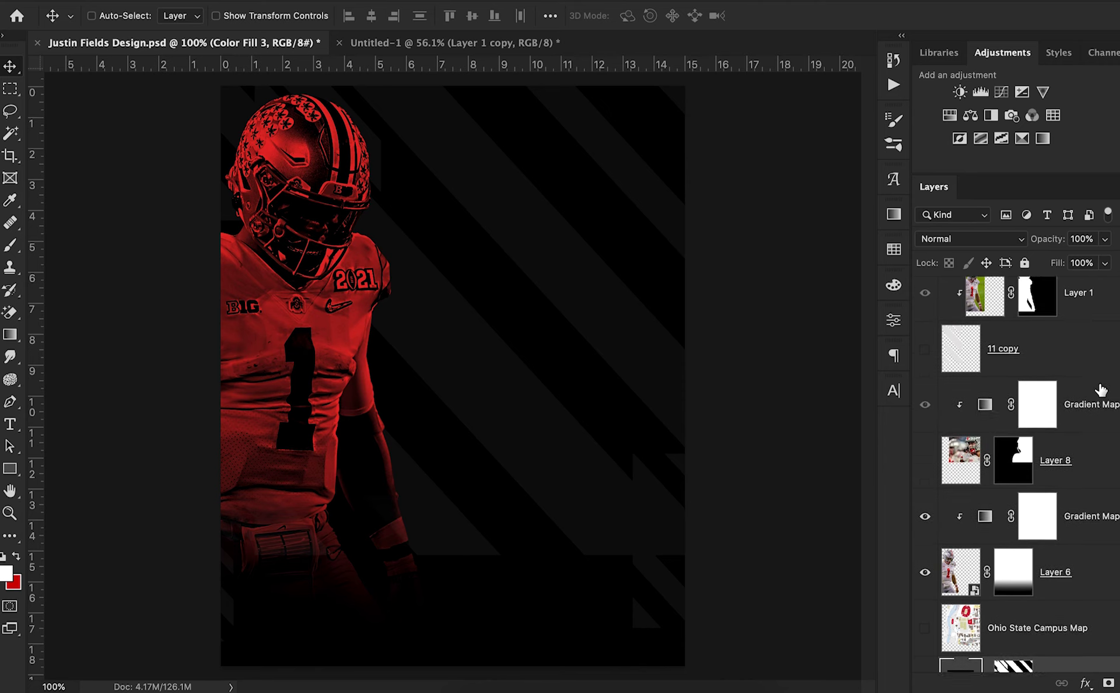
pyautogui.scroll(1, 1101, 389)
pyautogui.scroll(3, 1101, 389)
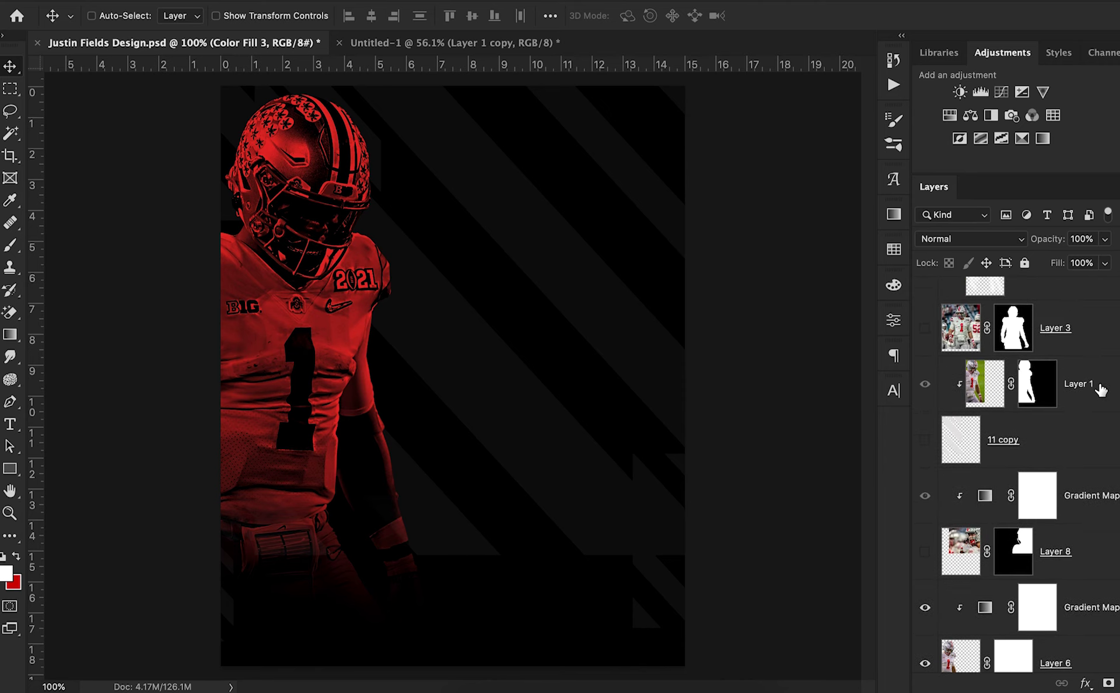
pyautogui.click(1100, 390)
pyautogui.press('Delete')
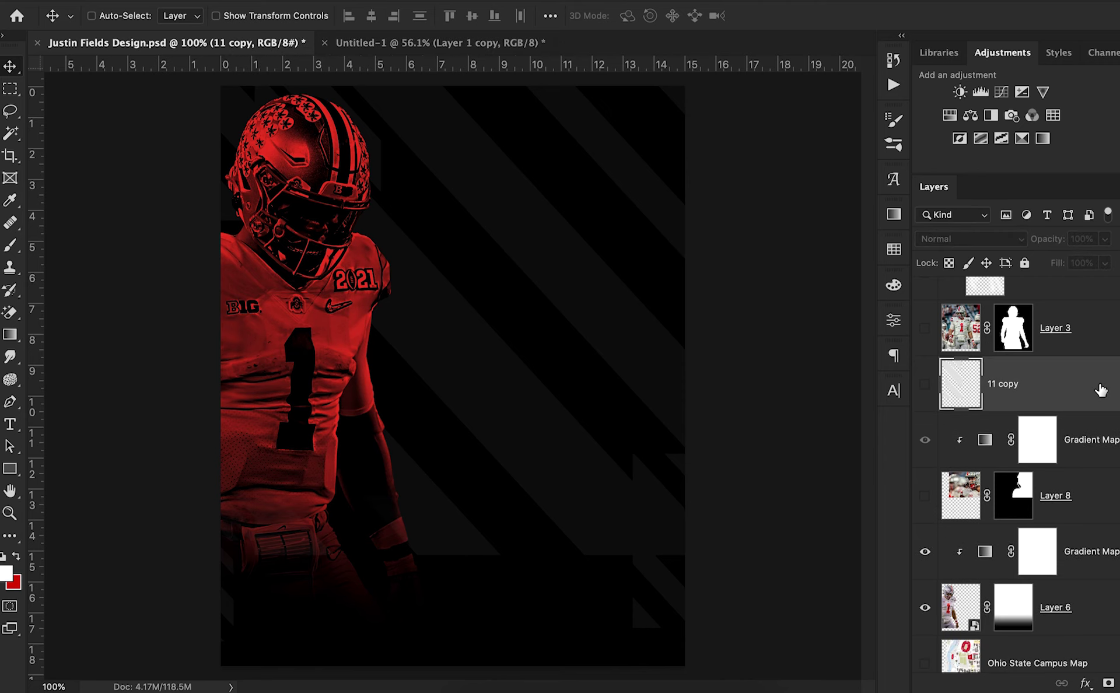
pyautogui.hotkey('ctrl', 'z')
pyautogui.press('Delete')
pyautogui.press('Delete')
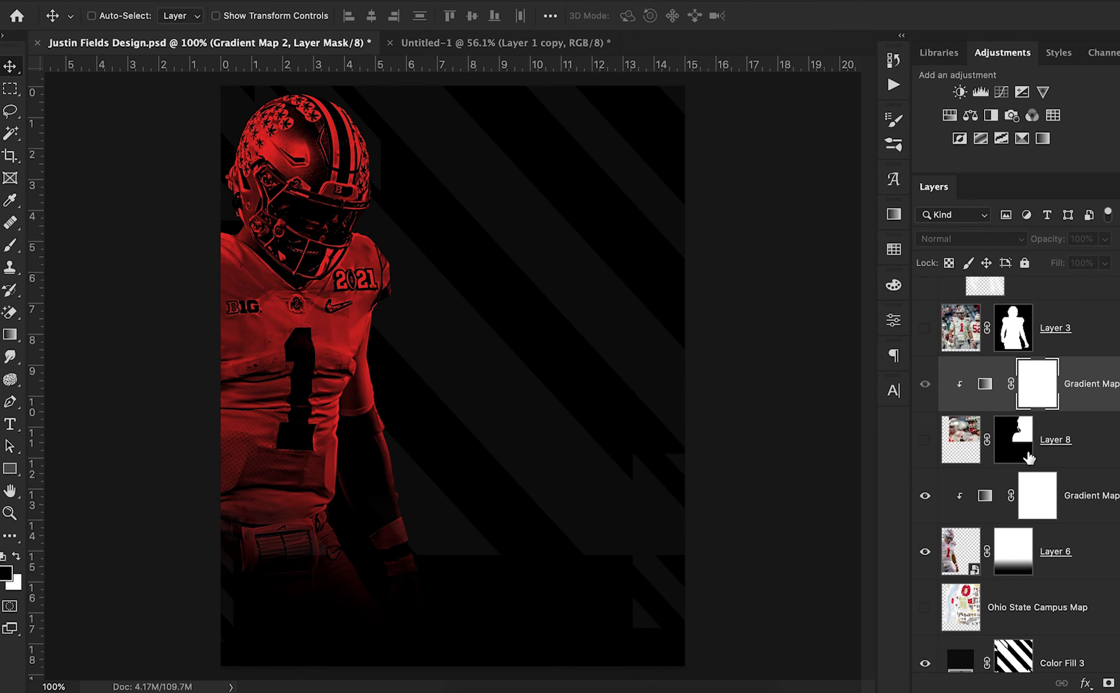
# Show the white-jersey player on Layer 3 and delete the Layer 9 clipped to it
pyautogui.scroll(1, 1028, 452)
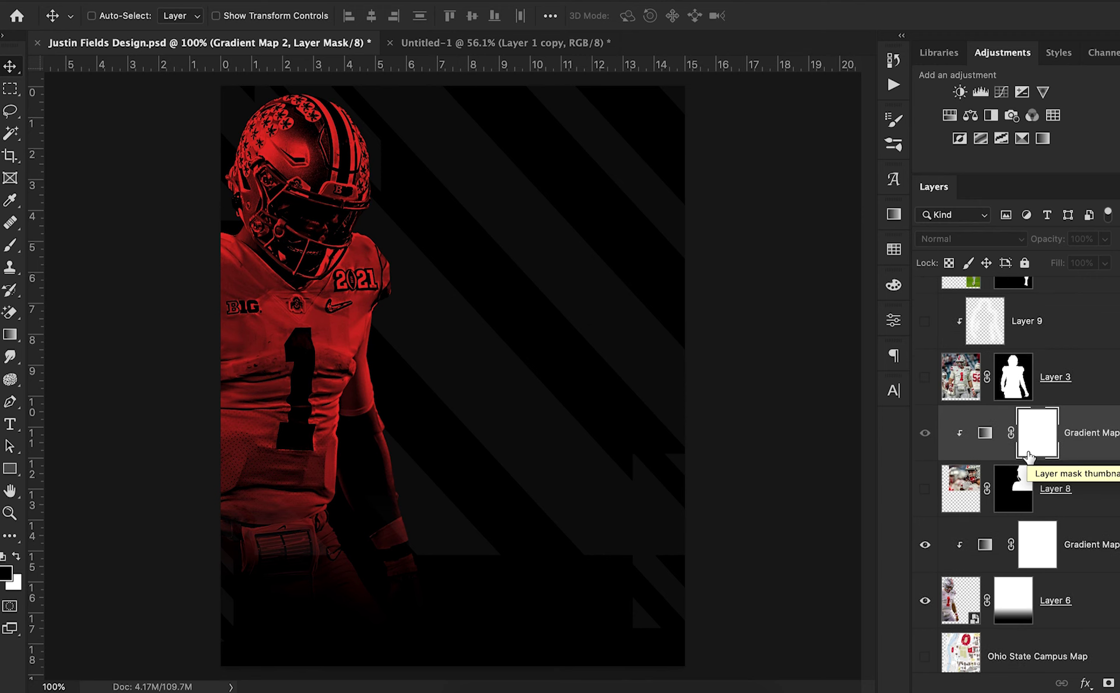
pyautogui.click(925, 378)
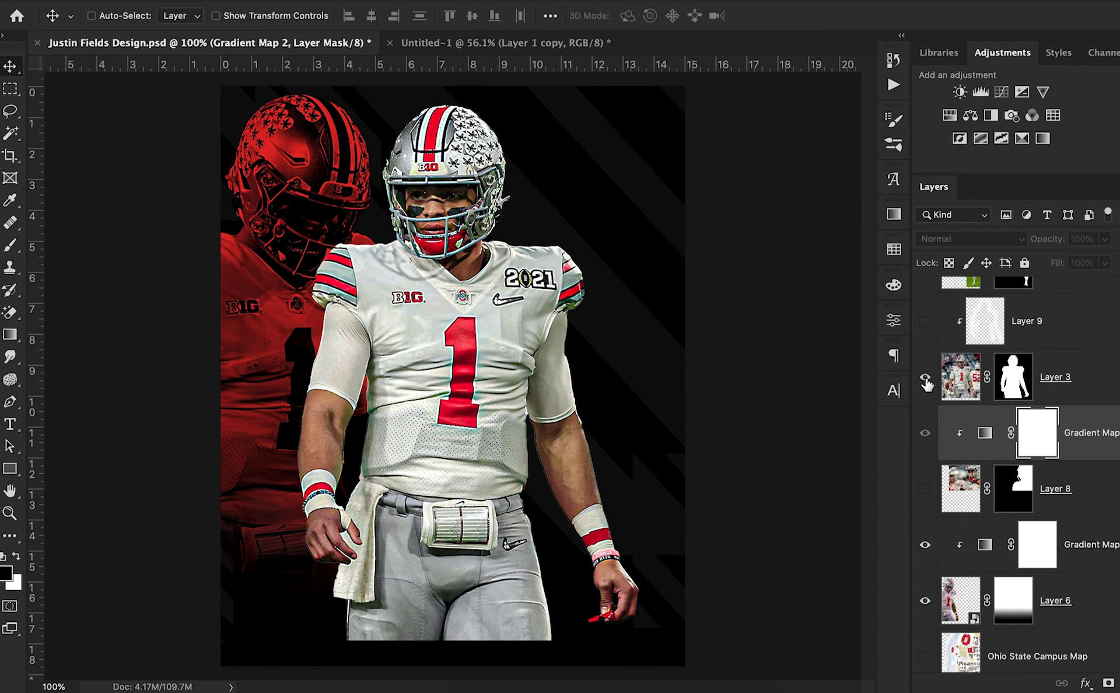
pyautogui.click(1074, 391)
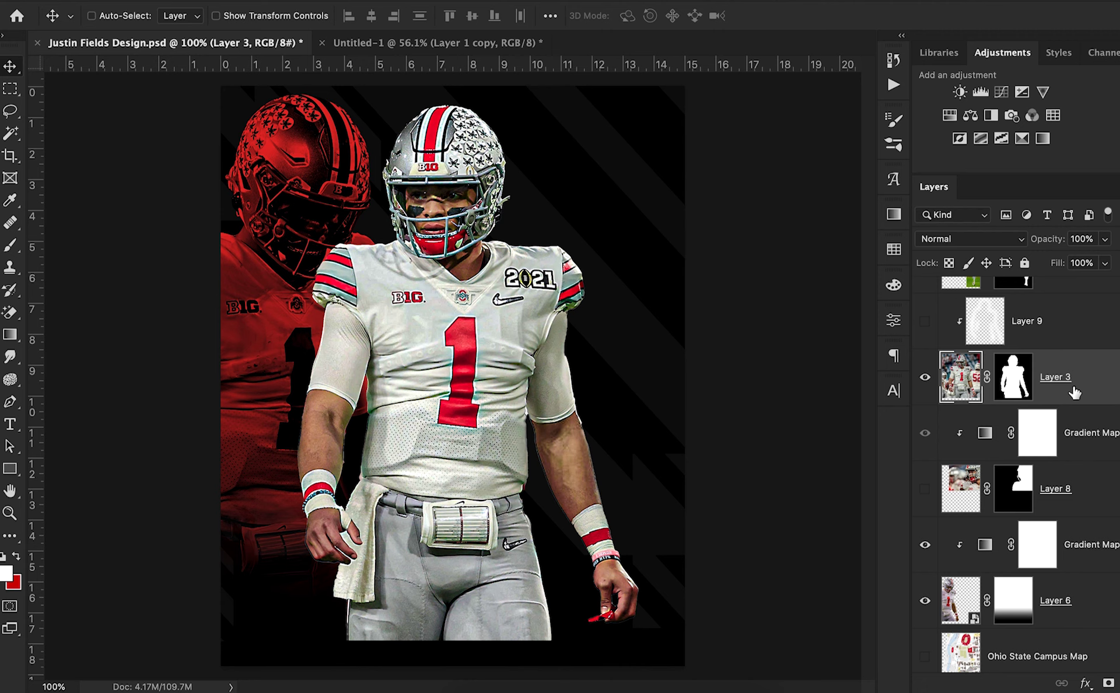
pyautogui.moveTo(1073, 392); pyautogui.dragTo(1058, 331)
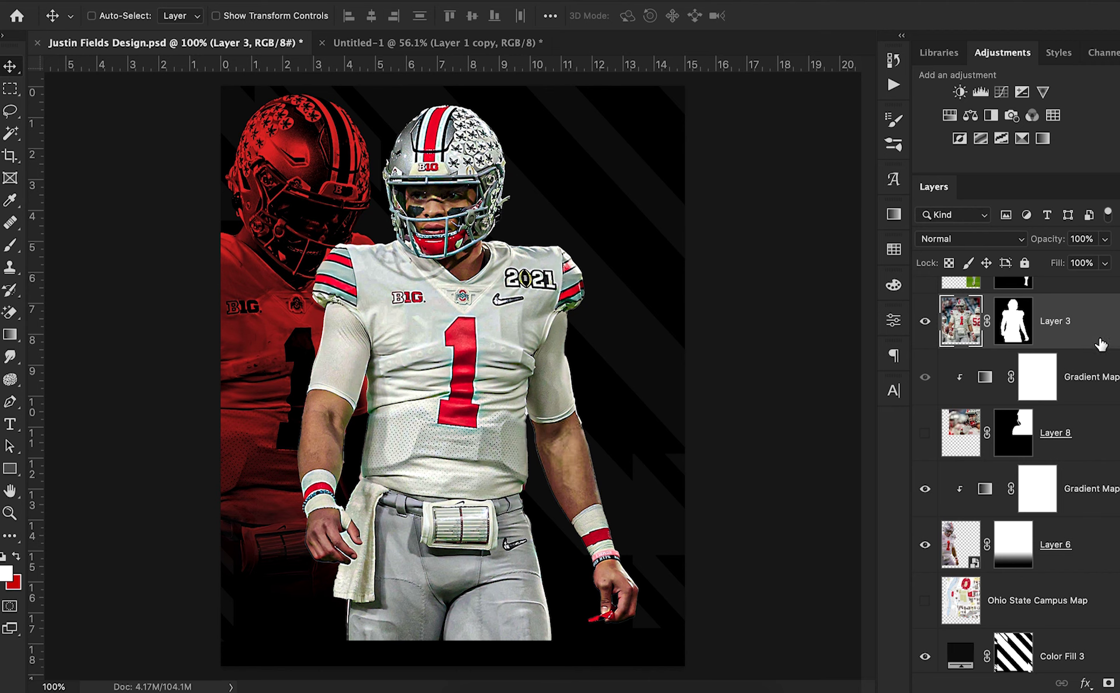
# Convert Layer 3 to a smart object, then scale the player to about 86.9% and position him lower on the canvas
pyautogui.rightClick(1096, 341)
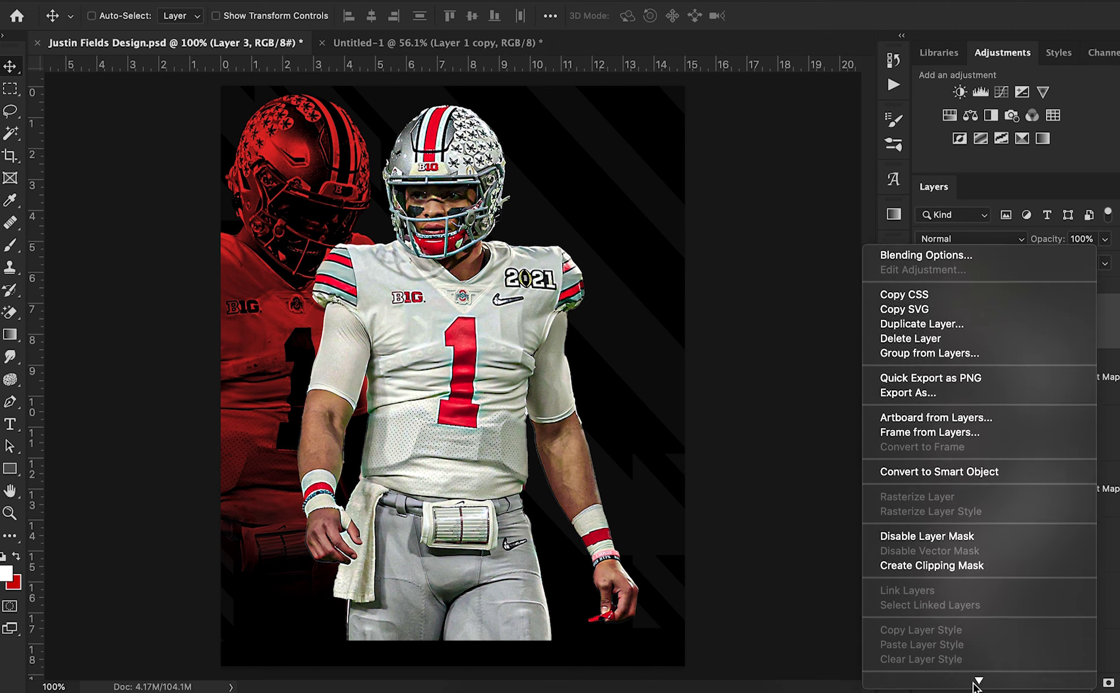
pyautogui.click(983, 458)
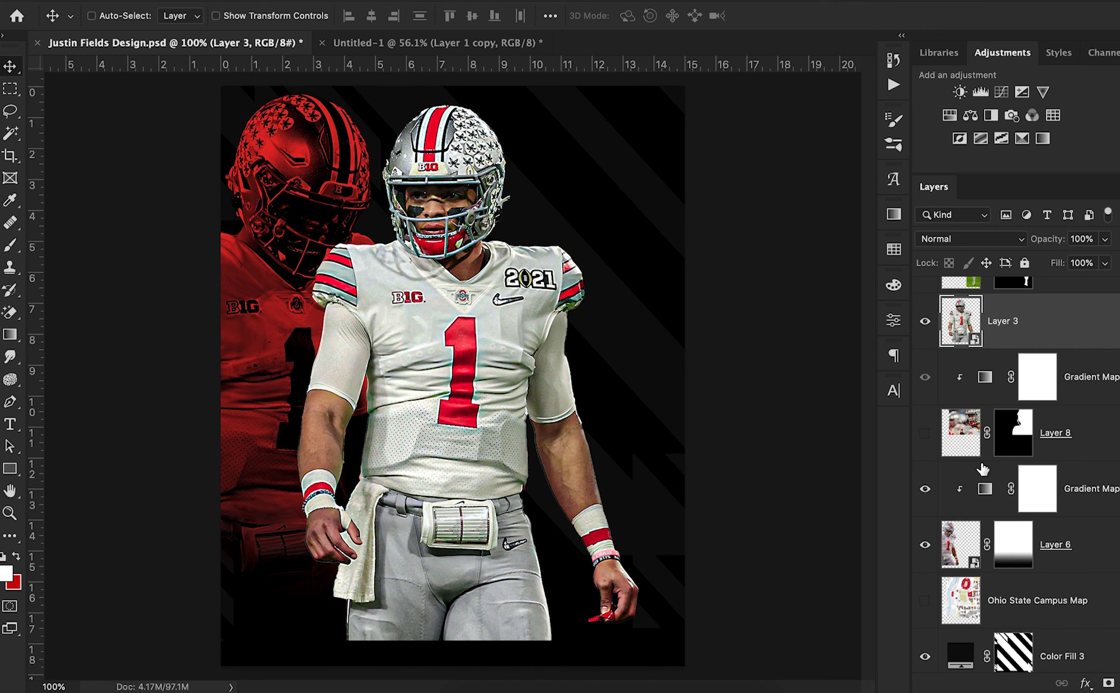
pyautogui.press('super+t')
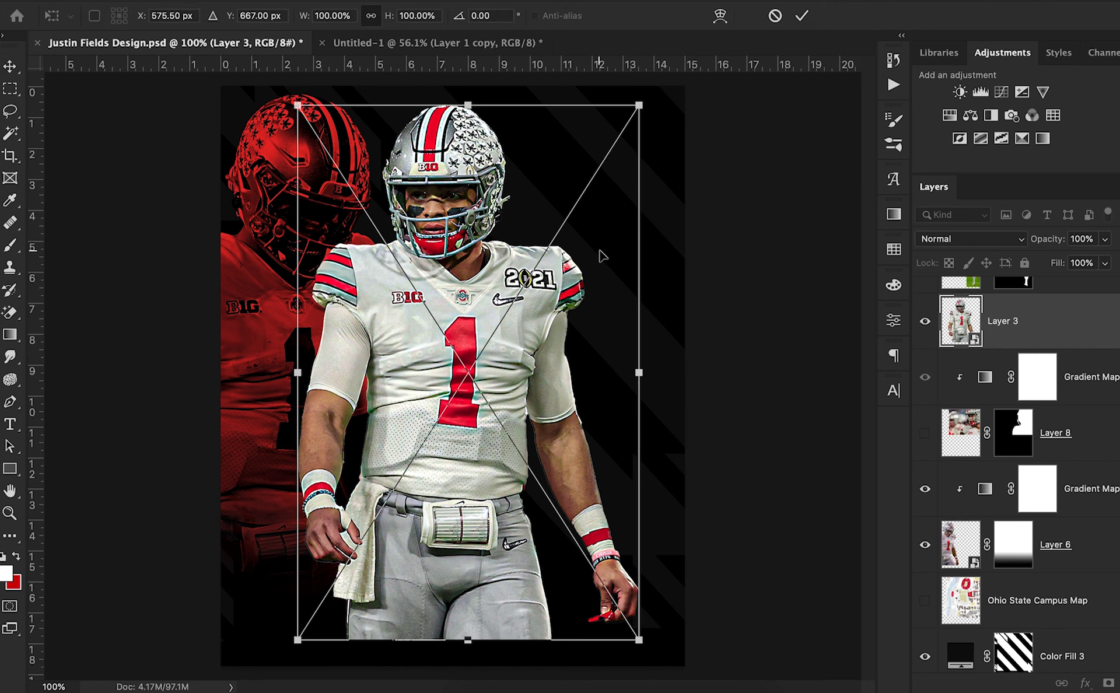
pyautogui.moveTo(468, 105); pyautogui.dragTo(468, 175)
pyautogui.moveTo(463, 308)
pyautogui.mouseDown()
pyautogui.moveTo(462, 333)
pyautogui.moveTo(461, 325)
pyautogui.mouseUp()
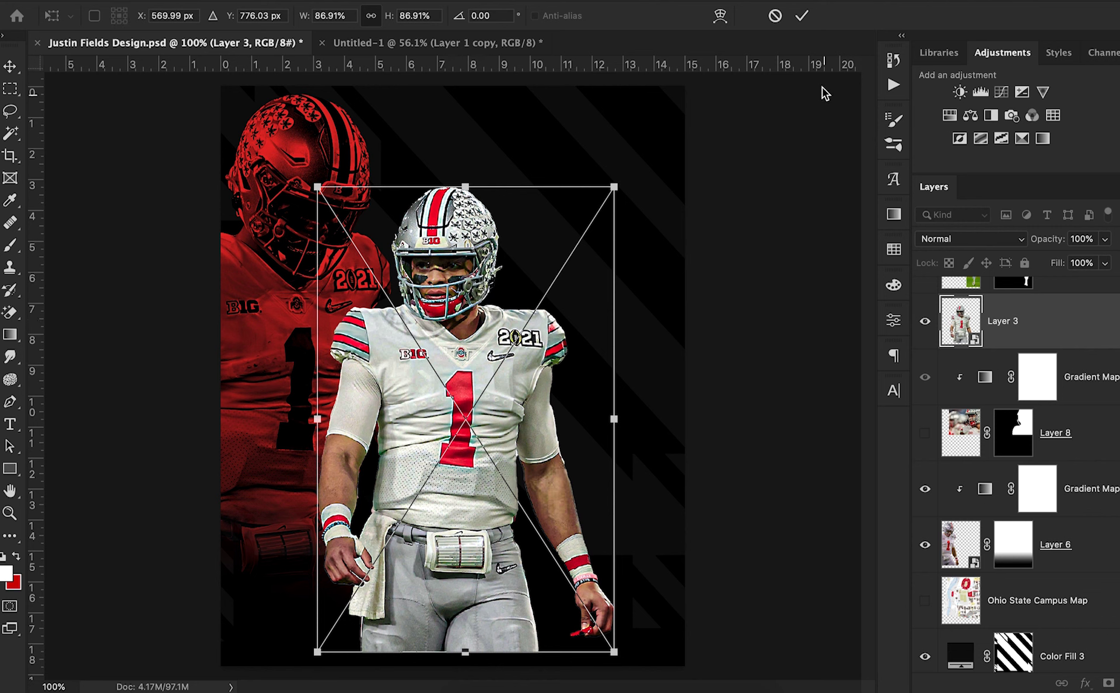
pyautogui.click(802, 16)
pyautogui.moveTo(534, 406); pyautogui.dragTo(535, 412)
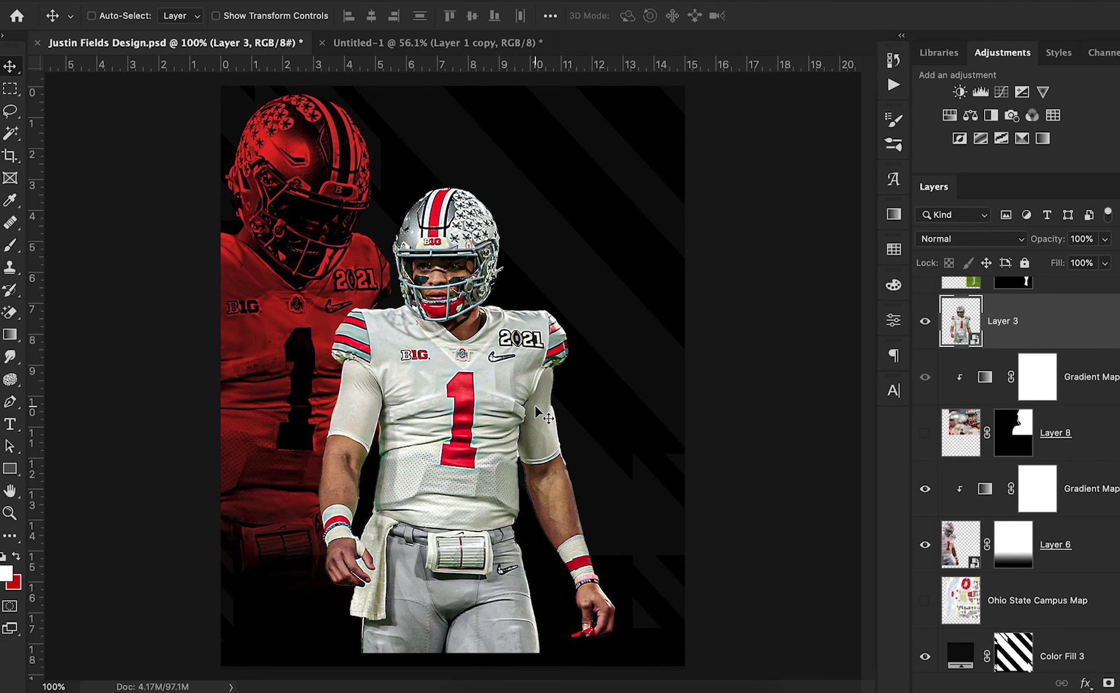
pyautogui.moveTo(539, 432); pyautogui.dragTo(540, 429)
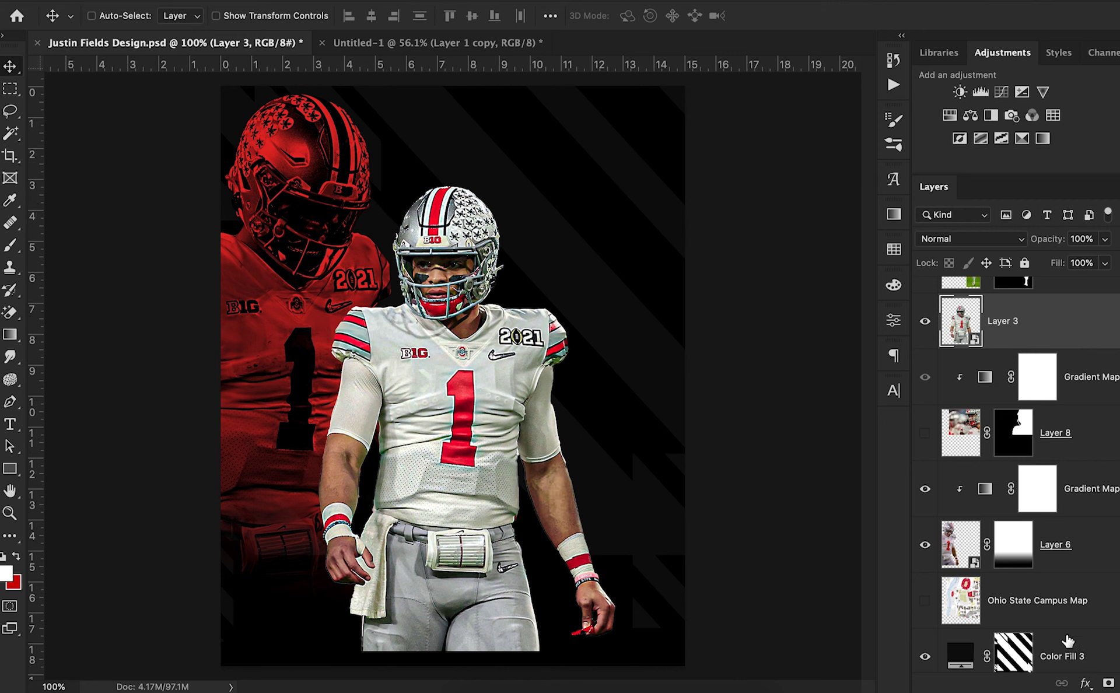
# Add a layer mask to Layer 3 and fade the player's legs into the black background with an upward linear gradient
pyautogui.click(1108, 682)
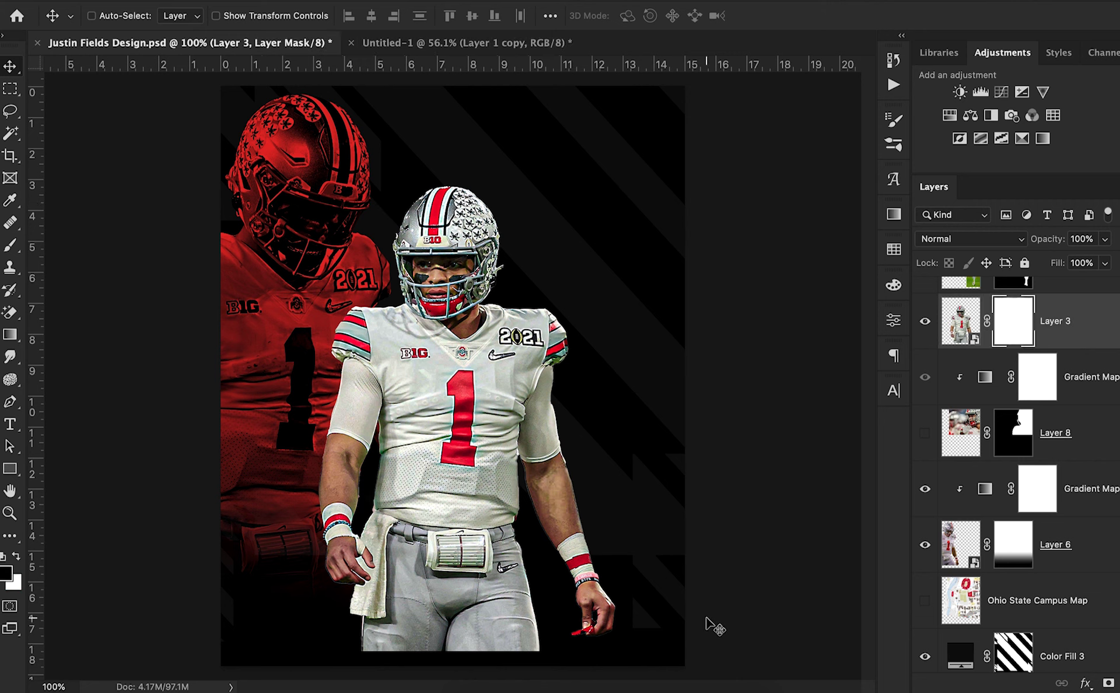
pyautogui.press('g')
pyautogui.moveTo(437, 664); pyautogui.dragTo(442, 537)
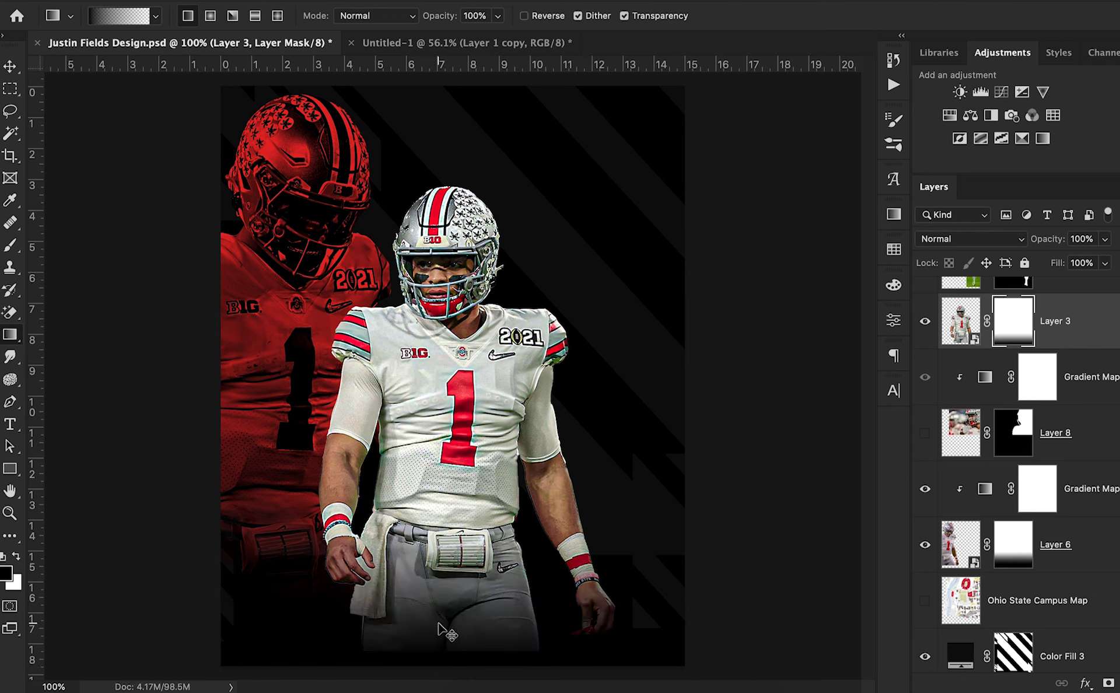
pyautogui.hotkey('ctrl', 'z')
pyautogui.moveTo(427, 655); pyautogui.dragTo(428, 494)
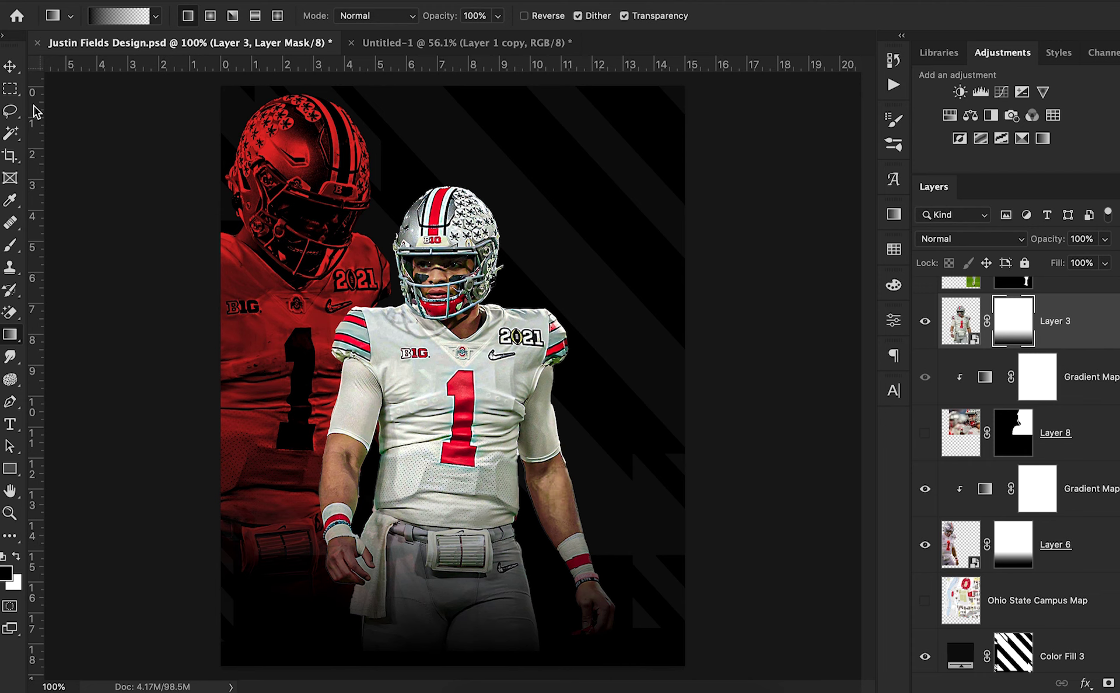
# Shift the masked Layer 3 player about 0.125 in to the left
pyautogui.click(9, 69)
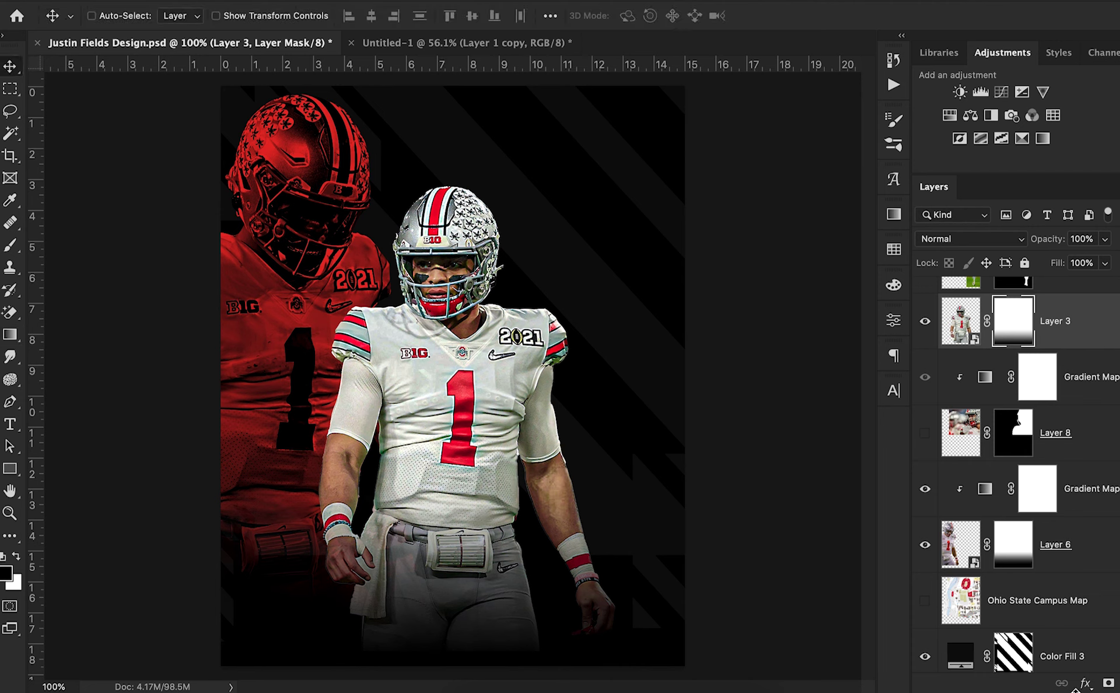
pyautogui.rightClick(1012, 334)
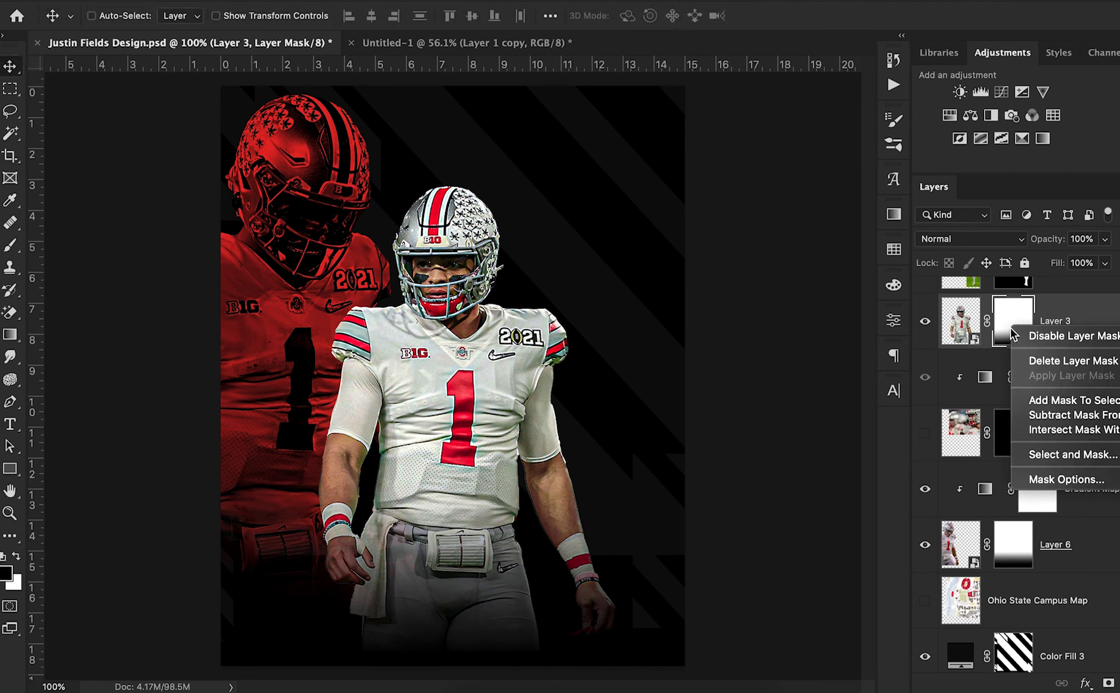
pyautogui.click(1100, 310)
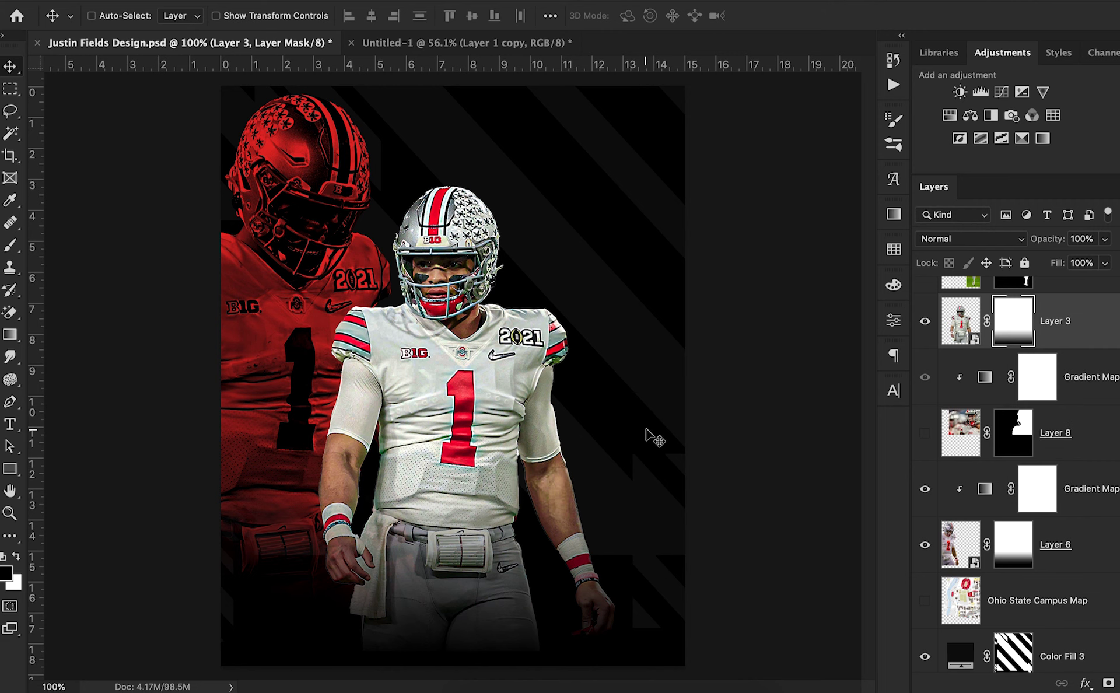
pyautogui.moveTo(600, 440); pyautogui.dragTo(593, 438)
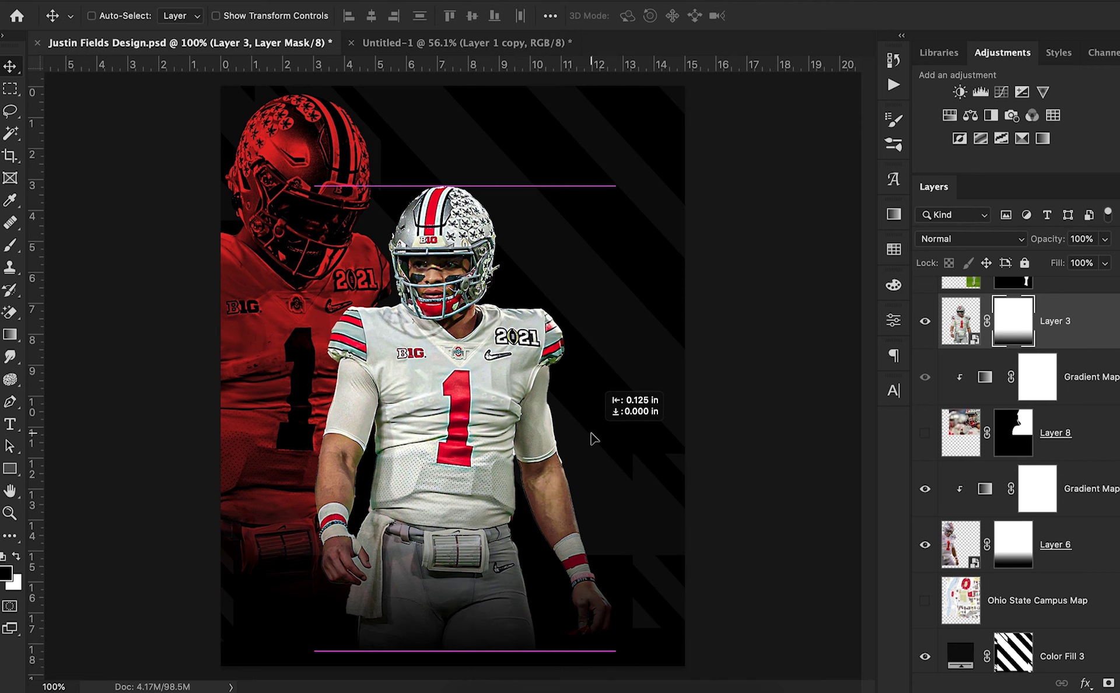
# Apply a Camera Raw filter with saturation -100 to the Layer 3 player, then turn that smart filter off
pyautogui.moveTo(591, 434); pyautogui.dragTo(592, 433)
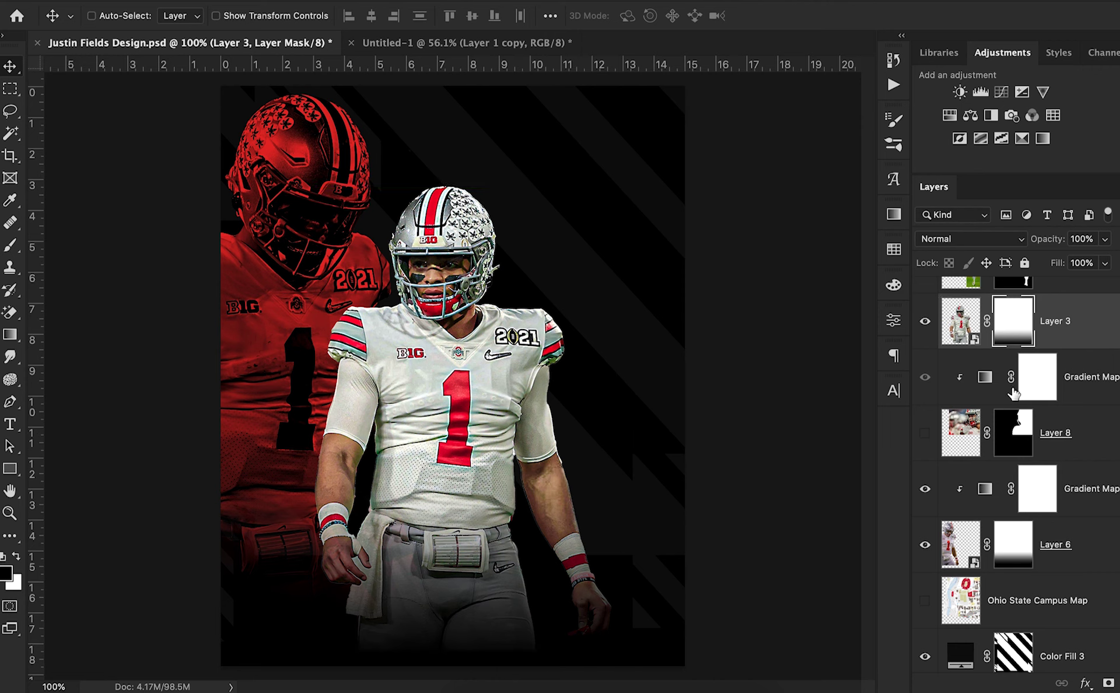
pyautogui.click(960, 321)
pyautogui.press('z')
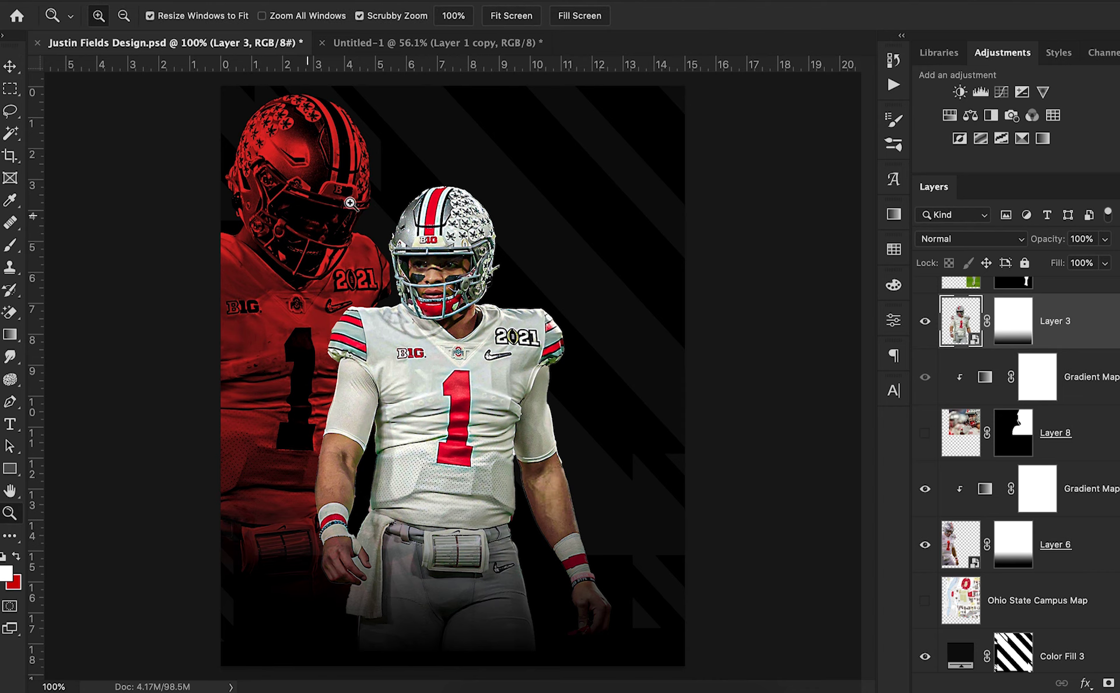
pyautogui.moveTo(465, 216); pyautogui.dragTo(514, 262)
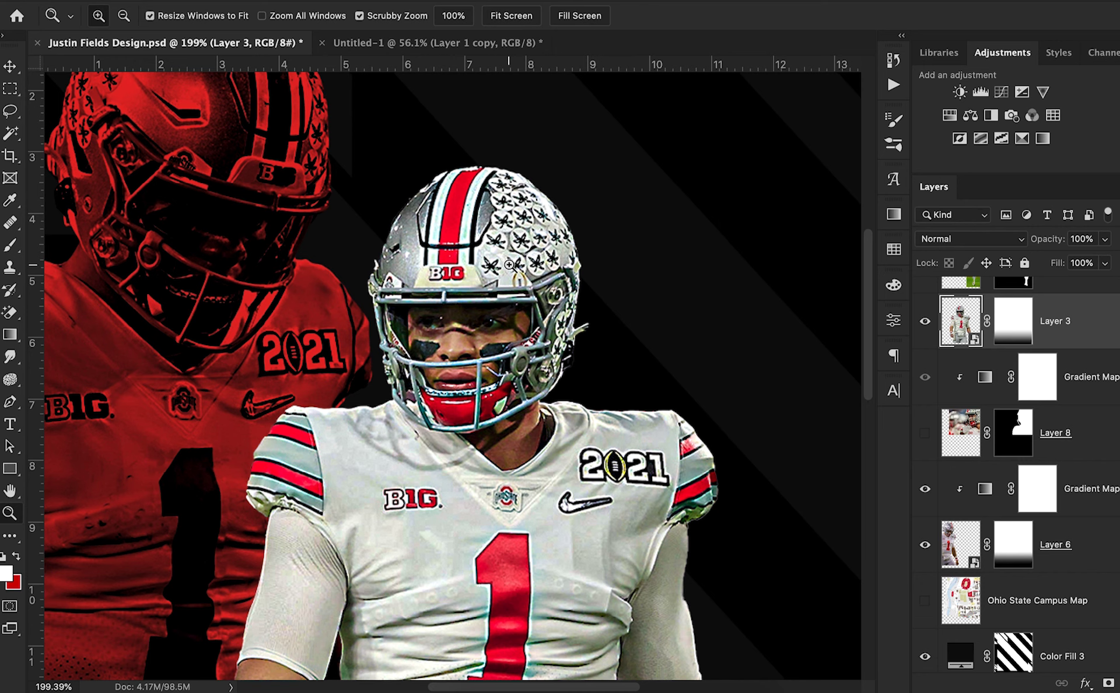
pyautogui.moveTo(490, 331); pyautogui.dragTo(423, 337)
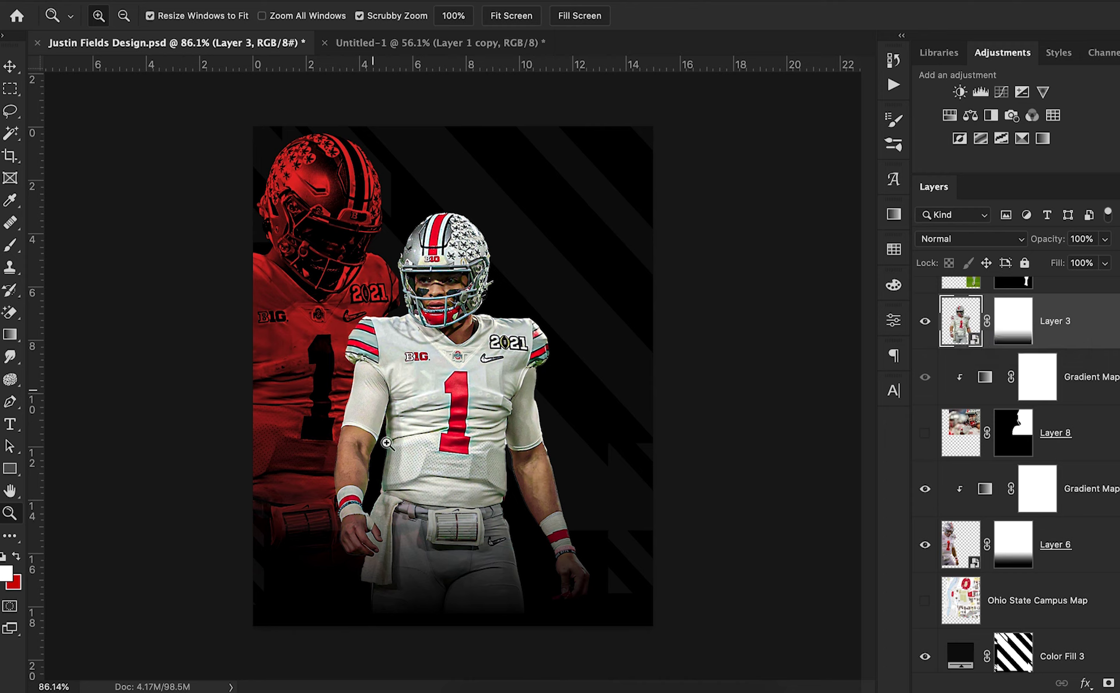
pyautogui.click(11, 66)
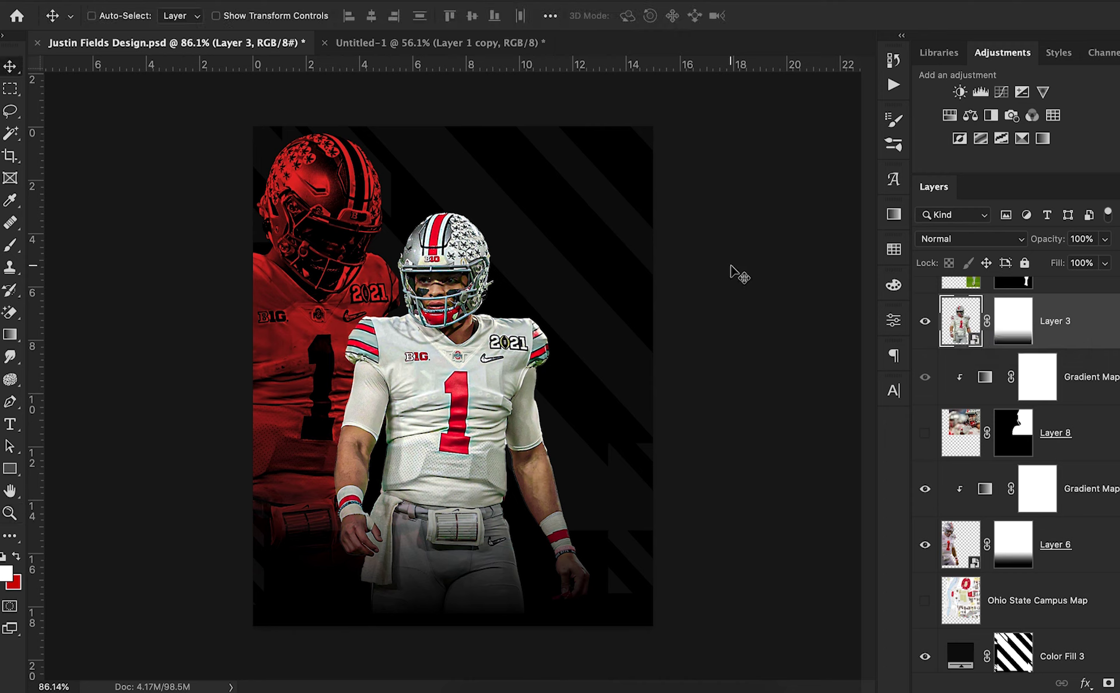
pyautogui.click(397, 2)
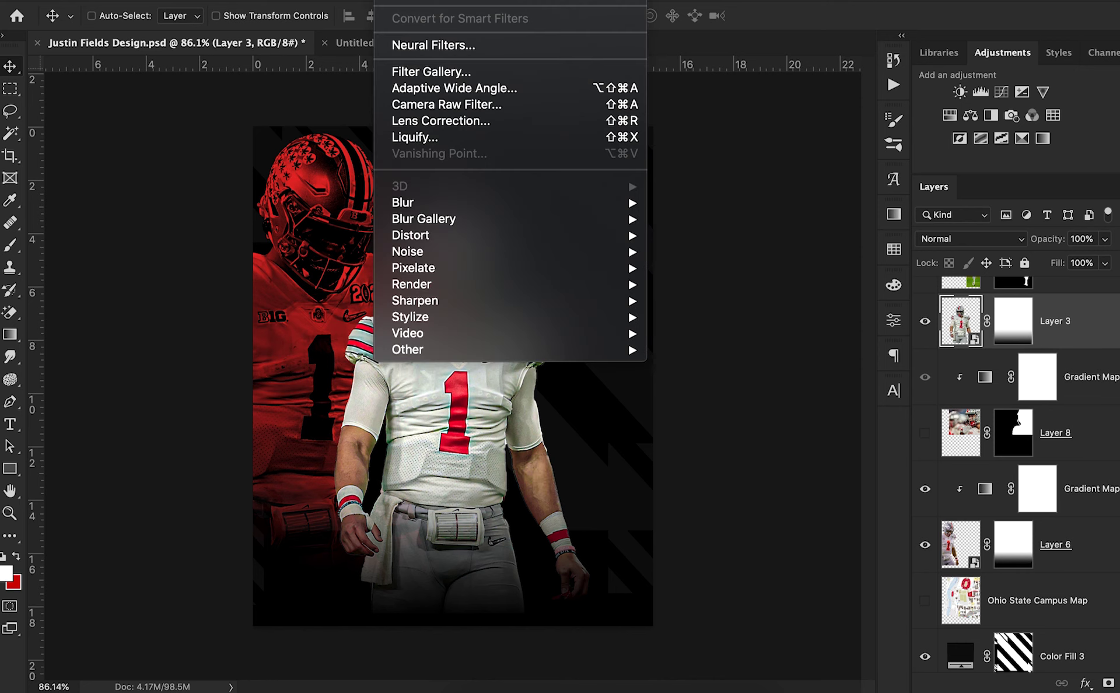
pyautogui.click(446, 105)
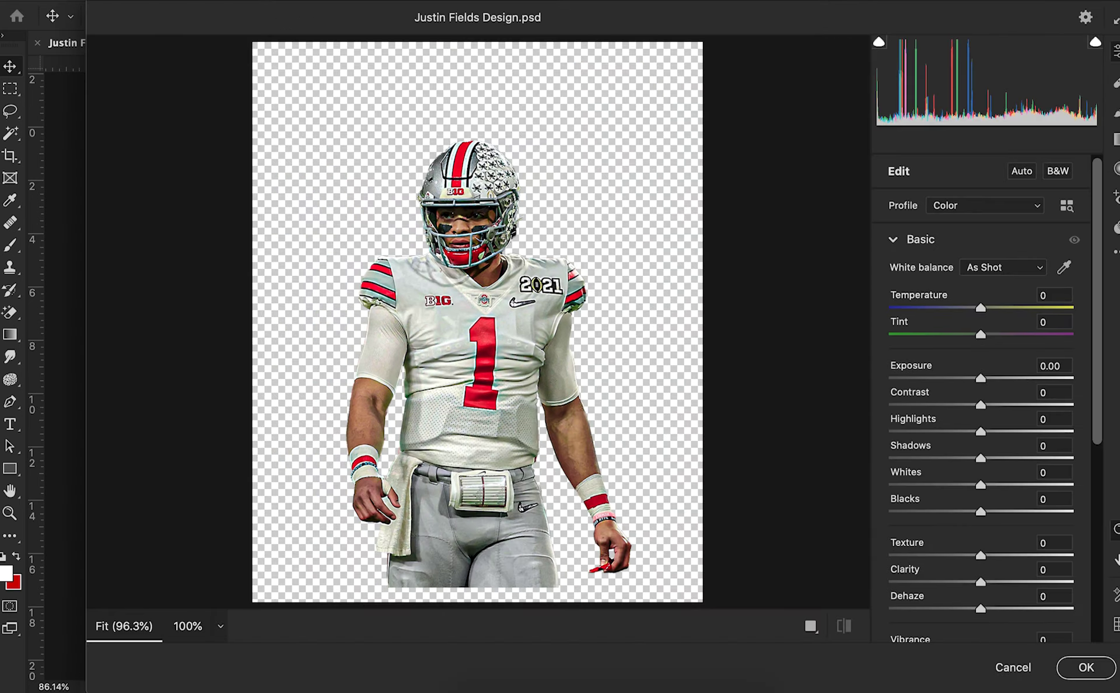
pyautogui.moveTo(1095, 387); pyautogui.dragTo(1094, 543)
pyautogui.moveTo(978, 493); pyautogui.dragTo(799, 502)
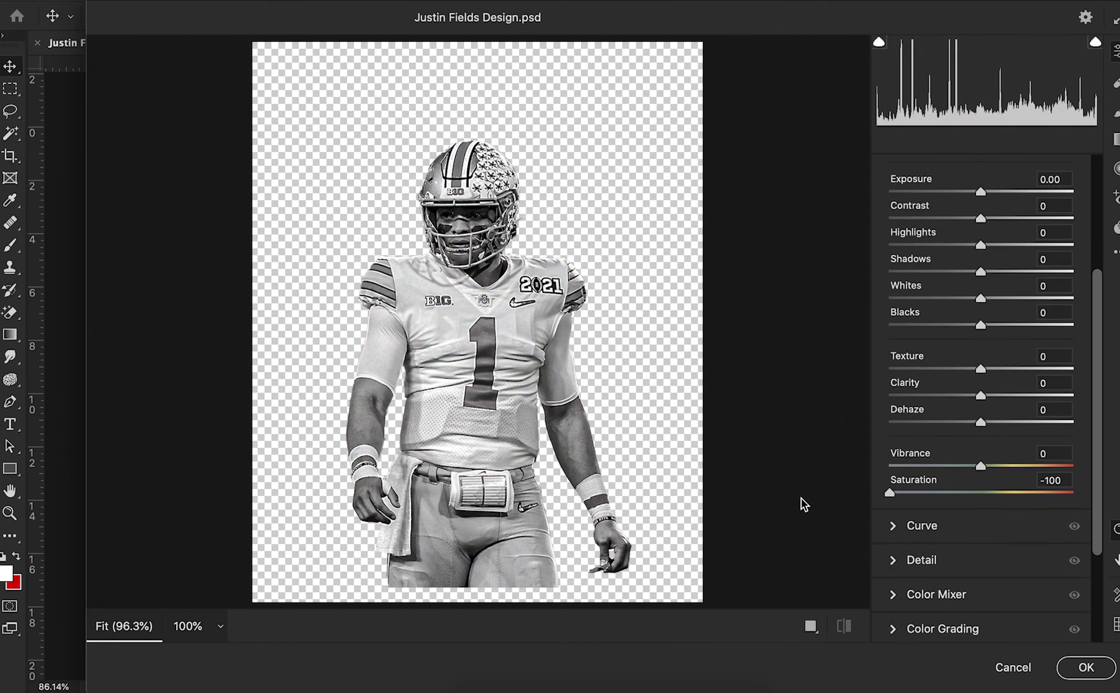
pyautogui.click(1084, 668)
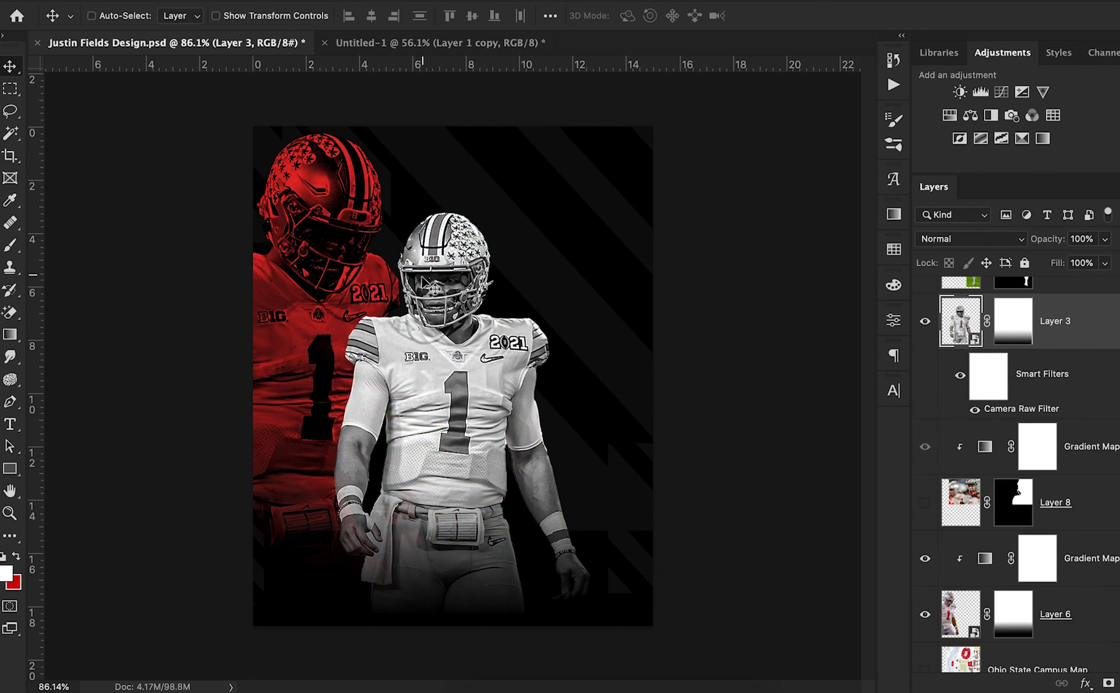
pyautogui.click(973, 409)
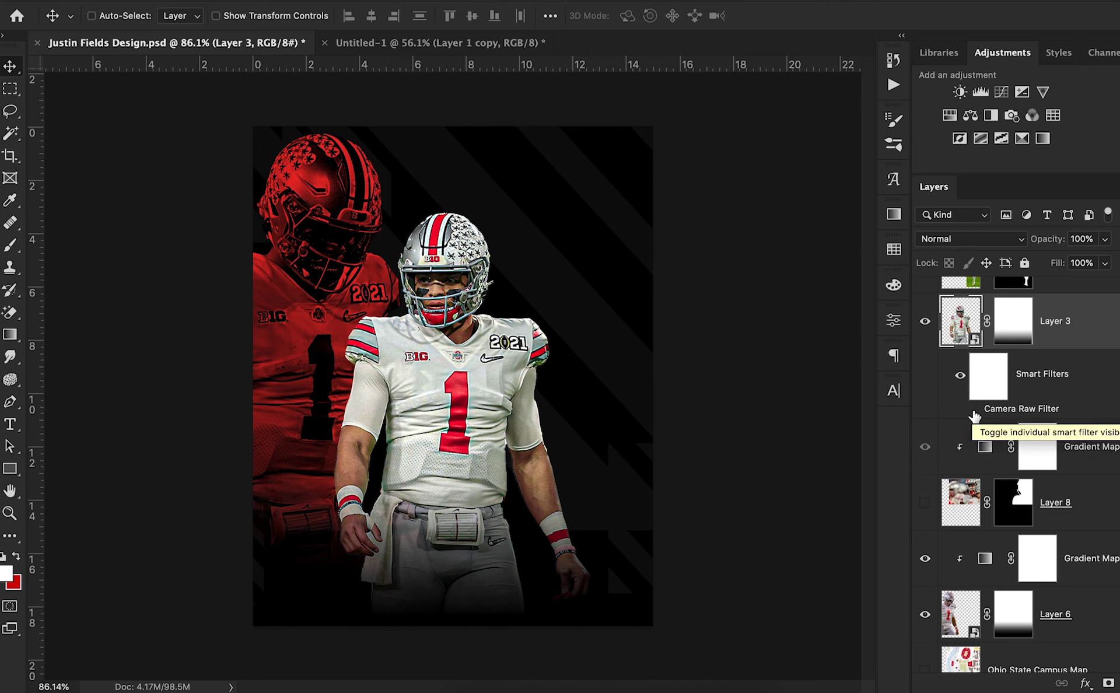
# Compare the small player cutouts on Layer 2 and Layer 2 copy by toggling the layers' visibility
pyautogui.scroll(1, 974, 415)
pyautogui.scroll(2, 974, 416)
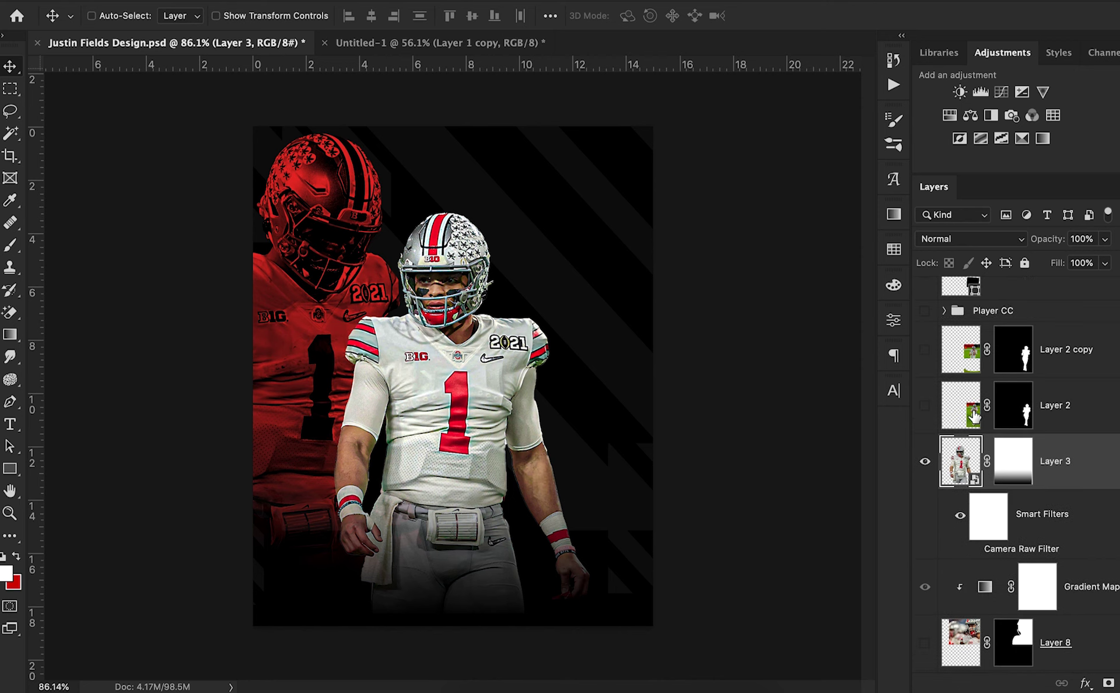
pyautogui.click(924, 404)
pyautogui.click(925, 350)
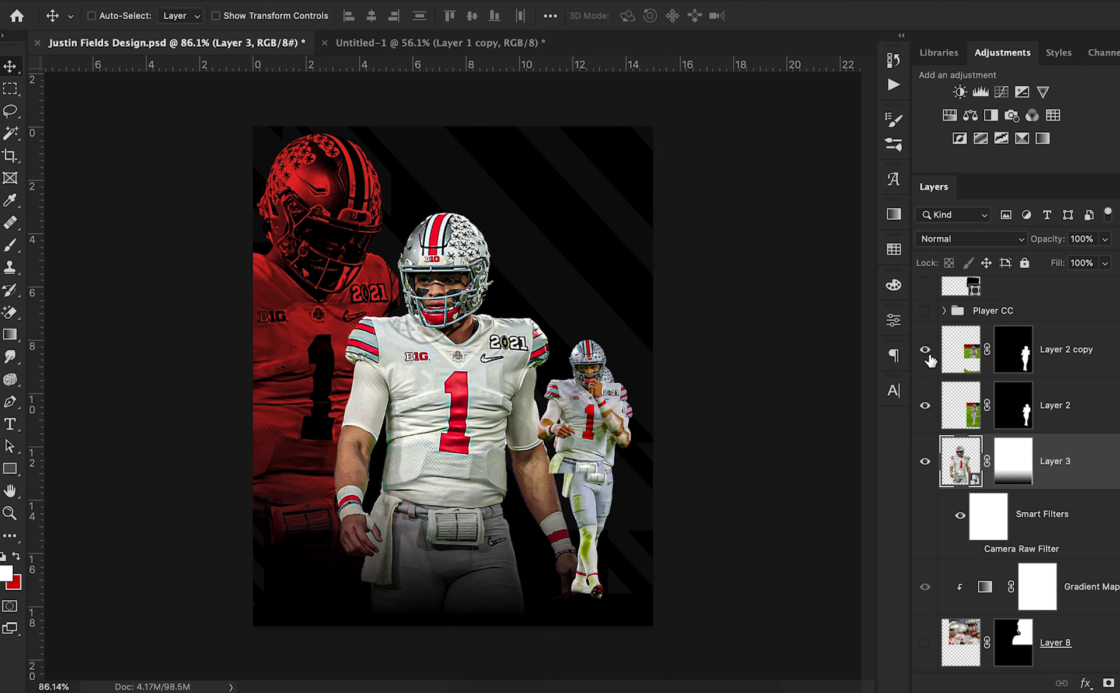
pyautogui.click(925, 405)
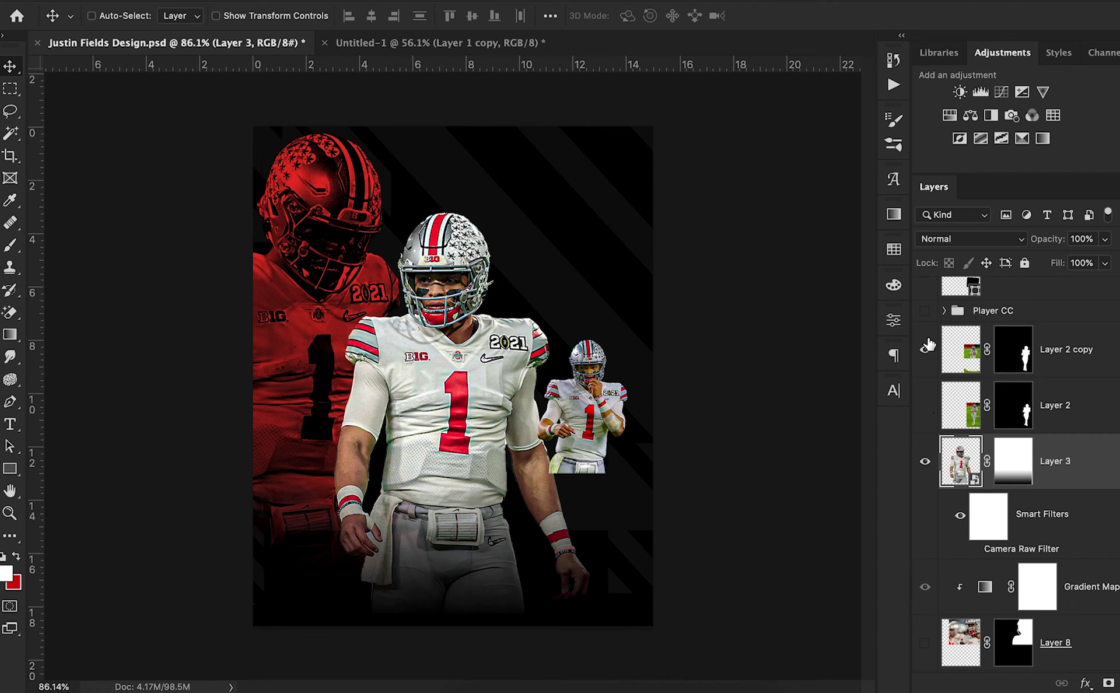
pyautogui.click(924, 353)
pyautogui.click(925, 353)
pyautogui.click(924, 353)
pyautogui.click(924, 353)
pyautogui.click(957, 363)
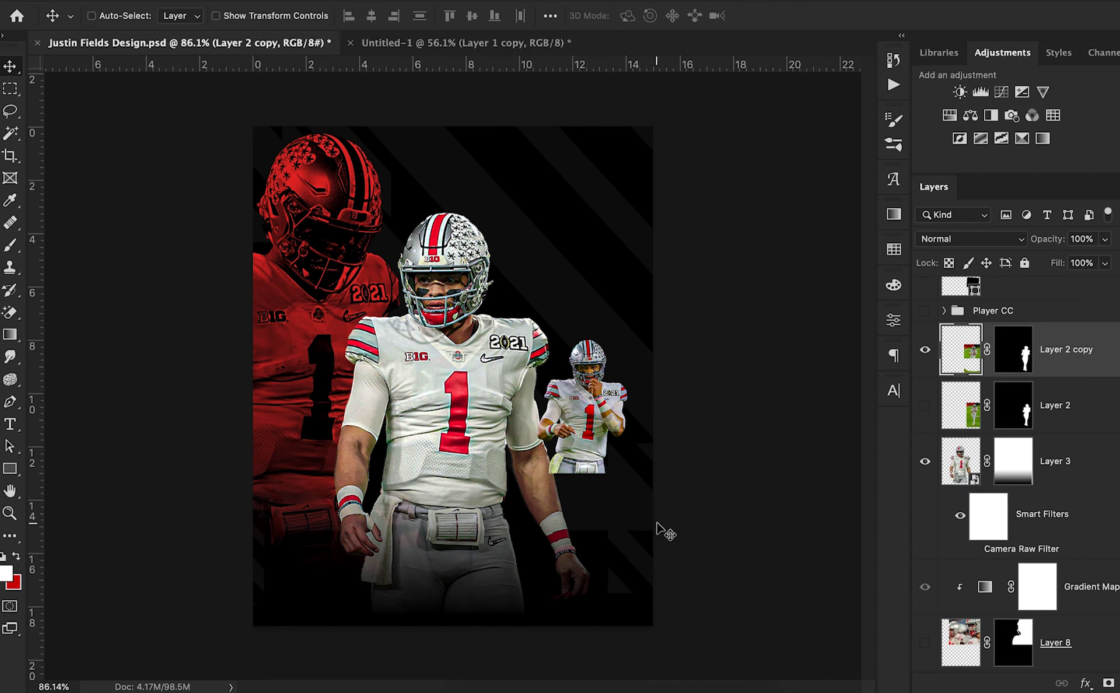
pyautogui.click(1019, 356)
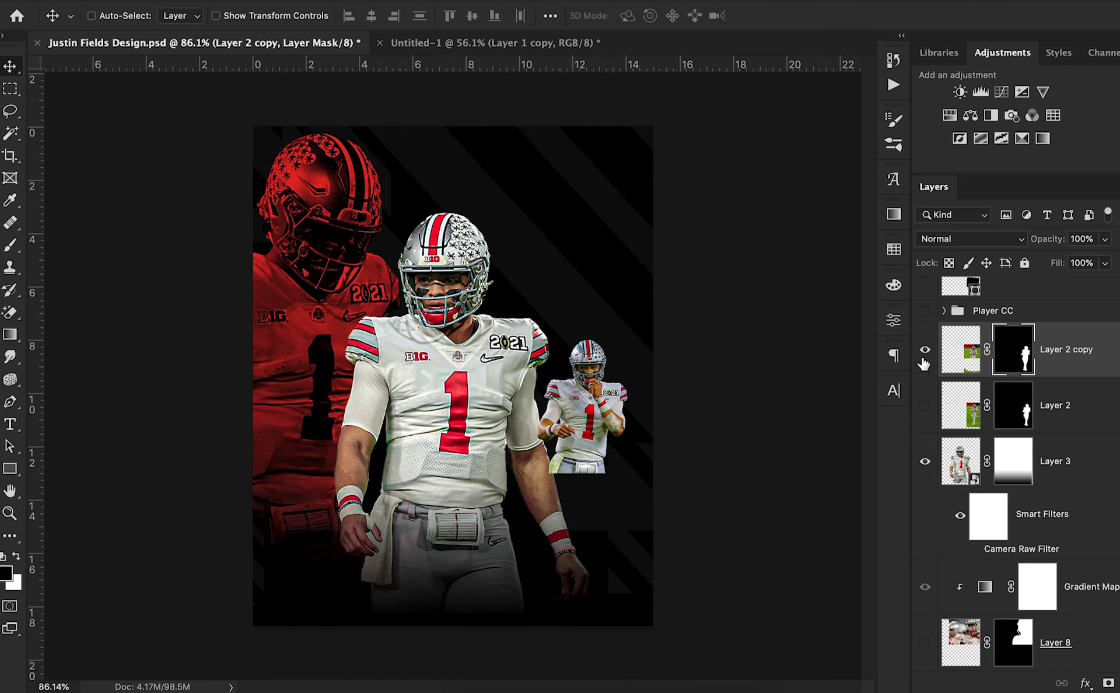
pyautogui.click(924, 350)
pyautogui.click(924, 350)
pyautogui.click(960, 353)
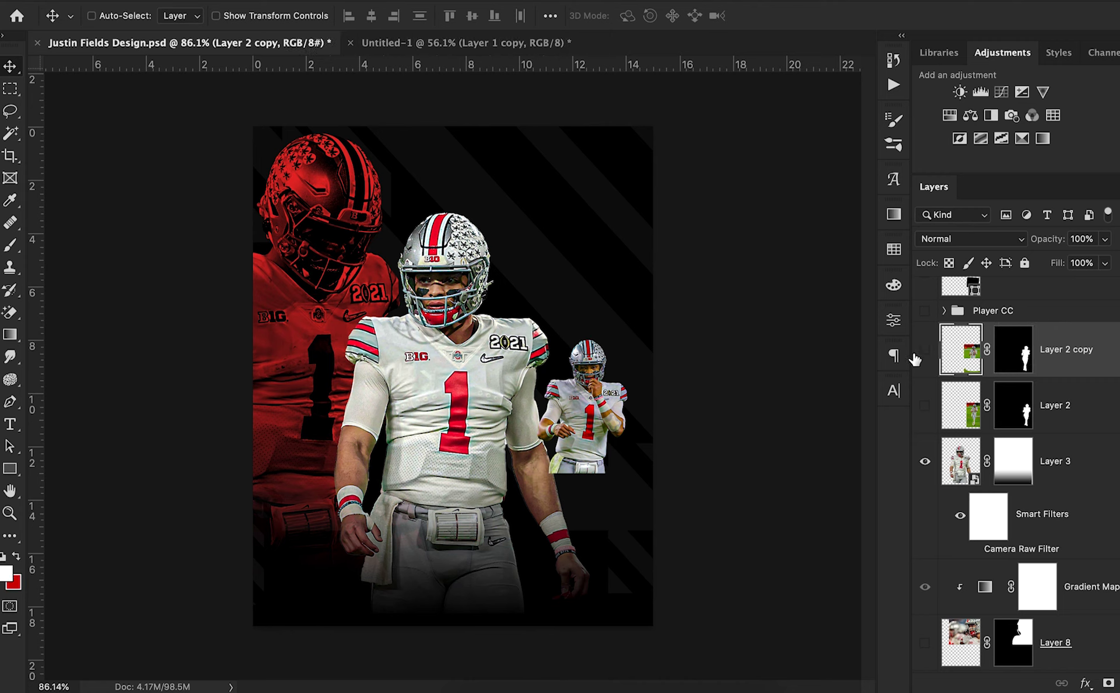
# Hide Layer 2 copy and delete Layer 2
pyautogui.click(924, 350)
pyautogui.click(1067, 405)
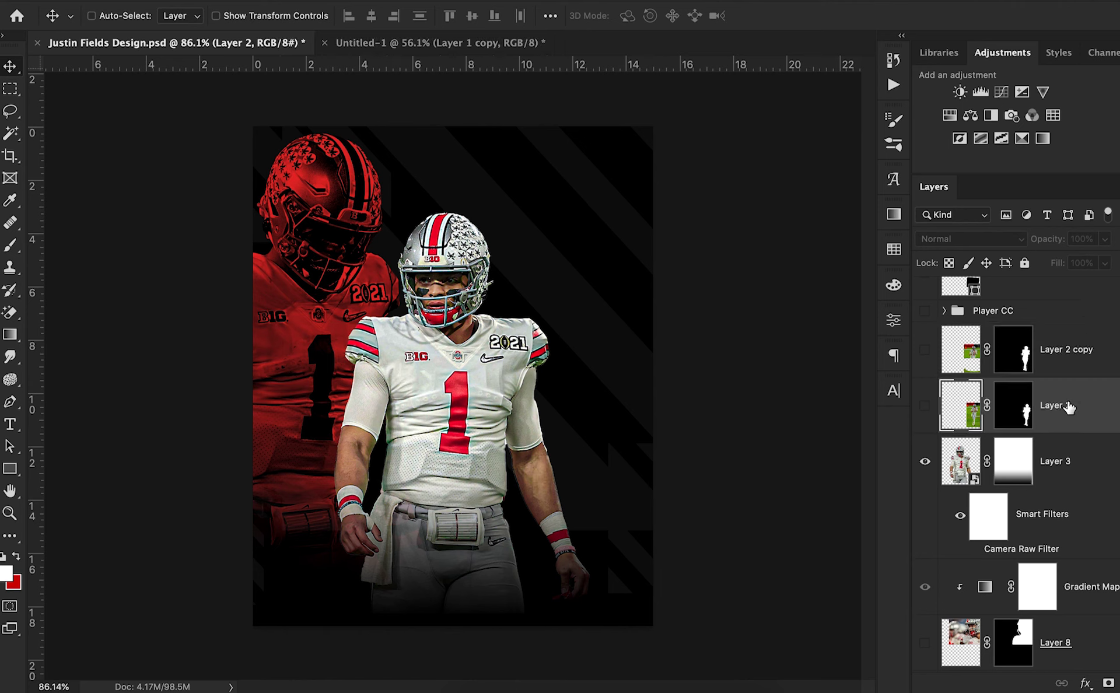
pyautogui.press('Delete')
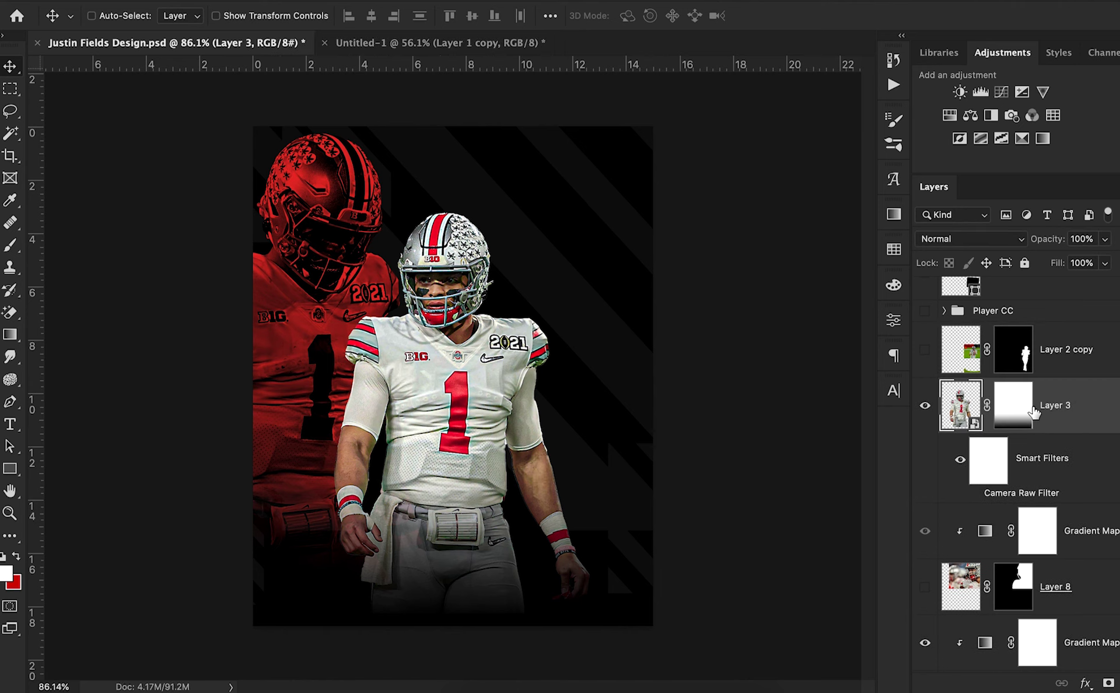
# Show the player biography text layer while keeping the Rectangle 2 box behind it hidden
pyautogui.scroll(4, 1034, 411)
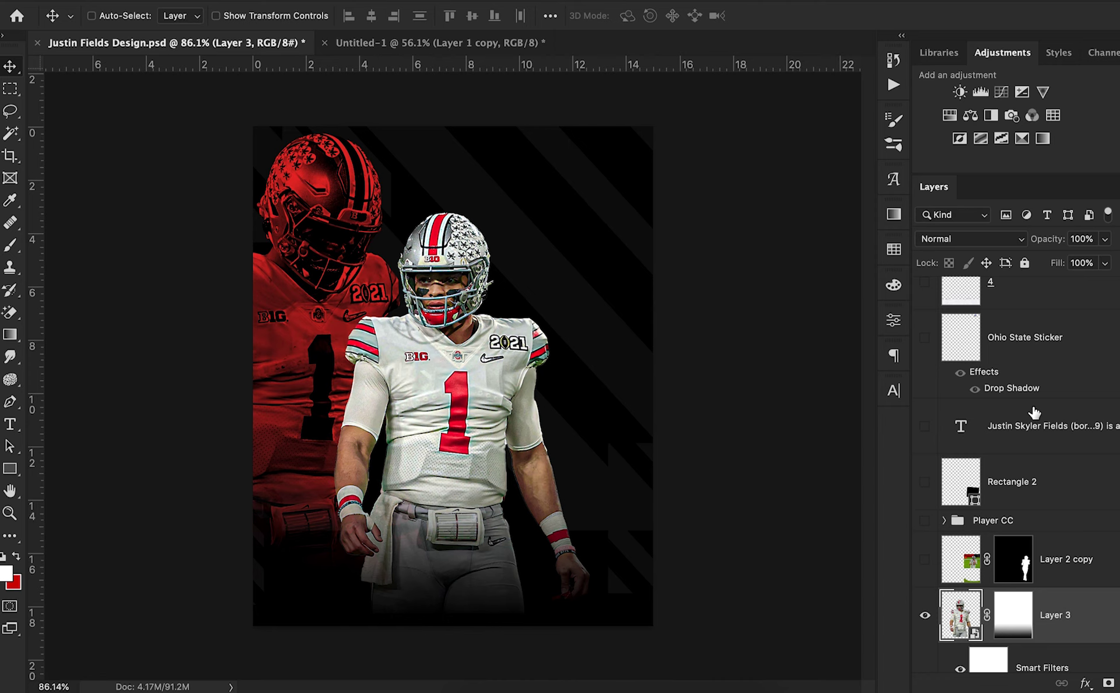
pyautogui.click(924, 487)
pyautogui.click(924, 437)
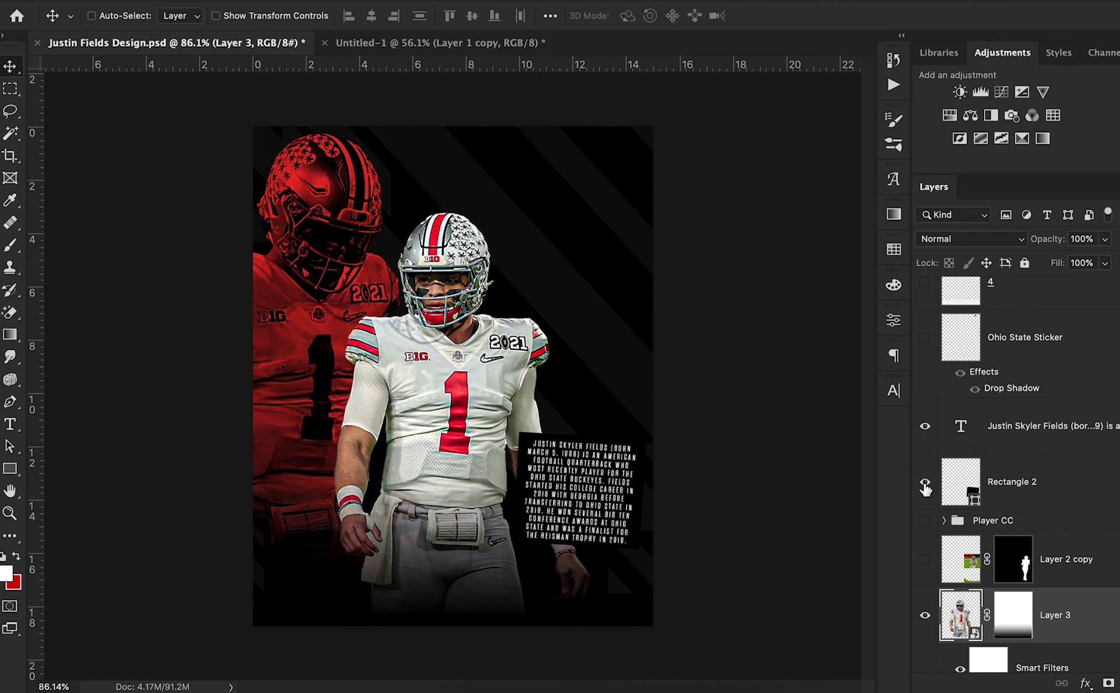
pyautogui.click(925, 481)
pyautogui.click(1062, 447)
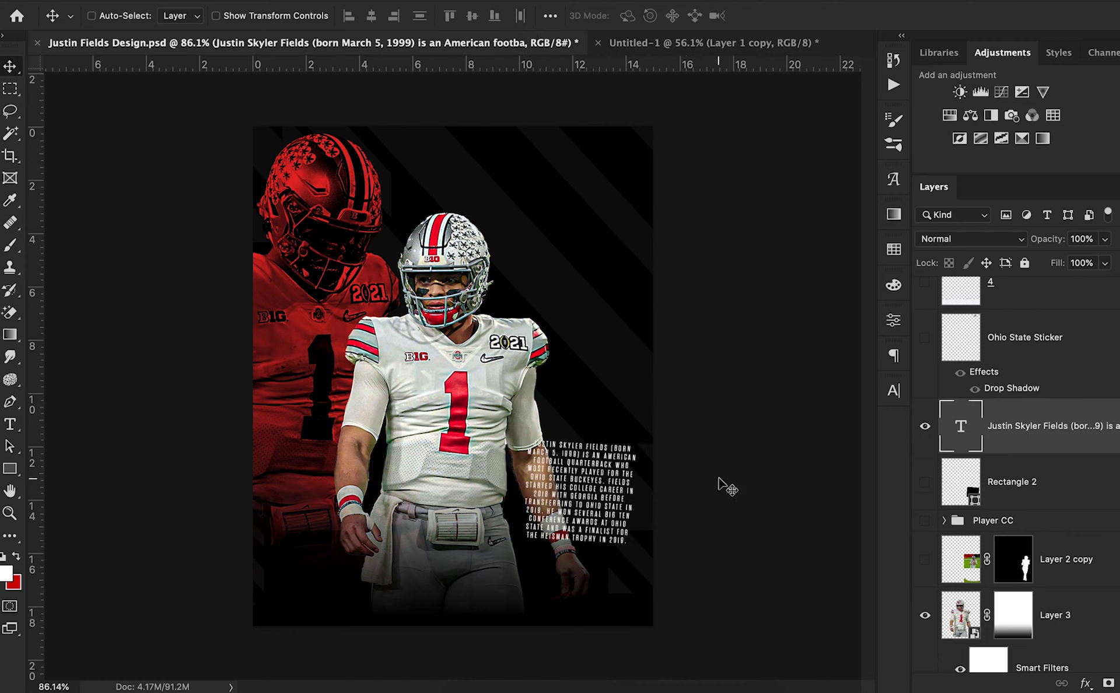
# Scale the Layer 3 player down proportionally to about 96.89%
pyautogui.scroll(-2, 1117, 538)
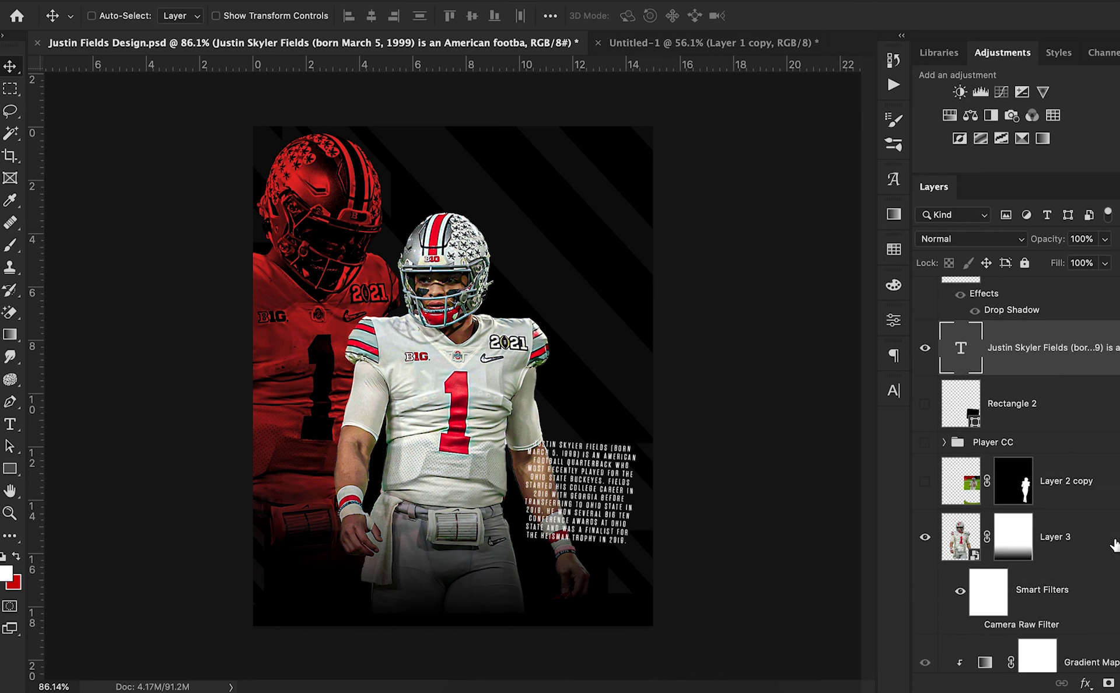
pyautogui.click(1116, 536)
pyautogui.press('super+t')
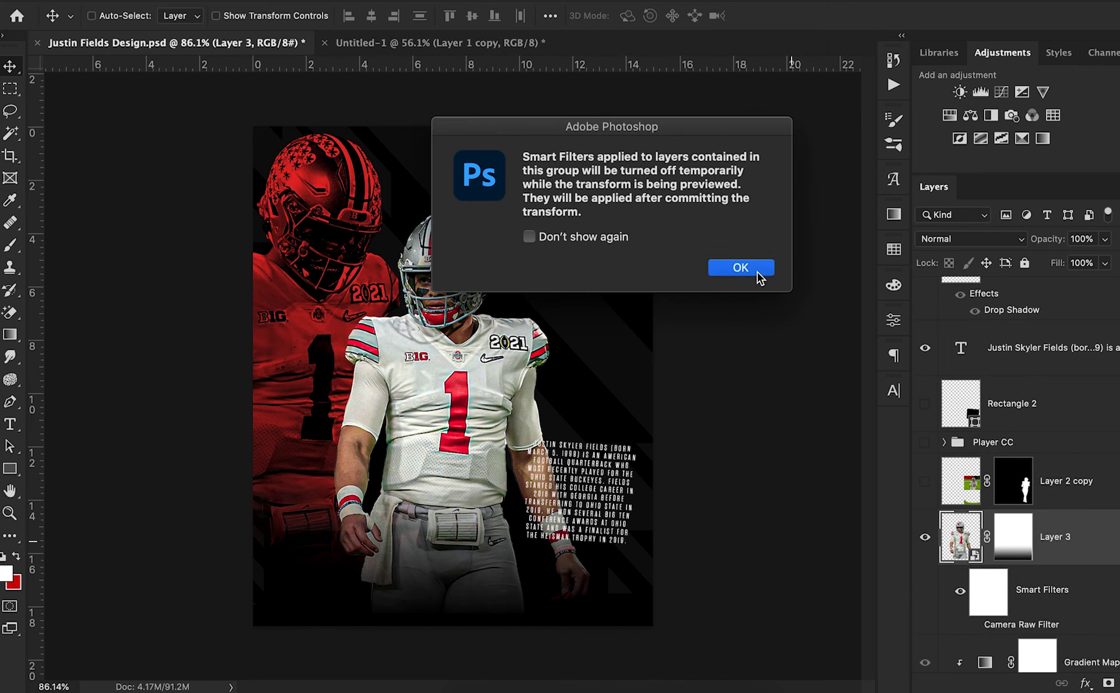
pyautogui.click(742, 263)
pyautogui.moveTo(461, 209); pyautogui.dragTo(461, 225)
pyautogui.click(860, 16)
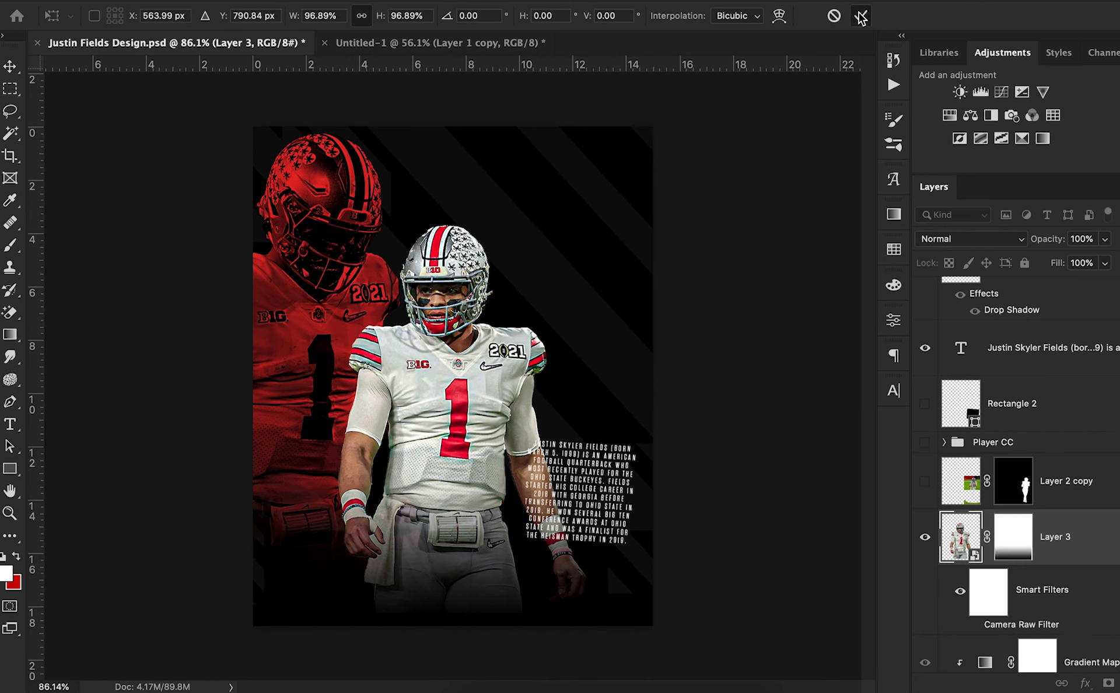
# Move the biography text up beside the player's helmet and set its font to Century Old Style Std Regular
pyautogui.click(1037, 356)
pyautogui.moveTo(597, 456); pyautogui.dragTo(586, 229)
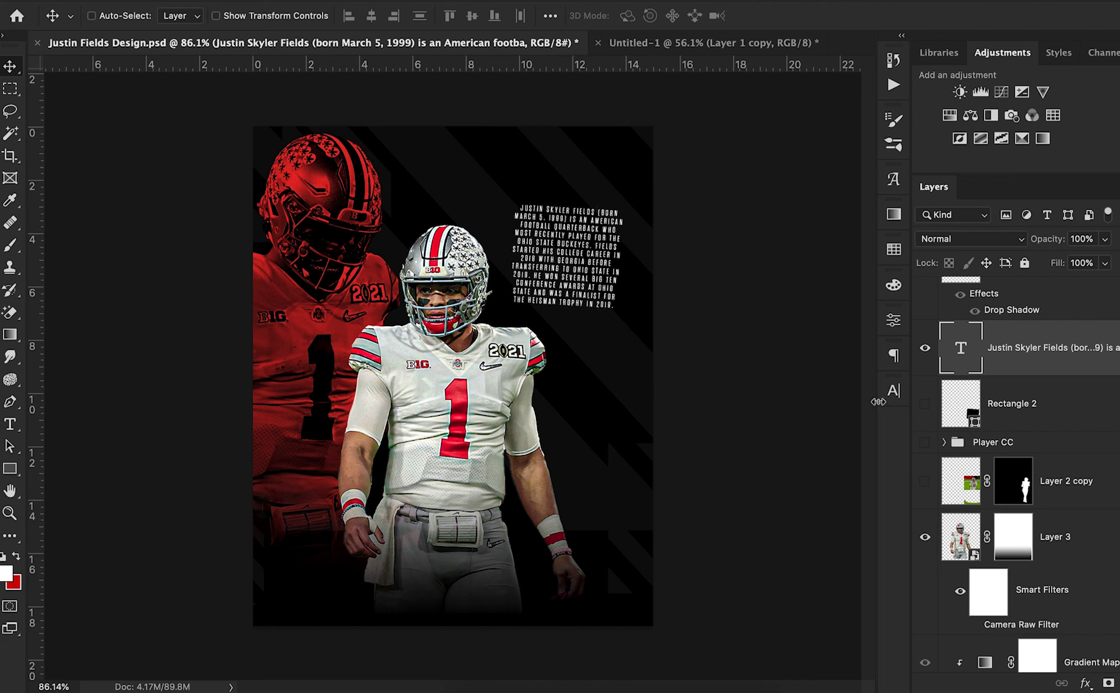
pyautogui.click(893, 391)
pyautogui.click(779, 415)
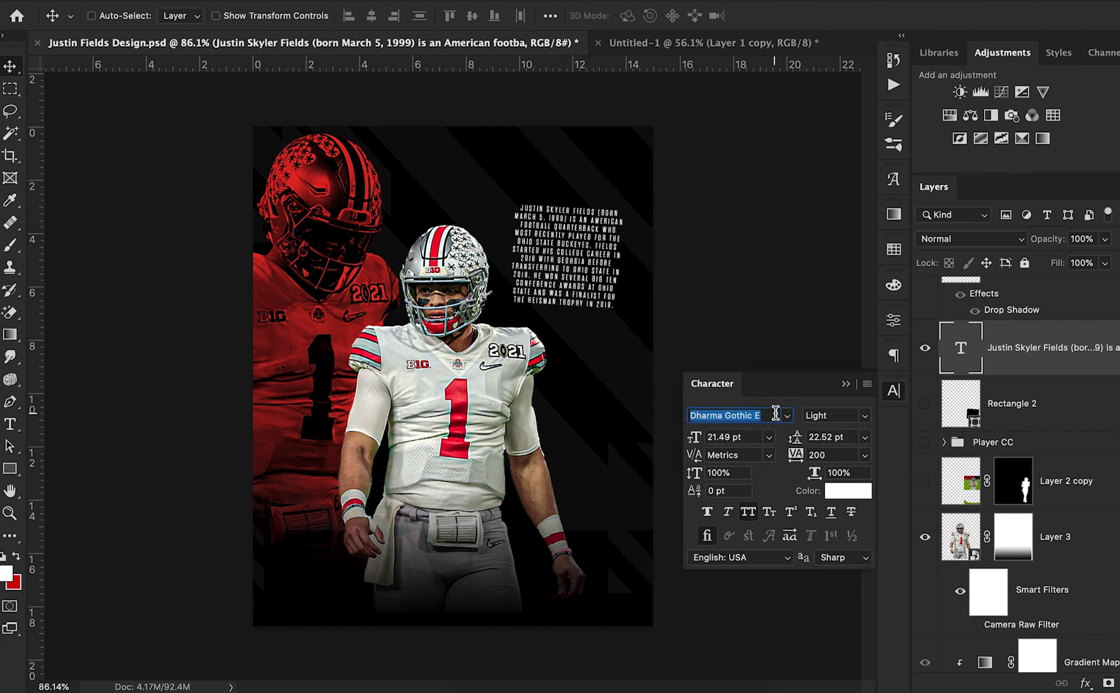
pyautogui.write('cen')
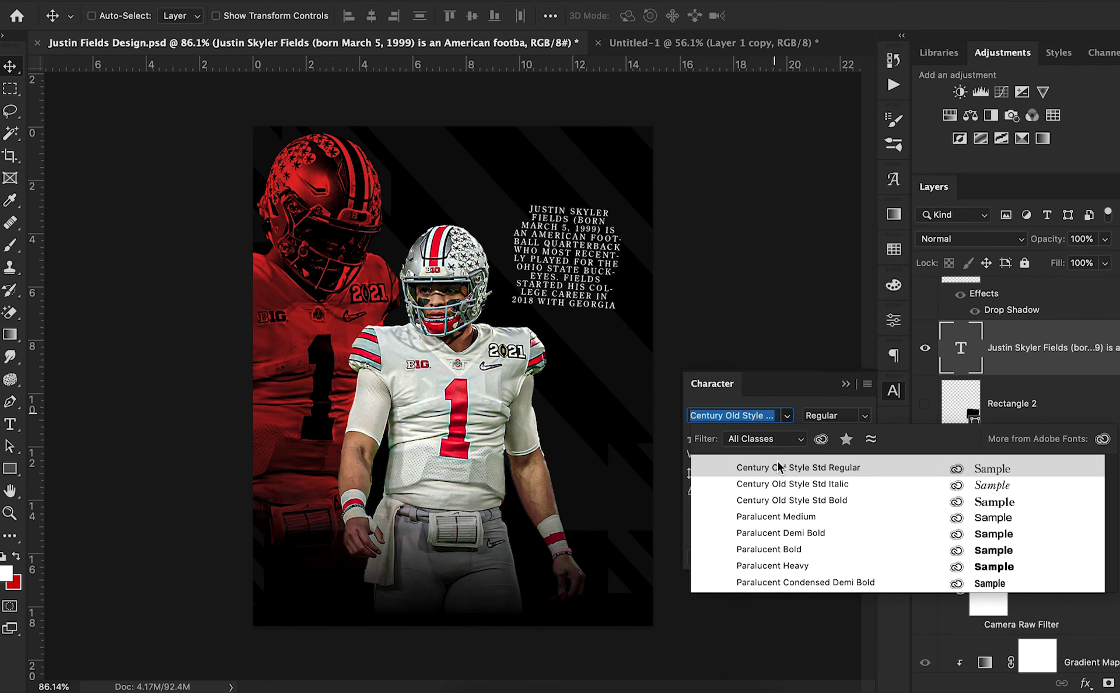
pyautogui.click(779, 468)
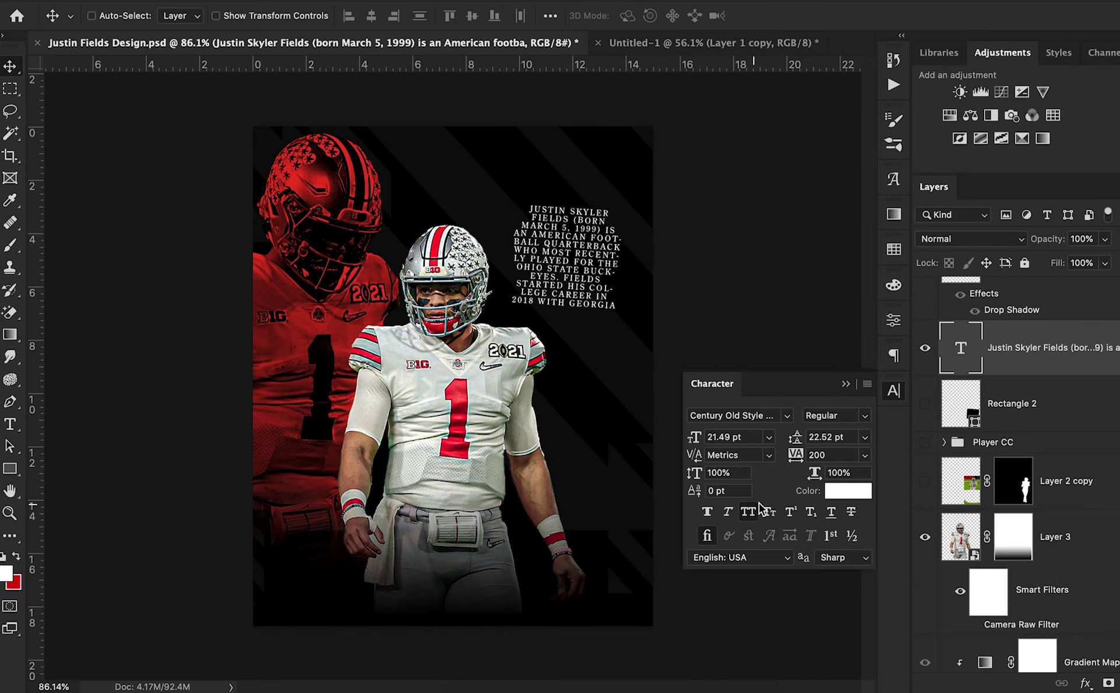
# Set the biography text's tracking to 0 and turn off All Caps
pyautogui.click(828, 455)
pyautogui.write('0')
pyautogui.press('Return')
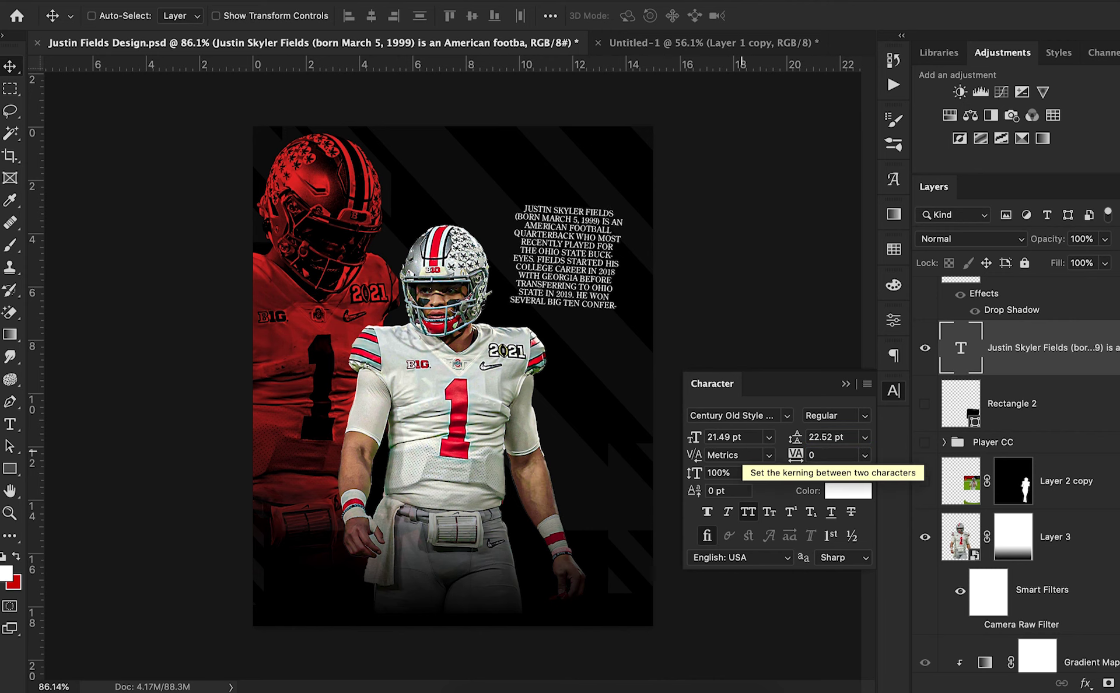
pyautogui.click(749, 513)
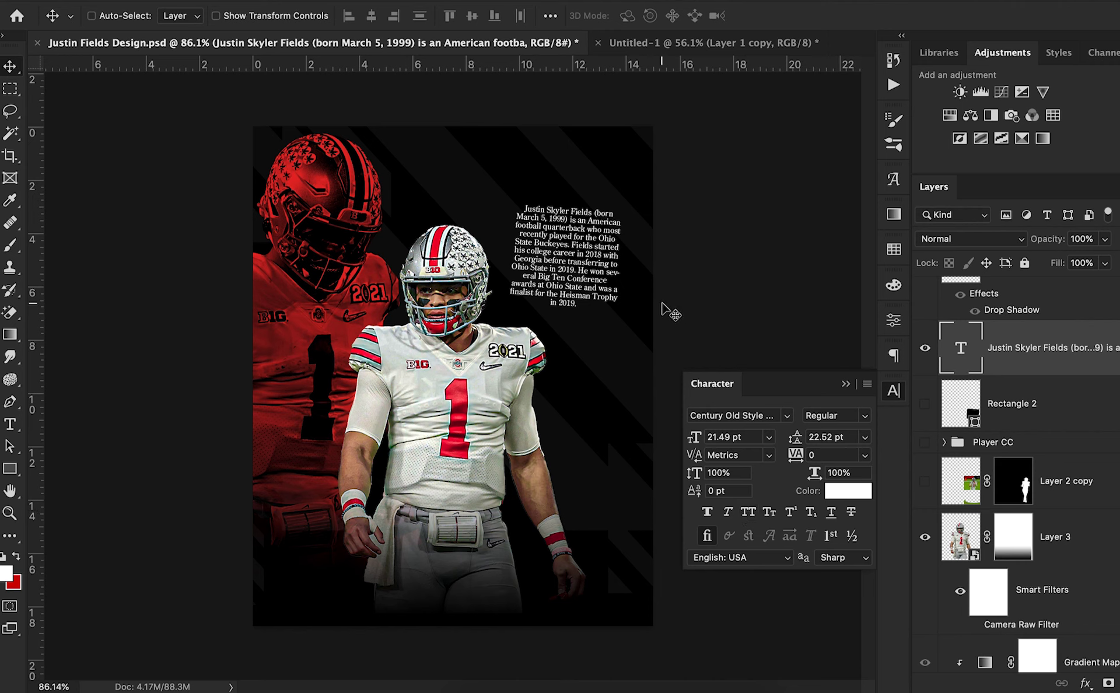
# Level the tilted biography text by rotating it -3.65° and then -0.17° against a temporary horizontal guide
pyautogui.hotkey('ctrl', 't')
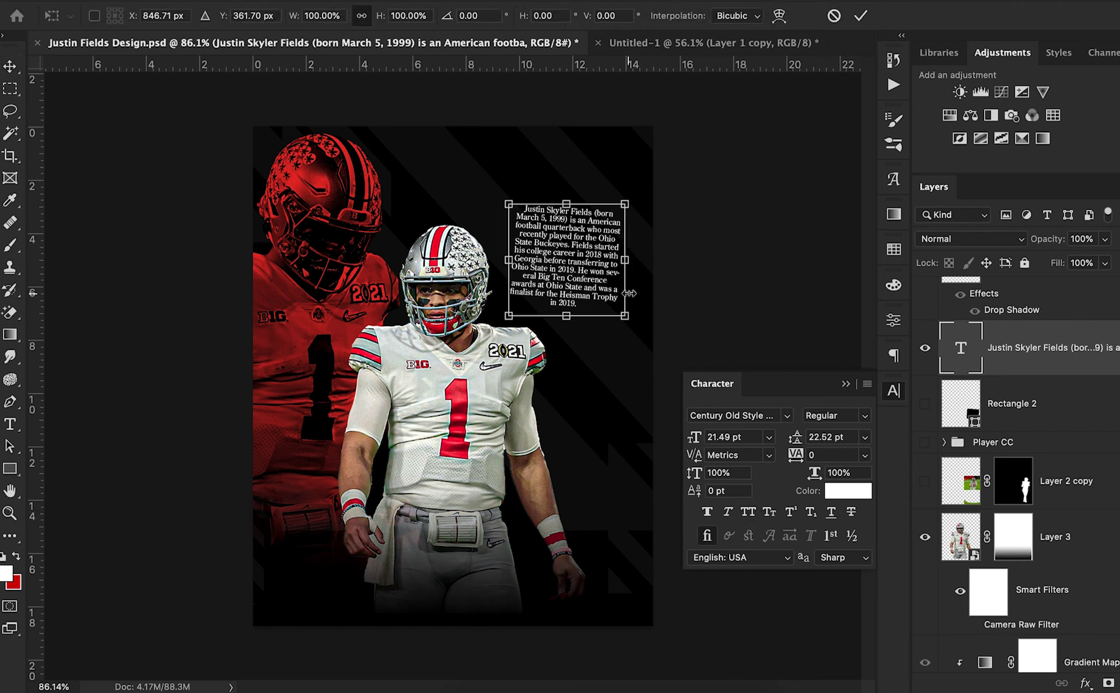
pyautogui.moveTo(657, 295); pyautogui.dragTo(655, 291)
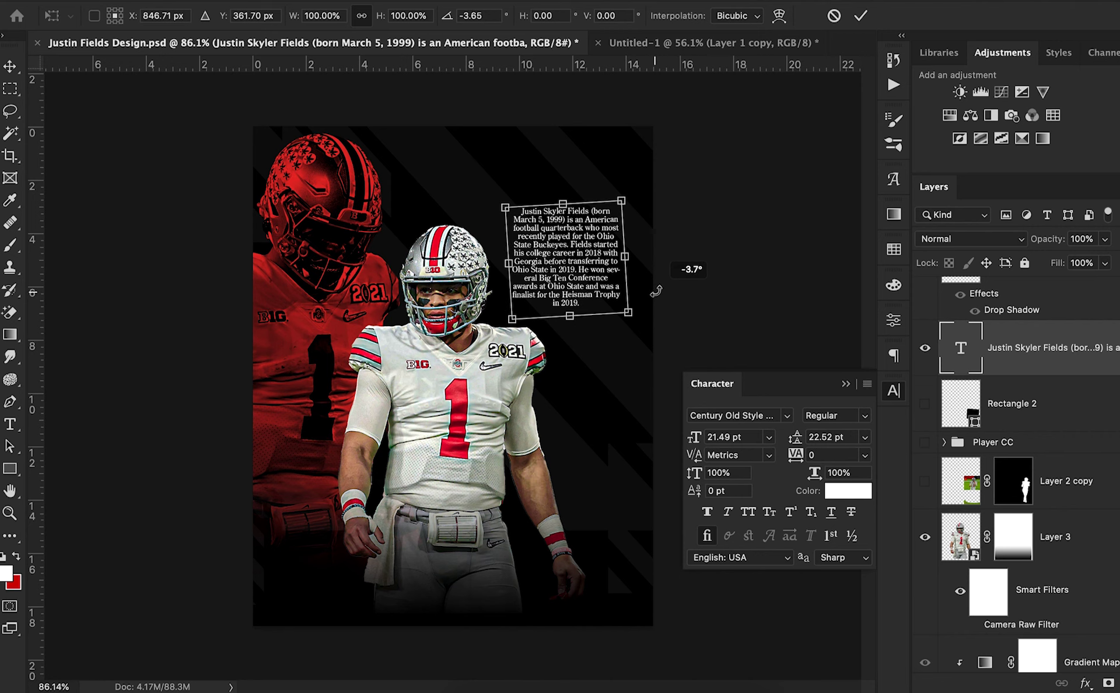
pyautogui.click(861, 16)
pyautogui.moveTo(742, 65); pyautogui.dragTo(741, 206)
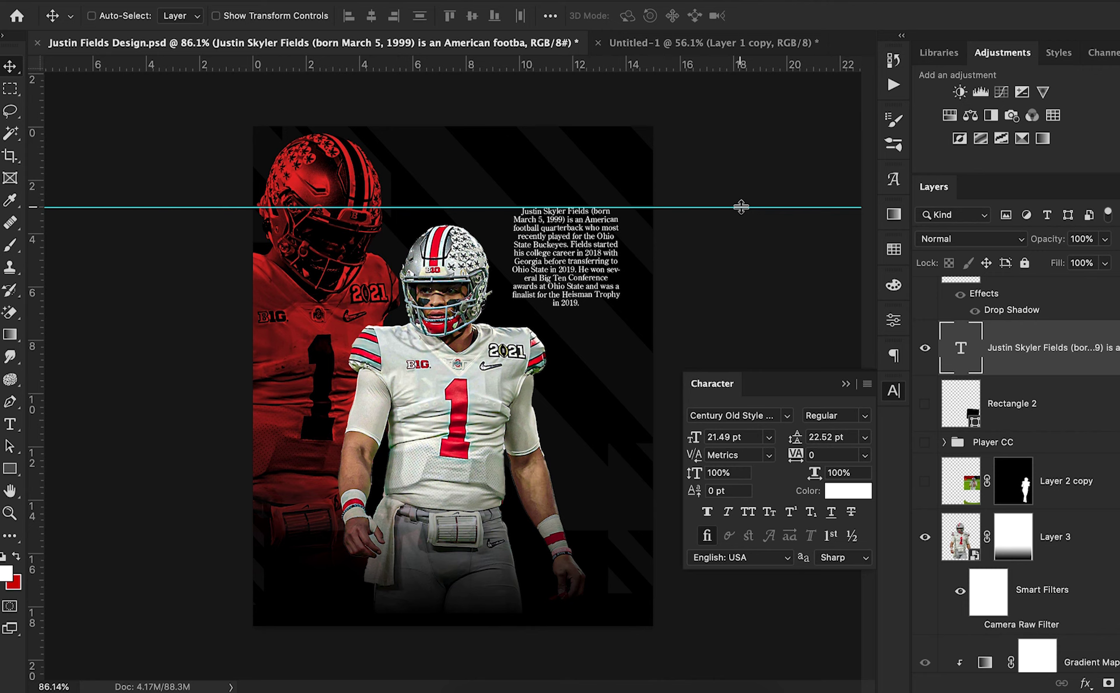
pyautogui.hotkey('ctrl', 't')
pyautogui.moveTo(684, 280); pyautogui.dragTo(683, 280)
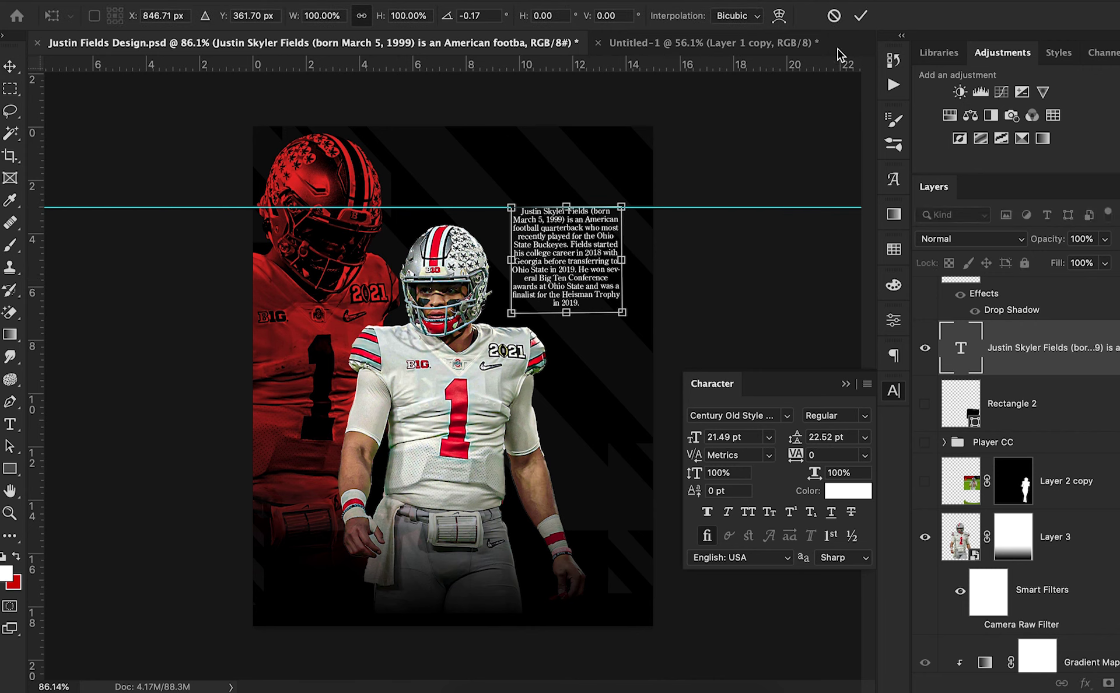
pyautogui.click(860, 16)
pyautogui.moveTo(710, 208); pyautogui.dragTo(710, 61)
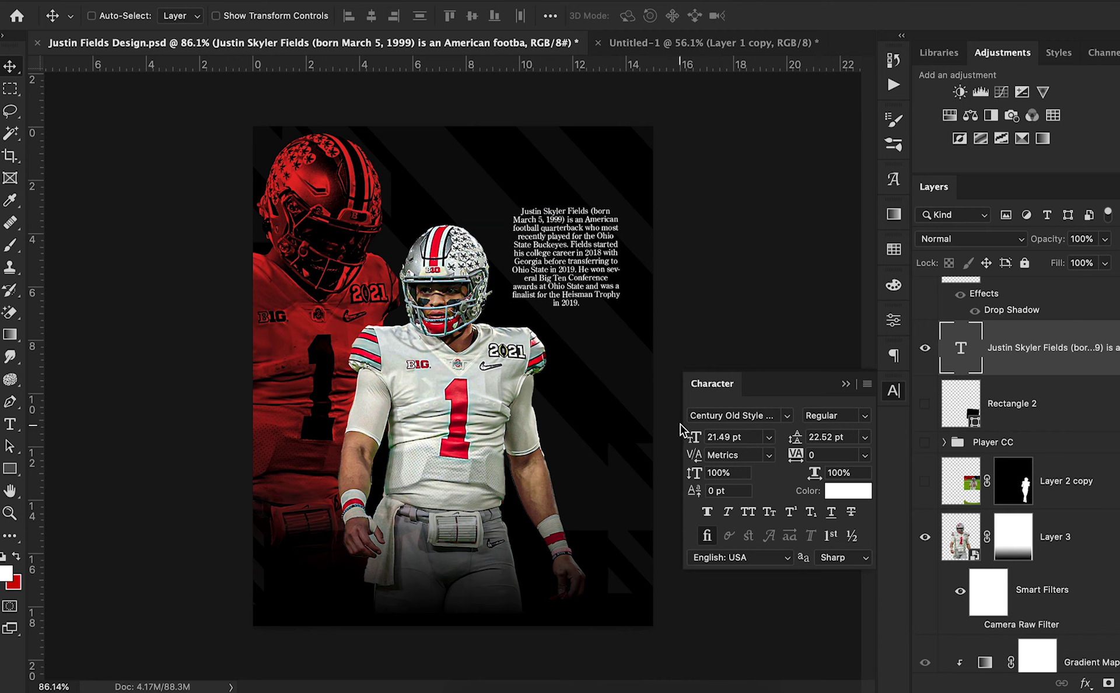
# Reduce the biography text to 16 pt and move it slightly down beside the player's helmet
pyautogui.click(693, 439)
pyautogui.write('19')
pyautogui.press('Return')
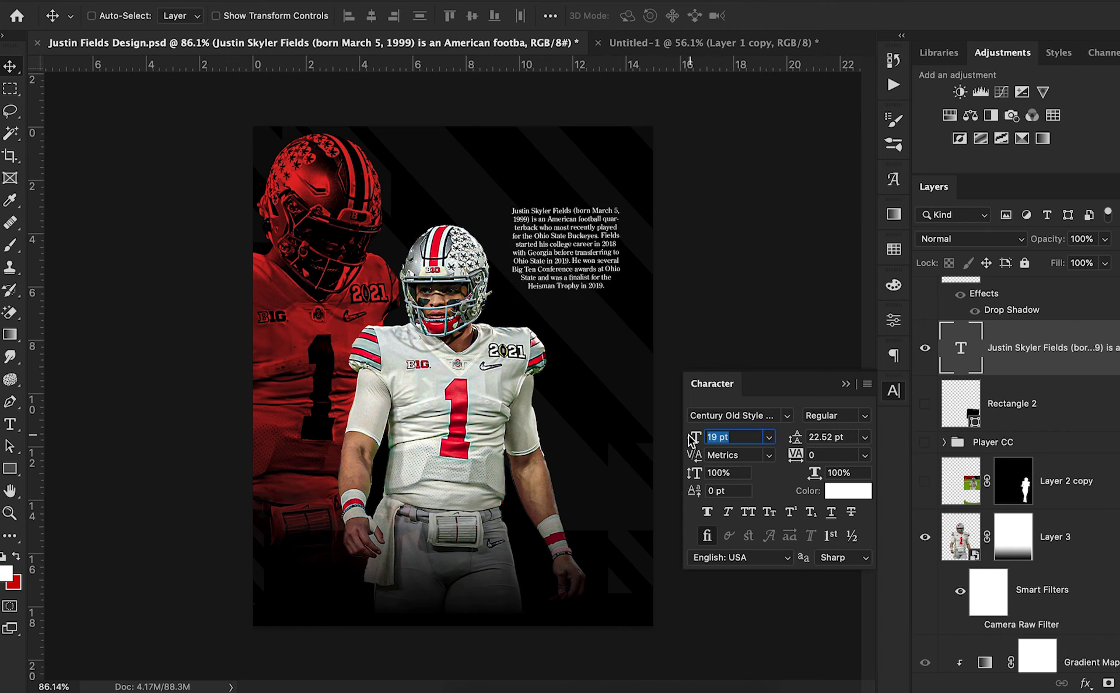
pyautogui.moveTo(692, 439); pyautogui.dragTo(689, 439)
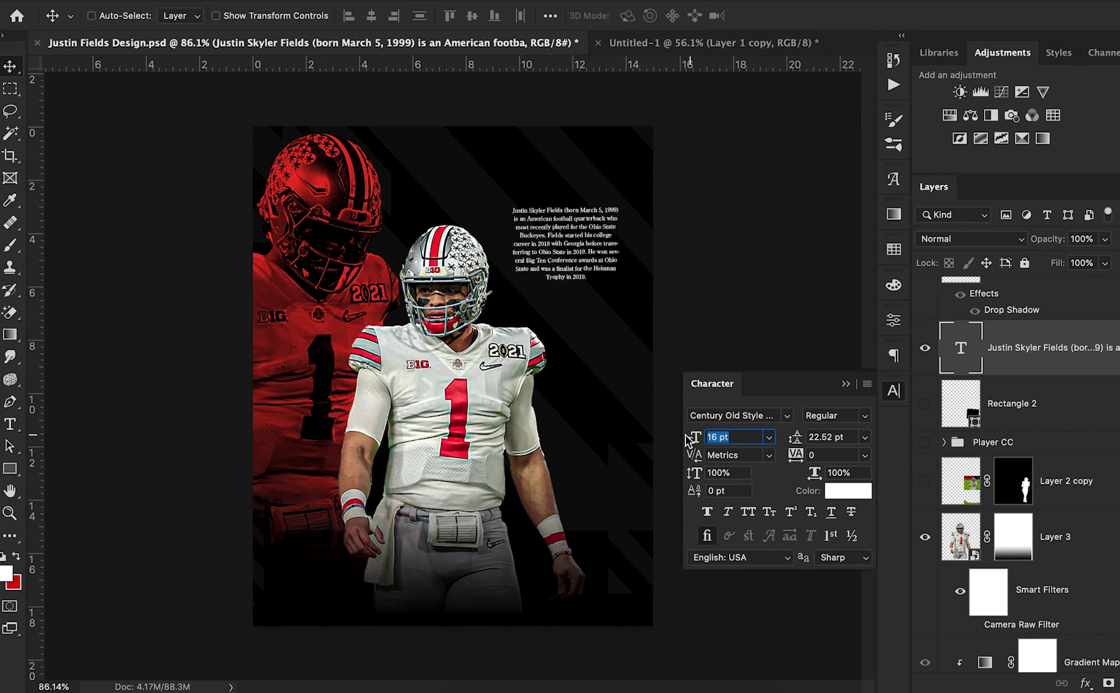
pyautogui.moveTo(581, 175); pyautogui.dragTo(581, 191)
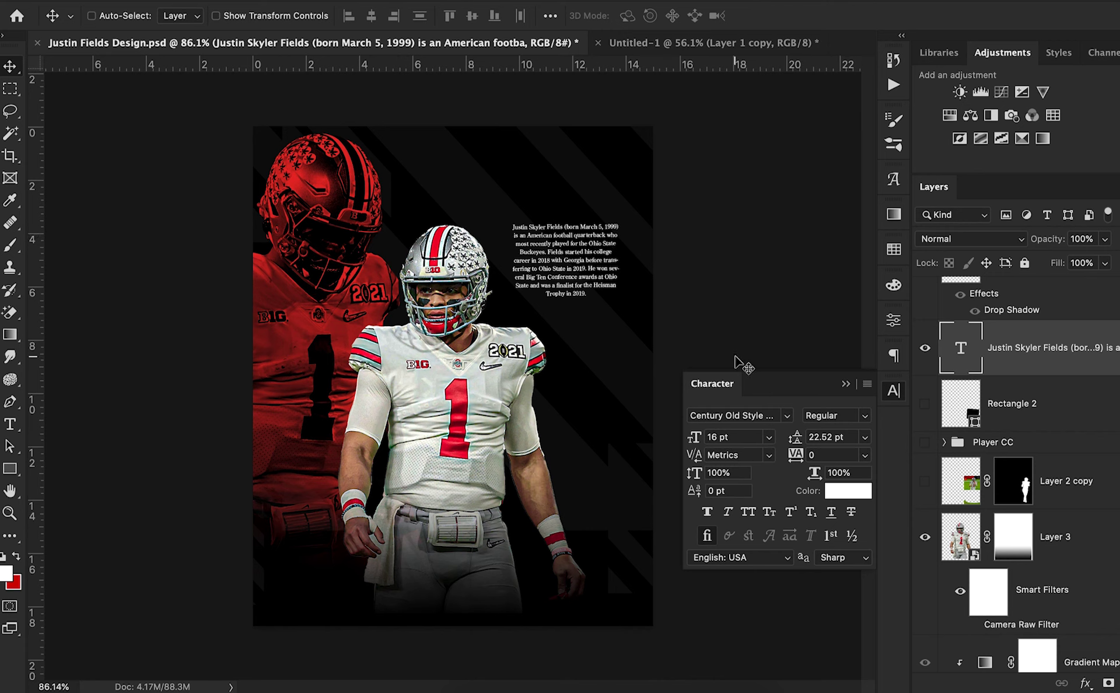
# Widen the biography text box slightly and shorten its height to fit the paragraph
pyautogui.doubleClick(581, 267)
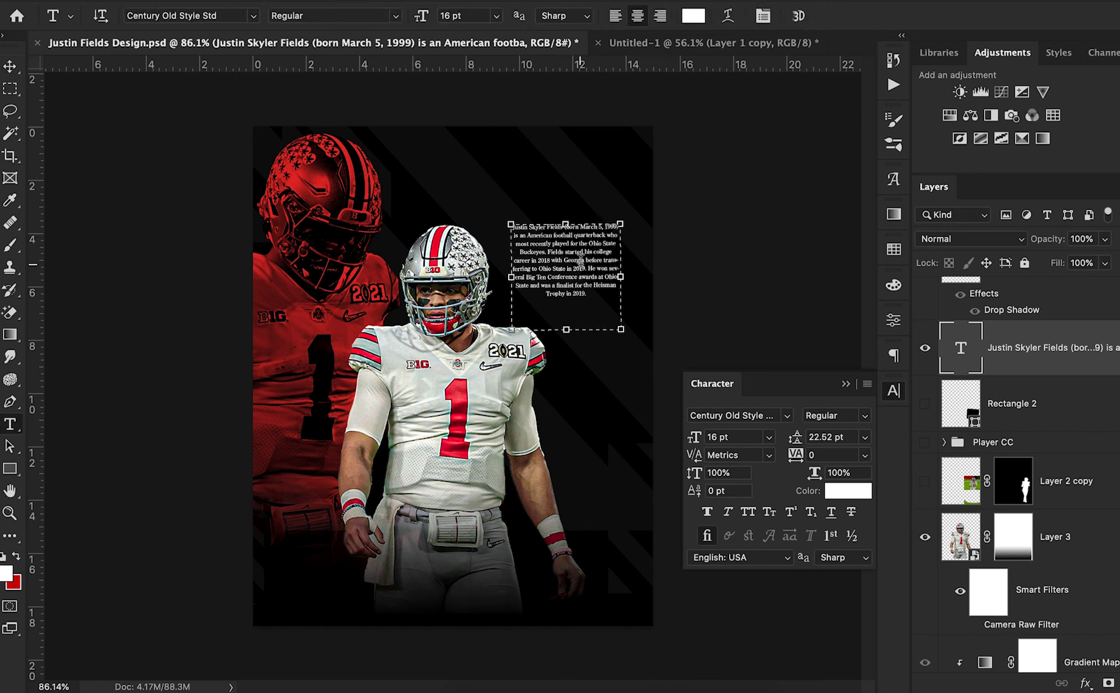
pyautogui.moveTo(621, 278); pyautogui.dragTo(625, 279)
pyautogui.moveTo(569, 329); pyautogui.dragTo(576, 300)
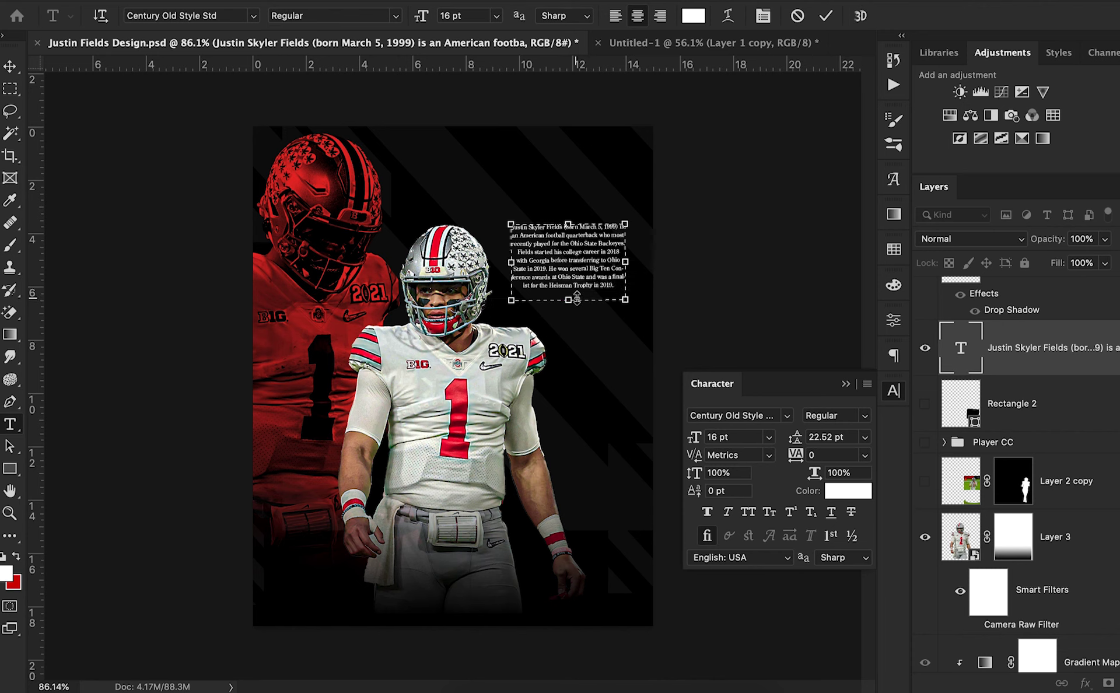
pyautogui.click(825, 15)
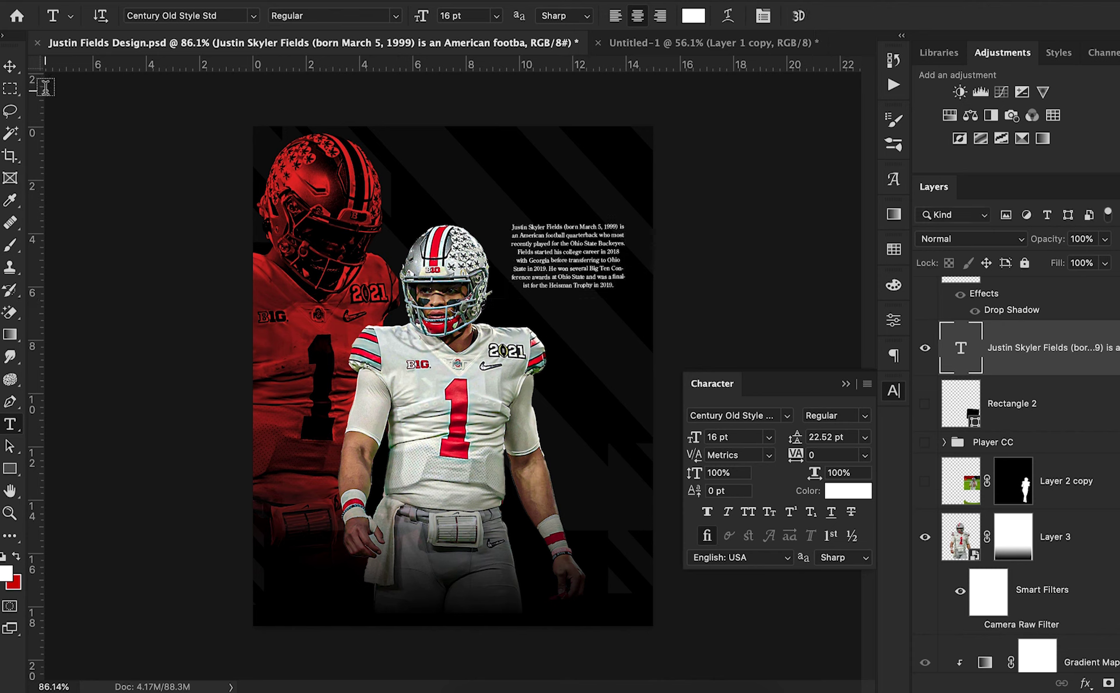
pyautogui.click(10, 67)
pyautogui.moveTo(610, 293); pyautogui.dragTo(610, 300)
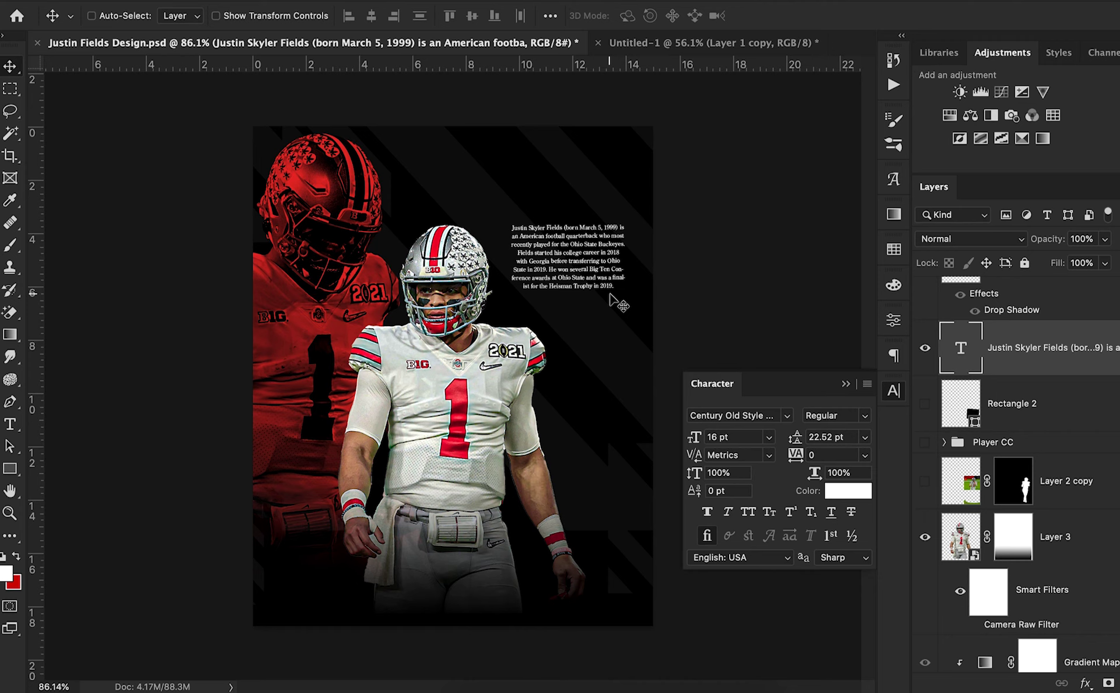
pyautogui.click(610, 306)
pyautogui.moveTo(607, 288); pyautogui.dragTo(640, 277)
# Add a separate text layer reading "Justin Fields" in the dark area below the biography
pyautogui.press('t')
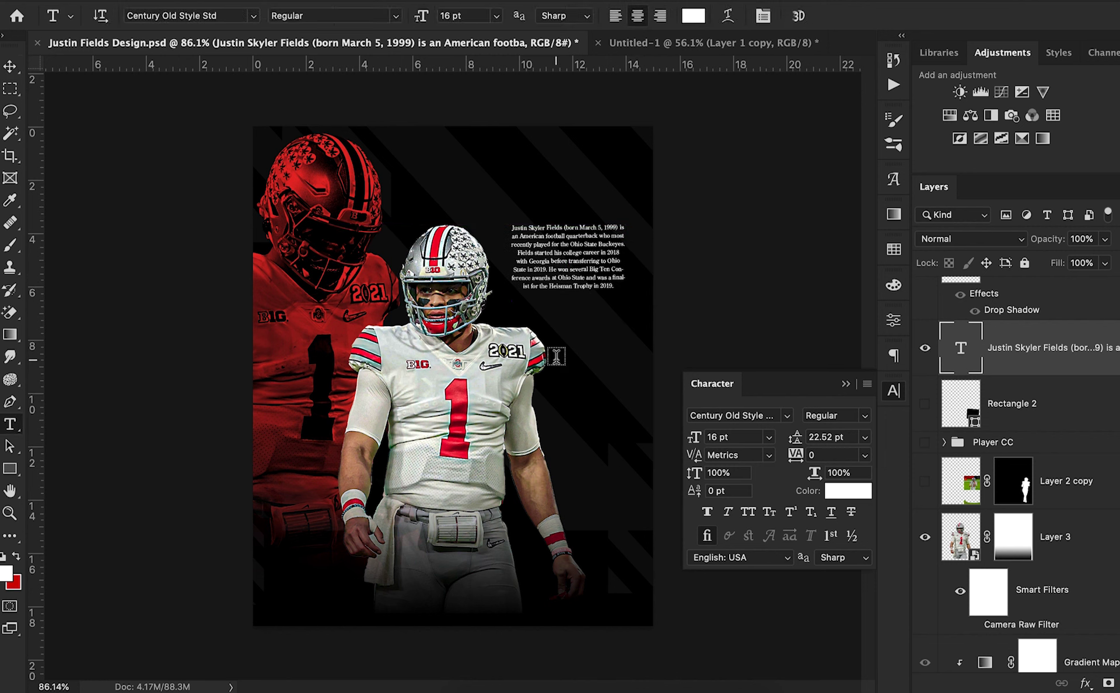
pyautogui.click(556, 356)
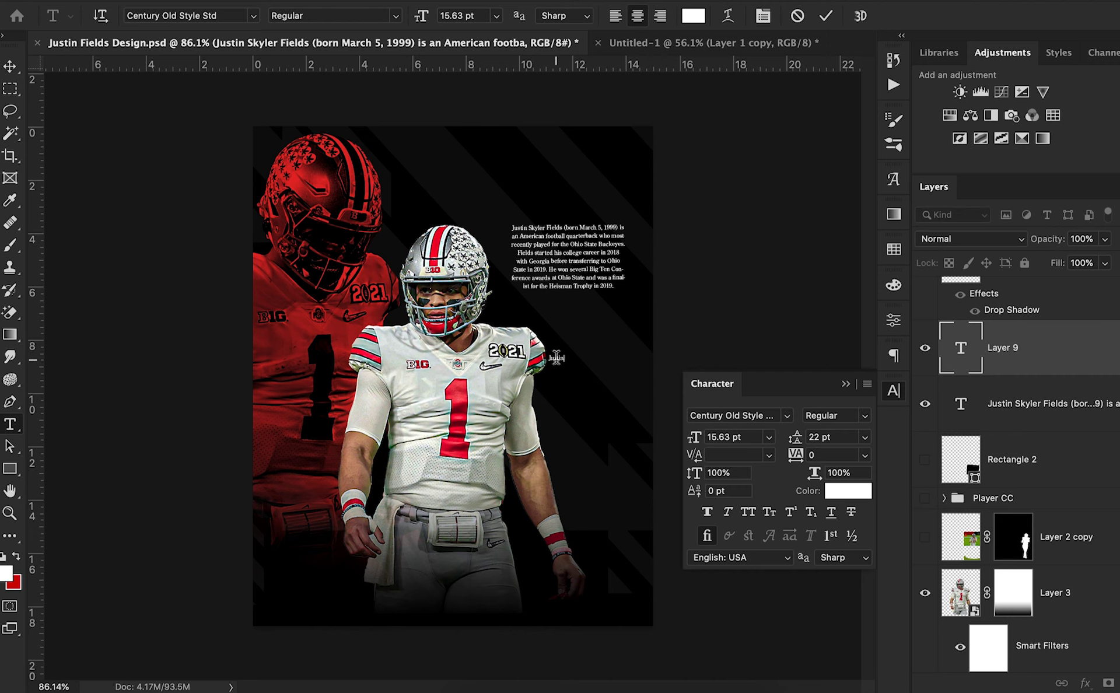
pyautogui.write('Justin Fields')
pyautogui.click(11, 67)
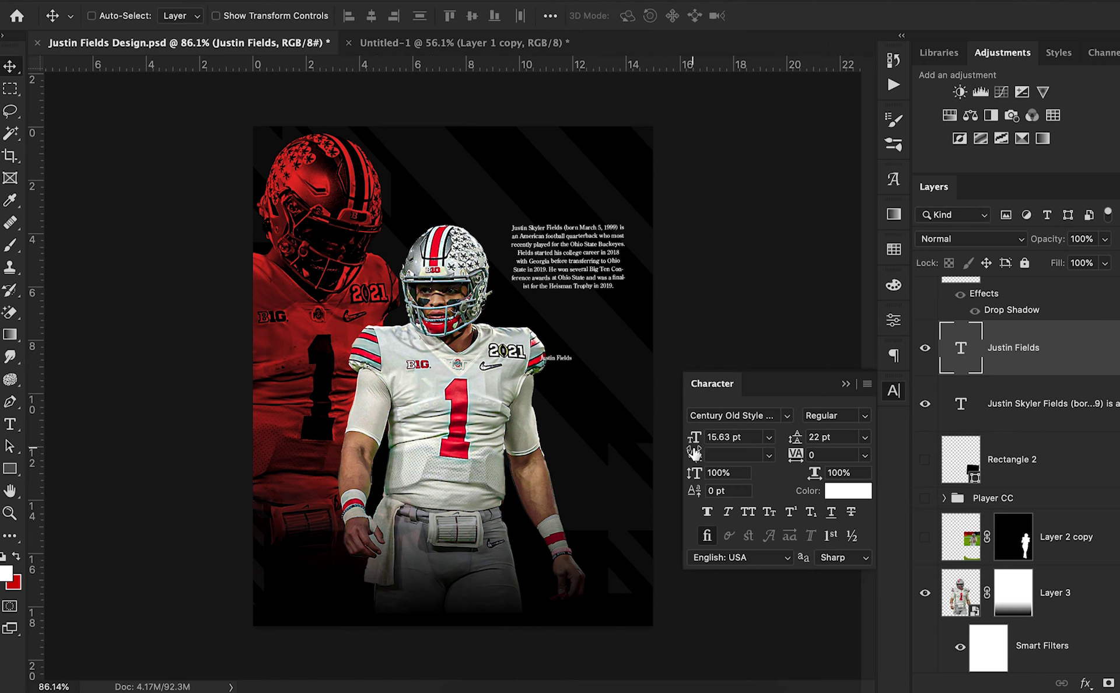
# Enlarge the "Justin Fields" title to 51 pt and place it directly above the biography paragraph
pyautogui.click(702, 453)
pyautogui.moveTo(702, 444)
pyautogui.mouseDown()
pyautogui.moveTo(723, 445)
pyautogui.moveTo(706, 443)
pyautogui.mouseUp()
pyautogui.moveTo(601, 391); pyautogui.dragTo(604, 241)
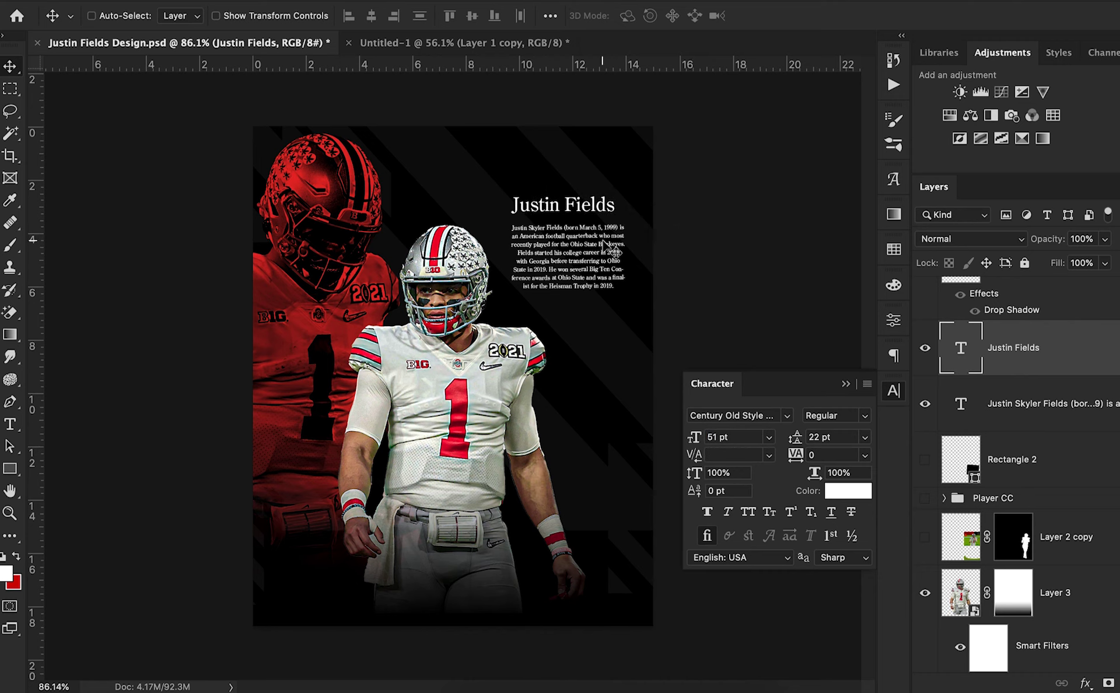
# Set the title's font to Vanguard CF Extra Bold
pyautogui.click(772, 416)
pyautogui.write('vangua')
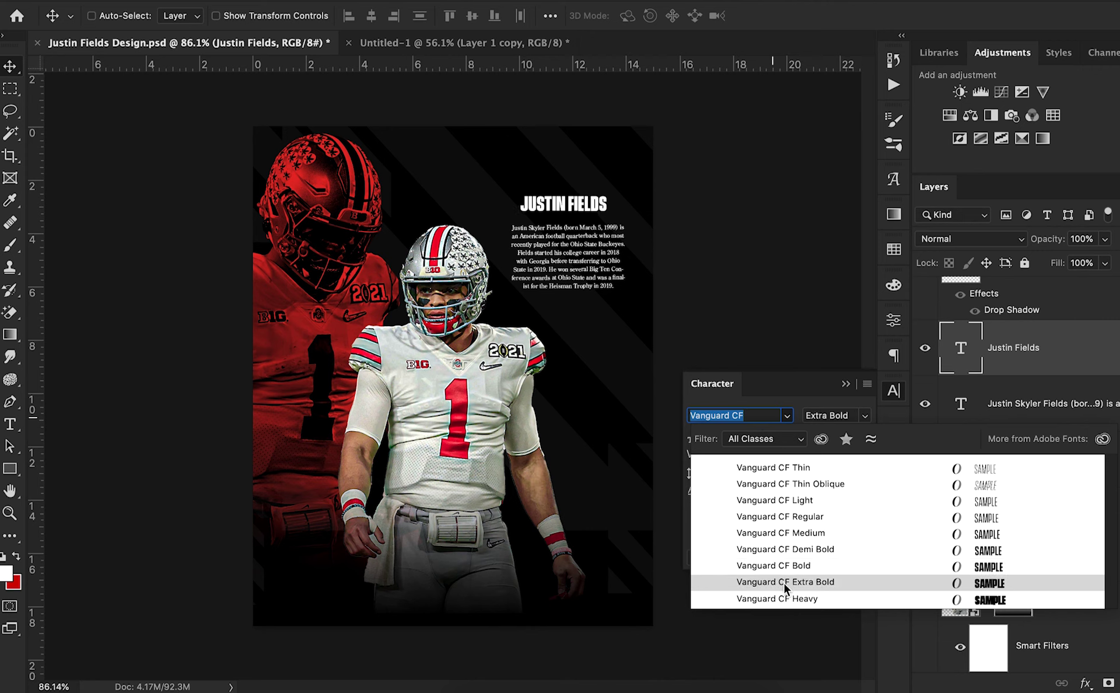
pyautogui.click(783, 584)
# Enlarge the title to 67.76 pt so it spans the biography's width, and nudge it down closer to the paragraph
pyautogui.click(705, 438)
pyautogui.write('65')
pyautogui.press('Return')
pyautogui.moveTo(639, 220)
pyautogui.mouseDown()
pyautogui.moveTo(640, 232)
pyautogui.moveTo(632, 202)
pyautogui.mouseUp()
pyautogui.hotkey('ctrl', 't')
pyautogui.click(860, 15)
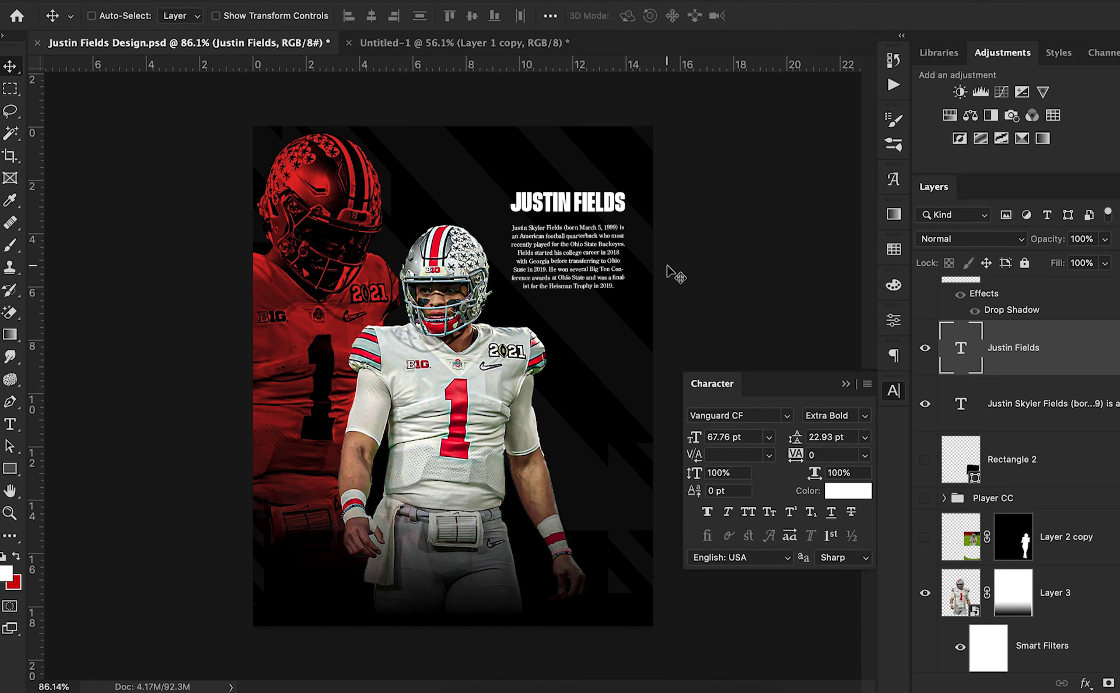
pyautogui.press('Down')
pyautogui.press('Down')
pyautogui.press('Down')
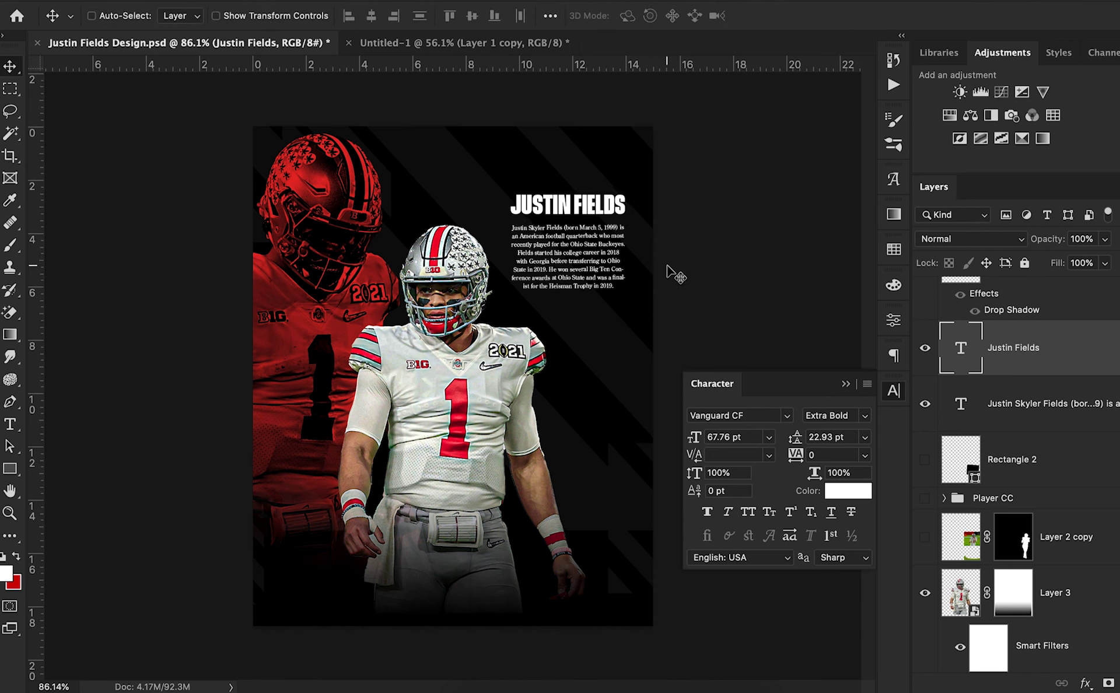
pyautogui.press('Down')
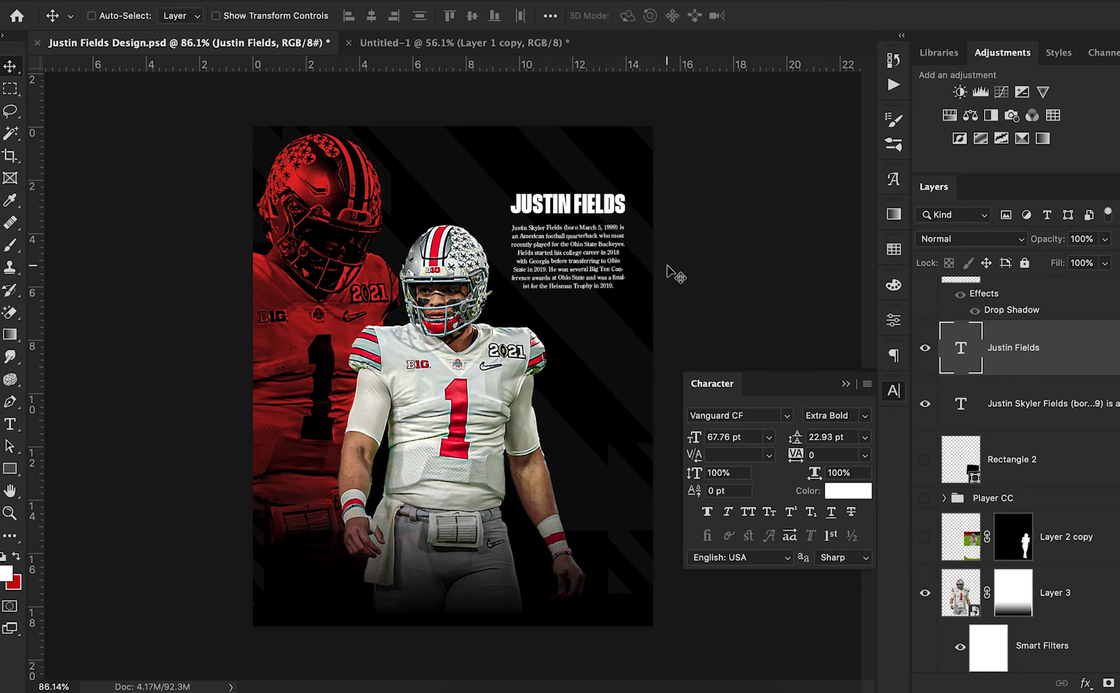
# Draw a white rectangle about 4.69 × 0.54 in across the lower half of the "Justin Fields" title
pyautogui.click(1077, 429)
pyautogui.click(1050, 359)
pyautogui.click(11, 471)
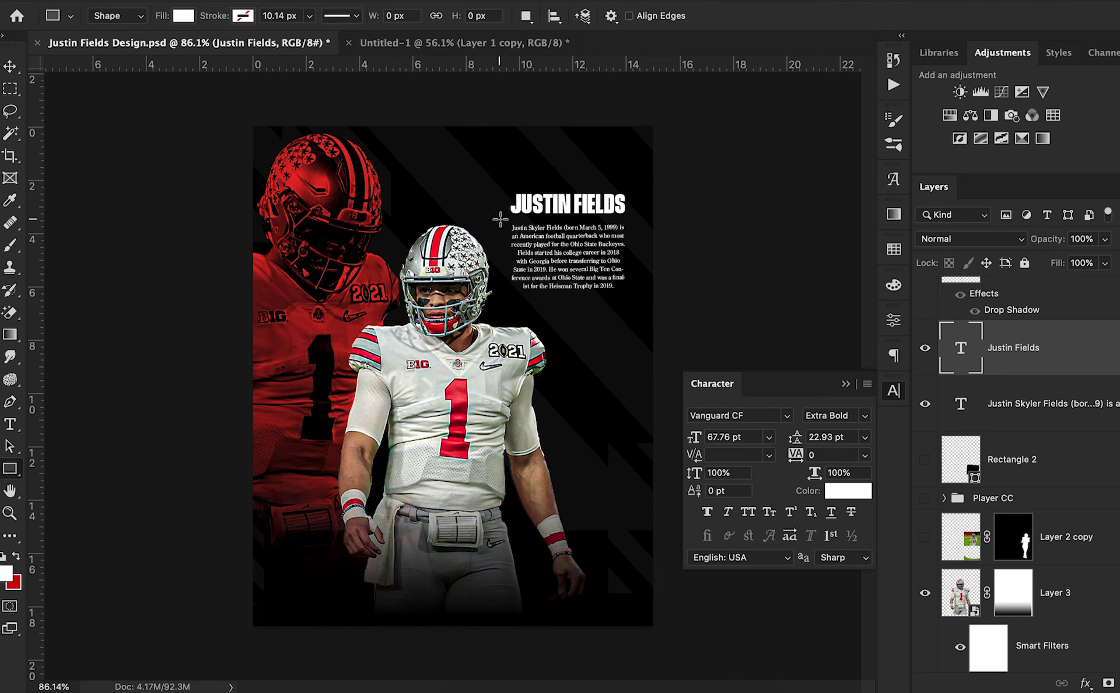
pyautogui.moveTo(505, 218); pyautogui.dragTo(632, 203)
pyautogui.press('v')
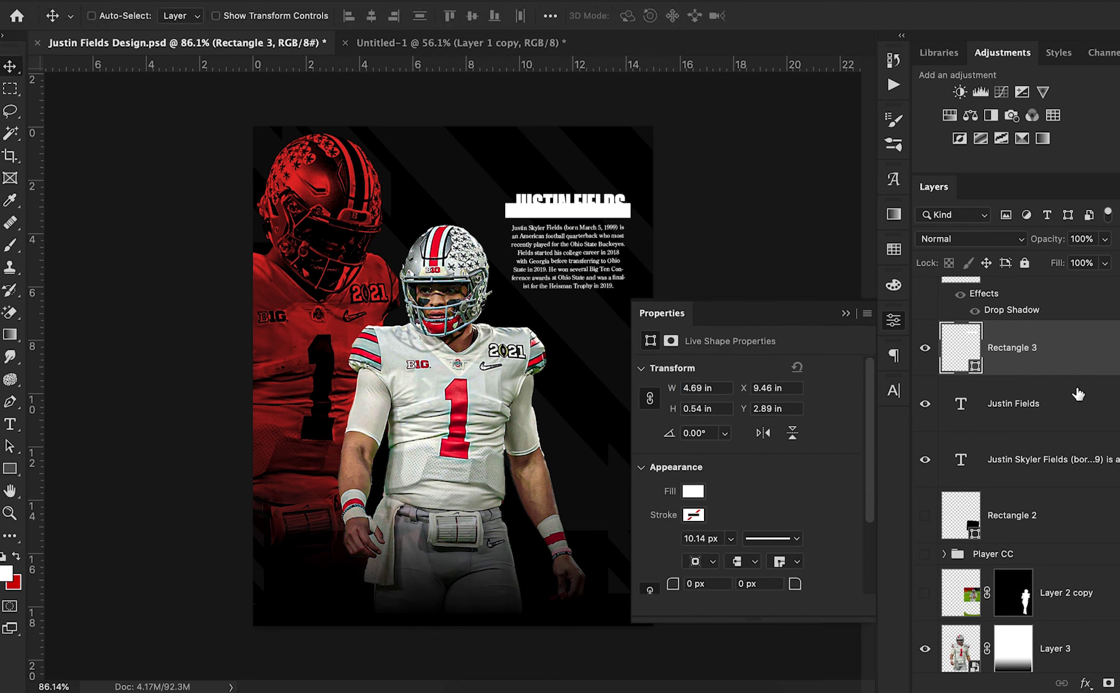
# Place the Rectangle 3 layer beneath the title and recolor it red (#a51c1c), sampled from the faded player
pyautogui.moveTo(1053, 361); pyautogui.dragTo(1055, 412)
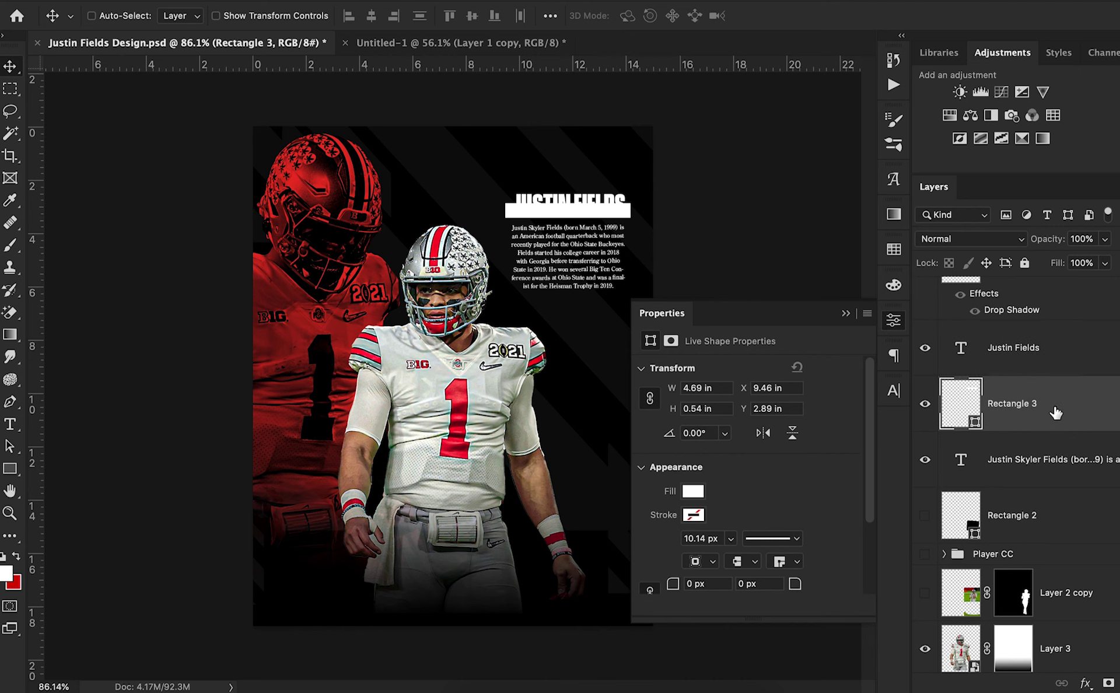
pyautogui.doubleClick(977, 426)
pyautogui.click(295, 323)
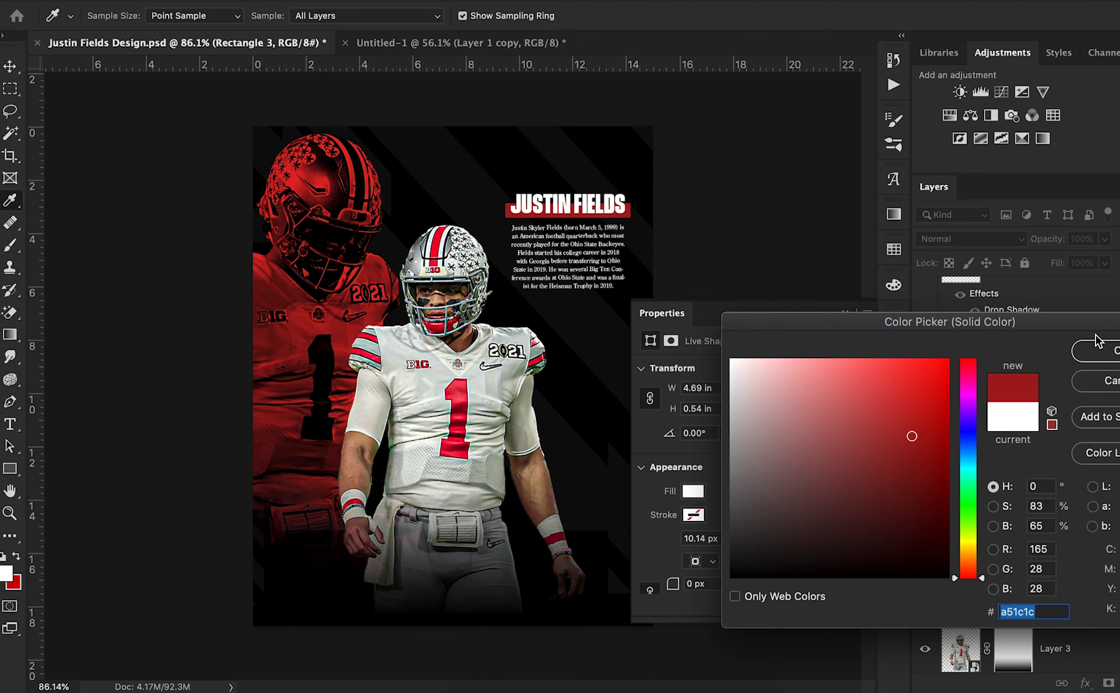
pyautogui.click(1115, 349)
pyautogui.click(845, 313)
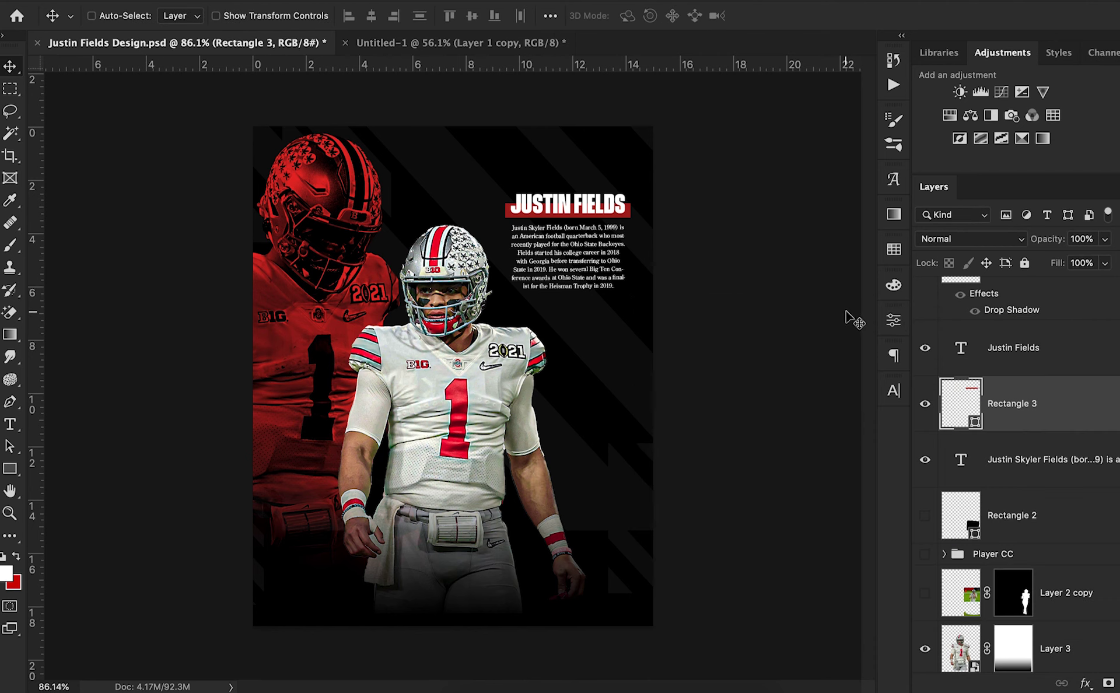
# Try narrowing the red bar behind the title to 95% of its width
pyautogui.hotkey('ctrl', 't')
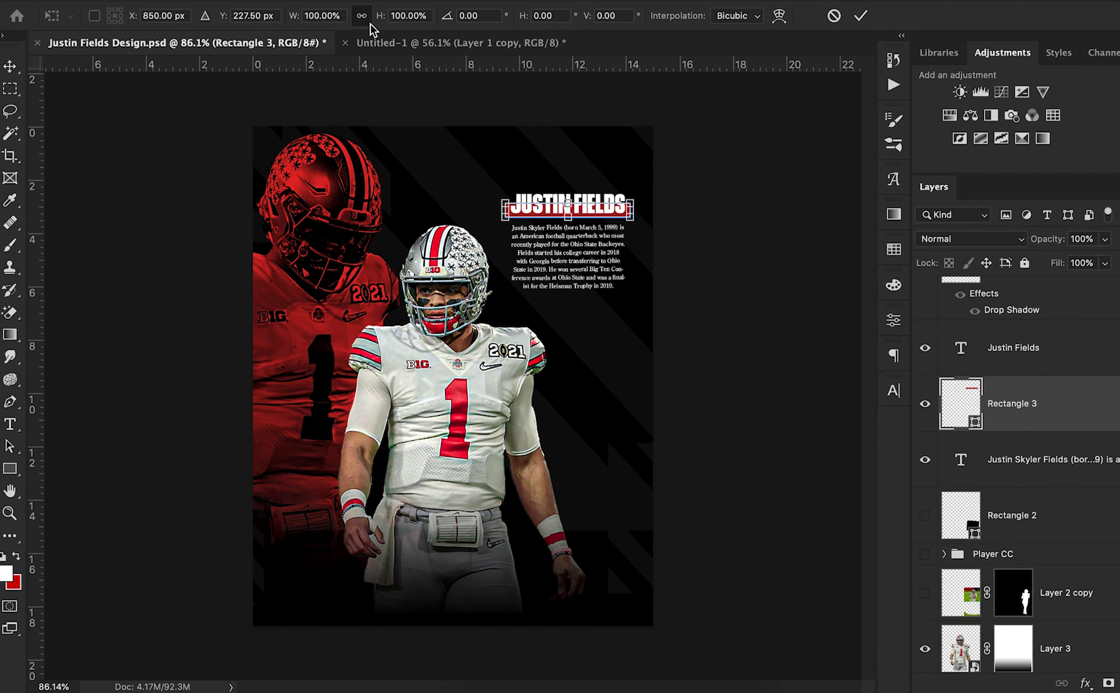
pyautogui.moveTo(290, 20); pyautogui.dragTo(287, 21)
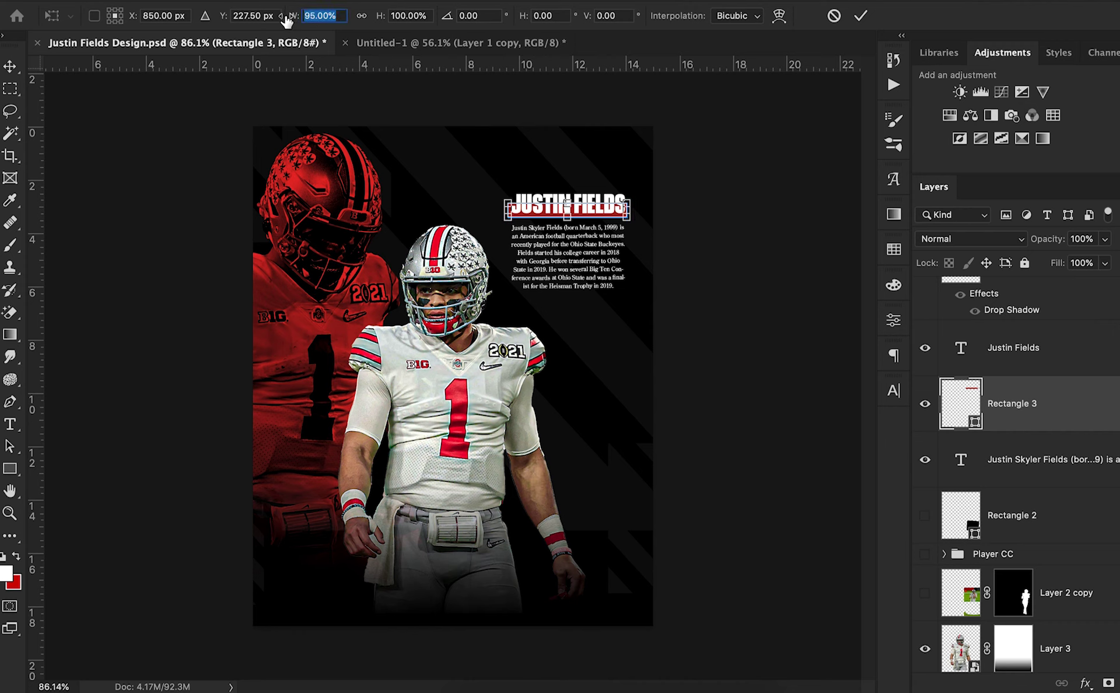
pyautogui.click(863, 14)
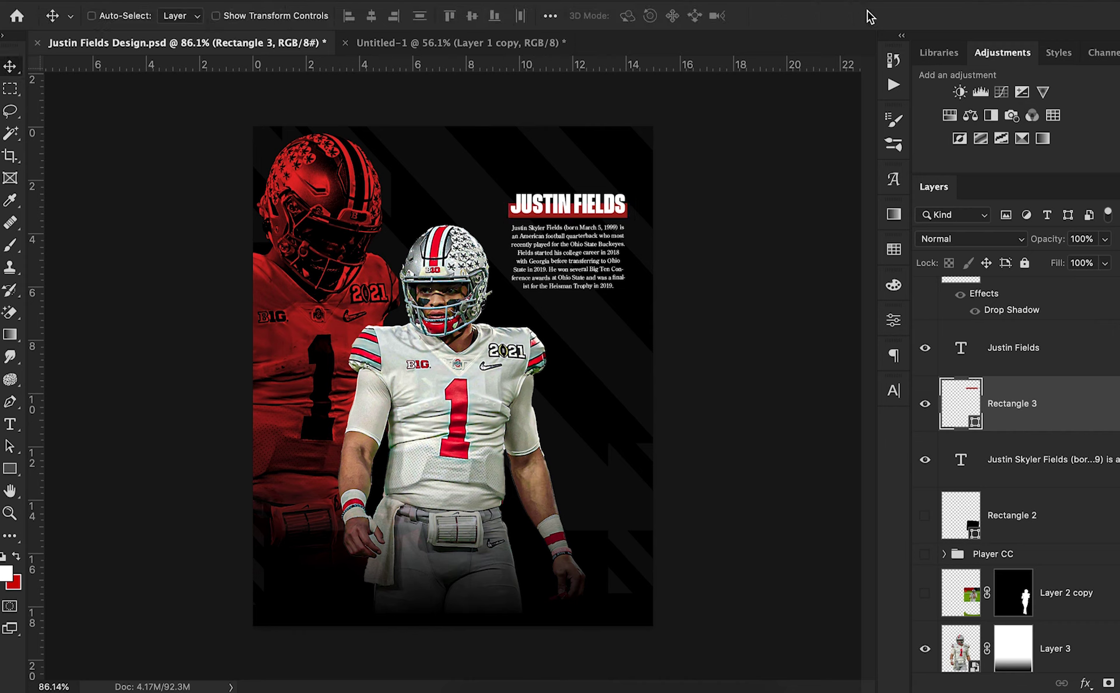
pyautogui.hotkey('ctrl', 'z')
pyautogui.moveTo(708, 196); pyautogui.dragTo(715, 198)
# Make the Ohio State Sticker and JM.DSGN Watermark layers visible
pyautogui.scroll(5, 1076, 472)
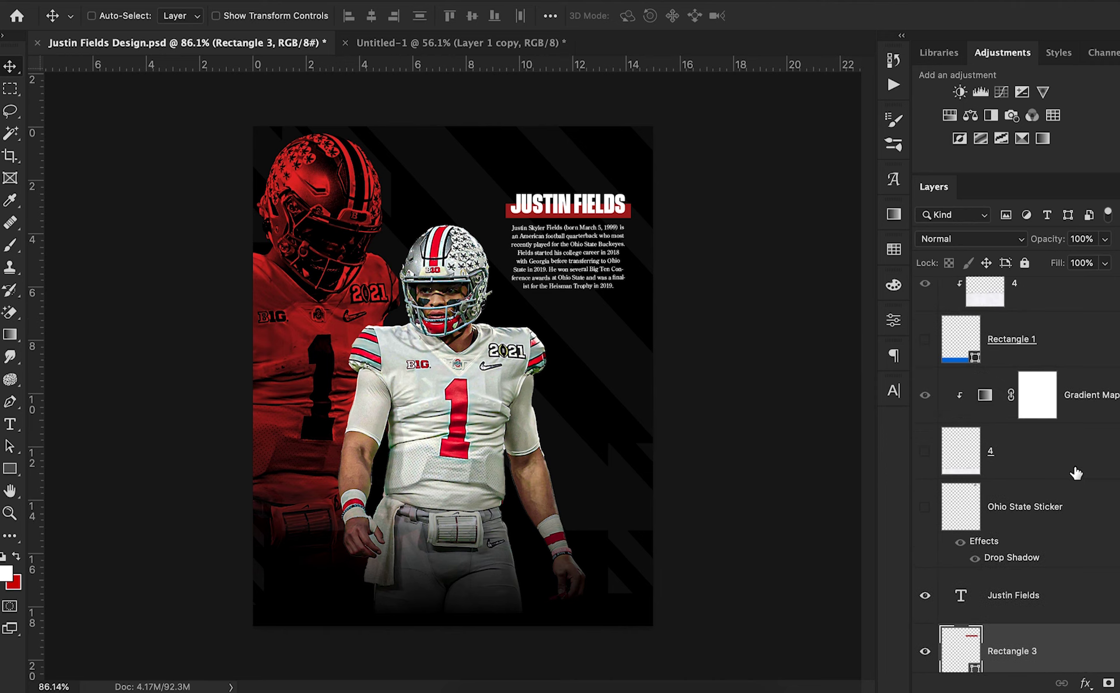
pyautogui.scroll(1, 1076, 472)
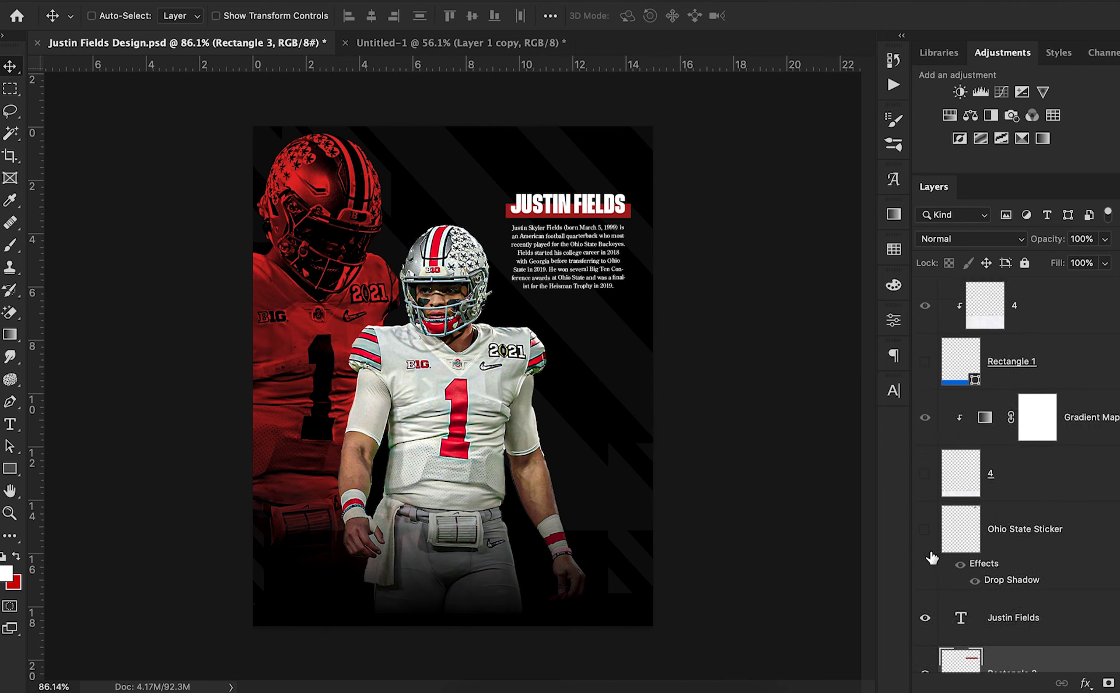
pyautogui.click(924, 530)
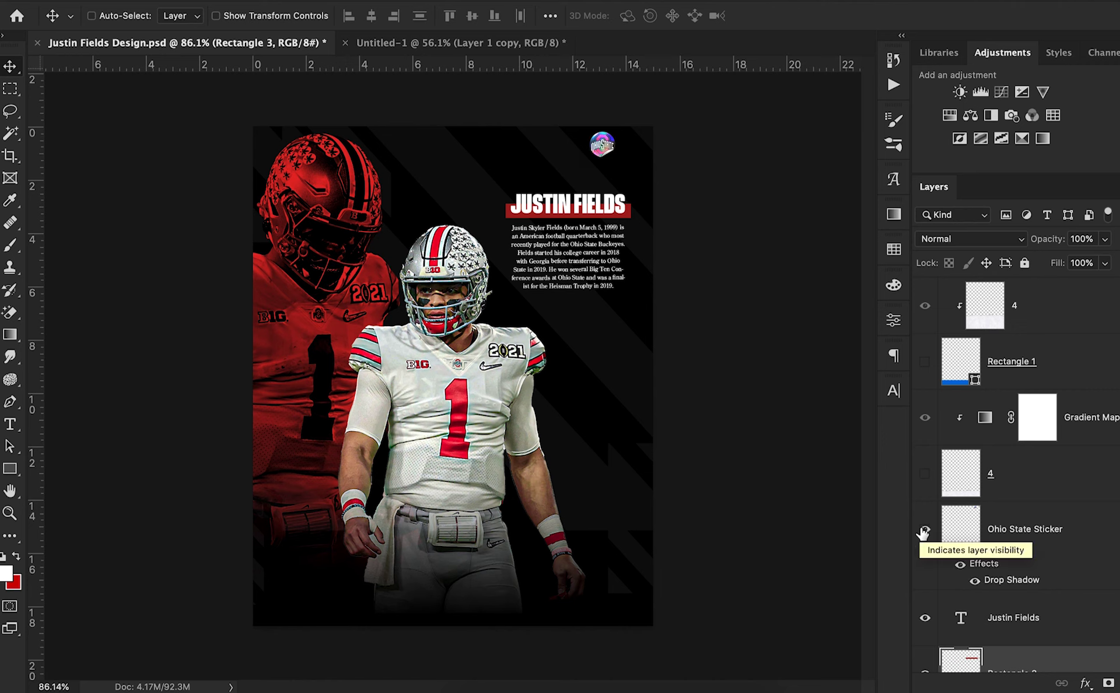
pyautogui.scroll(1, 923, 532)
pyautogui.scroll(8, 930, 443)
pyautogui.click(925, 305)
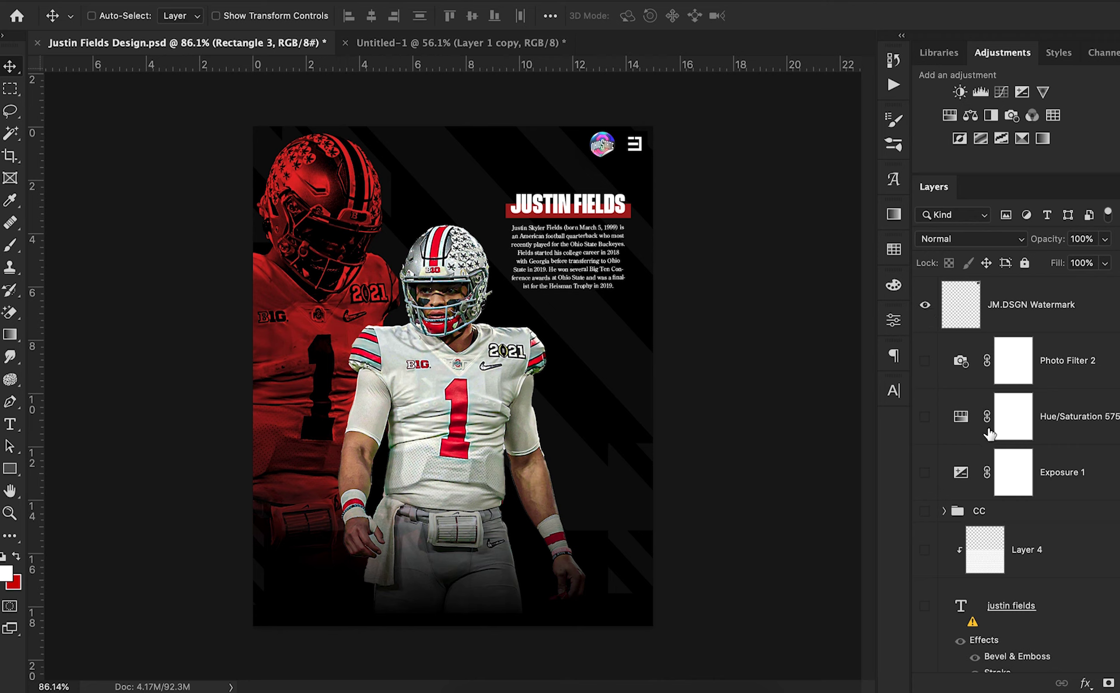
# Make the Layer 2 copy player visible and convert that layer to a smart object
pyautogui.scroll(-6, 990, 429)
pyautogui.scroll(-10, 988, 428)
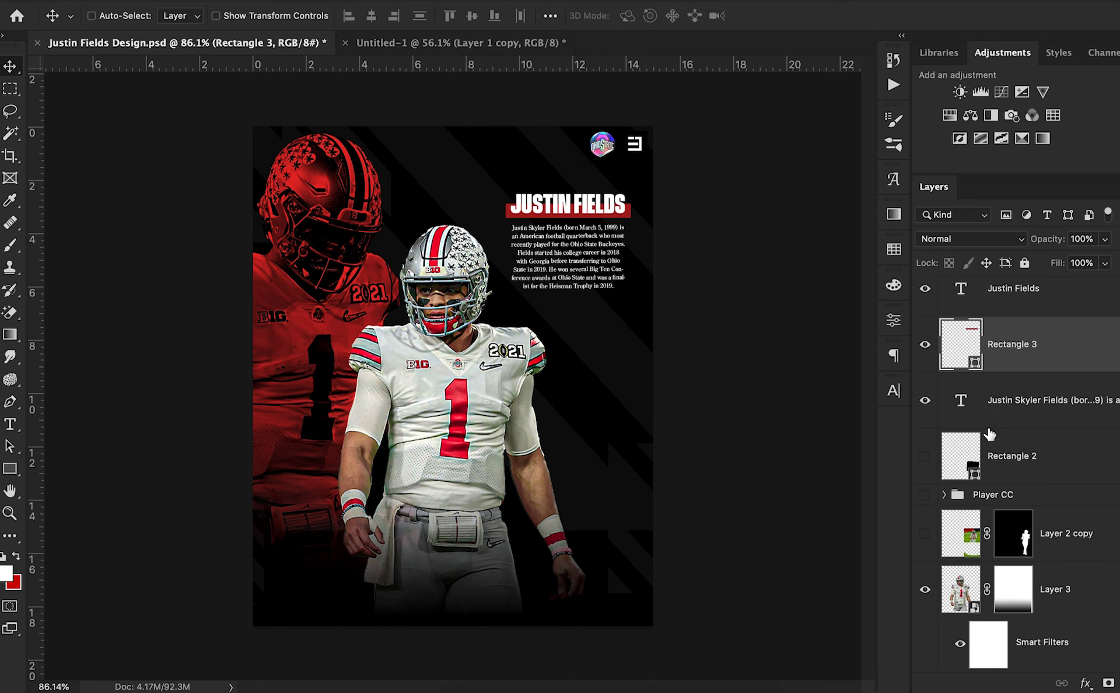
pyautogui.click(925, 441)
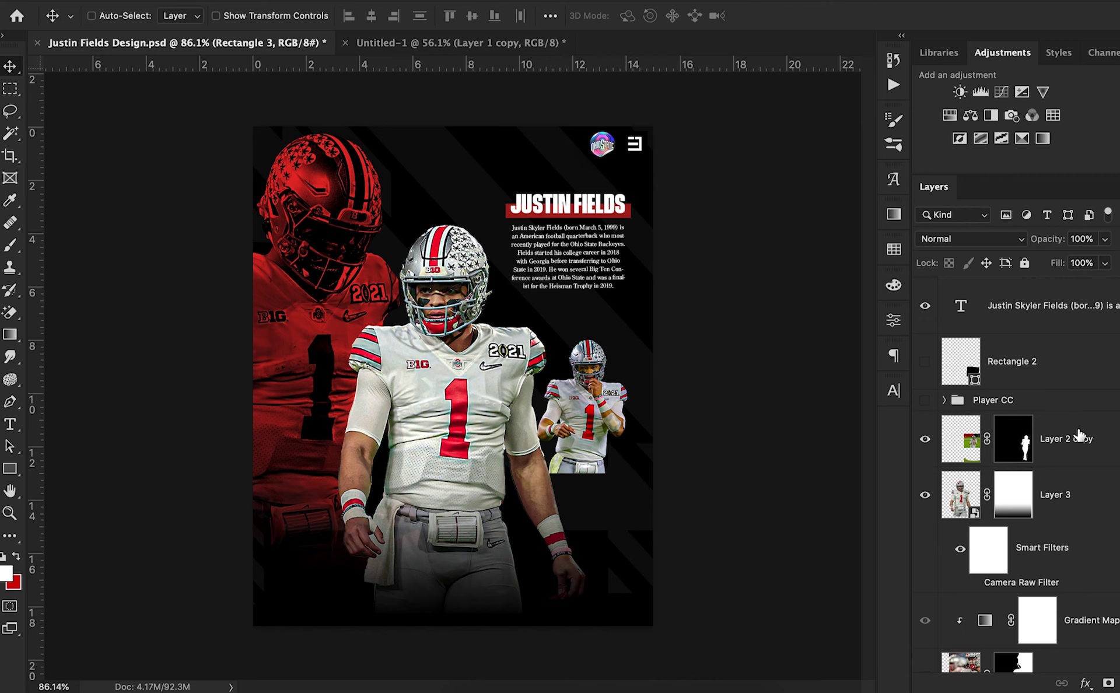
pyautogui.click(1076, 436)
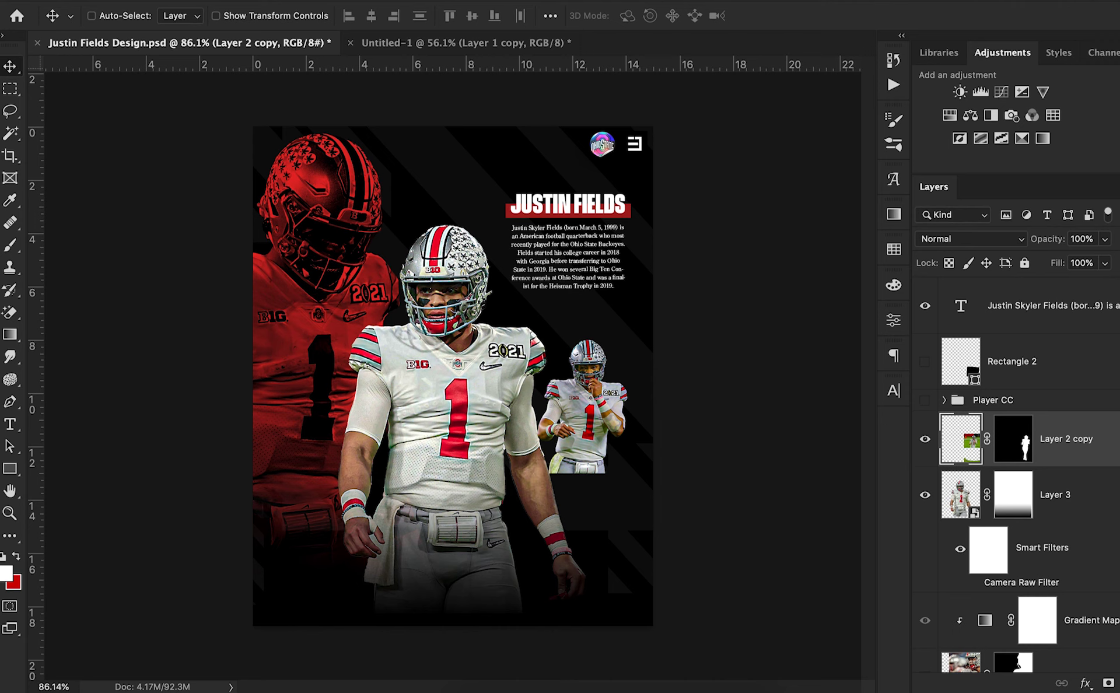
pyautogui.rightClick(1112, 443)
pyautogui.scroll(-3, 1050, 540)
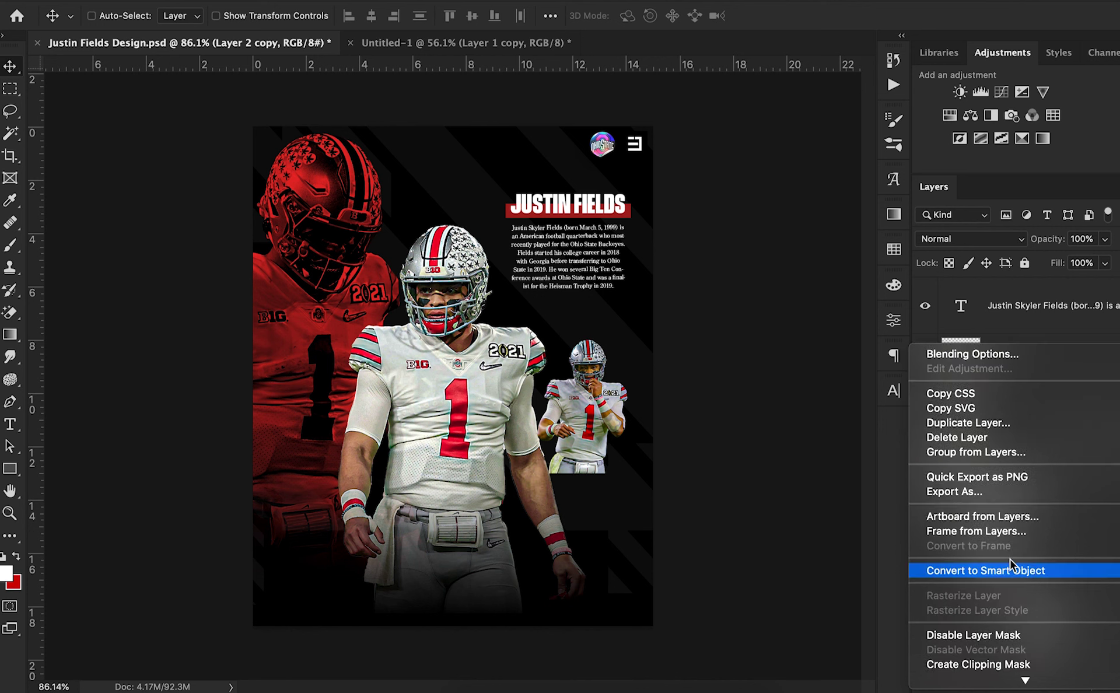
pyautogui.click(1007, 572)
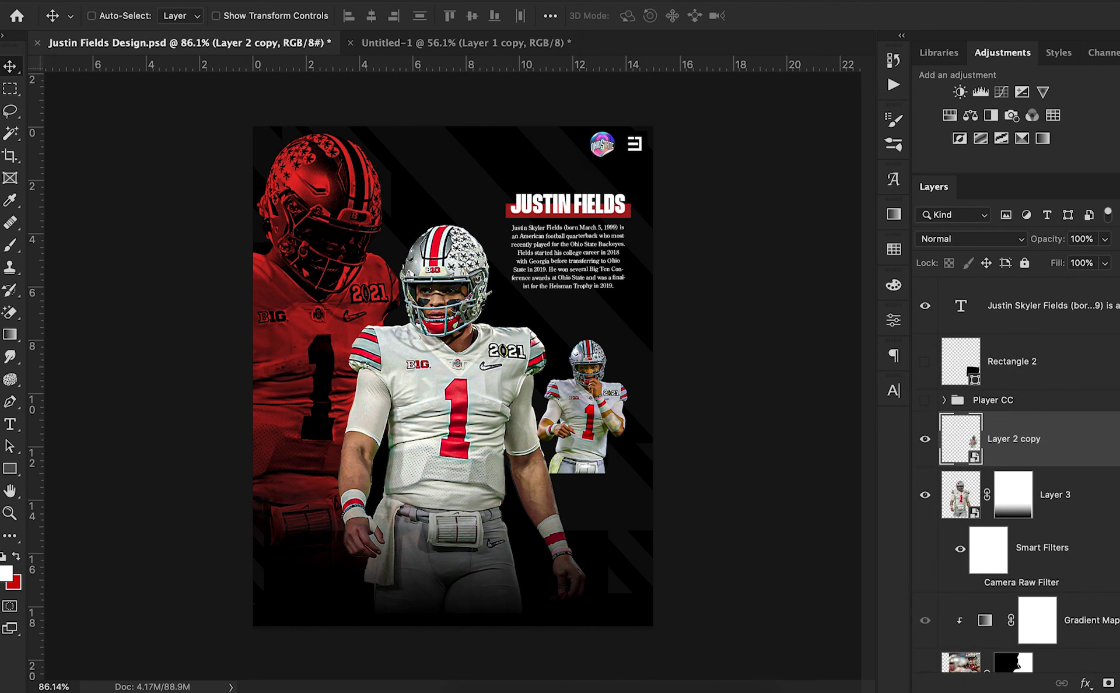
# Give the Layer 2 copy player a 7 px white outside stroke at 100% opacity
pyautogui.doubleClick(1111, 441)
pyautogui.click(648, 393)
pyautogui.moveTo(719, 257); pyautogui.dragTo(770, 337)
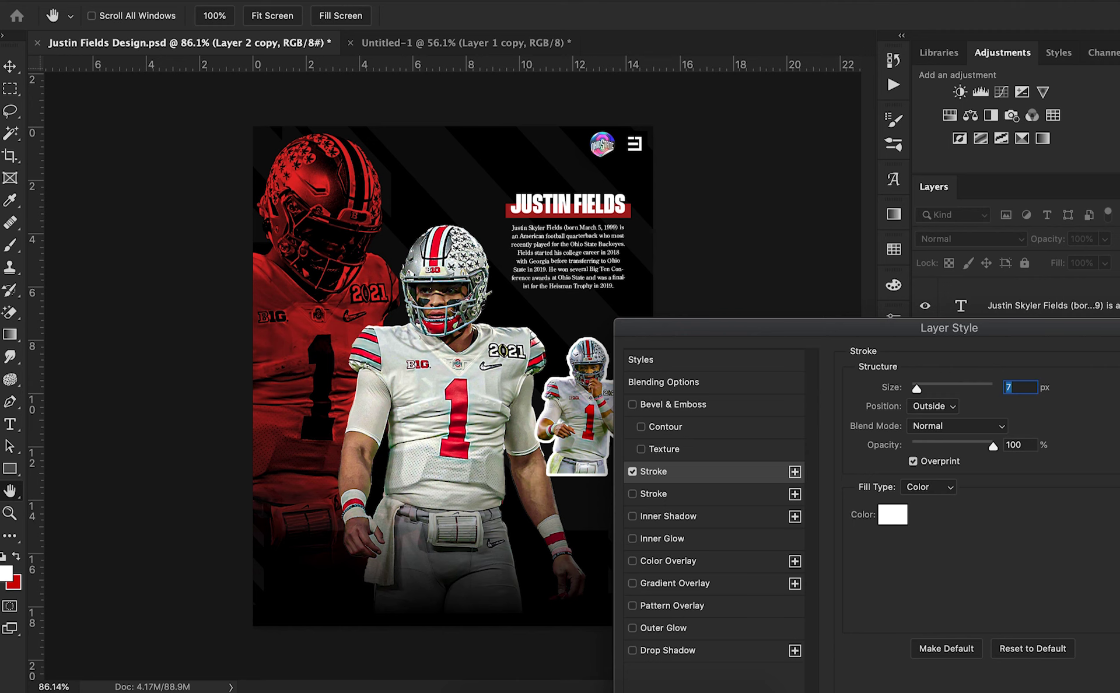
pyautogui.press('Return')
# Tilt the outlined small player slightly counterclockwise and move it down against the main player's arm
pyautogui.moveTo(631, 415)
pyautogui.mouseDown()
pyautogui.moveTo(606, 429)
pyautogui.moveTo(633, 420)
pyautogui.mouseUp()
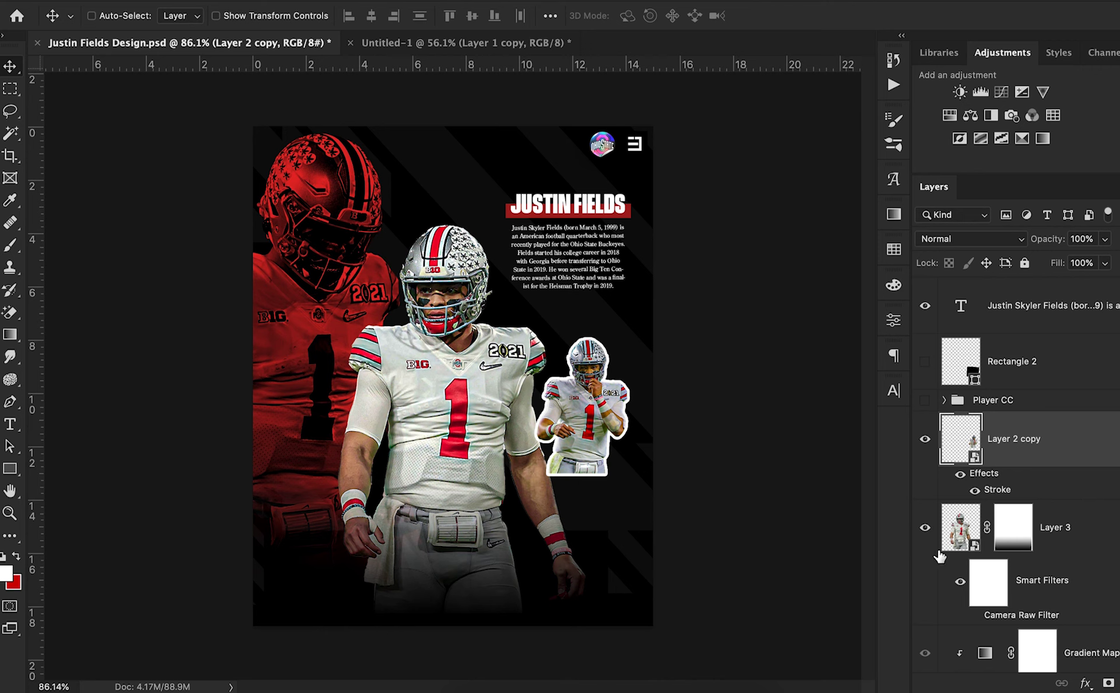
pyautogui.hotkey('ctrl', 't')
pyautogui.moveTo(743, 558); pyautogui.dragTo(746, 528)
pyautogui.click(802, 15)
pyautogui.moveTo(647, 392); pyautogui.dragTo(639, 423)
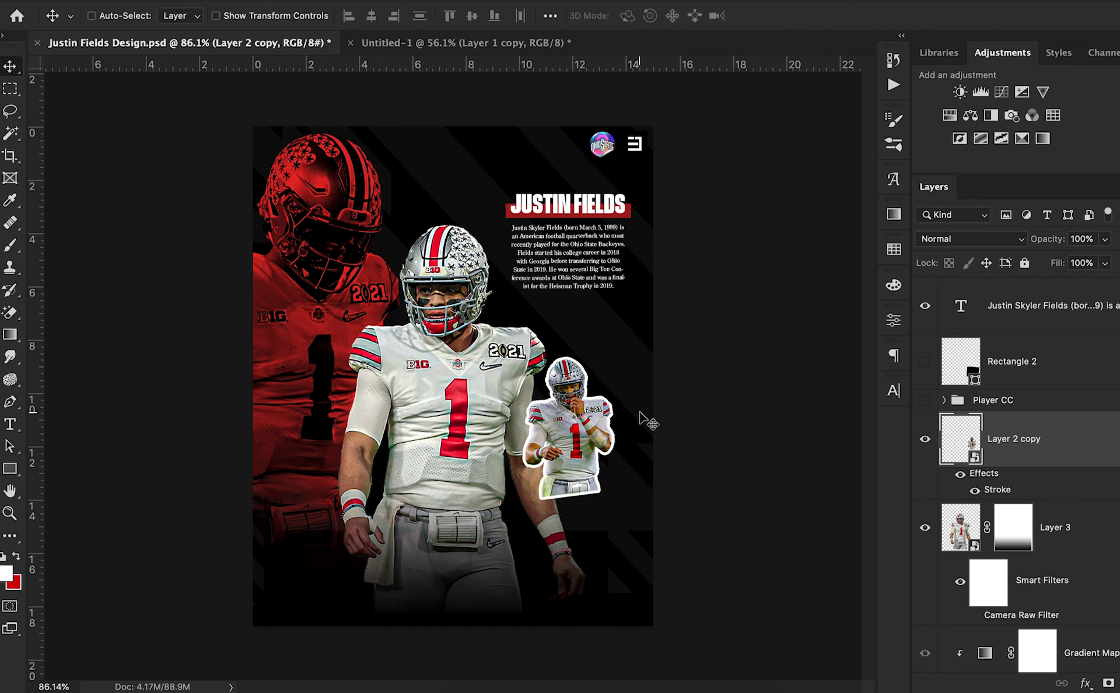
# Draw a white rectangle about 13.63 by 5.61 in over the poster's lower right, then shift it slightly up and left
pyautogui.click(10, 468)
pyautogui.moveTo(459, 386); pyautogui.dragTo(823, 534)
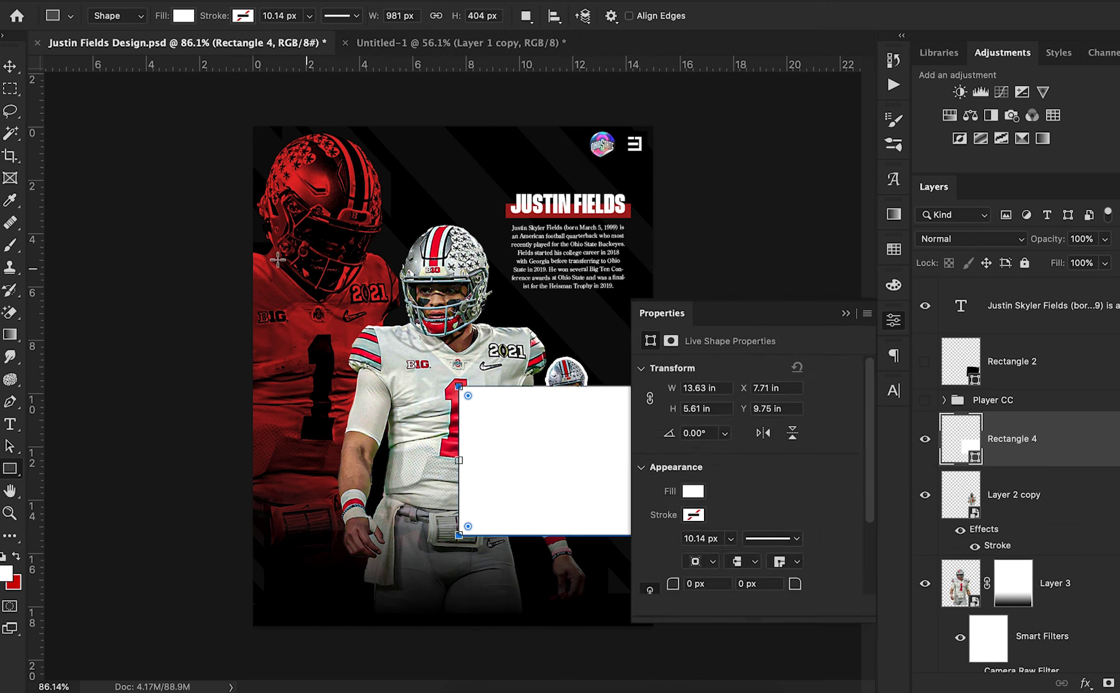
pyautogui.press('v')
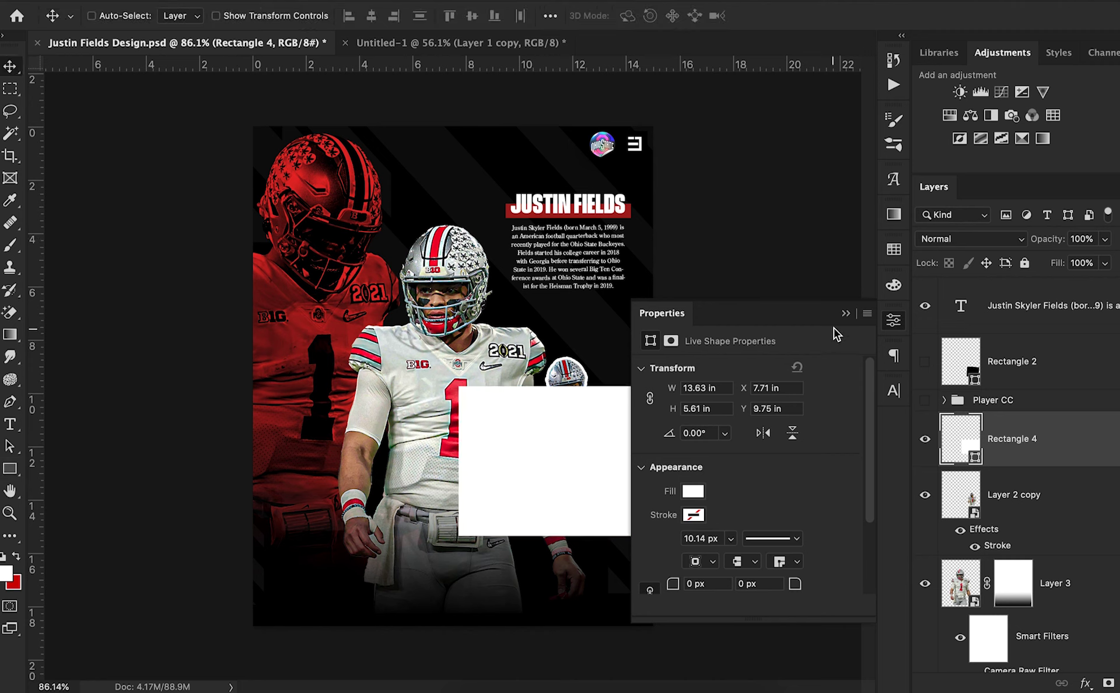
pyautogui.click(845, 315)
pyautogui.moveTo(687, 517); pyautogui.dragTo(663, 507)
# Recolor the white Rectangle 4 with a51c1c, copied from the red title bar on the Rectangle 3 layer
pyautogui.scroll(6, 1053, 583)
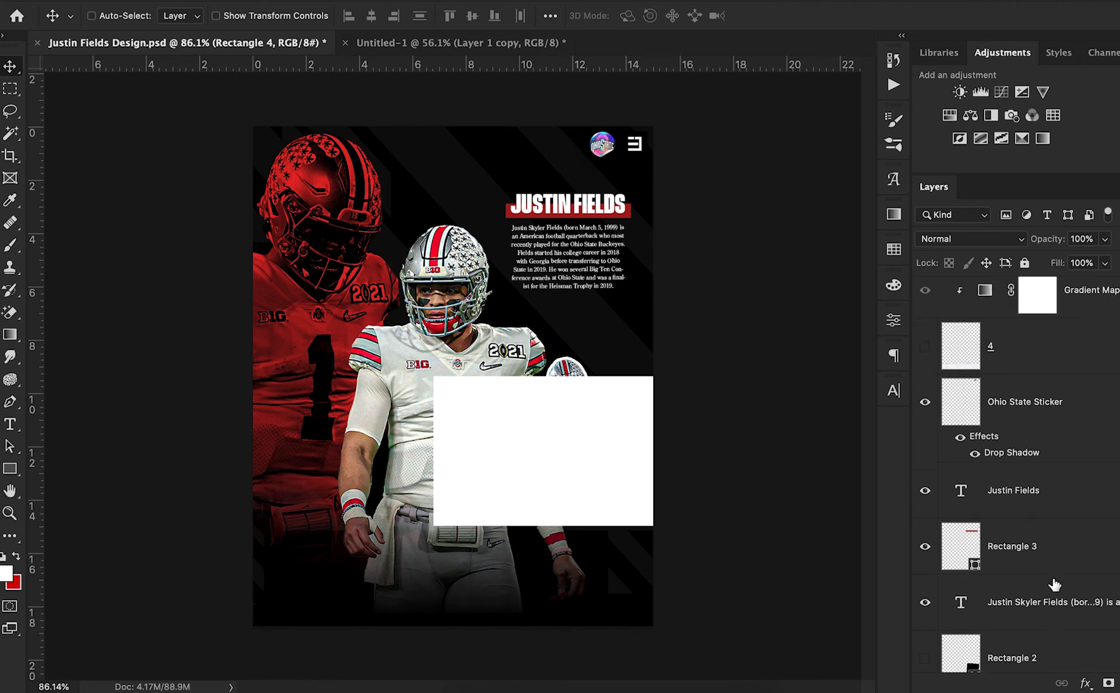
pyautogui.scroll(-10, 1054, 584)
pyautogui.scroll(5, 1053, 583)
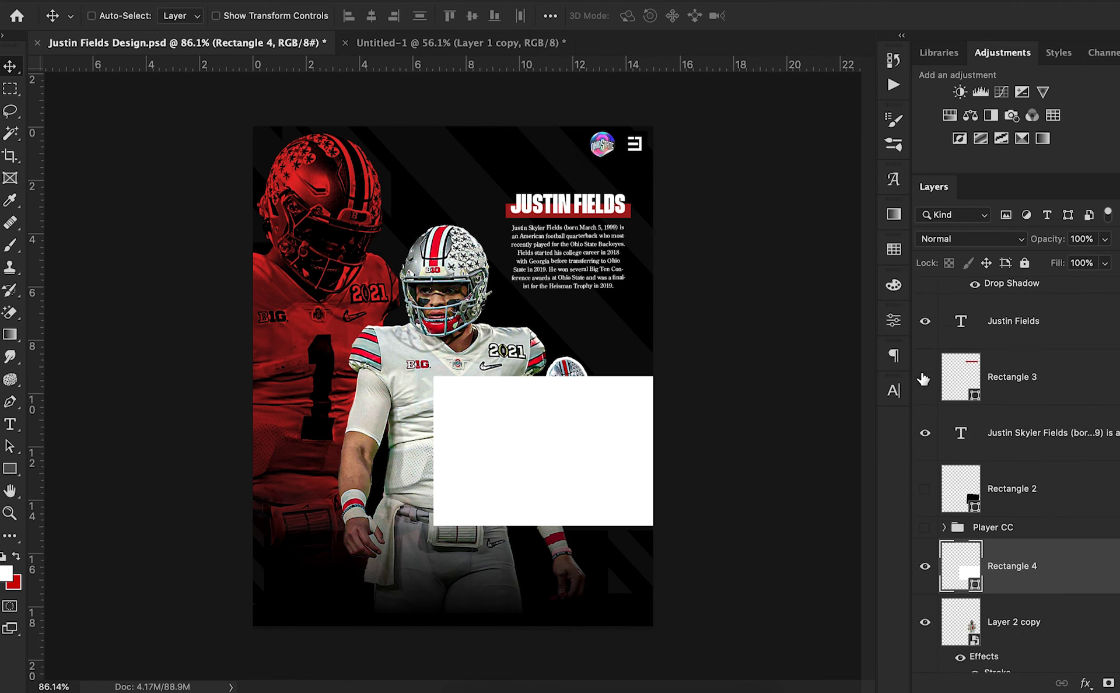
pyautogui.doubleClick(978, 401)
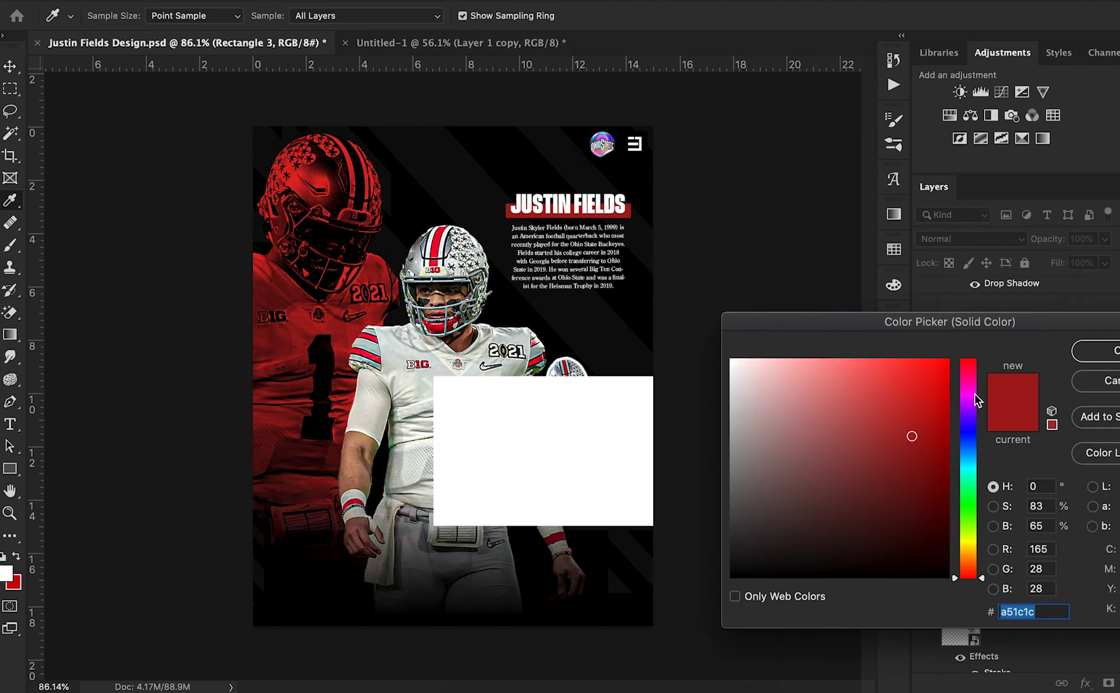
pyautogui.click(1105, 380)
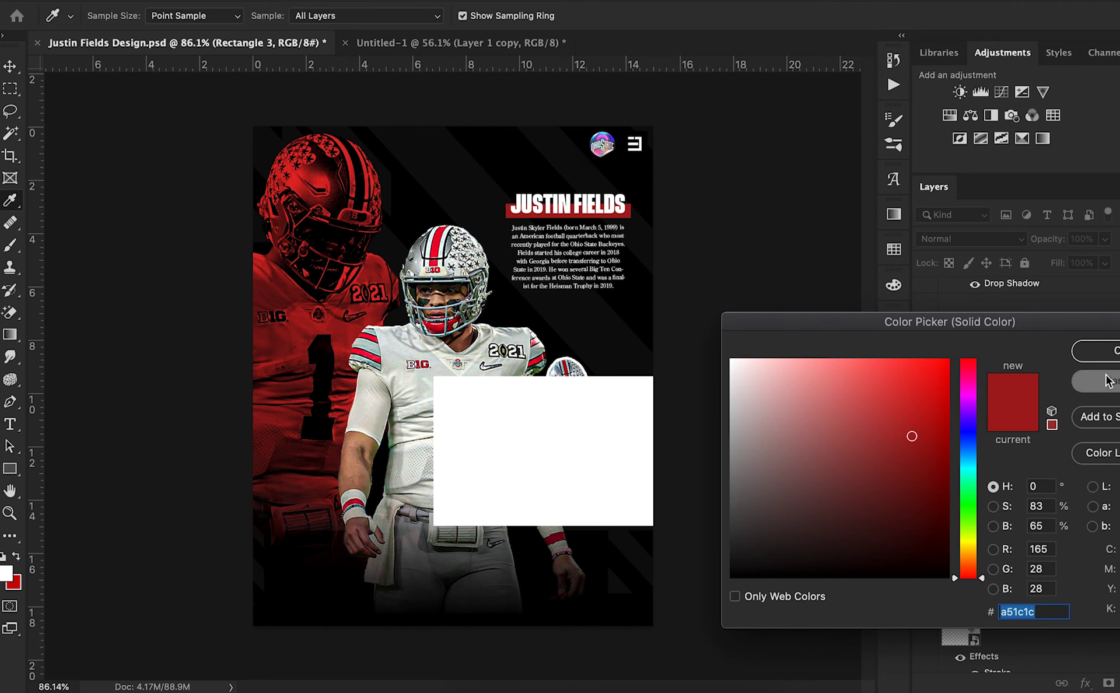
pyautogui.scroll(-1, 1004, 576)
pyautogui.doubleClick(975, 555)
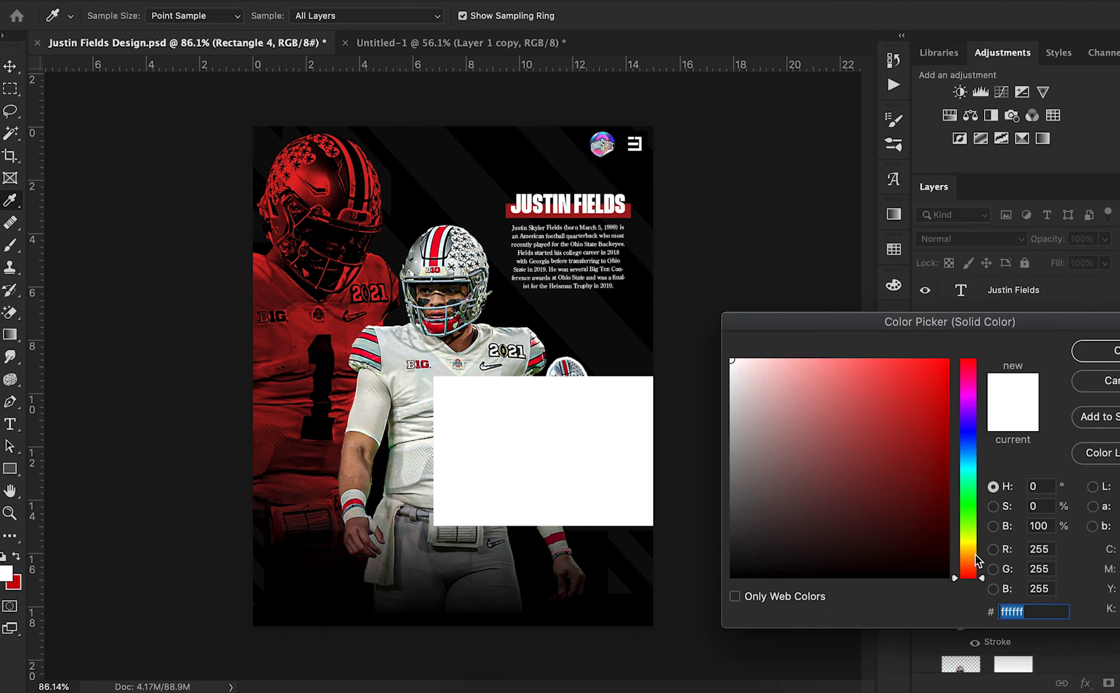
pyautogui.press('super+v')
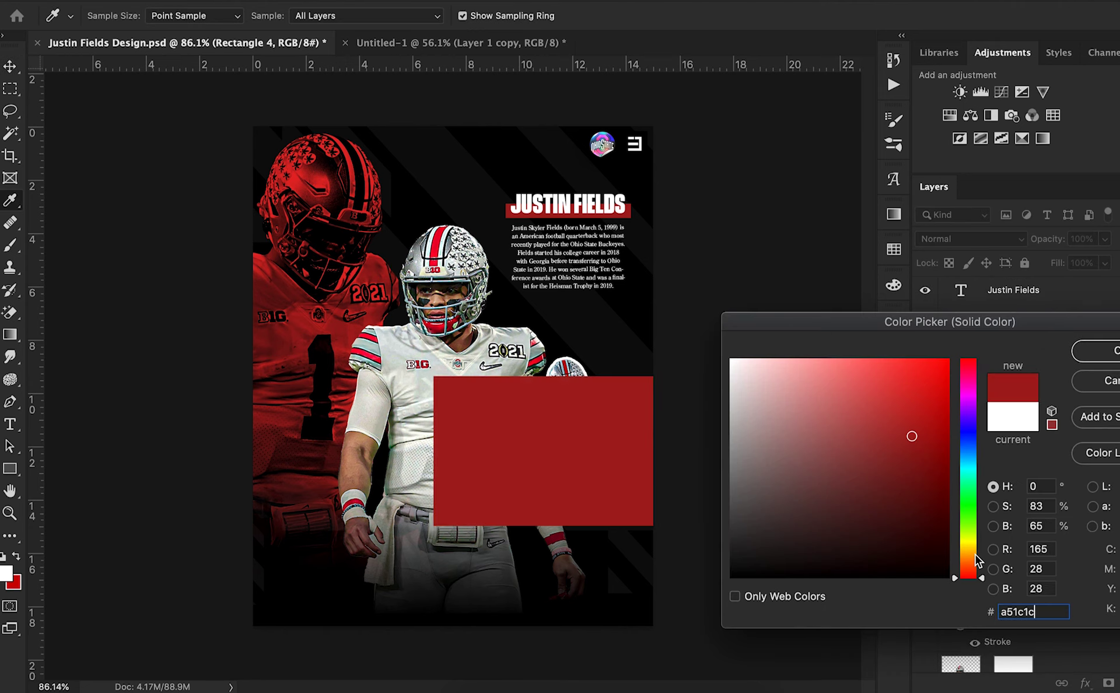
pyautogui.click(1114, 355)
# Place the Rectangle 4 layer directly beneath Layer 2 copy and set its blend mode to Linear Light
pyautogui.scroll(-5, 1067, 500)
pyautogui.moveTo(1080, 380); pyautogui.dragTo(1067, 478)
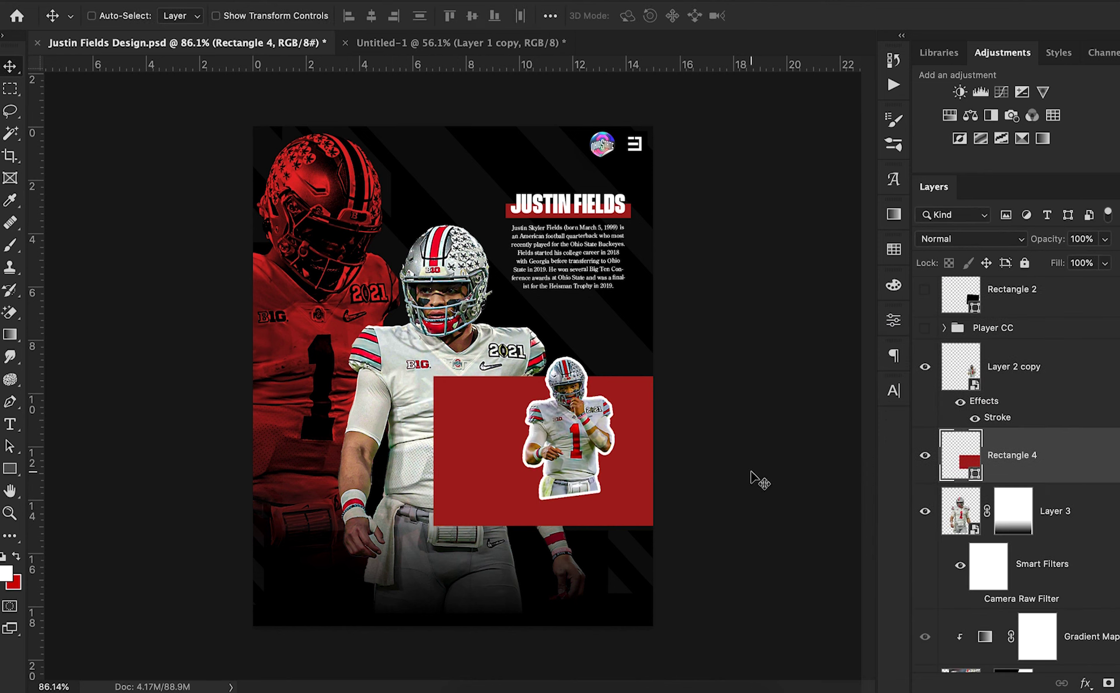
pyautogui.moveTo(758, 480); pyautogui.dragTo(727, 443)
pyautogui.keyDown('shift'); pyautogui.click(1049, 388); pyautogui.keyUp('shift')
pyautogui.click(1026, 464)
pyautogui.click(969, 240)
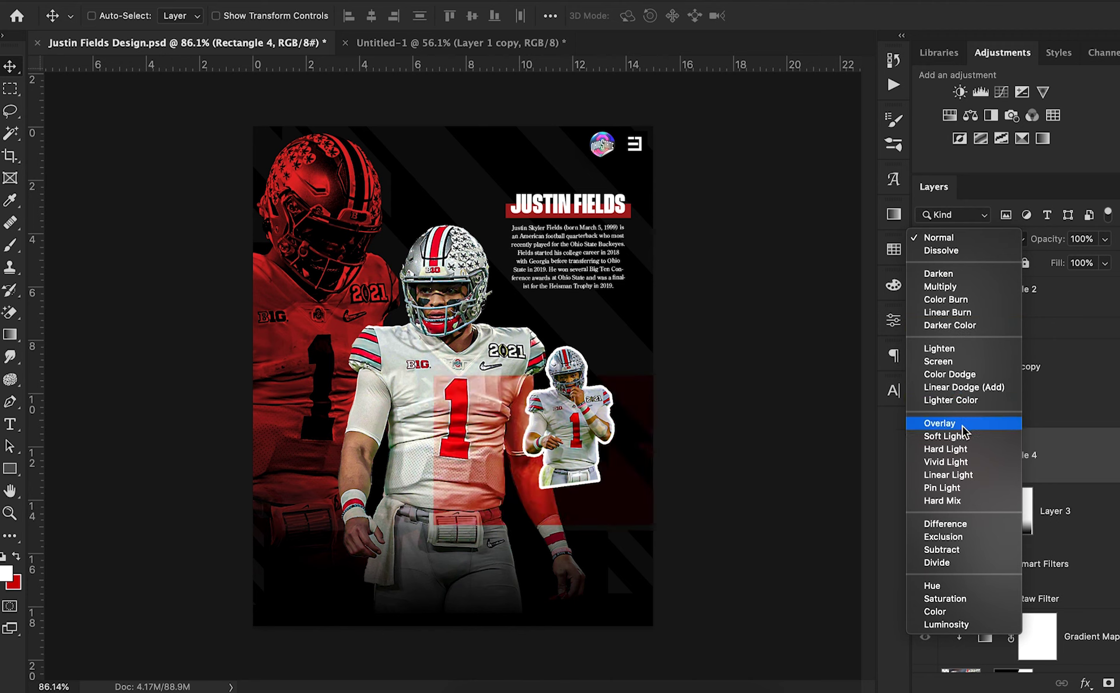
pyautogui.click(961, 479)
# Move the small outlined player slightly up and the red rectangle behind it slightly down
pyautogui.click(1057, 378)
pyautogui.moveTo(682, 414); pyautogui.dragTo(680, 403)
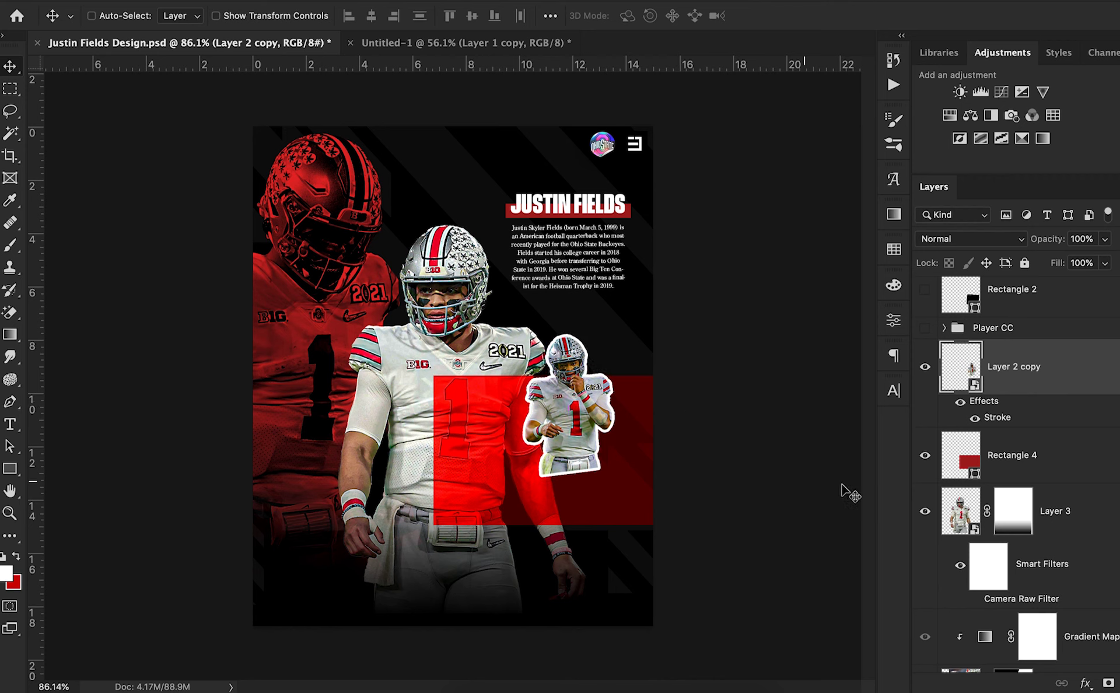
pyautogui.click(1031, 470)
pyautogui.moveTo(738, 482); pyautogui.dragTo(733, 493)
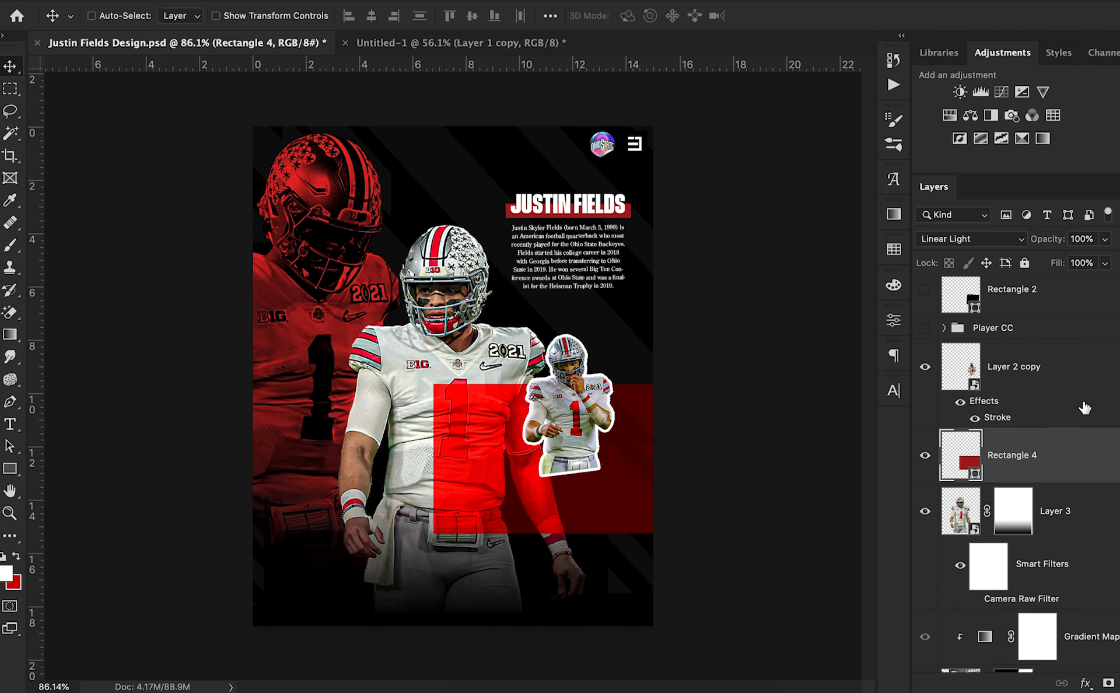
# Add a Multiply drop shadow to the Layer 2 copy player alongside its stroke
pyautogui.click(1086, 406)
pyautogui.doubleClick(1086, 407)
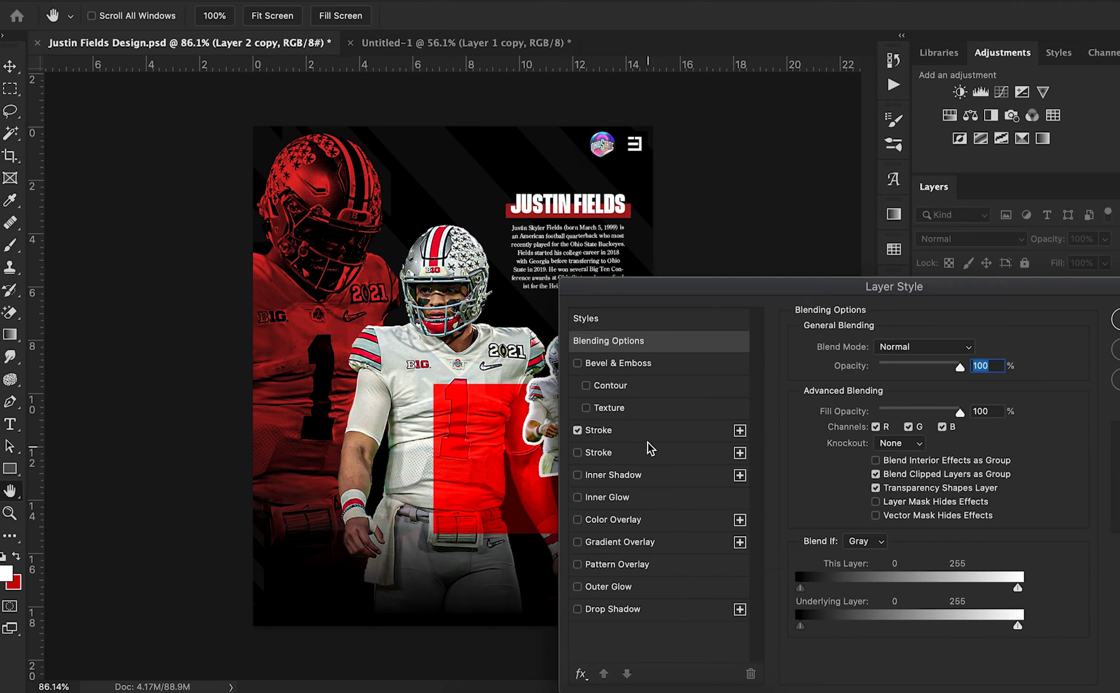
pyautogui.click(640, 608)
pyautogui.moveTo(681, 294); pyautogui.dragTo(866, 298)
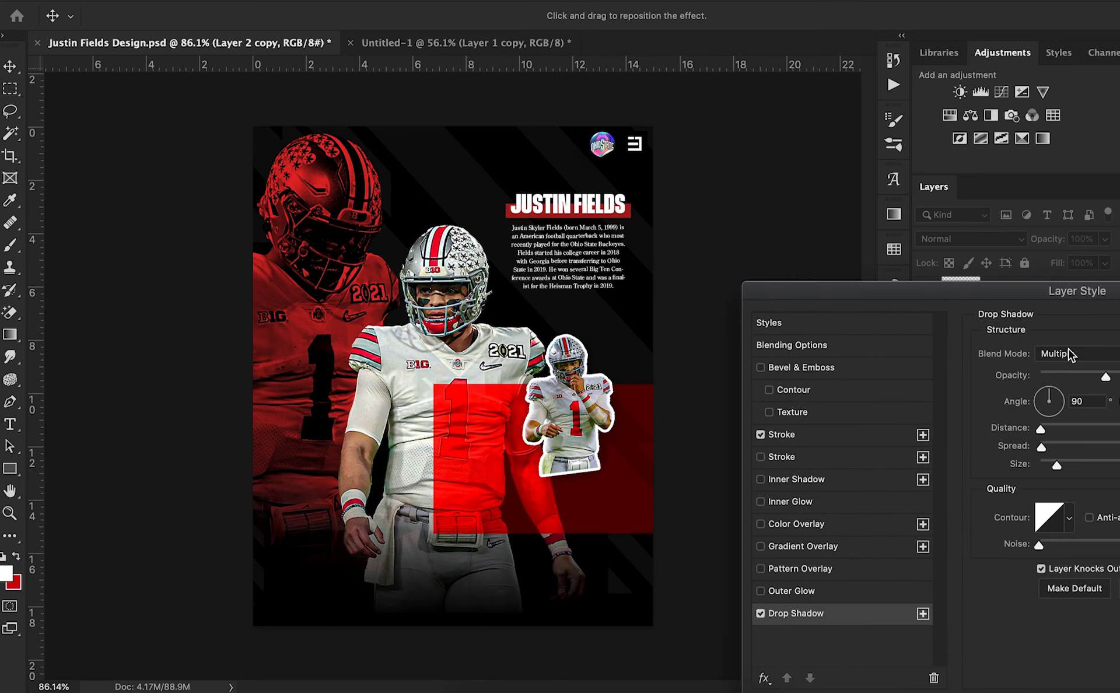
pyautogui.moveTo(1086, 373); pyautogui.dragTo(1083, 378)
pyautogui.moveTo(1043, 303); pyautogui.dragTo(1009, 308)
pyautogui.press('Return')
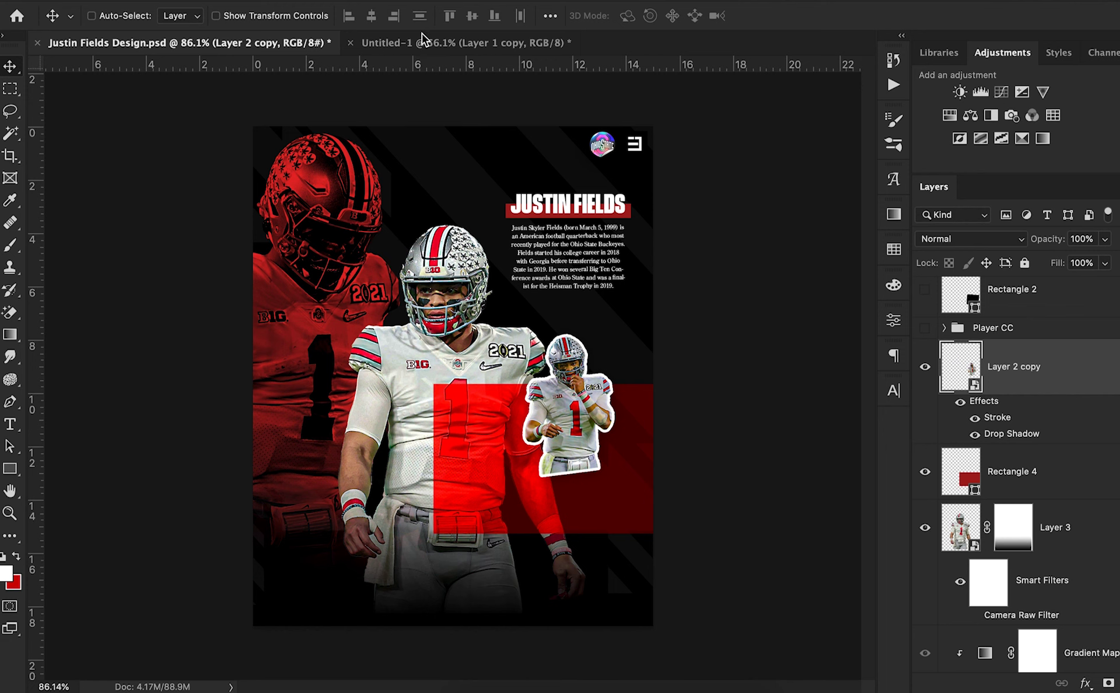
# Switch to the Untitled-1 document and toggle the Layer 1 copy helmet photo to examine the original autograph image
pyautogui.click(434, 45)
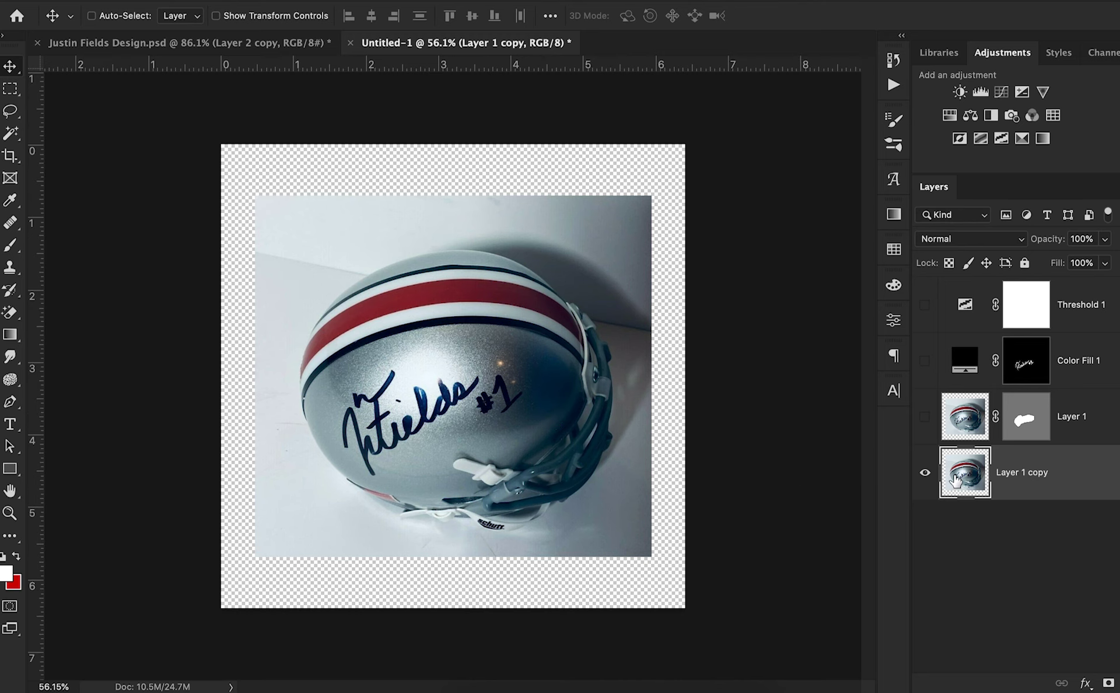
pyautogui.click(925, 475)
pyautogui.click(925, 474)
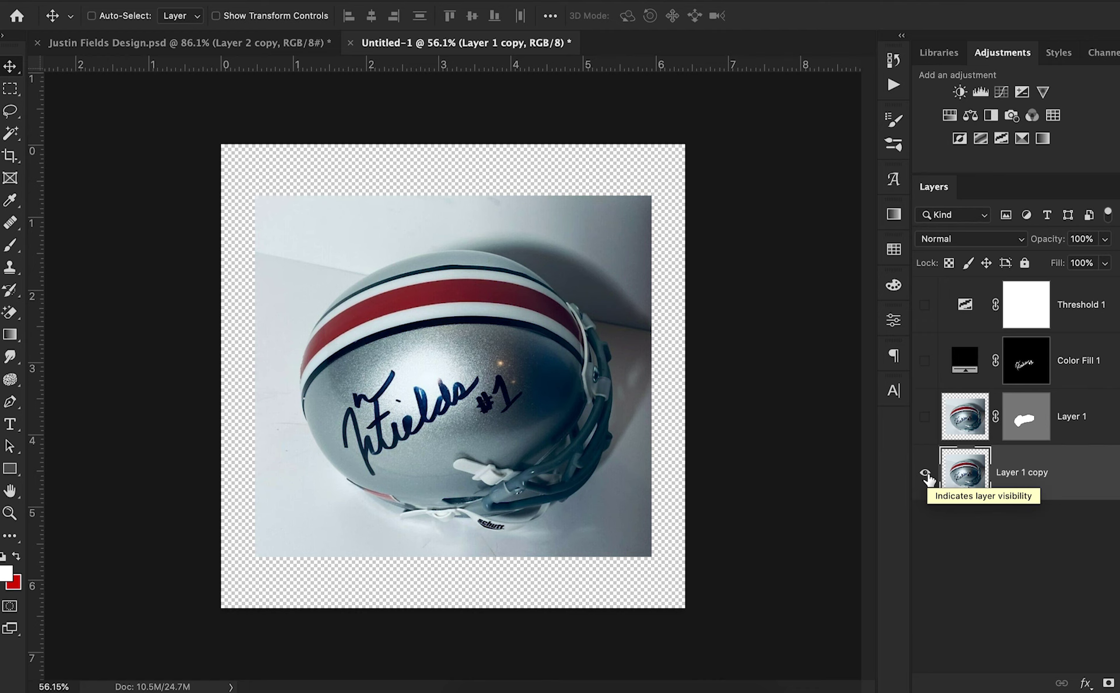
pyautogui.click(926, 474)
pyautogui.click(925, 474)
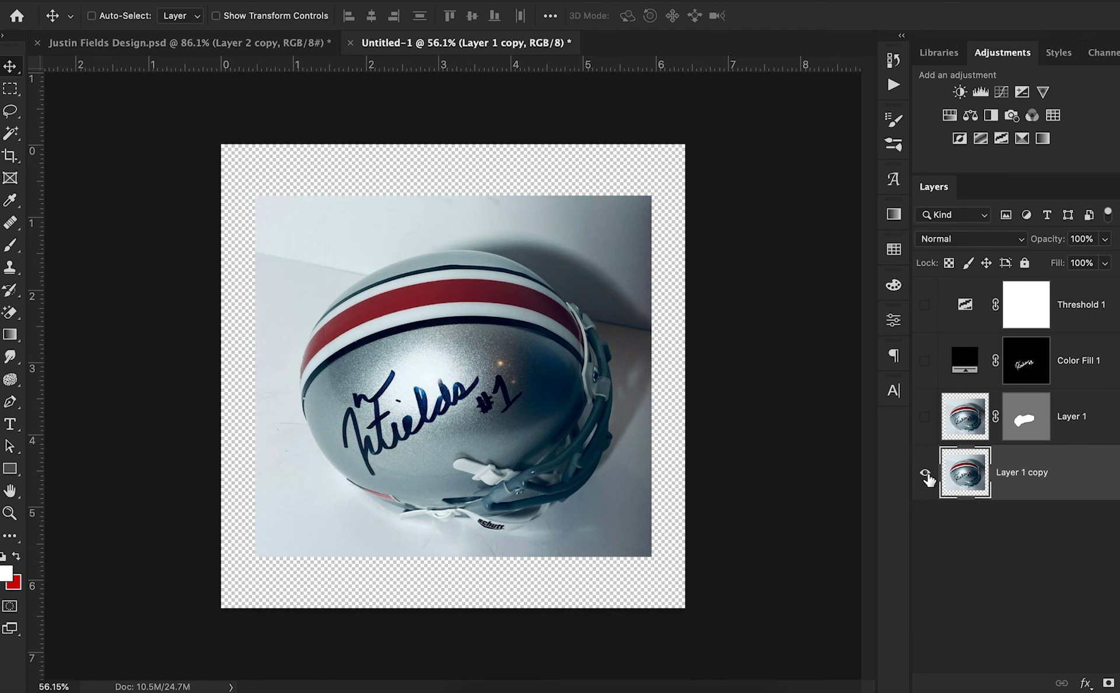
# Show the masked autograph cutout on Layer 1 and hide the full helmet photo on Layer 1 copy
pyautogui.click(926, 418)
pyautogui.click(925, 474)
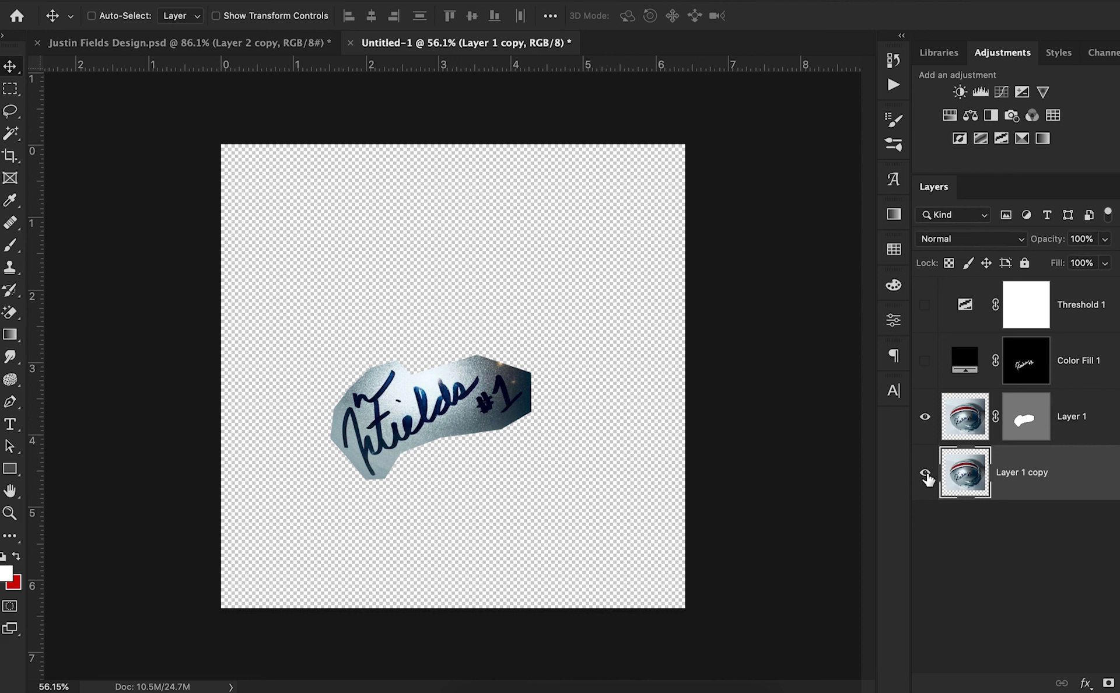
pyautogui.click(925, 474)
pyautogui.click(926, 474)
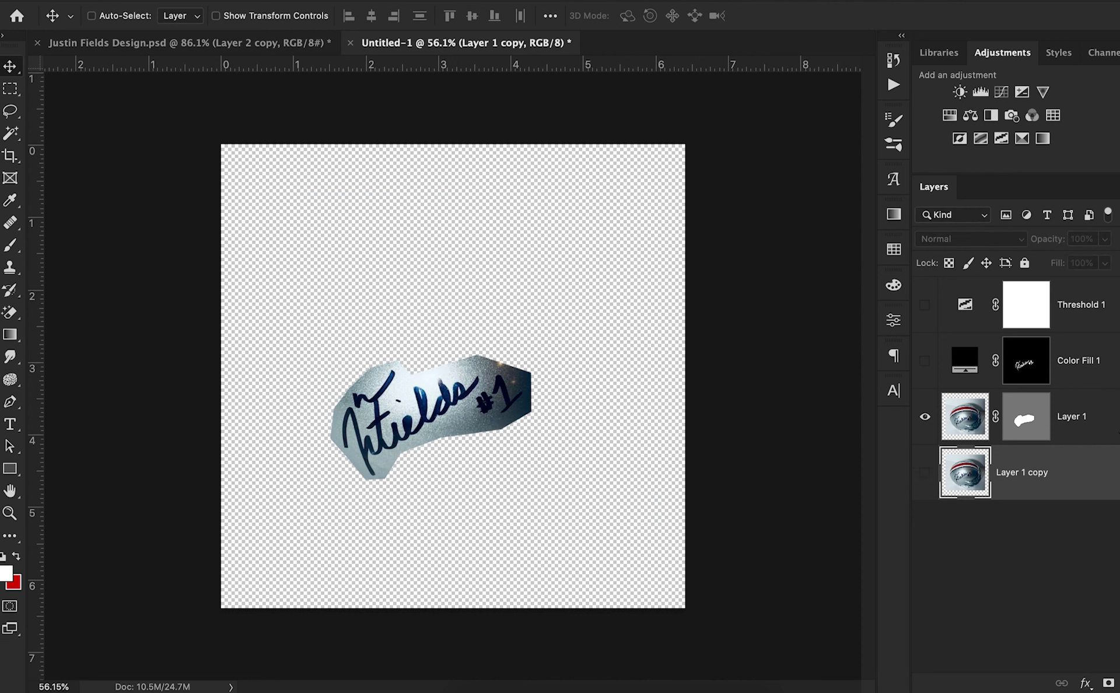
pyautogui.click(1118, 433)
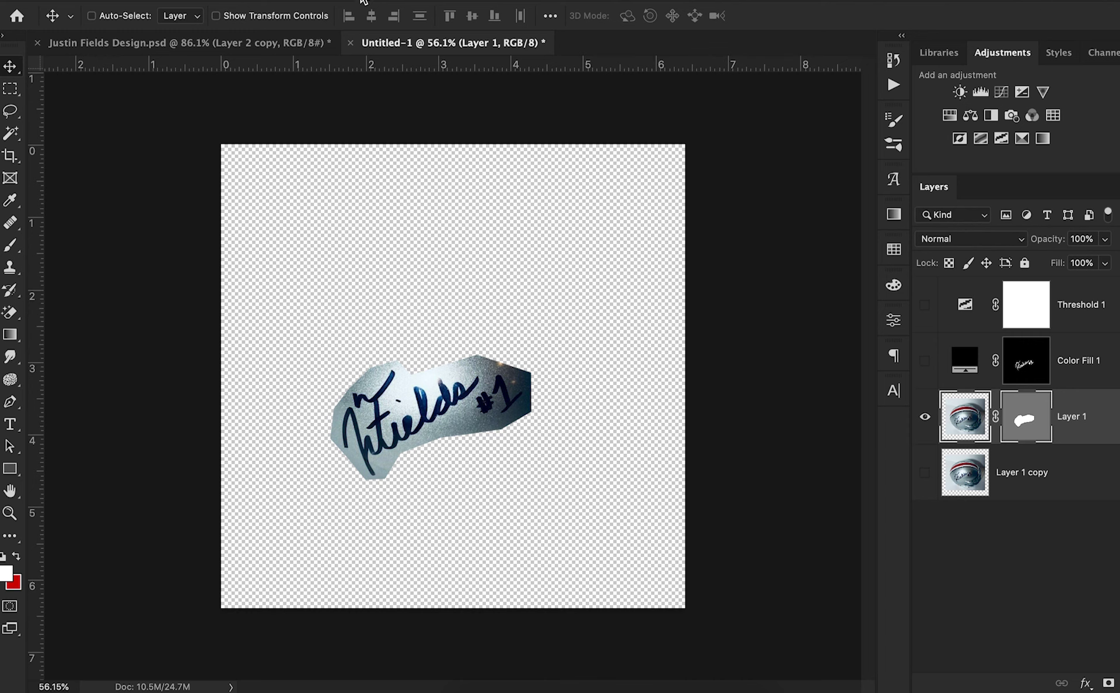
pyautogui.click(364, 3)
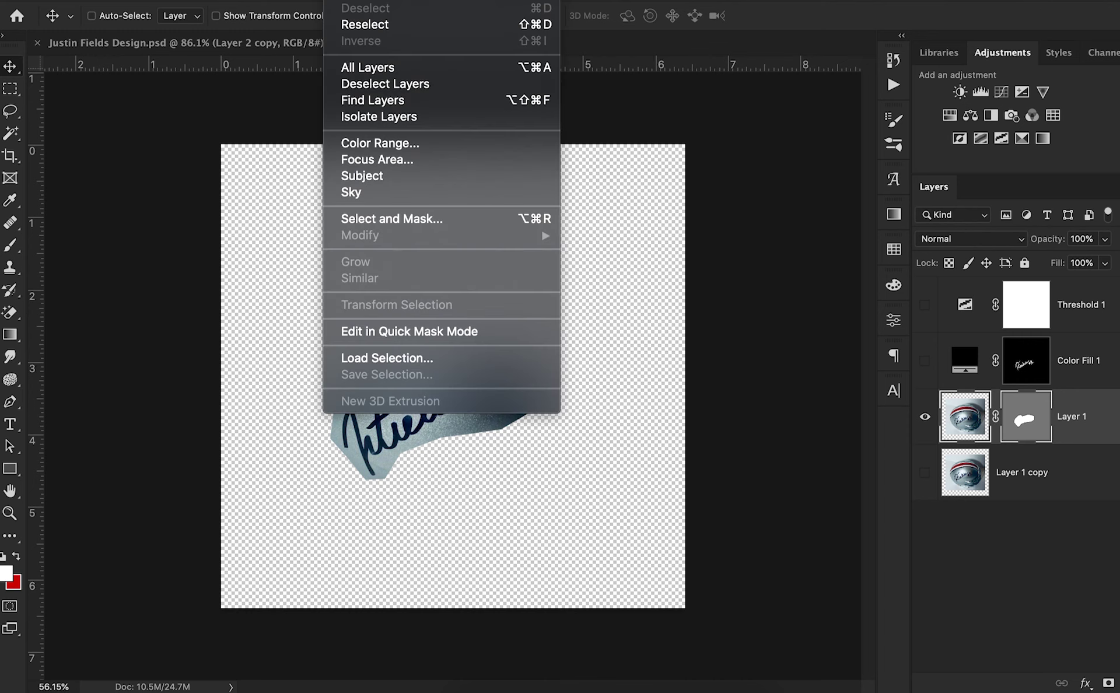
pyautogui.click(383, 143)
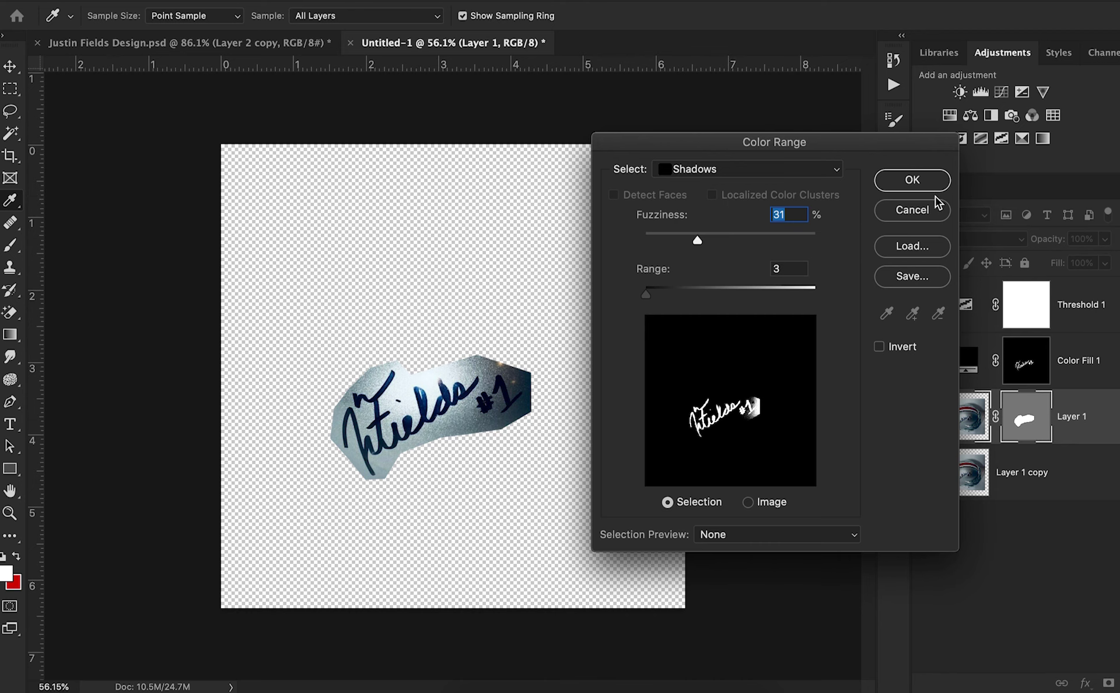
pyautogui.click(923, 211)
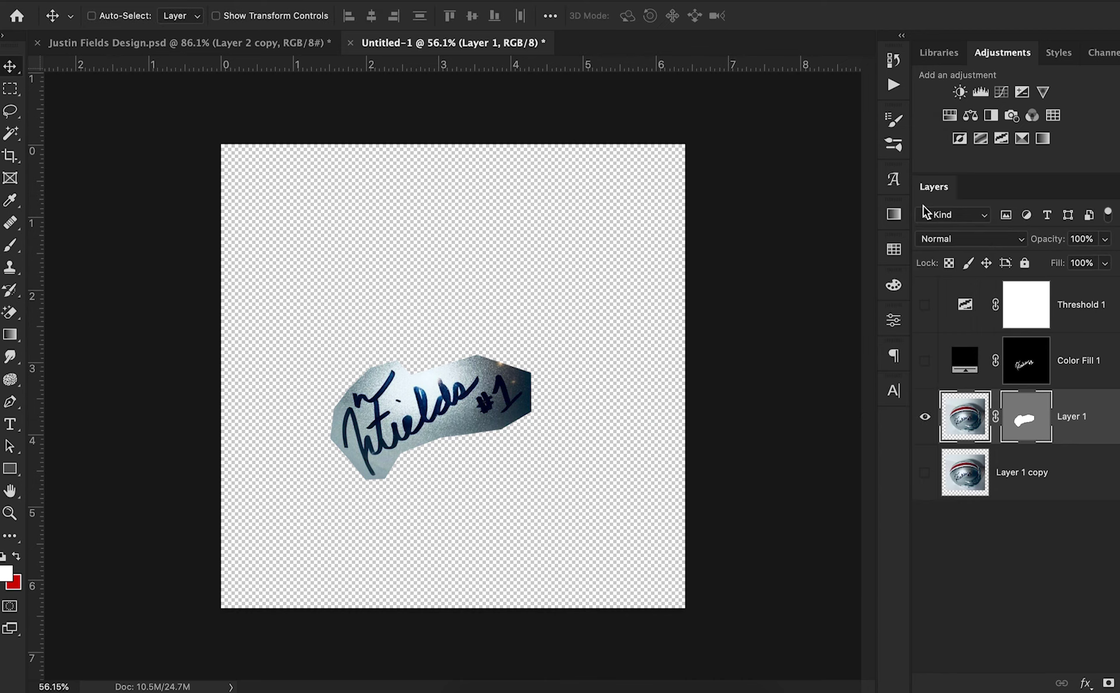
# Show the Color Fill 1 signature and hide Layer 1, comparing the extracted signature with the original cutout
pyautogui.click(925, 362)
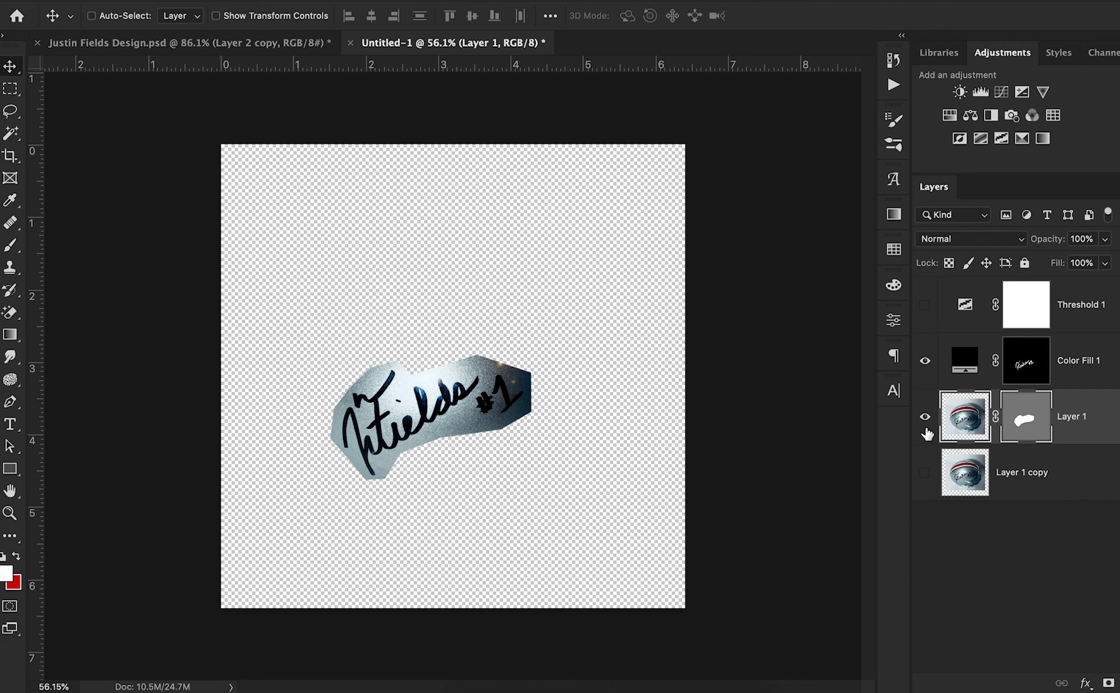
pyautogui.click(925, 426)
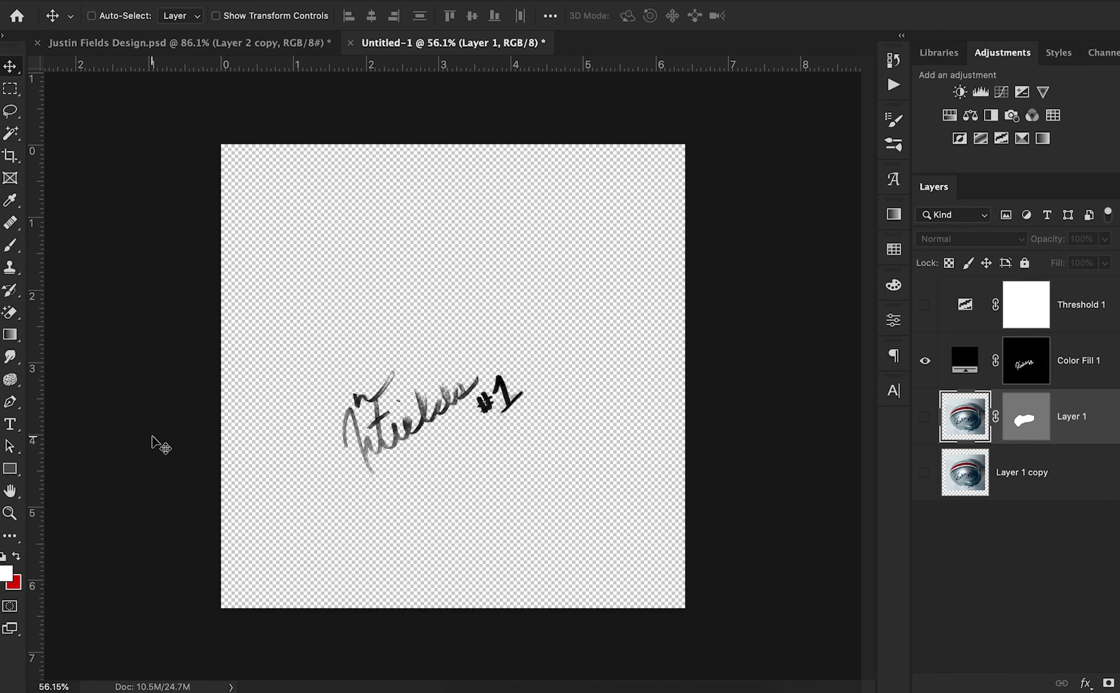
pyautogui.click(10, 513)
pyautogui.moveTo(375, 395); pyautogui.dragTo(436, 396)
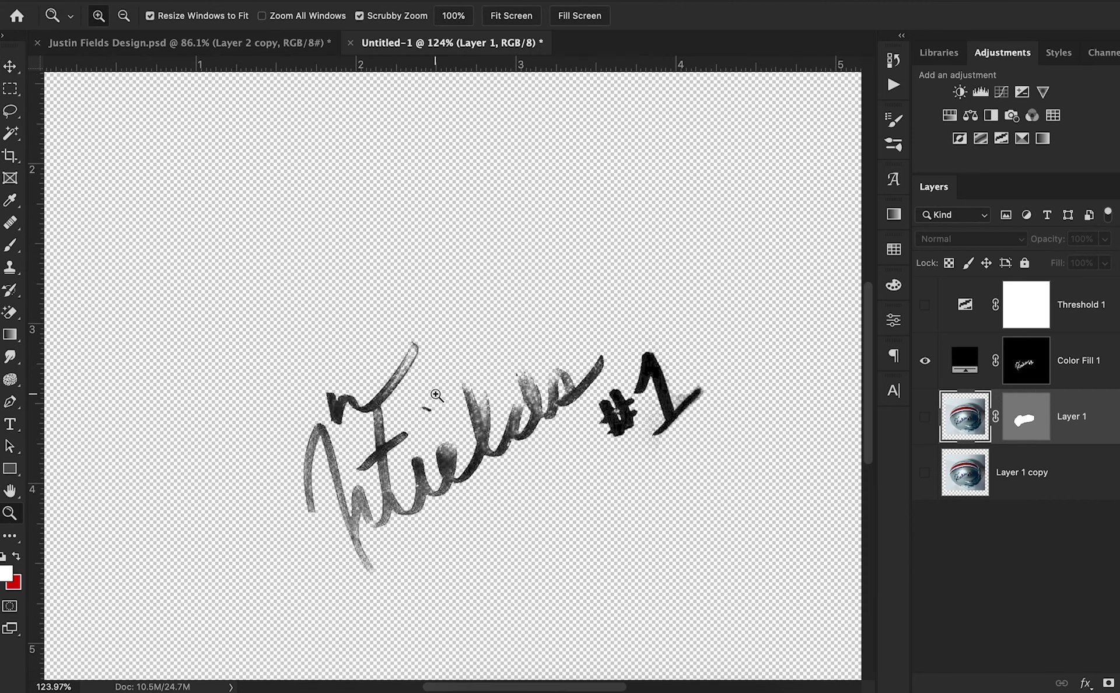
pyautogui.click(924, 417)
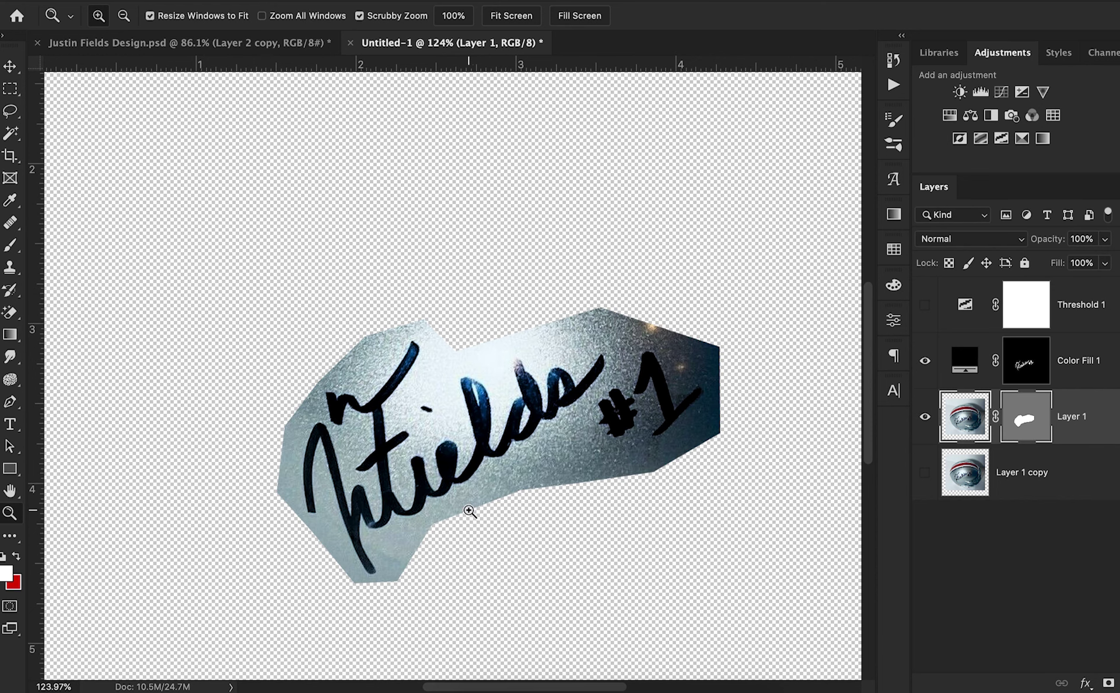
pyautogui.click(924, 418)
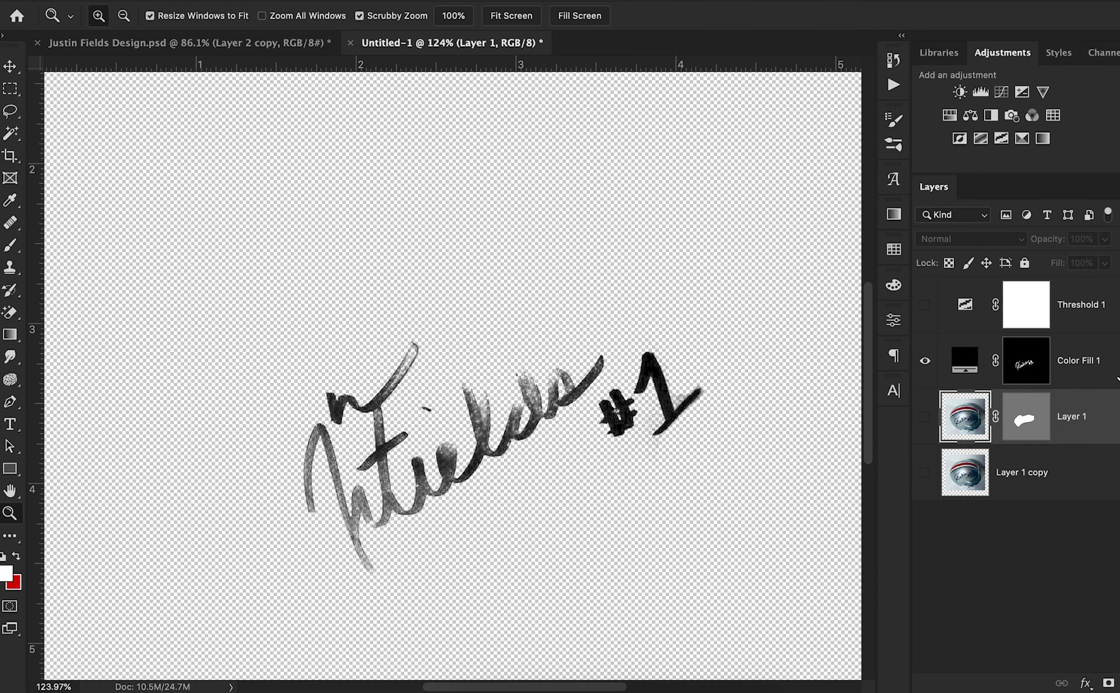
# Paint black on the Color Fill 1 mask with a 27 px brush to remove stray specks around the signature's #1
pyautogui.click(1084, 367)
pyautogui.moveTo(718, 394); pyautogui.dragTo(744, 415)
pyautogui.press('super+backslash')
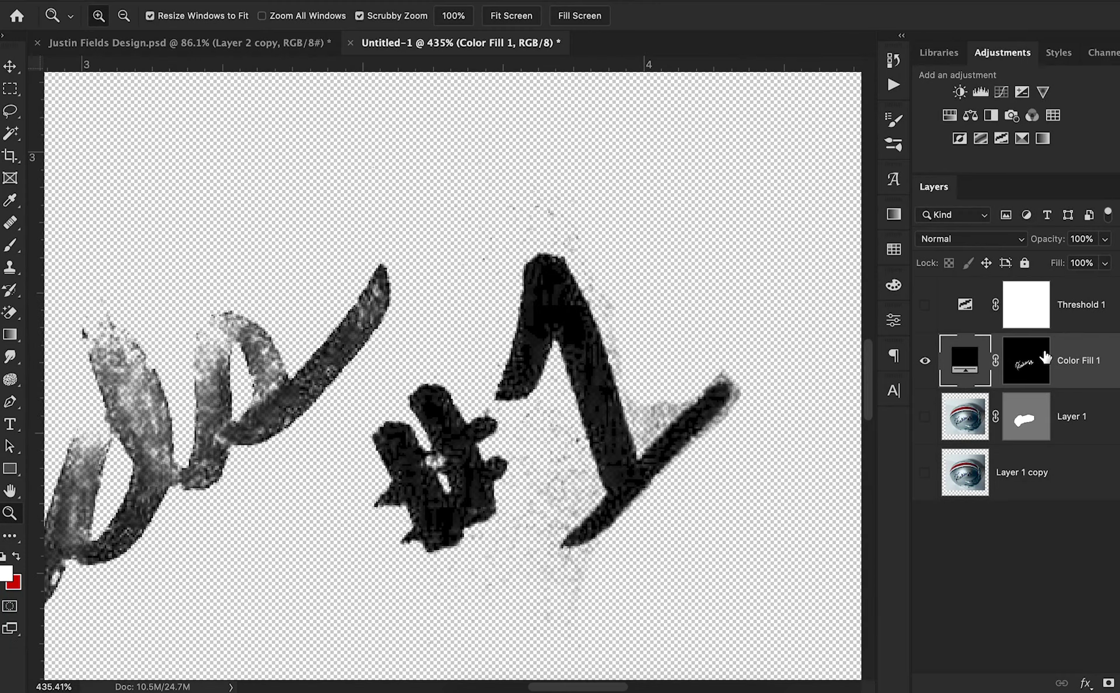
pyautogui.press('d')
pyautogui.scroll(-4, 665, 545)
pyautogui.scroll(1, 665, 543)
pyautogui.press('b')
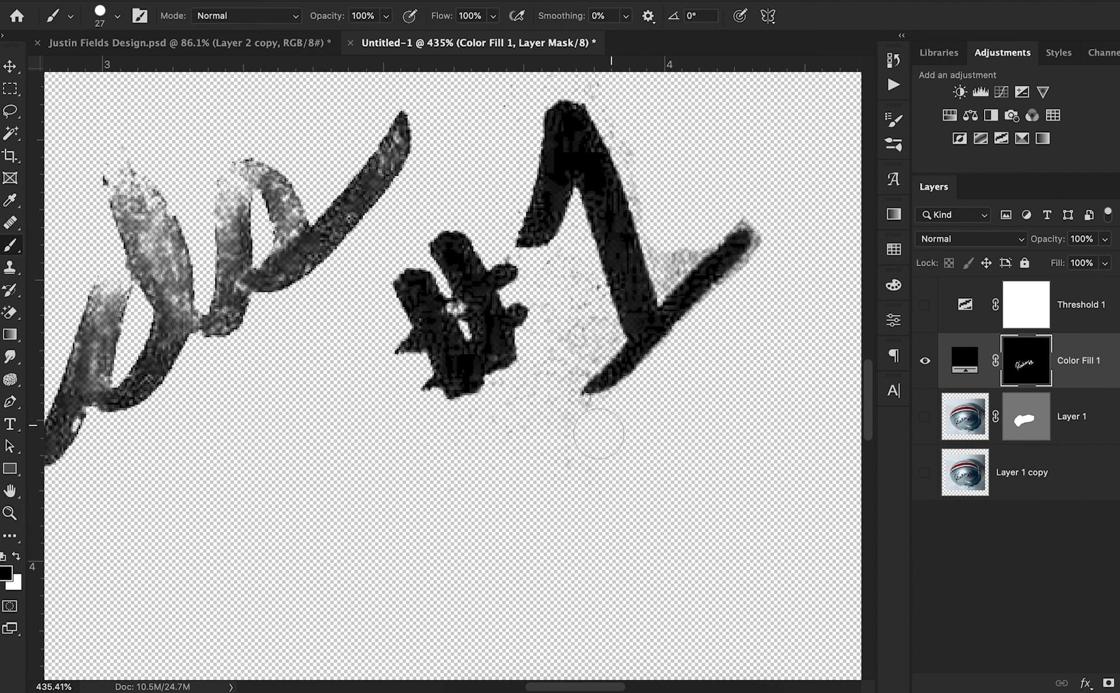
pyautogui.moveTo(543, 398)
pyautogui.mouseDown()
pyautogui.moveTo(552, 366)
pyautogui.moveTo(591, 334)
pyautogui.moveTo(586, 292)
pyautogui.moveTo(565, 282)
pyautogui.mouseUp()
pyautogui.moveTo(694, 232); pyautogui.dragTo(671, 257)
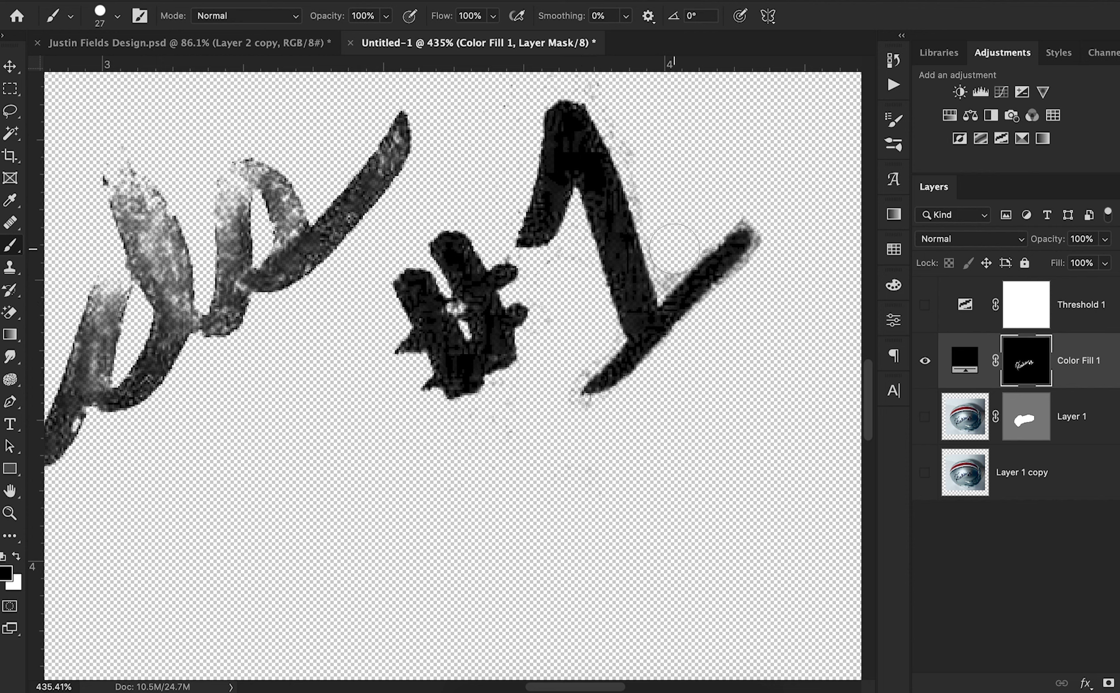
pyautogui.moveTo(653, 180); pyautogui.dragTo(633, 145)
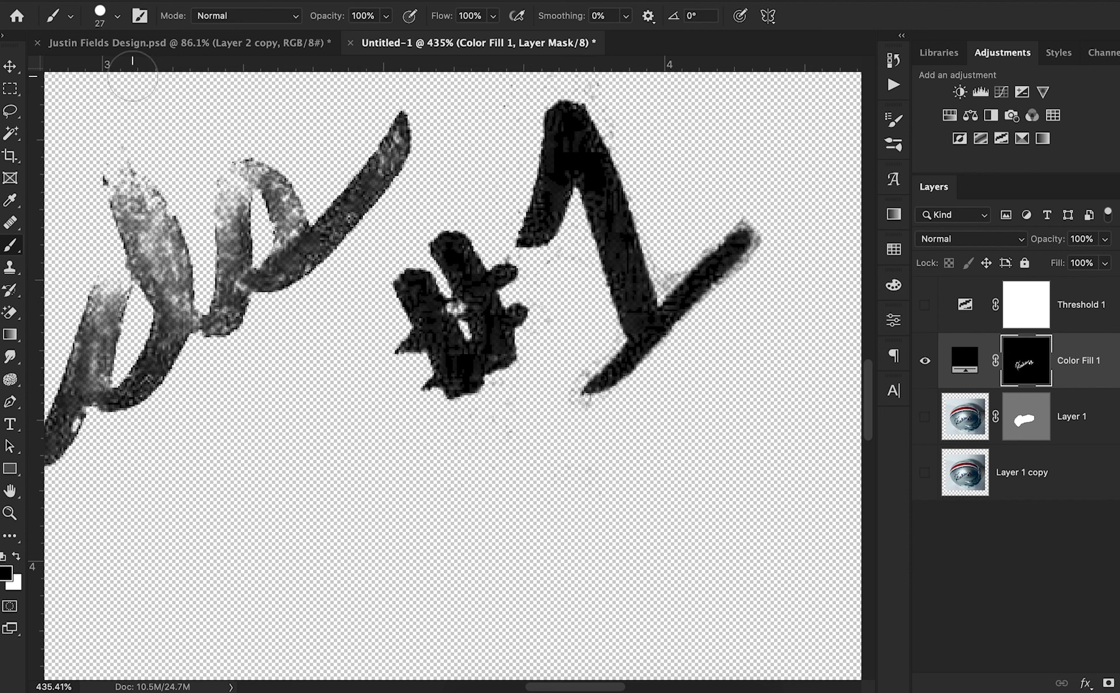
# Paint black on the Color Fill 1 mask with a 20 px brush to clean the grey smudge beside the signature's 1
pyautogui.click(104, 28)
pyautogui.moveTo(108, 70); pyautogui.dragTo(100, 70)
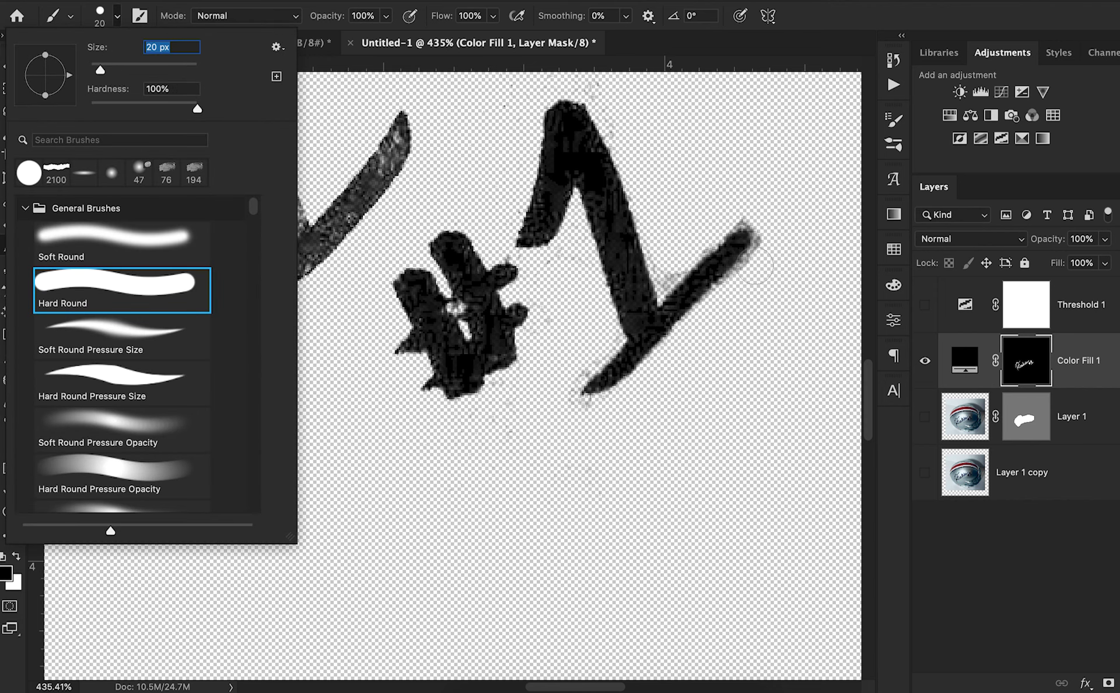
pyautogui.click(671, 264)
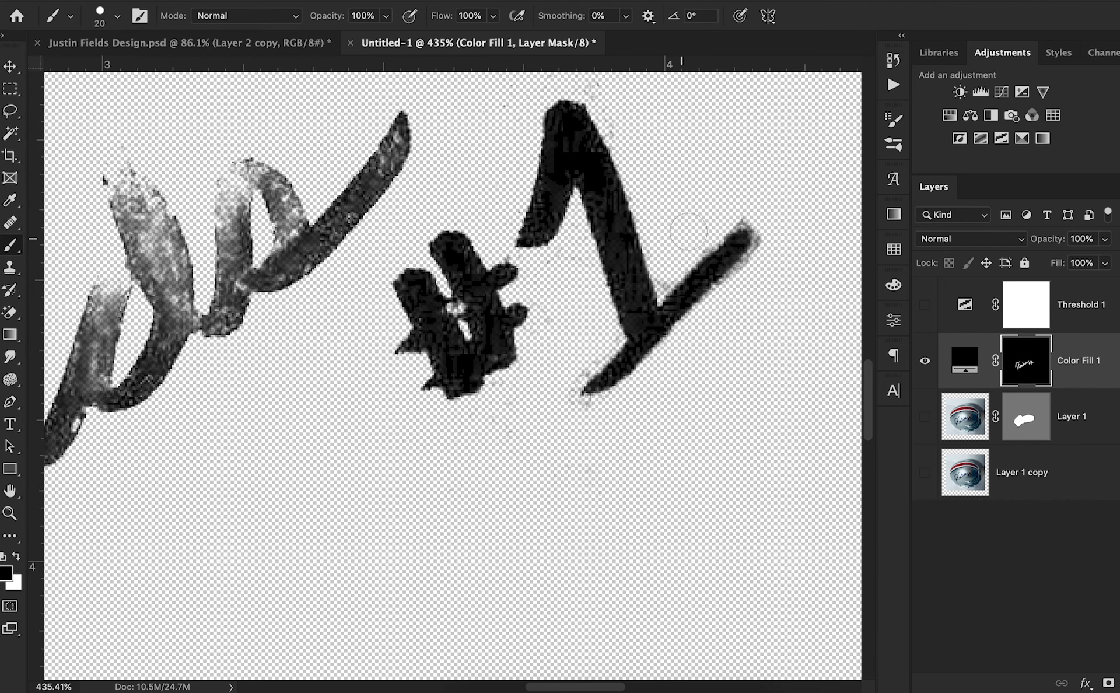
pyautogui.scroll(5, 658, 162)
pyautogui.hscroll(-2, 658, 162)
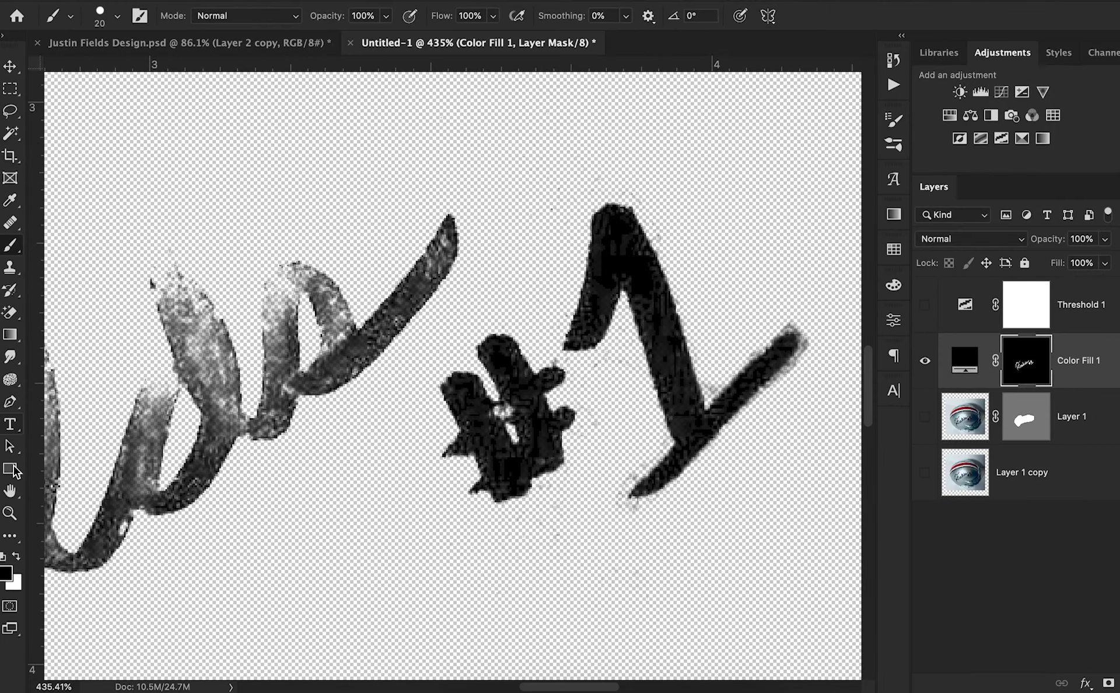
# Copy the Color Fill 1 signature layer from Untitled-1 into the Justin Fields Design.psd poster document
pyautogui.click(10, 512)
pyautogui.moveTo(431, 261); pyautogui.dragTo(296, 291)
pyautogui.click(10, 66)
pyautogui.moveTo(964, 361)
pyautogui.mouseDown()
pyautogui.moveTo(263, 95)
pyautogui.moveTo(238, 41)
pyautogui.moveTo(481, 458)
pyautogui.moveTo(575, 533)
pyautogui.moveTo(550, 519)
pyautogui.mouseUp()
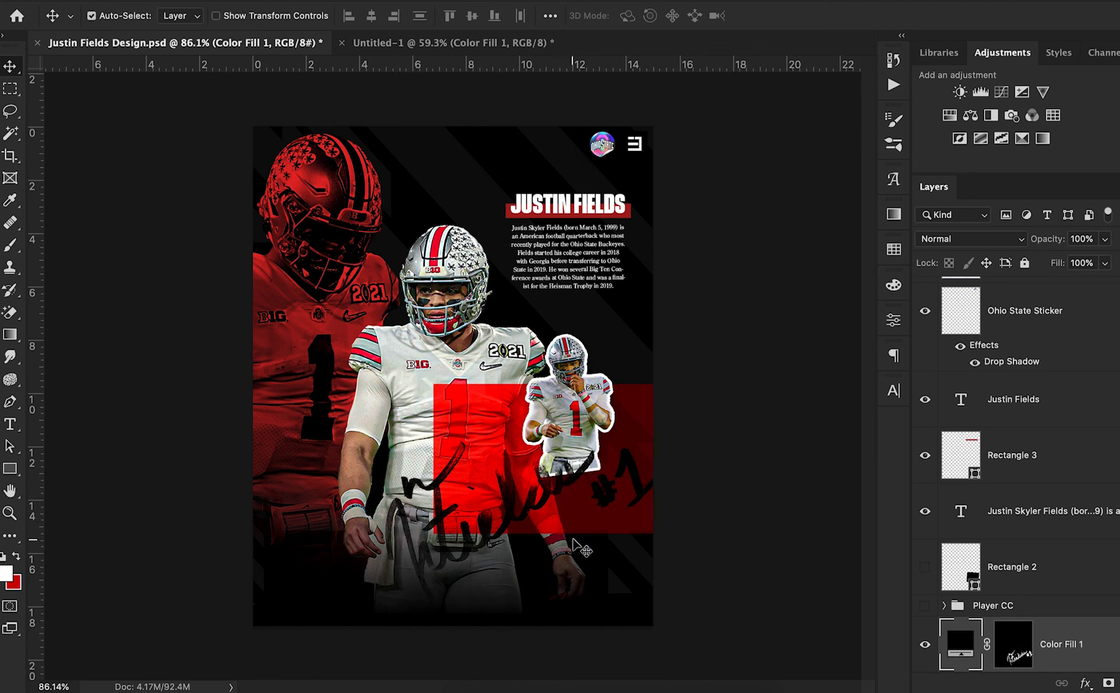
pyautogui.hotkey('ctrl', 't')
pyautogui.moveTo(383, 418); pyautogui.dragTo(449, 458)
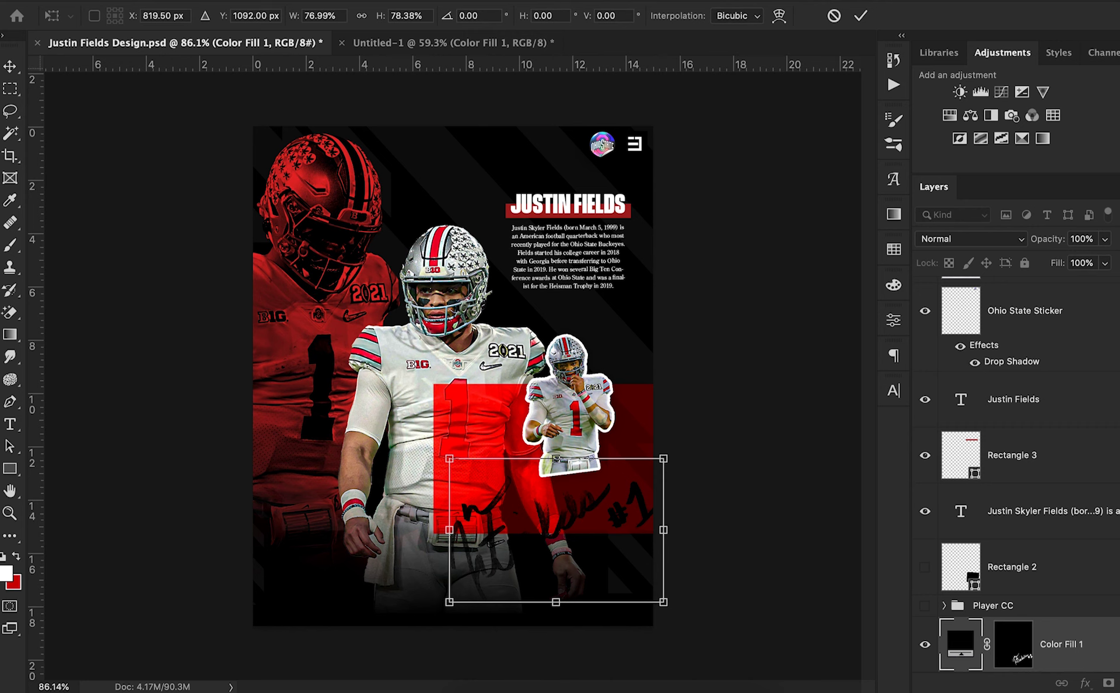
pyautogui.click(834, 15)
# Scale the signature proportionally to 64.84% and place it just below the sticker-style player, overlapping the red rectangle
pyautogui.hotkey('ctrl', 't')
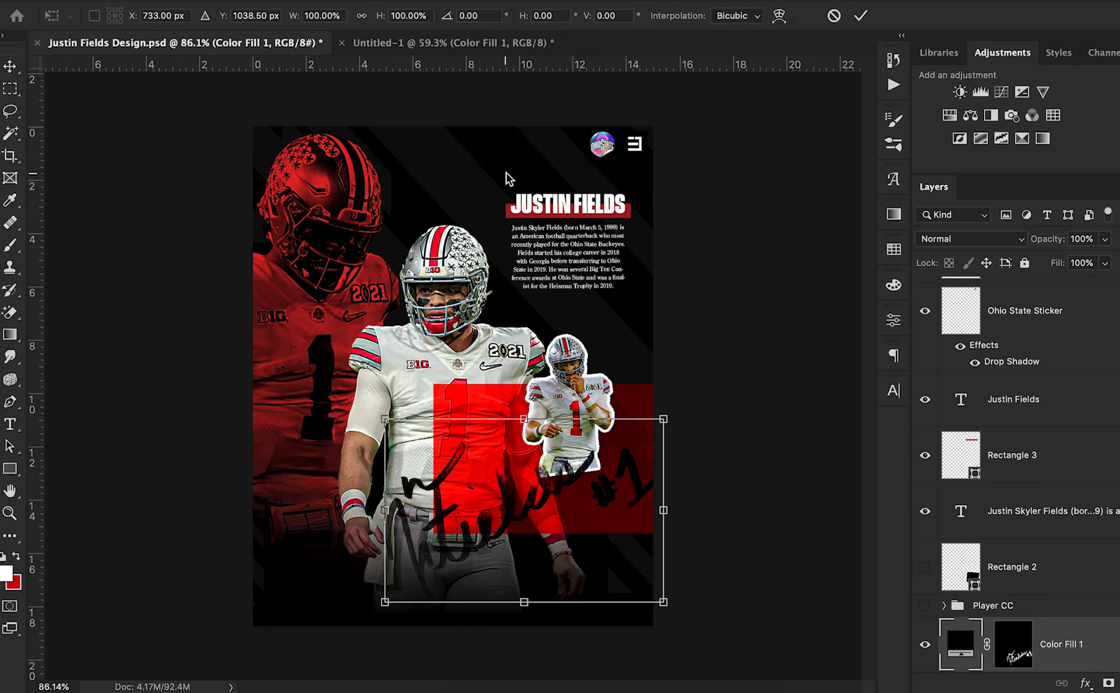
pyautogui.moveTo(384, 417); pyautogui.dragTo(498, 504)
pyautogui.moveTo(533, 550); pyautogui.dragTo(503, 525)
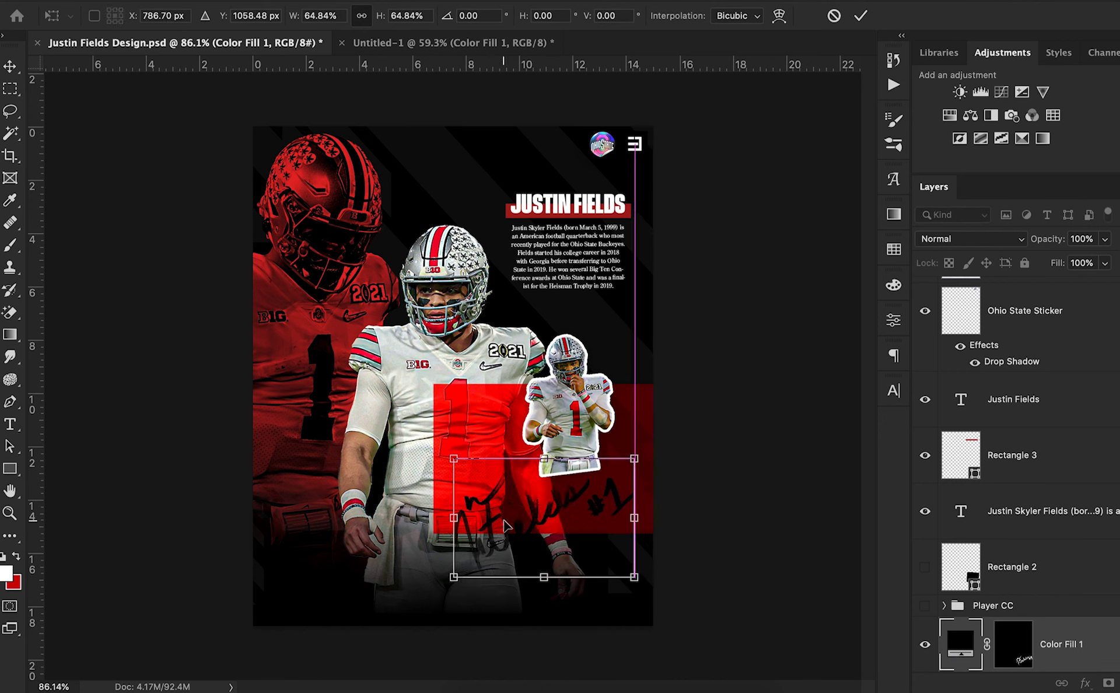
pyautogui.click(861, 16)
# Change the signature's Color Fill 1 color to white (ffffff)
pyautogui.scroll(-3, 1094, 574)
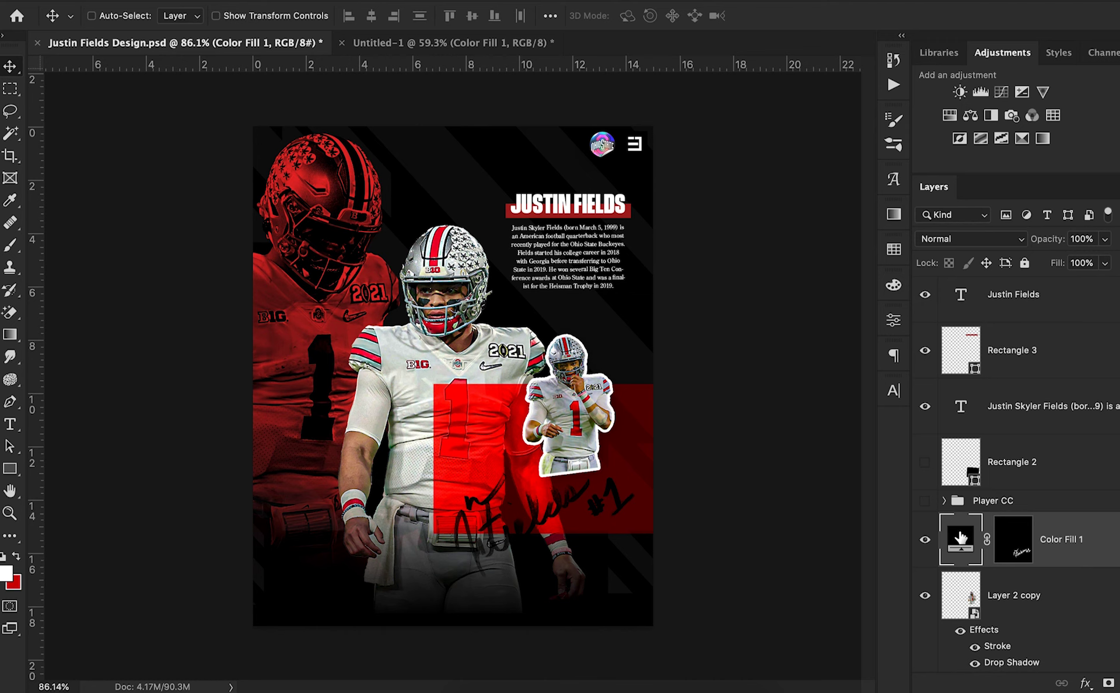
pyautogui.doubleClick(960, 535)
pyautogui.moveTo(789, 408); pyautogui.dragTo(645, 197)
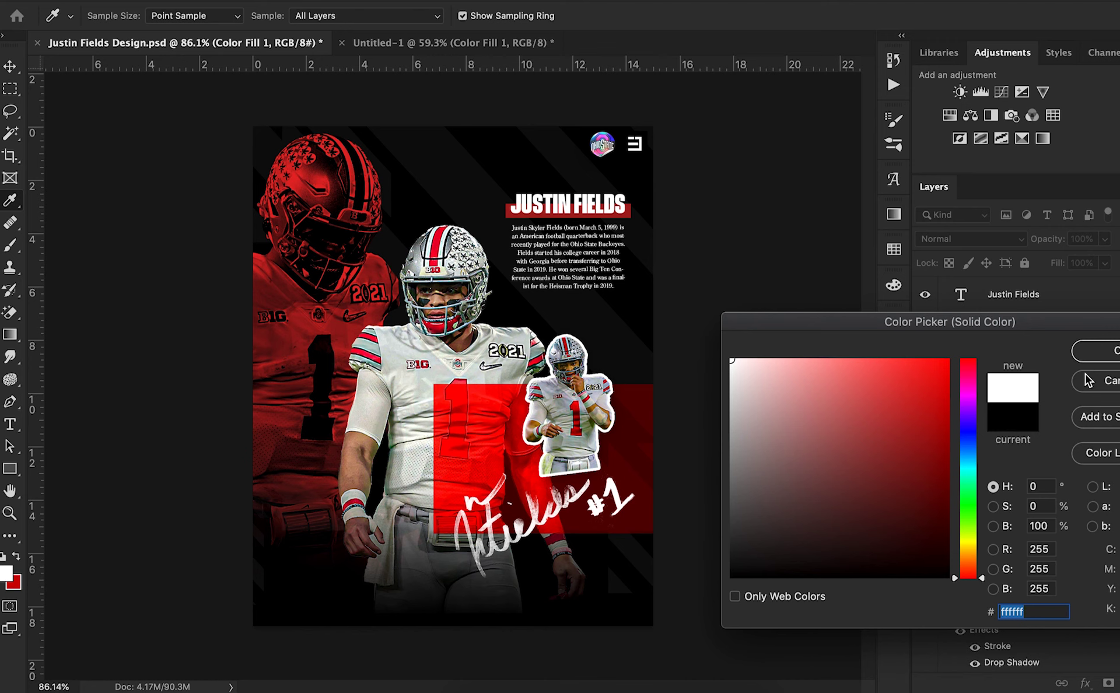
pyautogui.click(1097, 351)
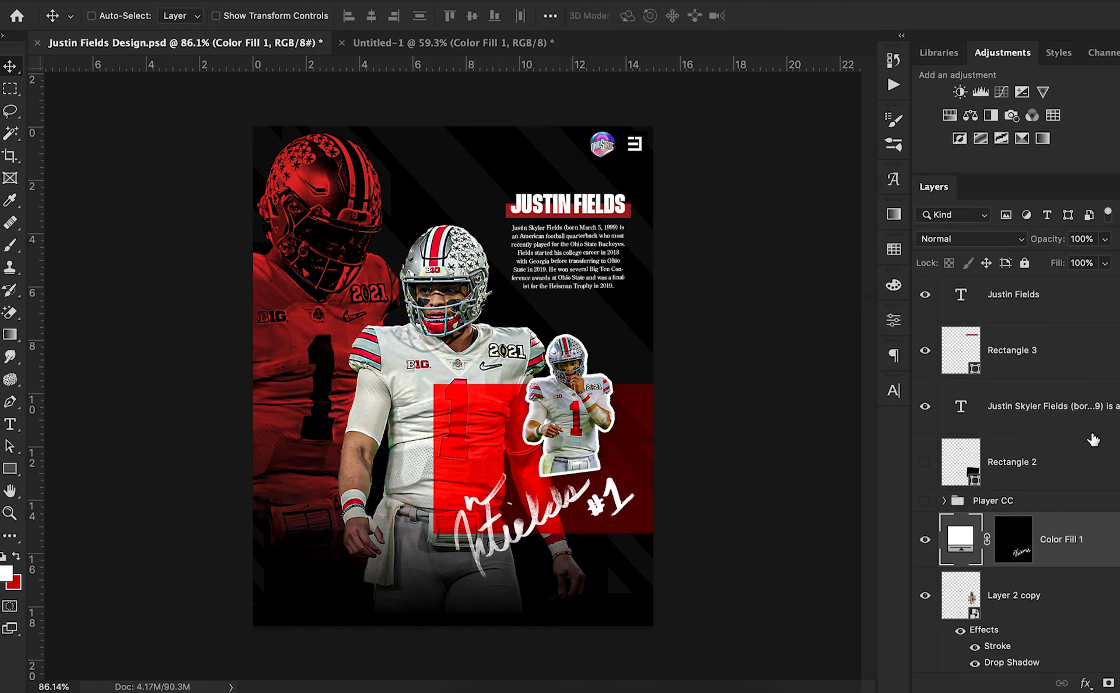
# Try moving the Ohio State Sticker below the signature, scaled to 156.75% and rotated -24.25 degrees
pyautogui.scroll(5, 1092, 439)
pyautogui.click(1062, 552)
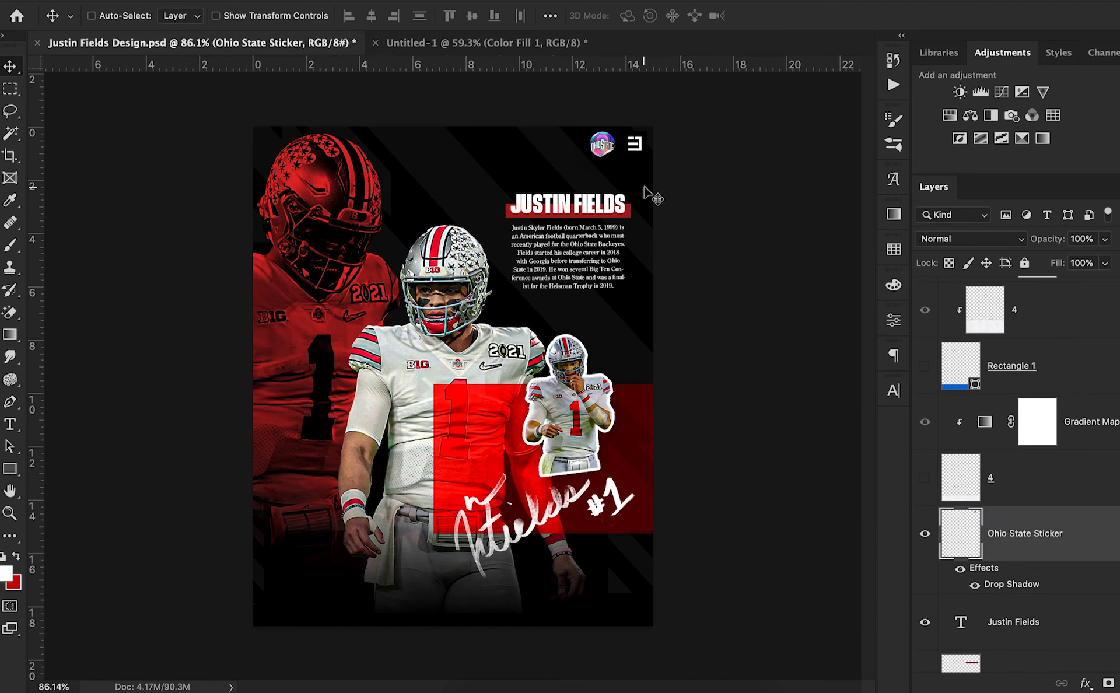
pyautogui.moveTo(624, 147)
pyautogui.mouseDown()
pyautogui.moveTo(596, 602)
pyautogui.moveTo(600, 537)
pyautogui.moveTo(655, 600)
pyautogui.moveTo(617, 563)
pyautogui.moveTo(662, 514)
pyautogui.mouseUp()
pyautogui.hotkey('ctrl', 't')
pyautogui.moveTo(600, 545); pyautogui.dragTo(583, 524)
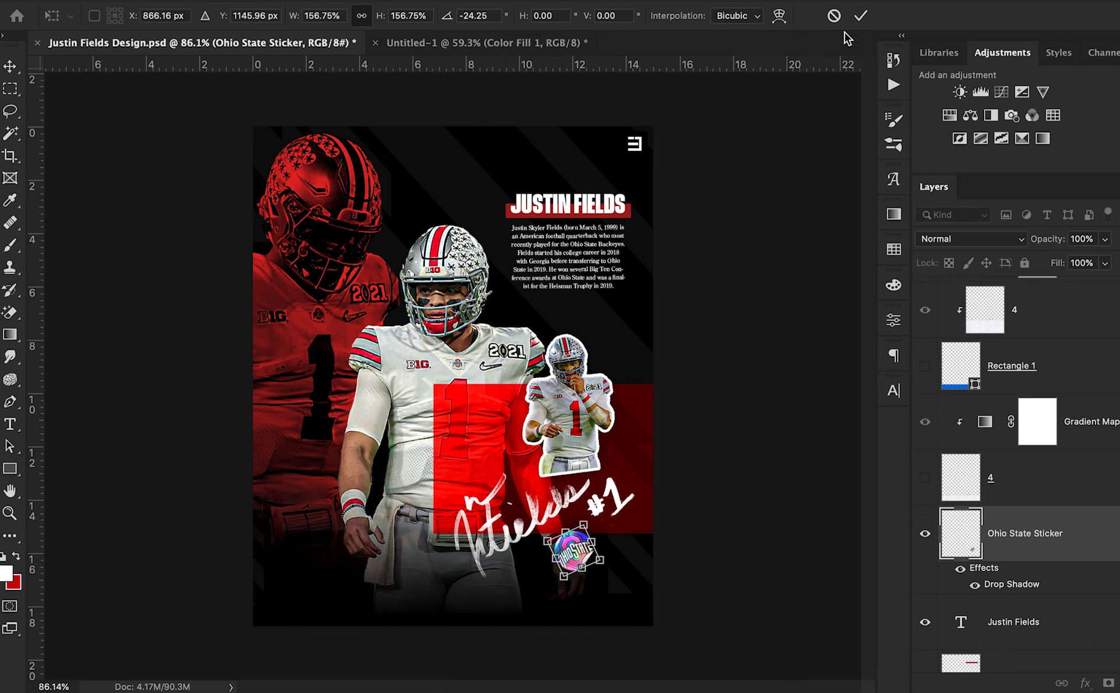
pyautogui.click(860, 16)
pyautogui.moveTo(620, 537); pyautogui.dragTo(614, 533)
pyautogui.moveTo(665, 572); pyautogui.dragTo(670, 577)
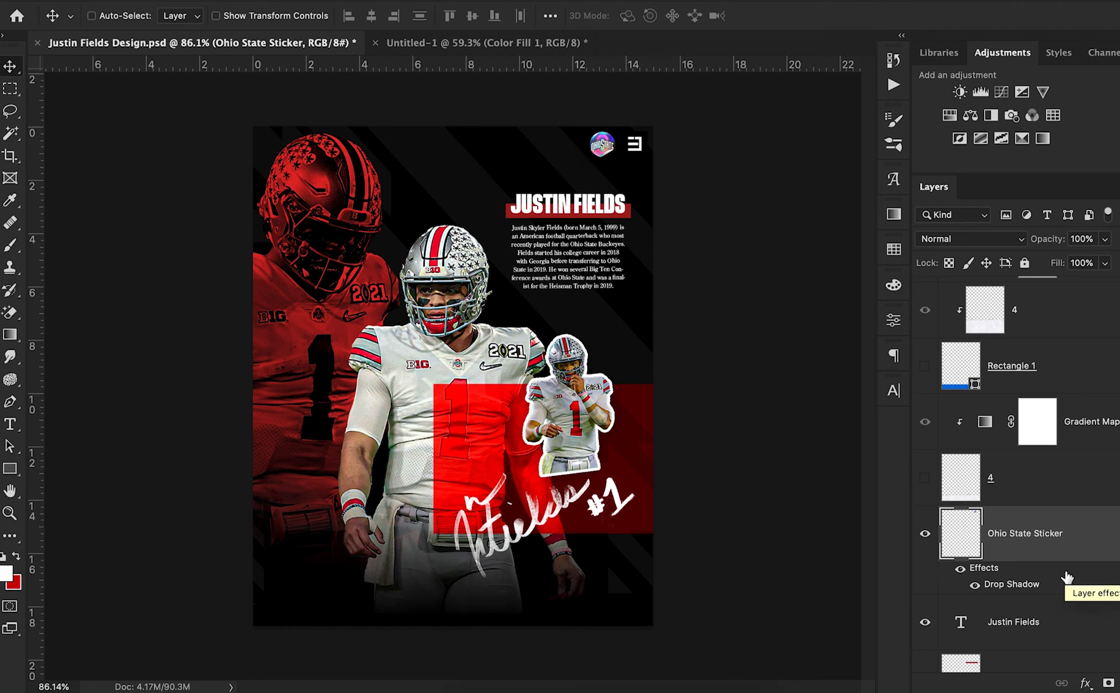
# Try the CC adjustment group over the poster with its Fill at 76% and 100%, hiding it again
pyautogui.scroll(-15, 1067, 578)
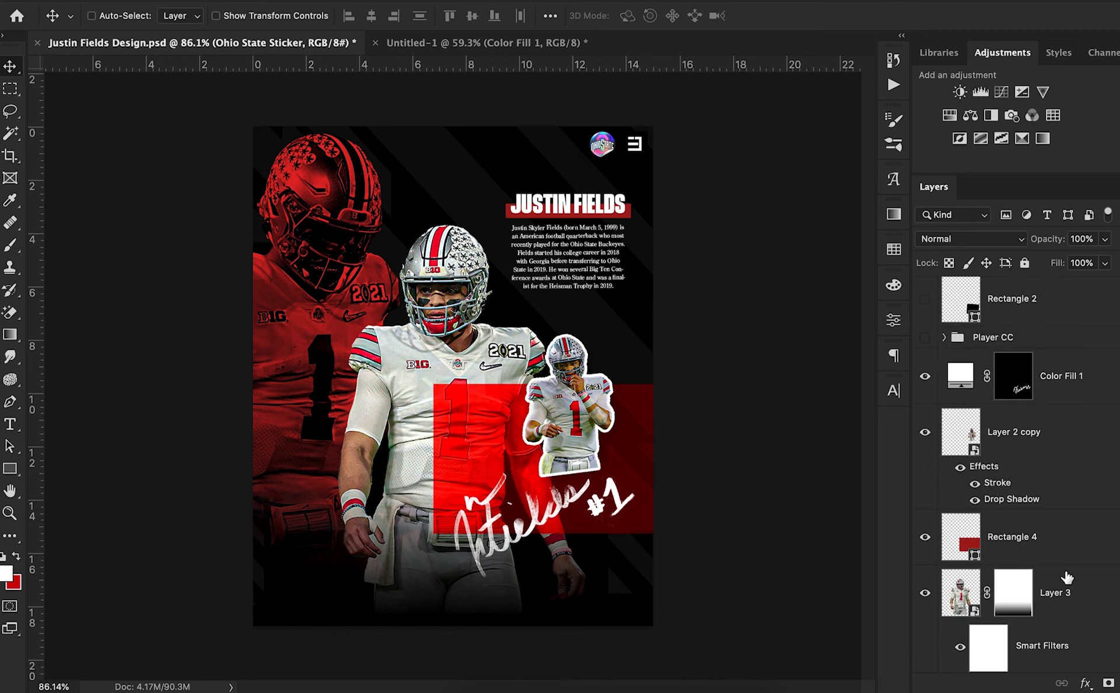
pyautogui.scroll(-3, 1067, 577)
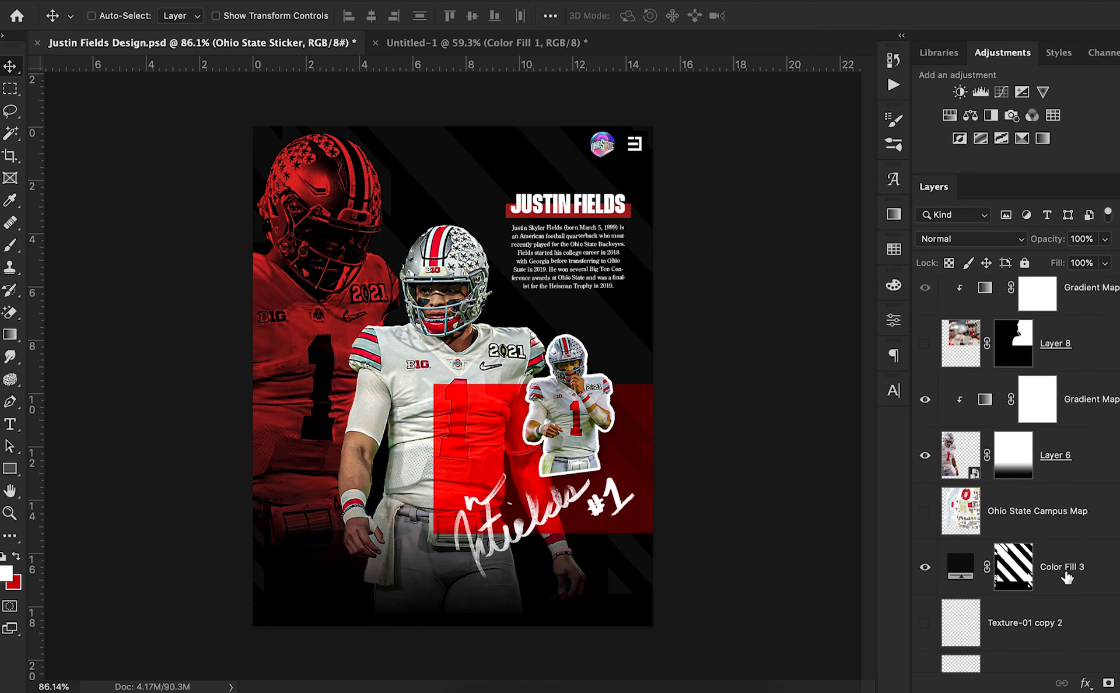
pyautogui.scroll(-3, 1067, 577)
pyautogui.scroll(-1, 1067, 577)
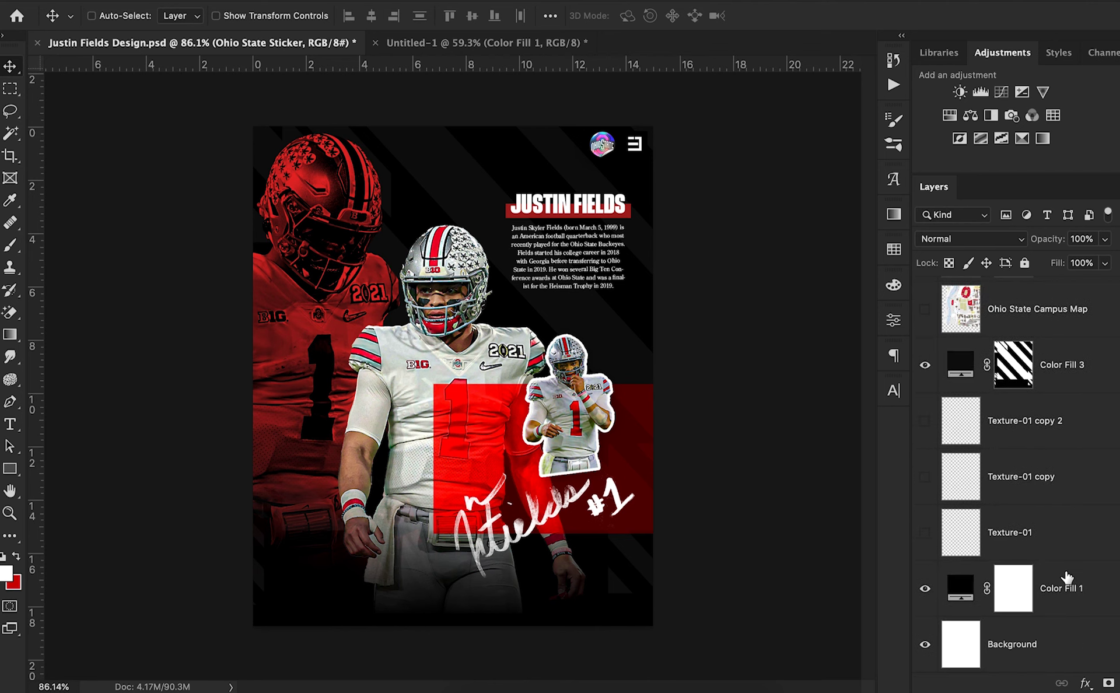
pyautogui.scroll(20, 1066, 577)
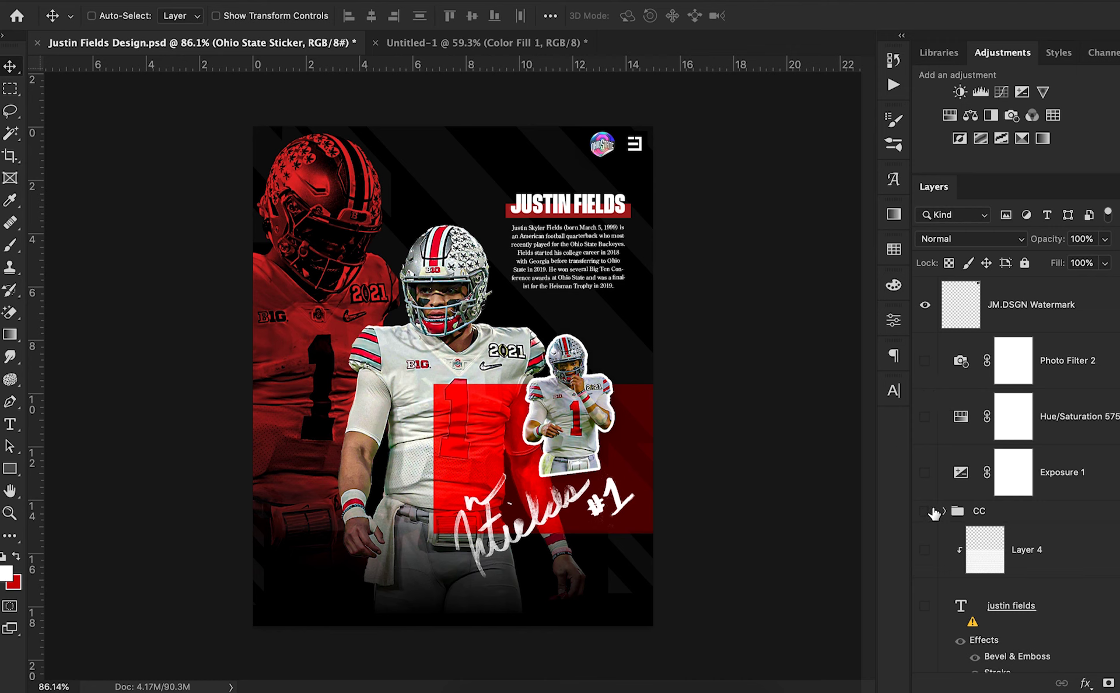
pyautogui.click(930, 511)
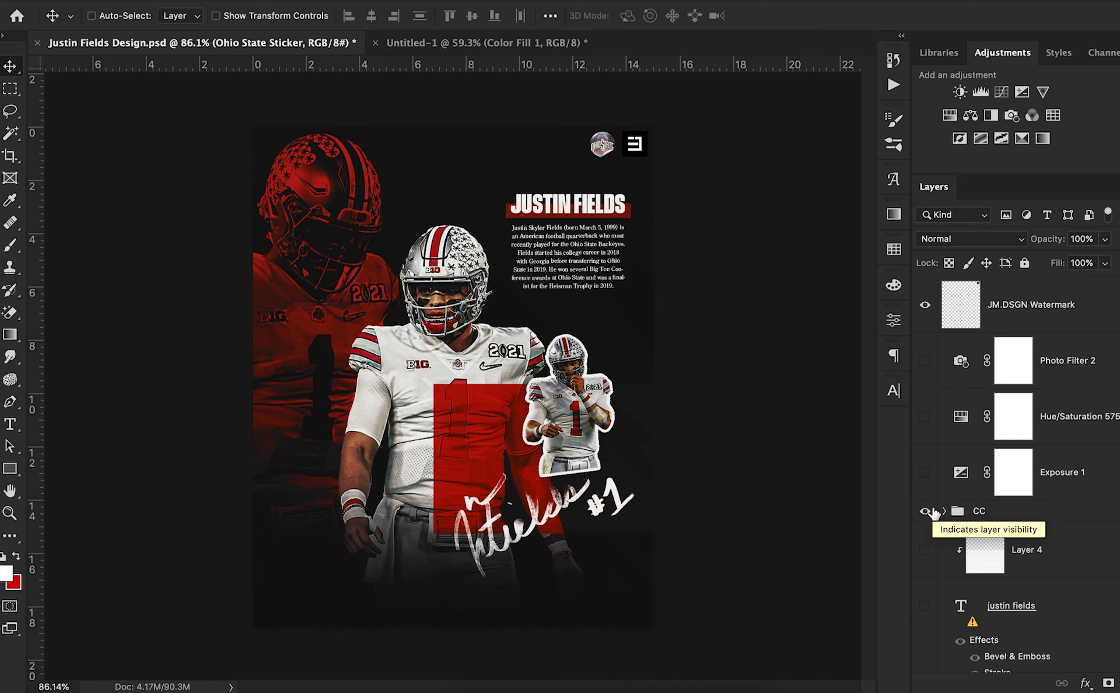
pyautogui.click(1006, 512)
pyautogui.click(1104, 263)
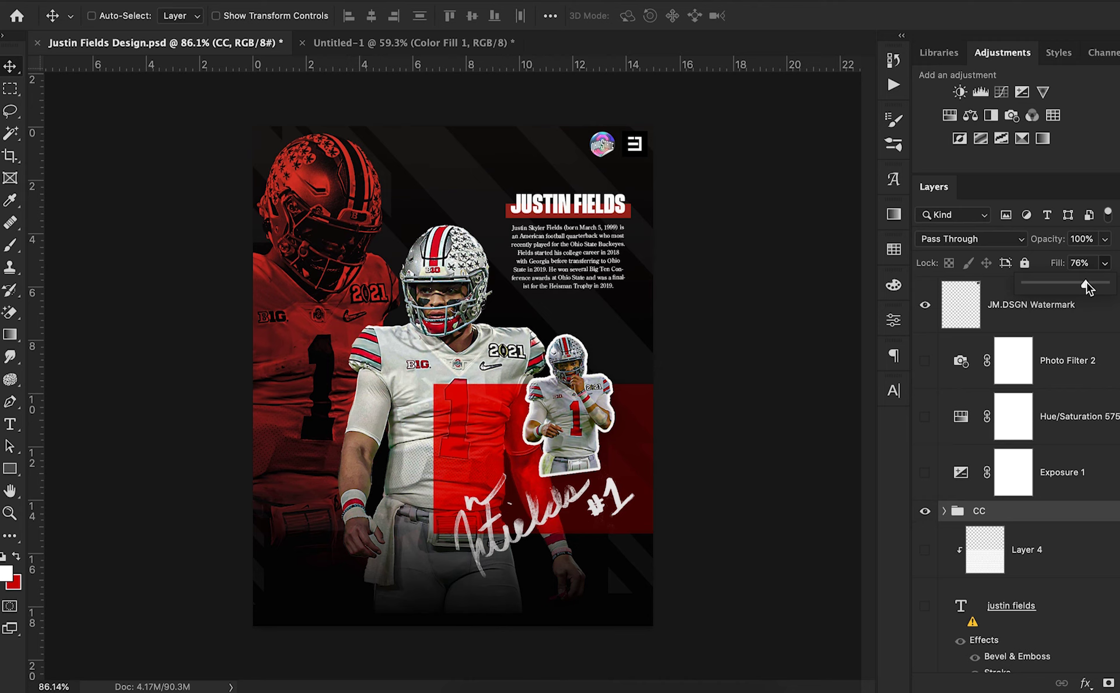
pyautogui.moveTo(1086, 282); pyautogui.dragTo(1109, 286)
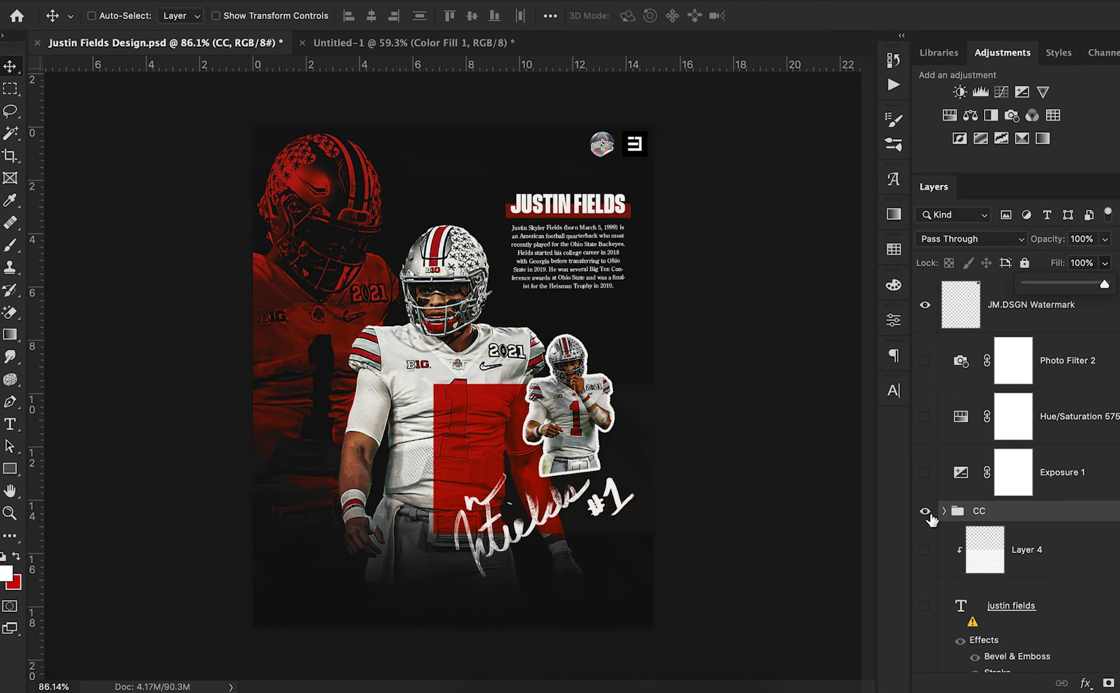
pyautogui.click(927, 513)
# Show the Hue/Saturation and Photo Filter 2 layers and the CC group, leaving Exposure 1 hidden after previewing it
pyautogui.click(927, 477)
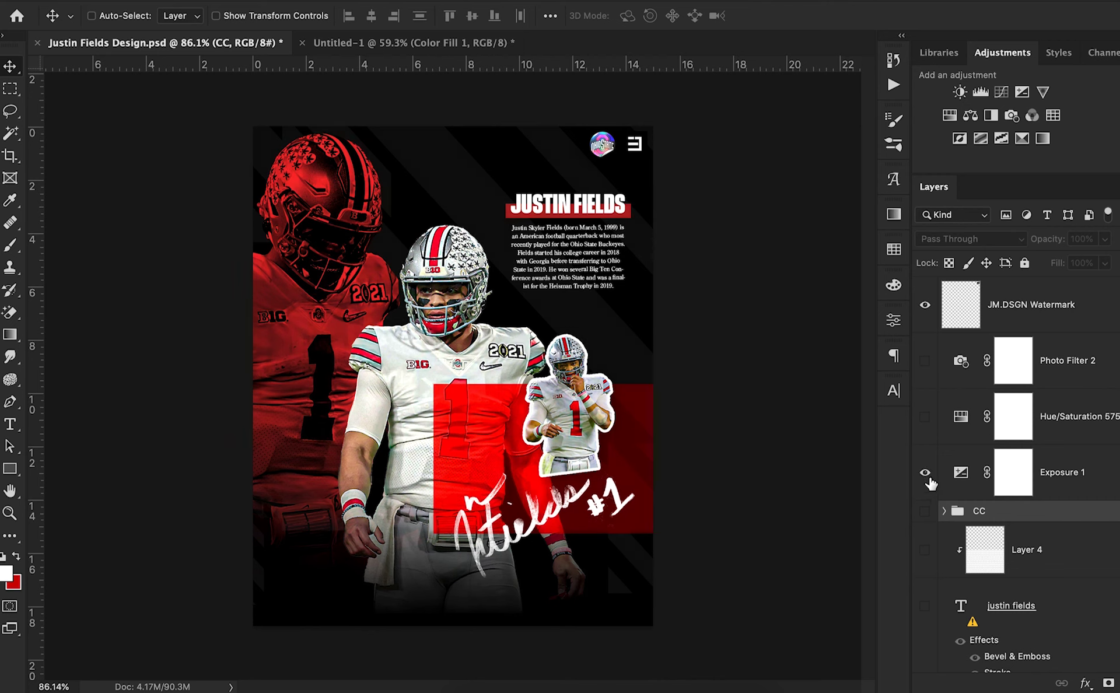
pyautogui.click(929, 479)
pyautogui.click(929, 427)
pyautogui.click(927, 360)
pyautogui.click(925, 512)
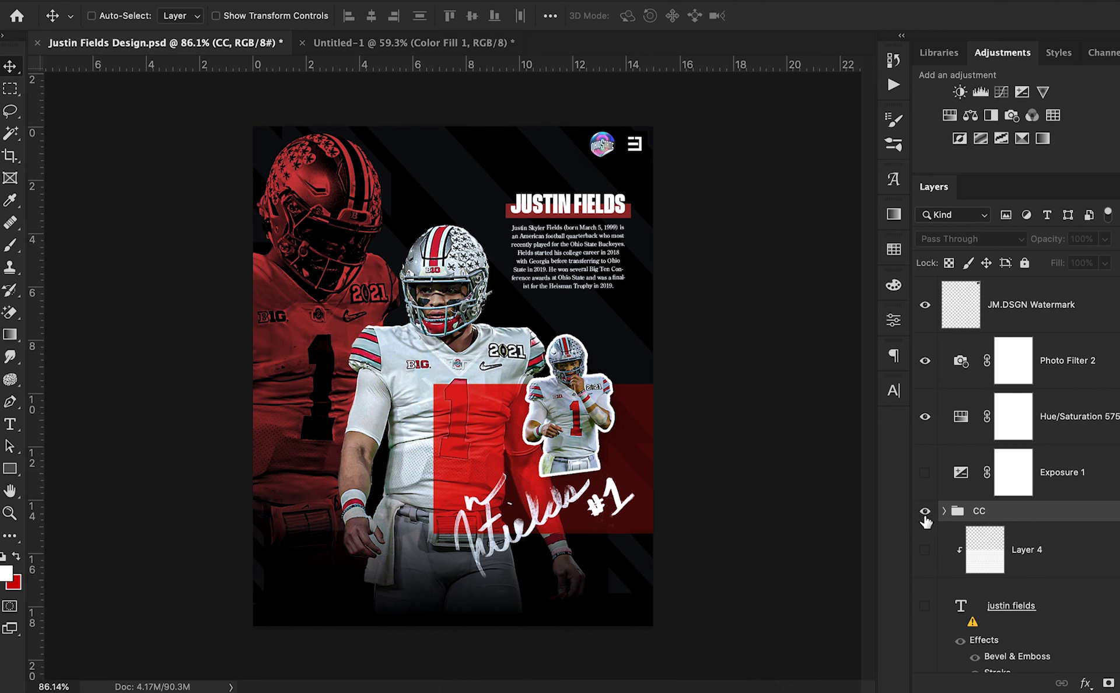
# Inside the CC group, hide Hue/Saturation, Gradient Map and the four Color Lookup layers directly above the lowest one
pyautogui.click(944, 512)
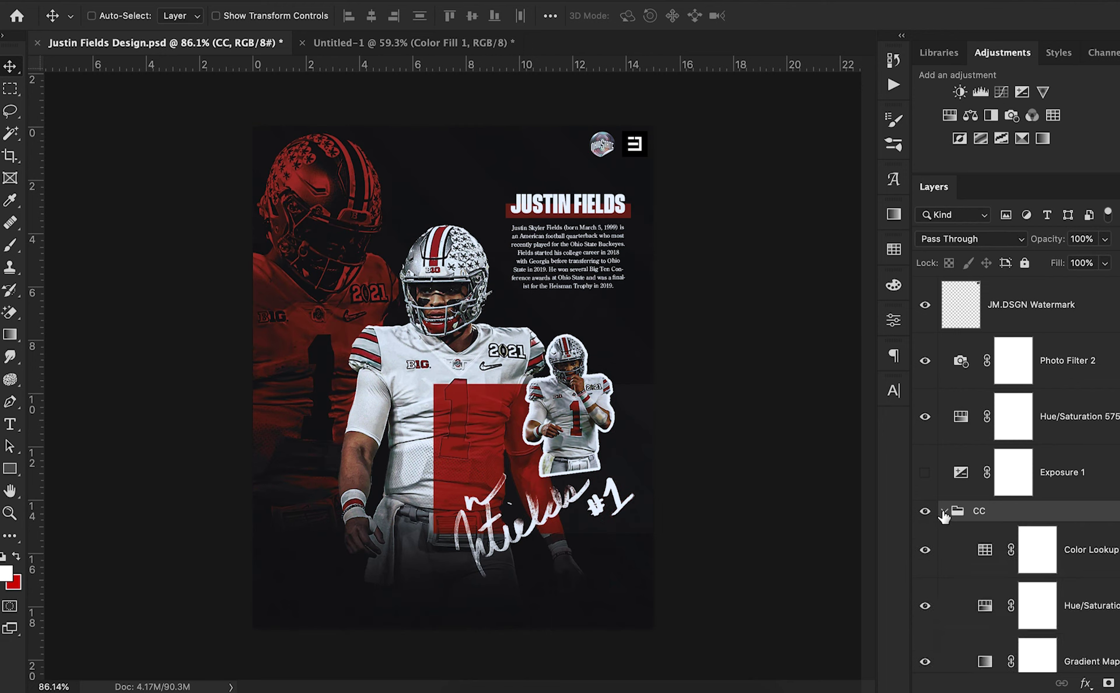
pyautogui.scroll(-3, 1012, 557)
pyautogui.click(925, 439)
pyautogui.click(924, 493)
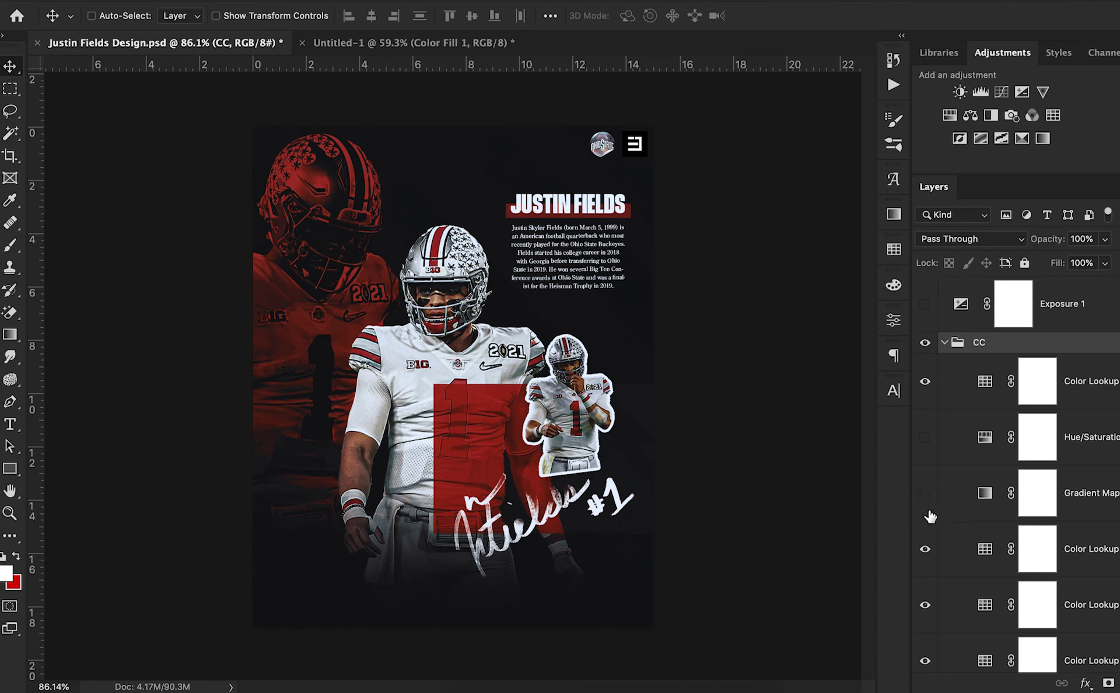
pyautogui.click(928, 605)
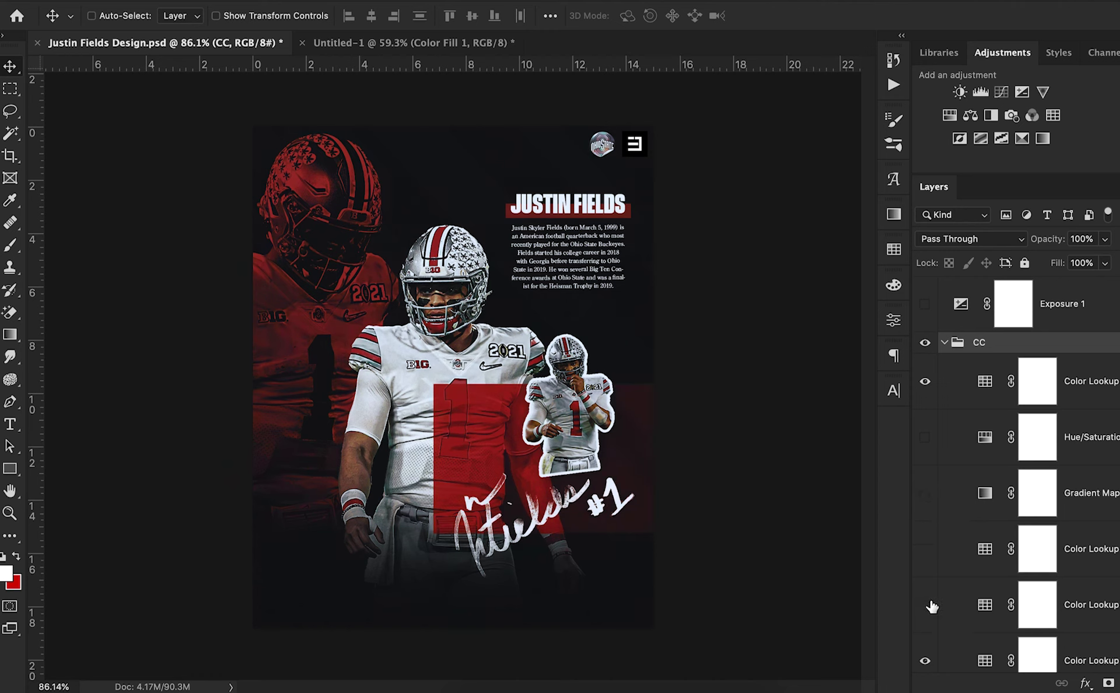
pyautogui.scroll(-5, 930, 604)
pyautogui.click(925, 464)
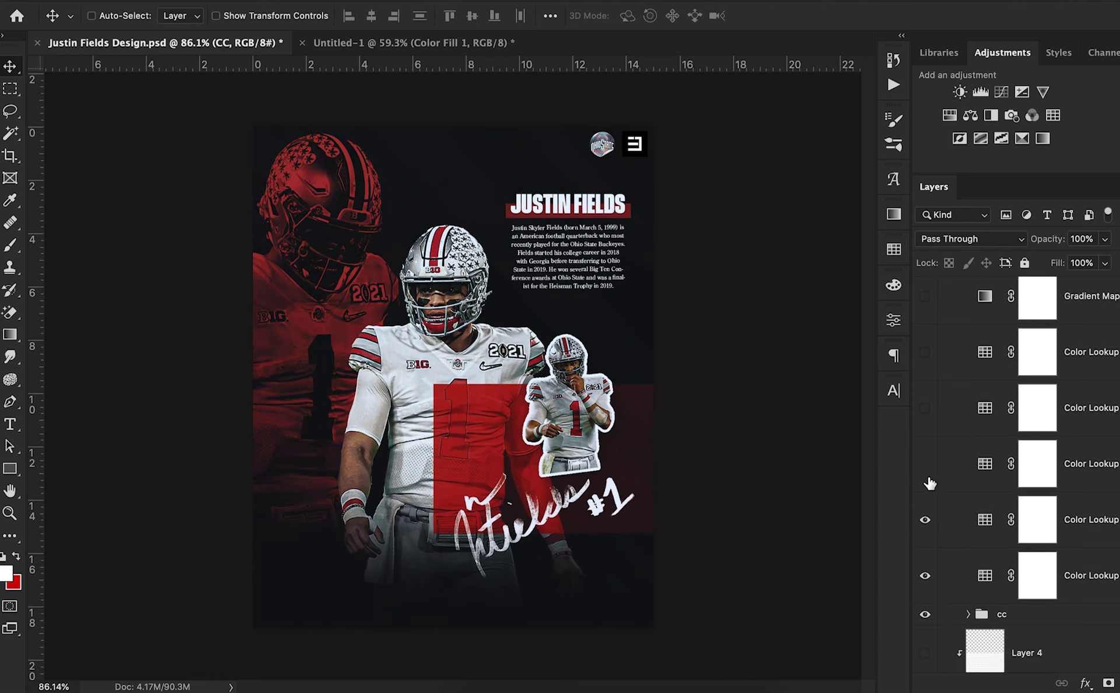
pyautogui.click(928, 519)
# Hide the topmost Color Lookup in the CC group and set Color Lookup 561's opacity to 37%
pyautogui.click(1037, 575)
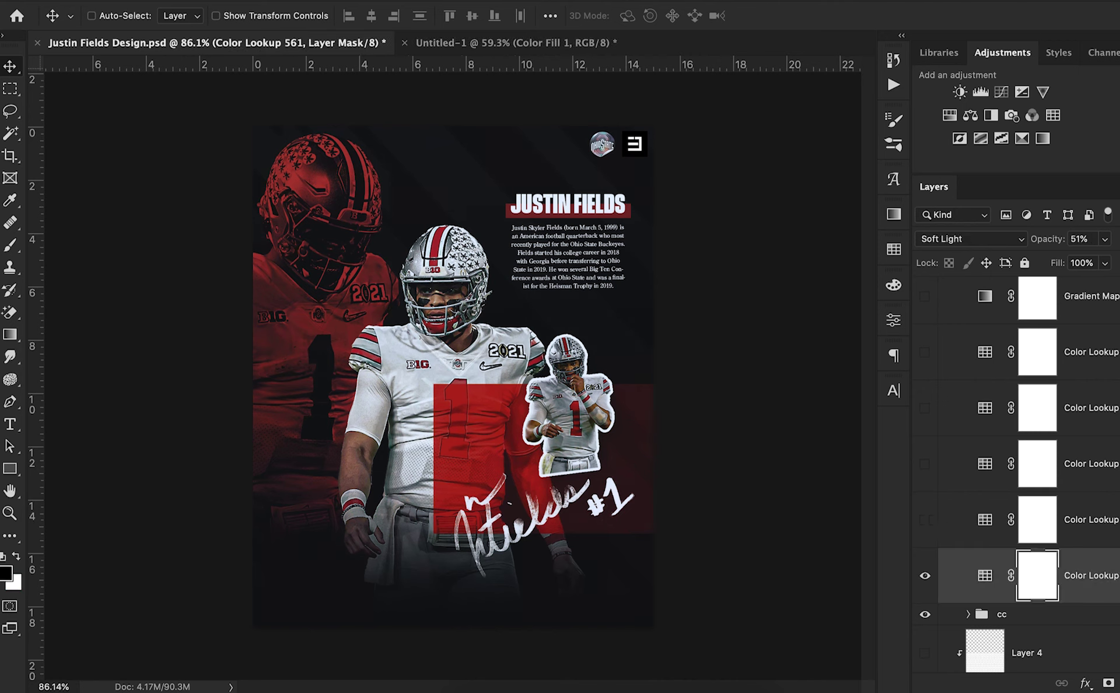
pyautogui.scroll(4, 1037, 575)
pyautogui.click(925, 339)
pyautogui.scroll(-2, 1104, 504)
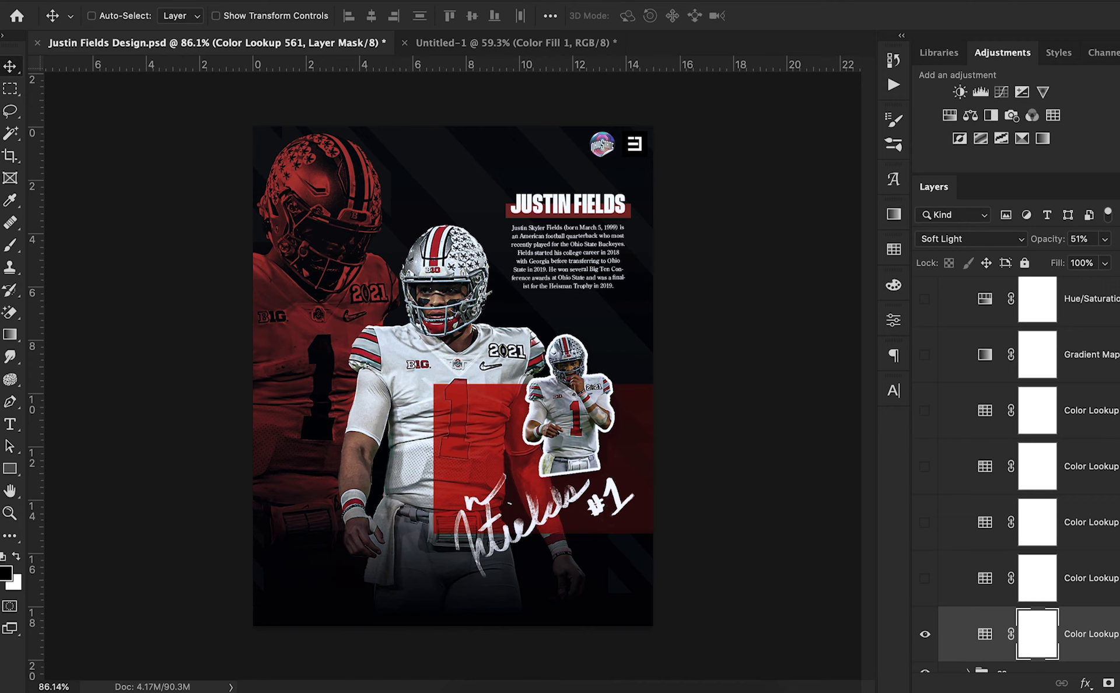
pyautogui.click(985, 634)
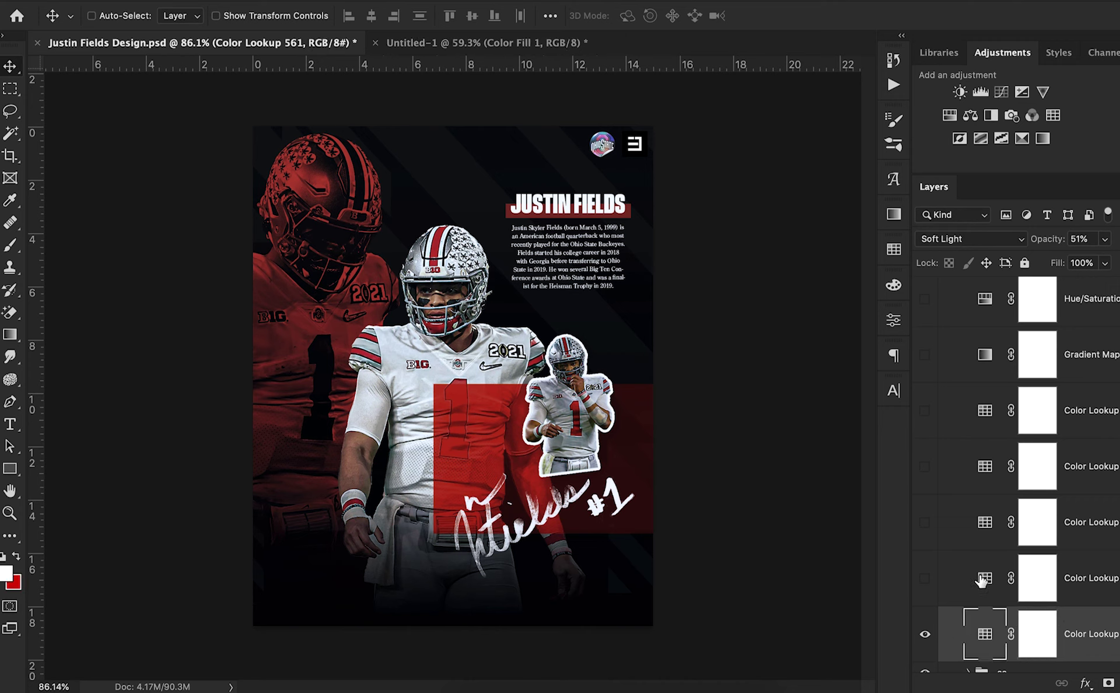
pyautogui.click(1104, 239)
pyautogui.moveTo(1104, 262); pyautogui.dragTo(1096, 264)
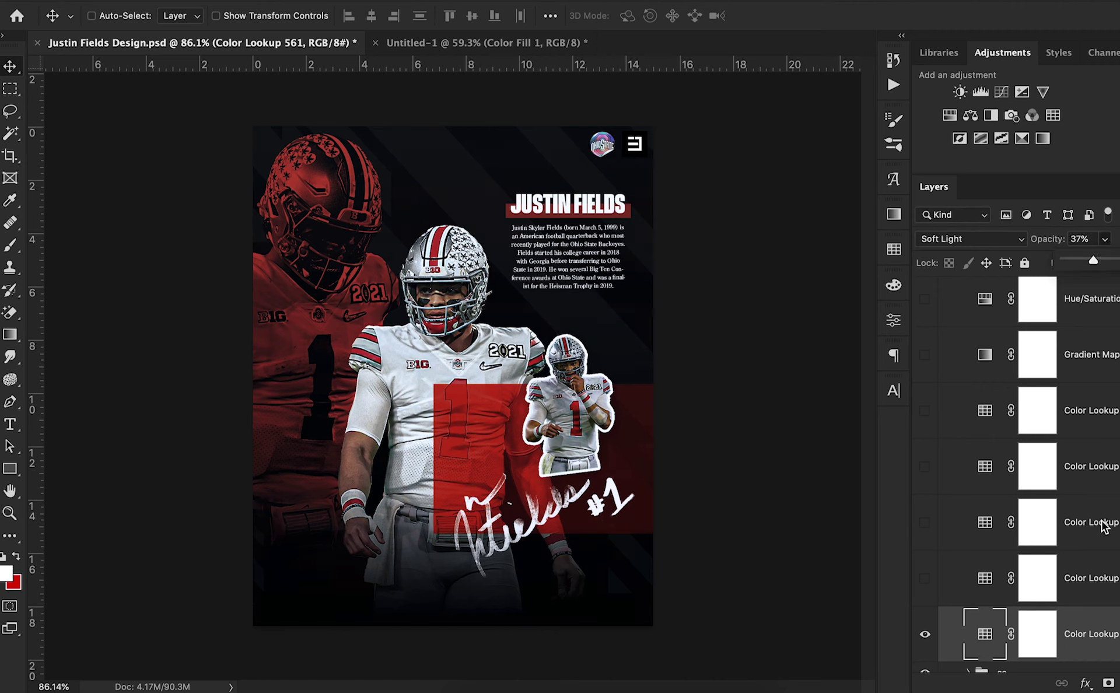
# Show Color Lookup 566 at the top of the CC group, set its Fill to 77% and collapse the group
pyautogui.scroll(5, 1102, 525)
pyautogui.click(923, 382)
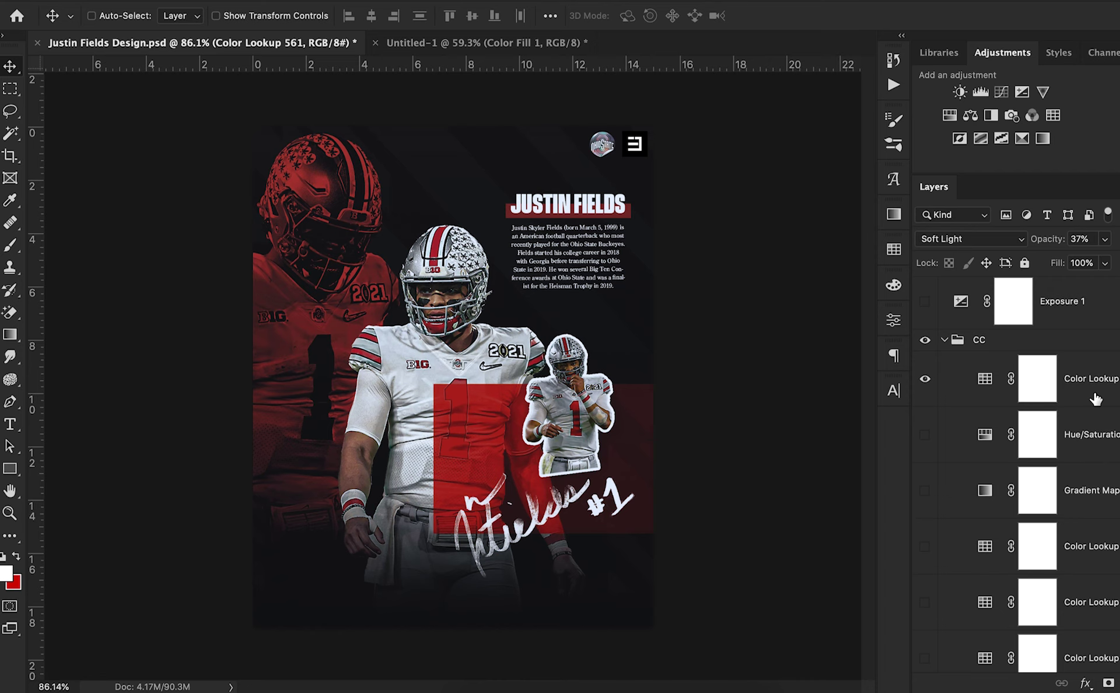
pyautogui.click(1096, 398)
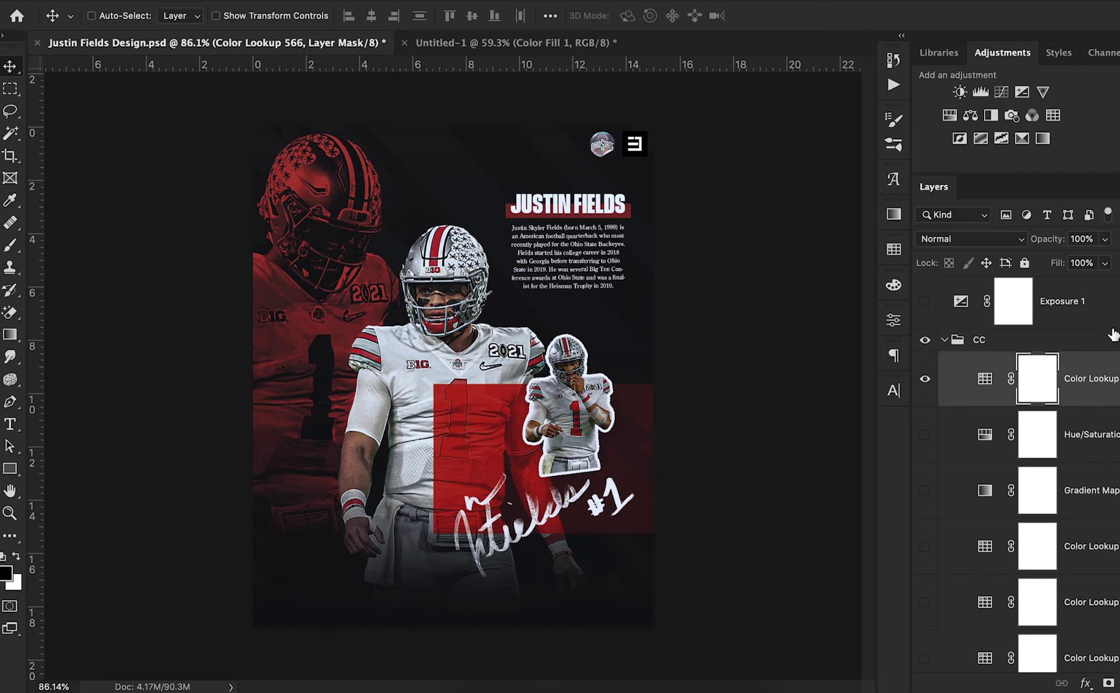
pyautogui.click(1108, 264)
pyautogui.moveTo(1098, 282); pyautogui.dragTo(1088, 291)
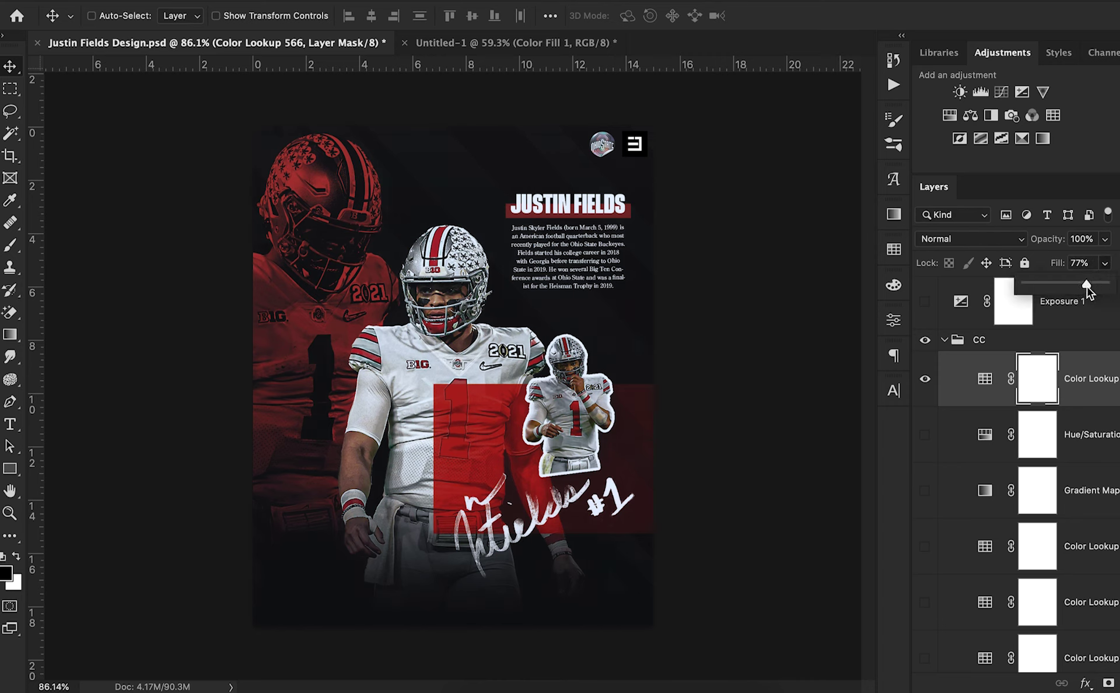
pyautogui.click(1084, 380)
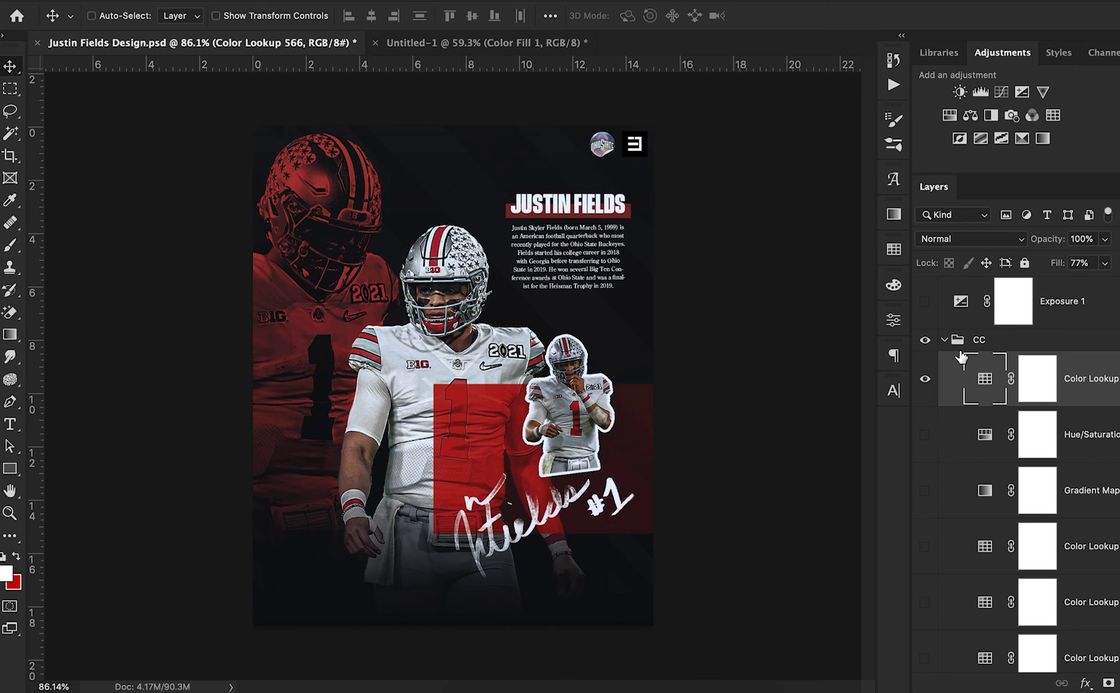
pyautogui.click(946, 340)
pyautogui.scroll(-3, 951, 344)
pyautogui.scroll(-3, 1015, 467)
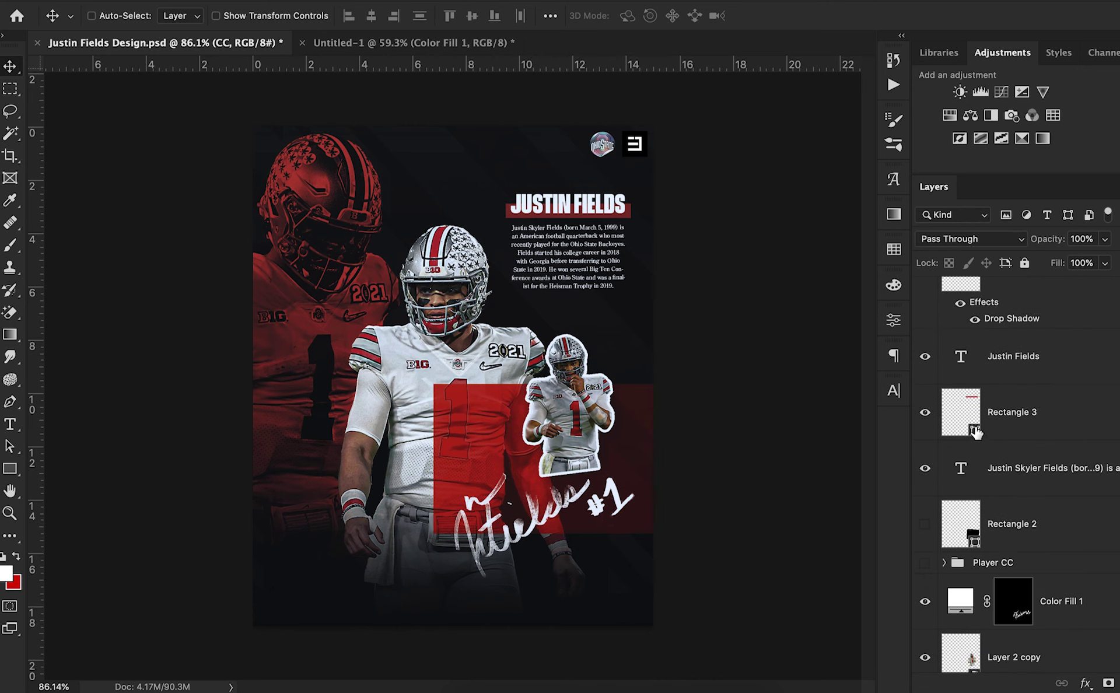
# Recolor Rectangle 3 behind the JUSTIN FIELDS title with a lighter, brighter red
pyautogui.click(974, 430)
pyautogui.doubleClick(975, 431)
pyautogui.click(915, 404)
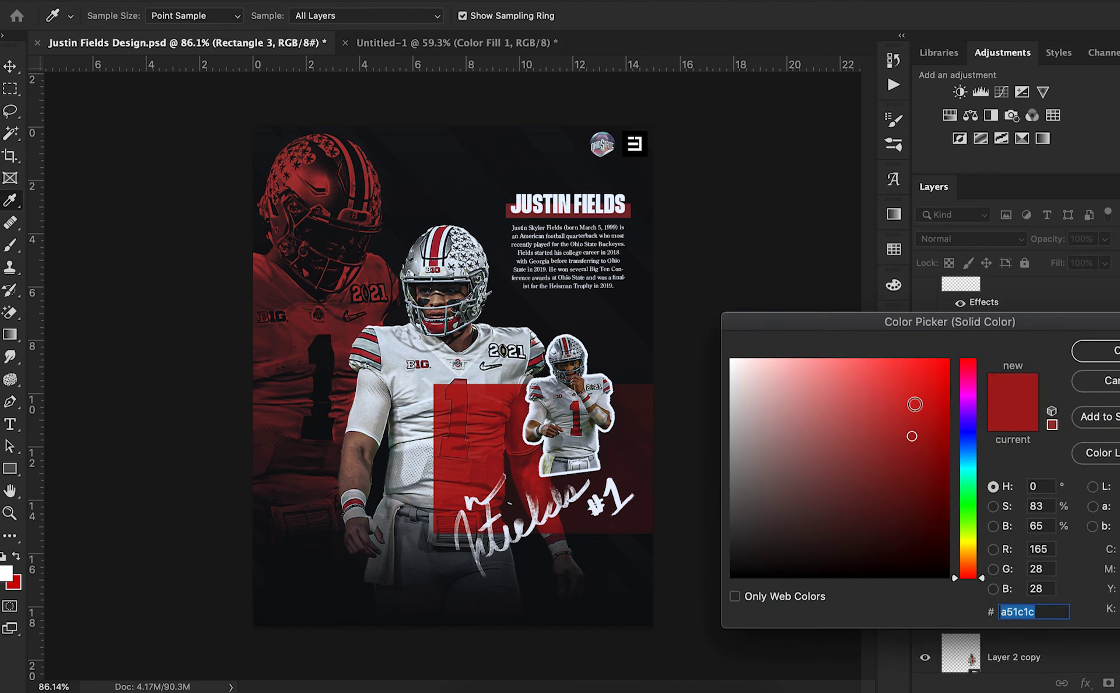
pyautogui.moveTo(915, 405); pyautogui.dragTo(897, 368)
pyautogui.click(1105, 351)
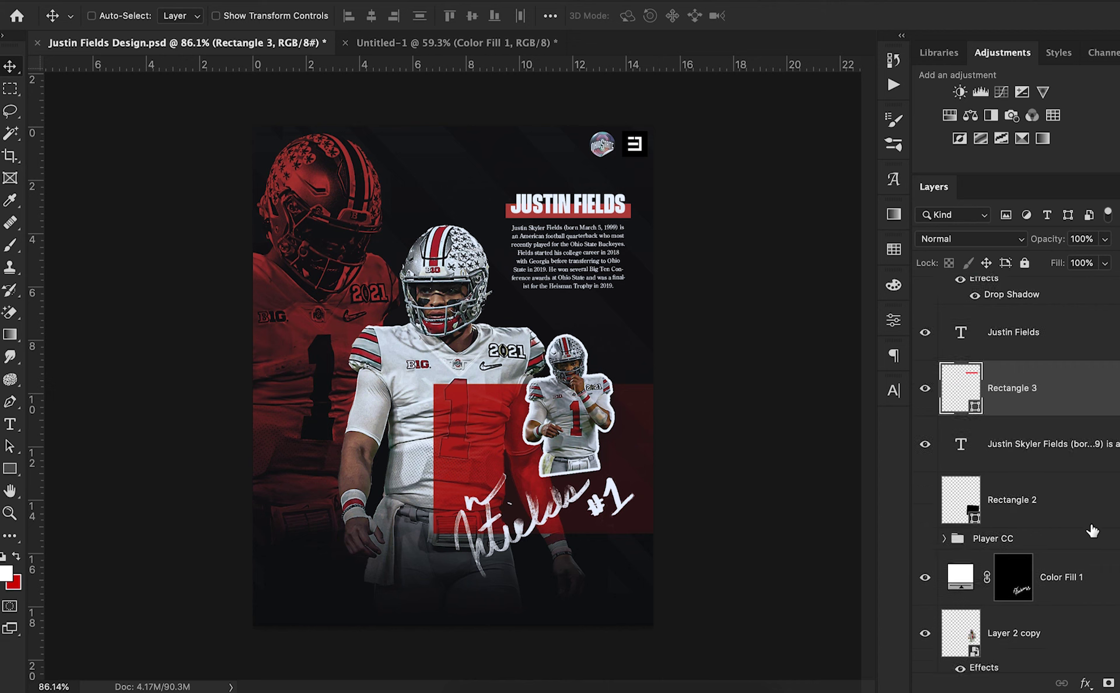
# In the gradient map clipped to Layer 6, change the gradient's red end stop to a brighter, more saturated red
pyautogui.scroll(-8, 1092, 531)
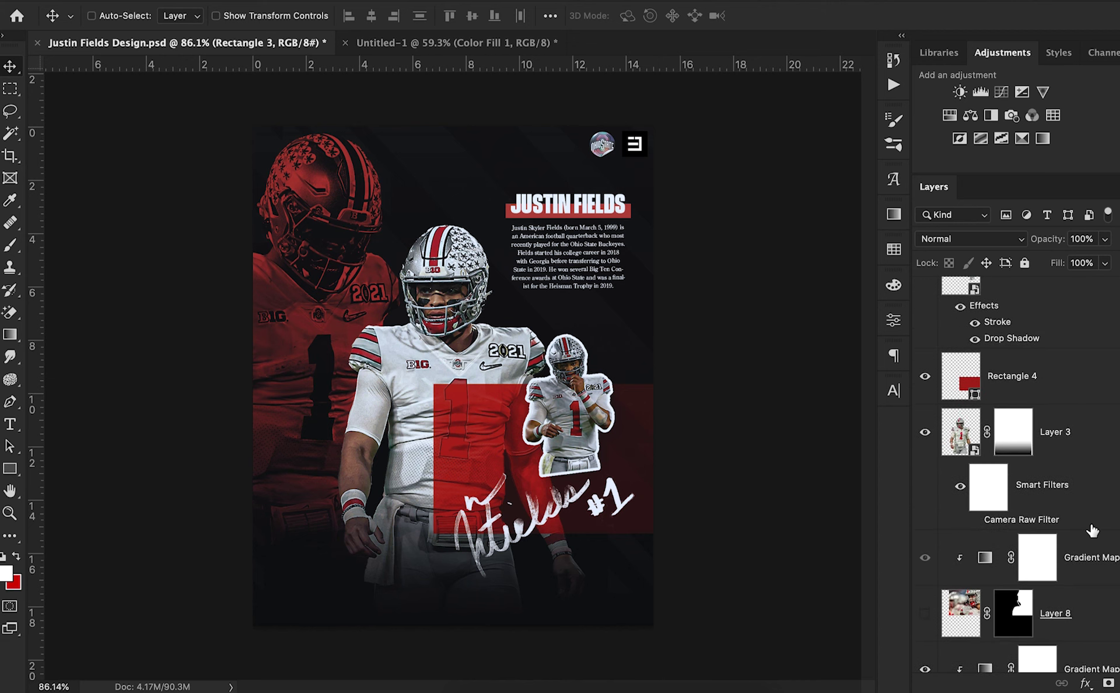
pyautogui.scroll(-3, 1092, 531)
pyautogui.scroll(-1, 1092, 531)
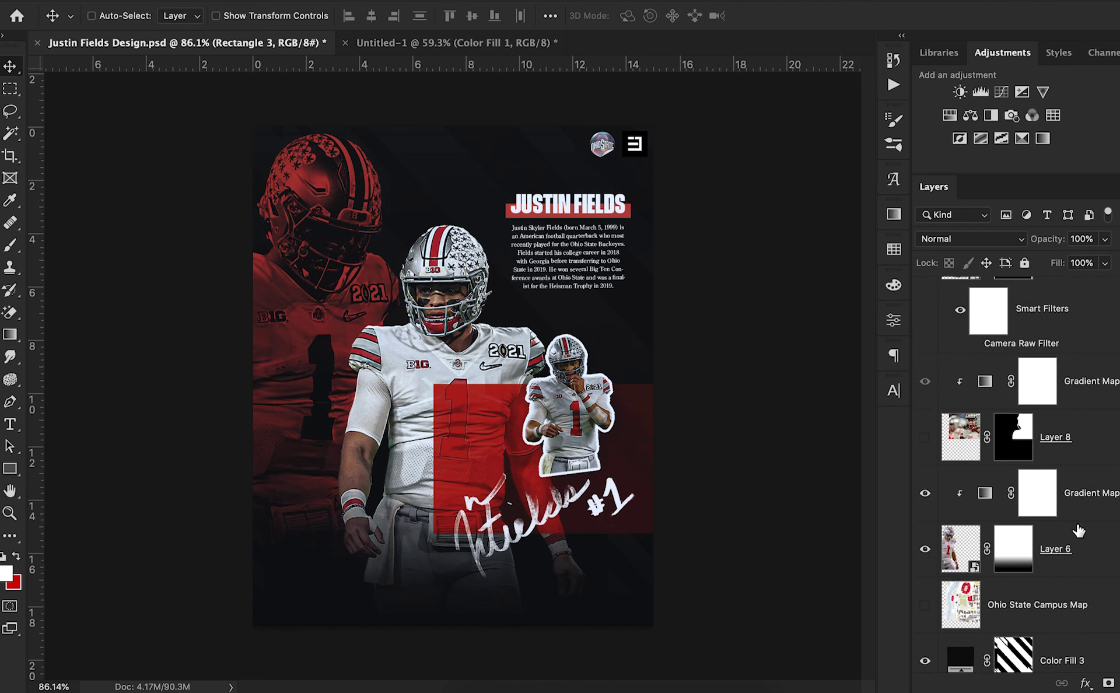
pyautogui.doubleClick(984, 495)
pyautogui.click(839, 373)
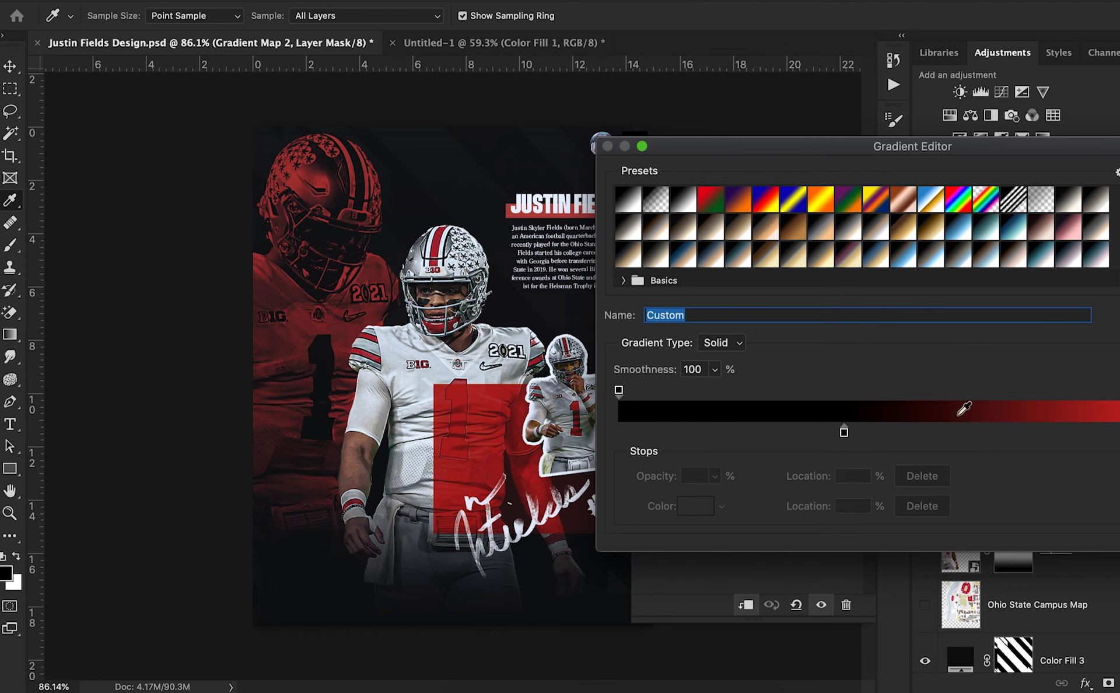
pyautogui.doubleClick(843, 431)
pyautogui.moveTo(913, 378)
pyautogui.mouseDown()
pyautogui.moveTo(896, 338)
pyautogui.moveTo(915, 387)
pyautogui.moveTo(933, 343)
pyautogui.mouseUp()
pyautogui.click(1096, 350)
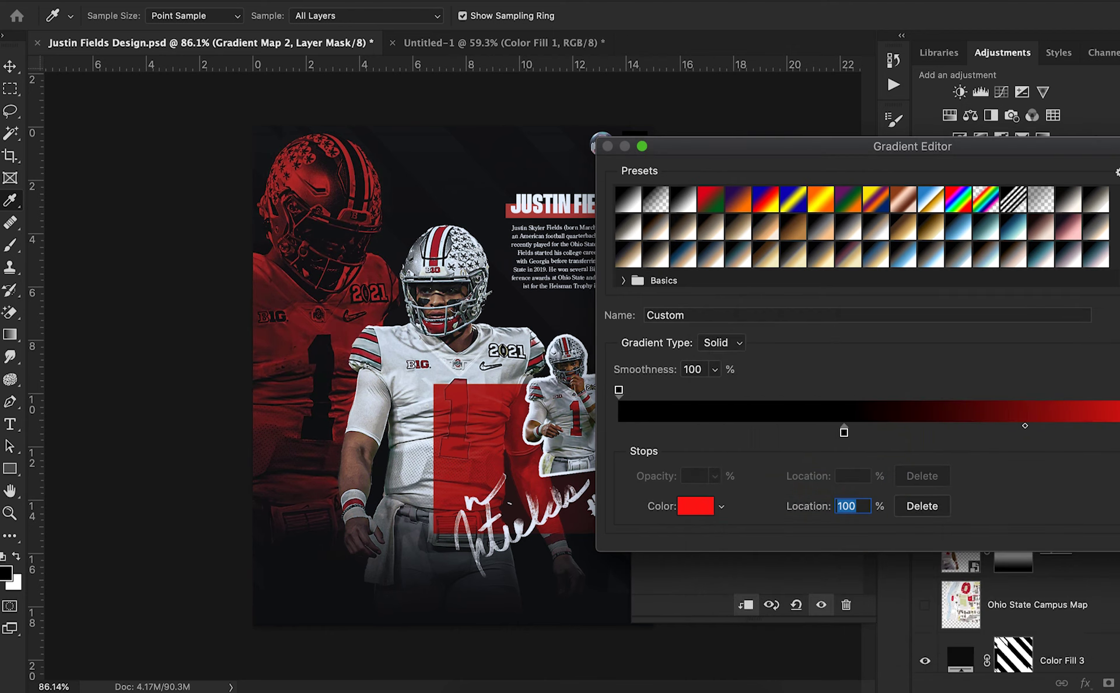
# Move the gradient's red stop to location 80% and accept the gradient map change
pyautogui.moveTo(1119, 432)
pyautogui.mouseDown()
pyautogui.moveTo(1081, 432)
pyautogui.moveTo(1113, 432)
pyautogui.mouseUp()
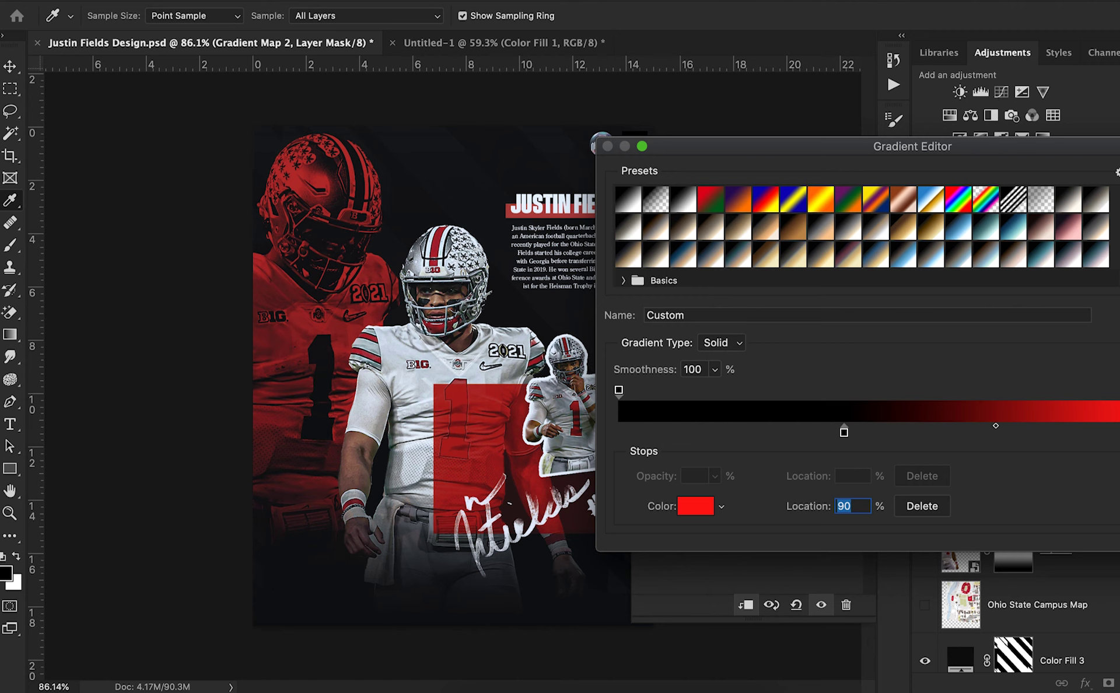
pyautogui.moveTo(1119, 432); pyautogui.dragTo(1113, 434)
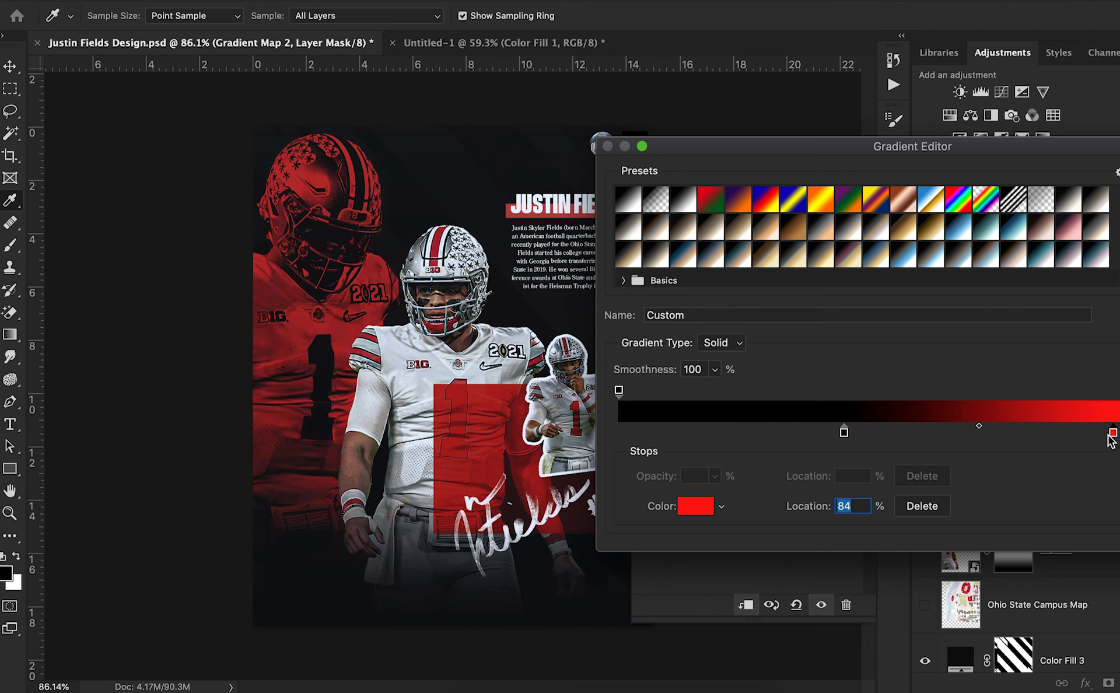
pyautogui.moveTo(1110, 441); pyautogui.dragTo(1071, 445)
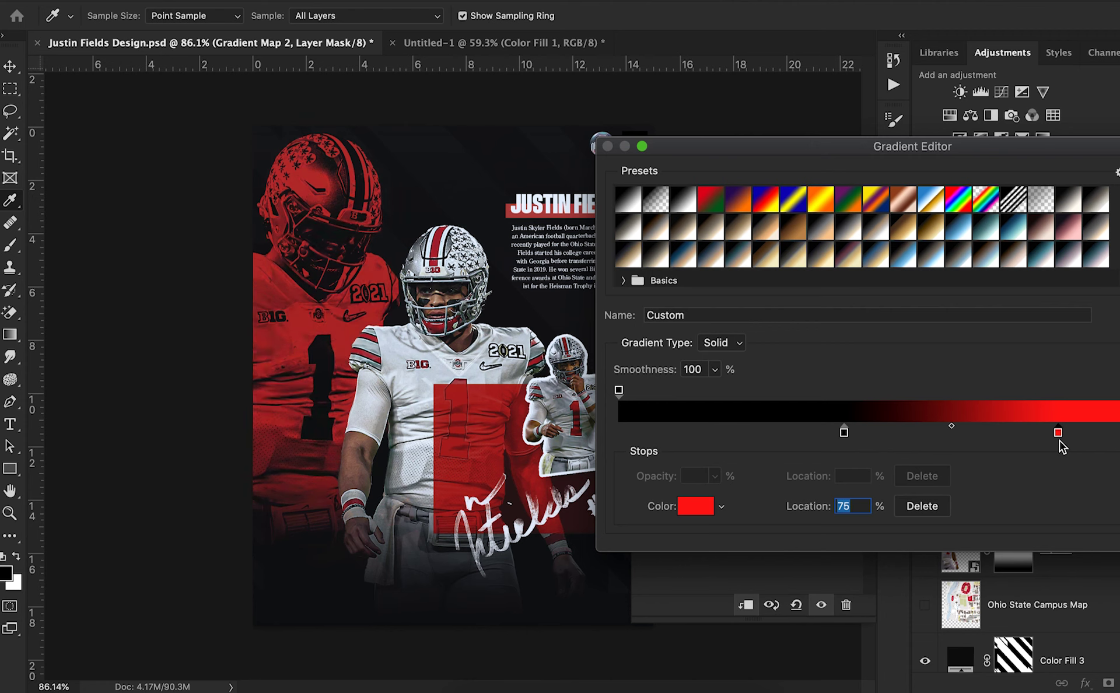
pyautogui.moveTo(1059, 440); pyautogui.dragTo(1079, 438)
pyautogui.moveTo(1076, 434); pyautogui.dragTo(1083, 434)
pyautogui.moveTo(1080, 432); pyautogui.dragTo(1091, 433)
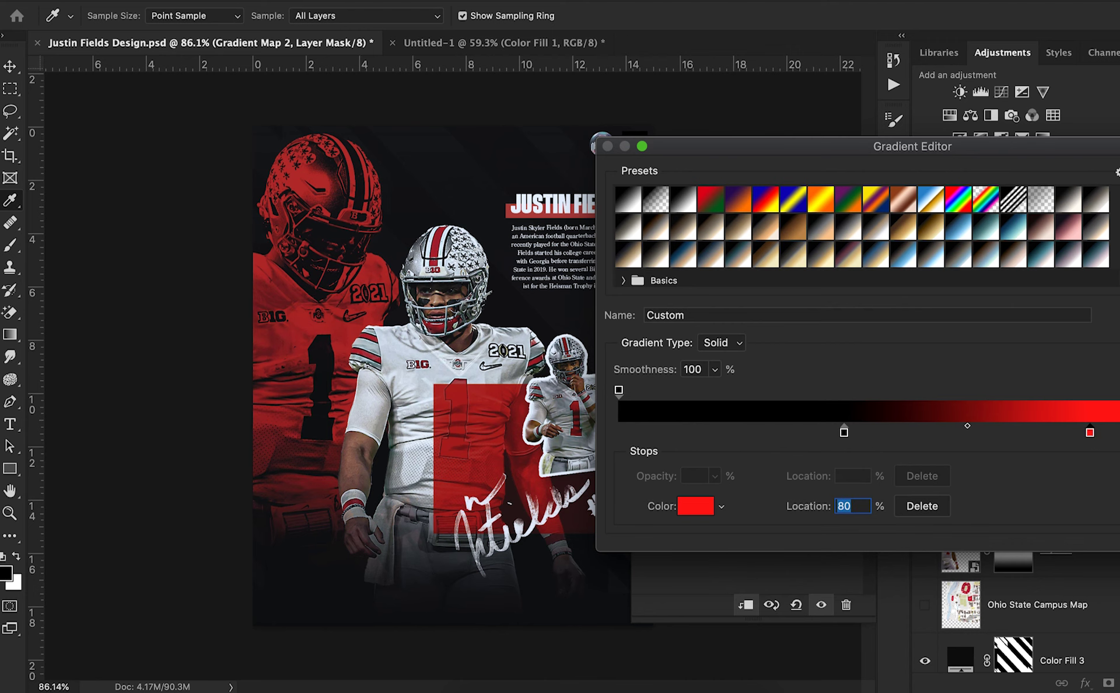
pyautogui.press('Return')
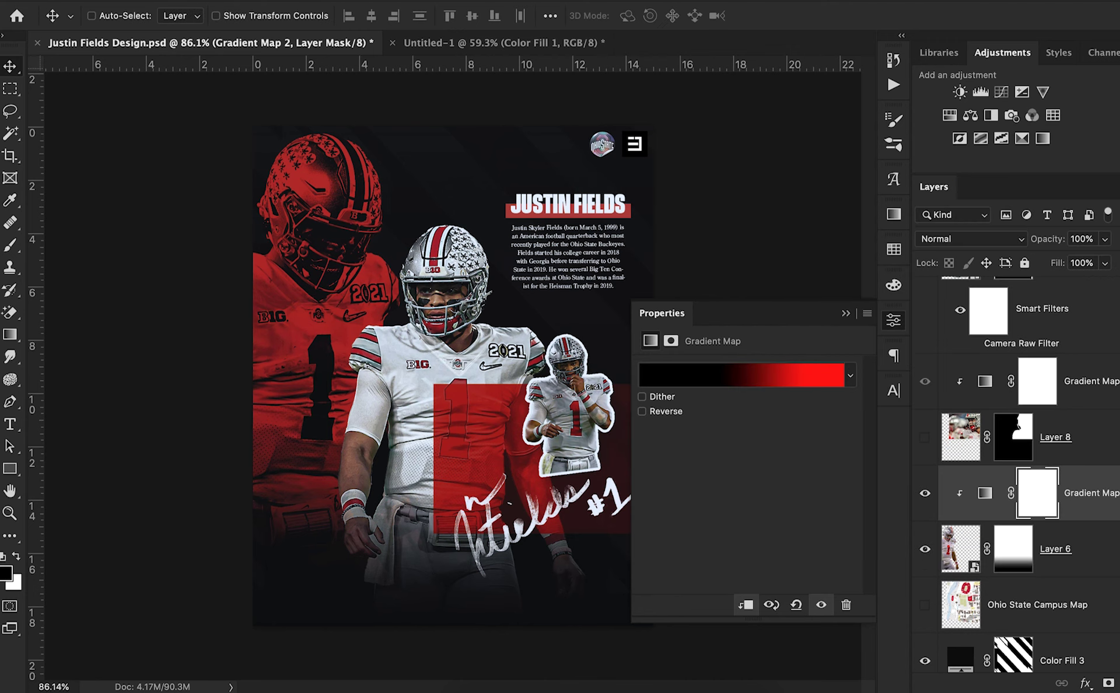
pyautogui.click(846, 314)
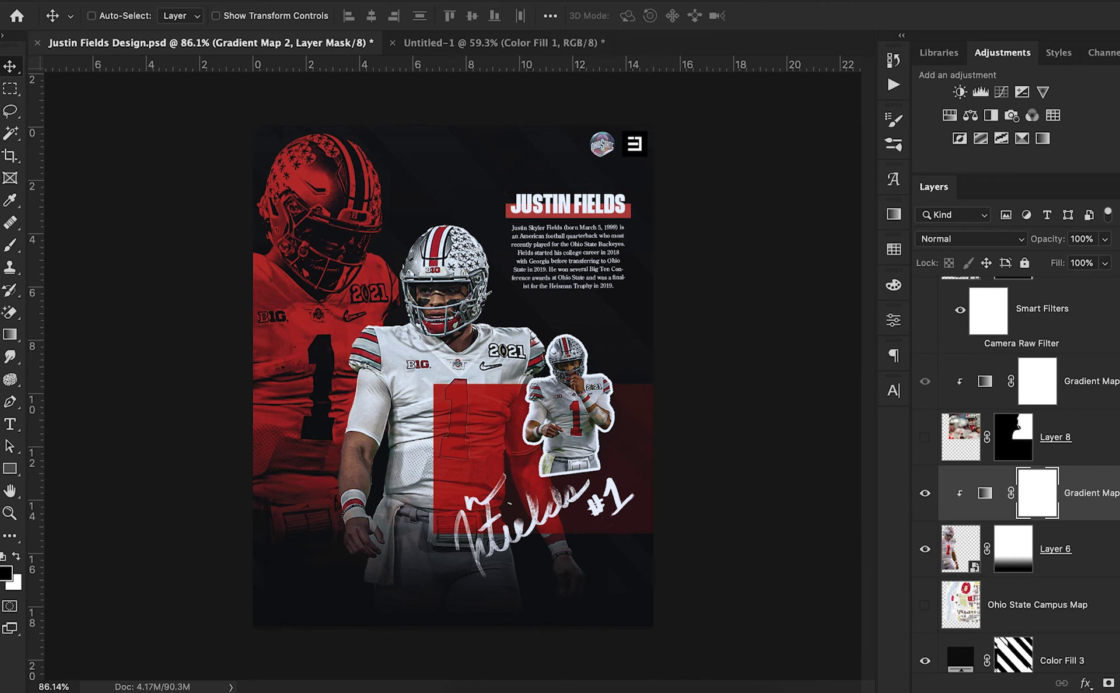
# Group all layers from the JM.DSGN Watermark down to the lowest Color Fill 1, leaving out the Background
pyautogui.scroll(8, 1055, 399)
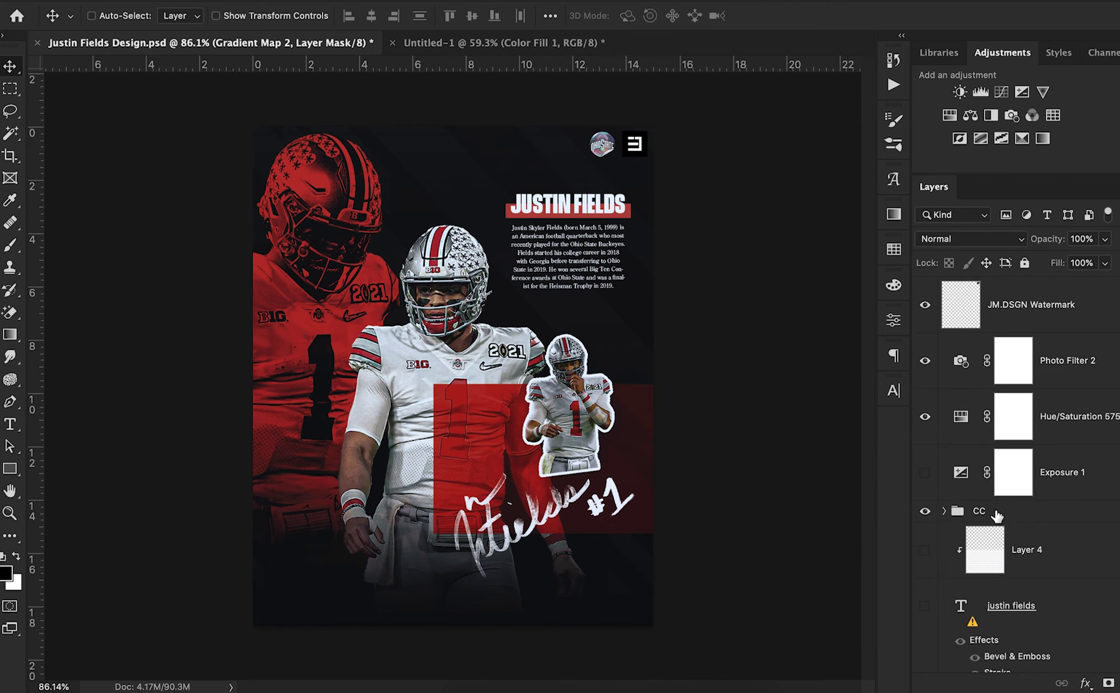
pyautogui.click(1077, 326)
pyautogui.scroll(-5, 1103, 375)
pyautogui.scroll(-5, 1103, 375)
pyautogui.click(1096, 607)
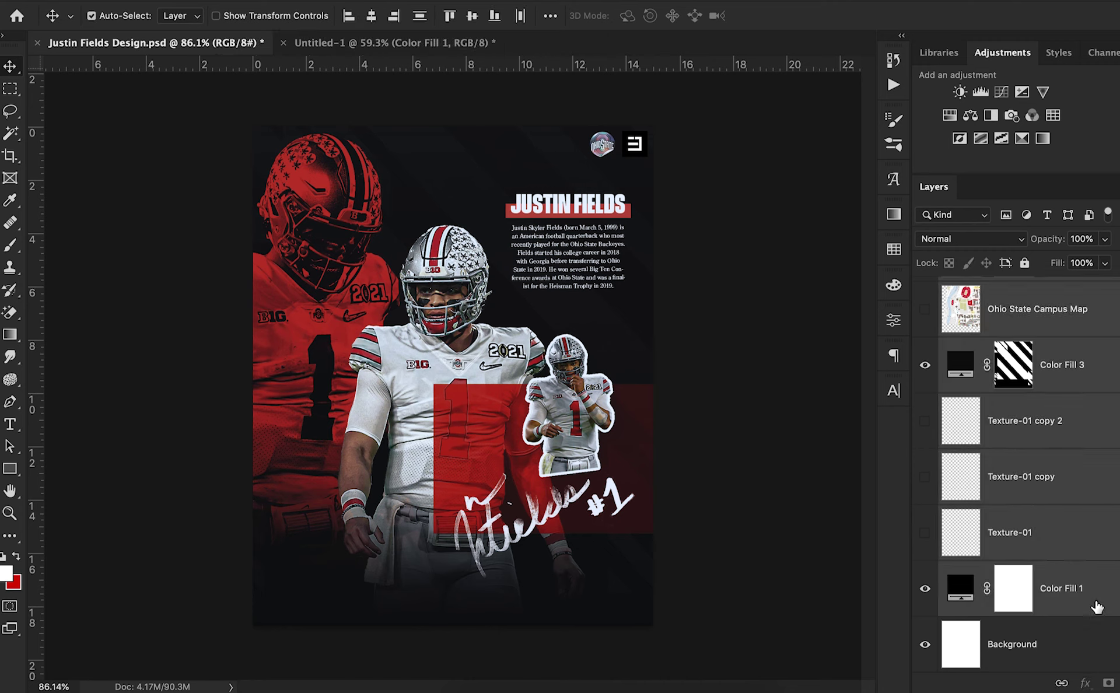
pyautogui.hotkey('ctrl', 'g')
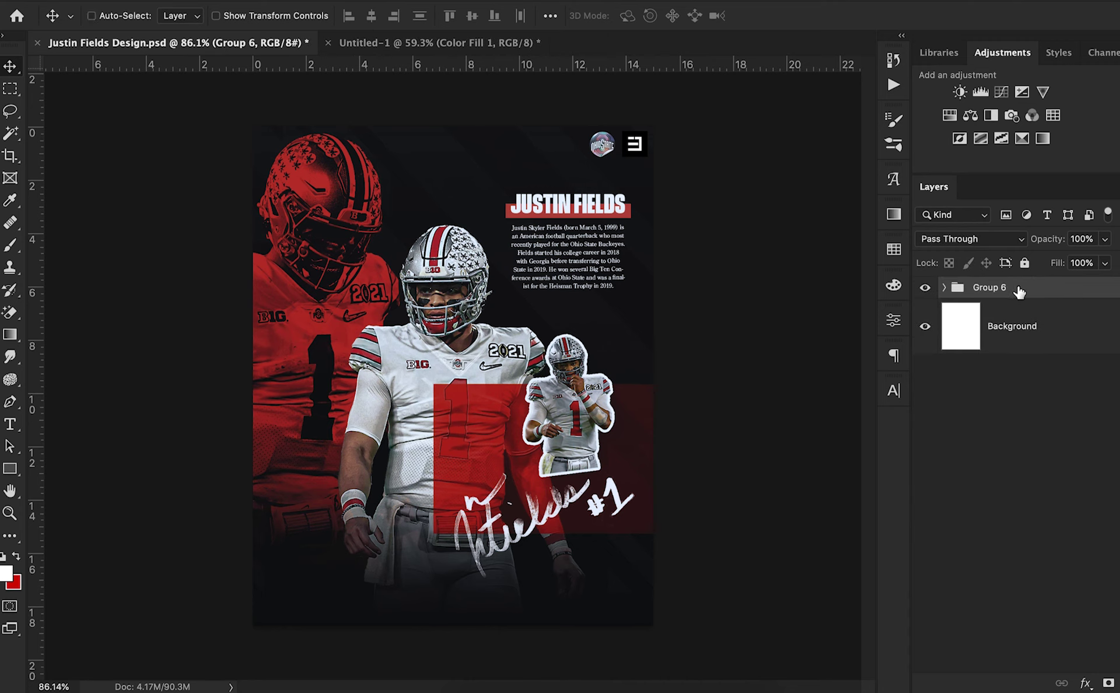
# Duplicate Group 6 and merge the duplicate into a single layer
pyautogui.hotkey('ctrl', 'j')
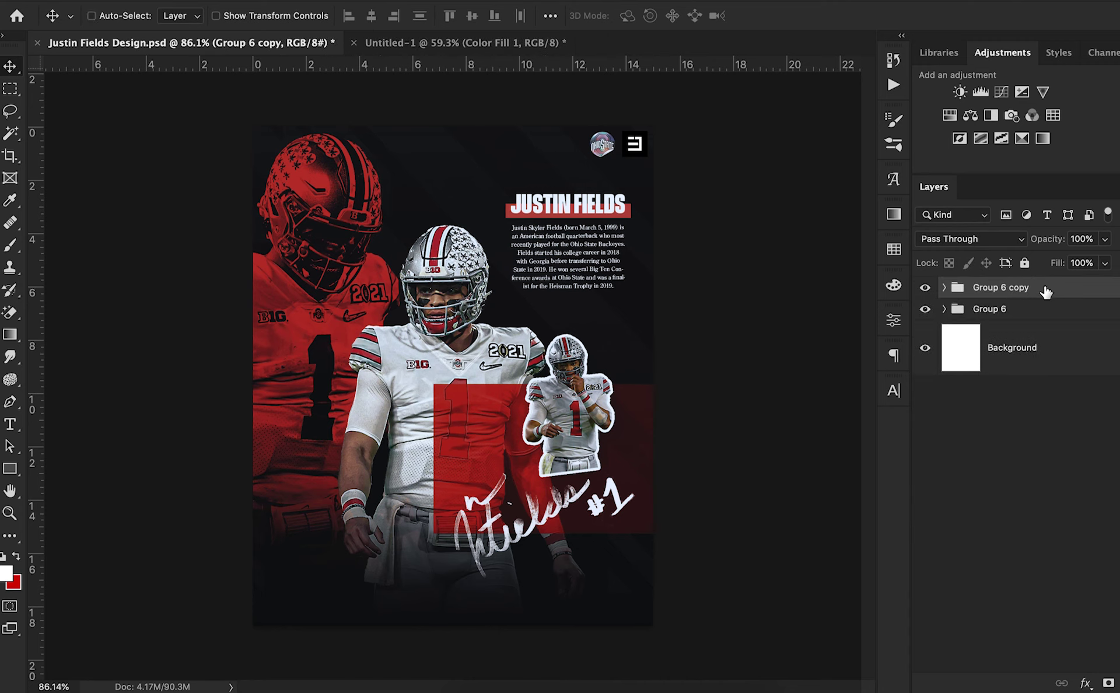
pyautogui.rightClick(1049, 292)
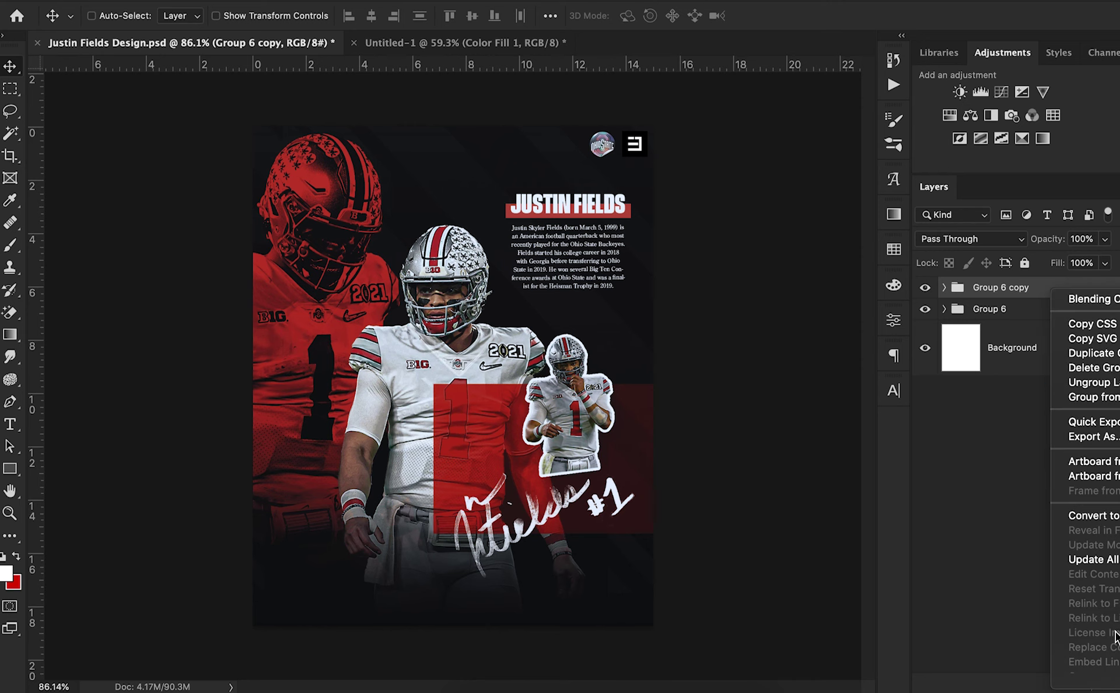
pyautogui.scroll(-5, 1115, 636)
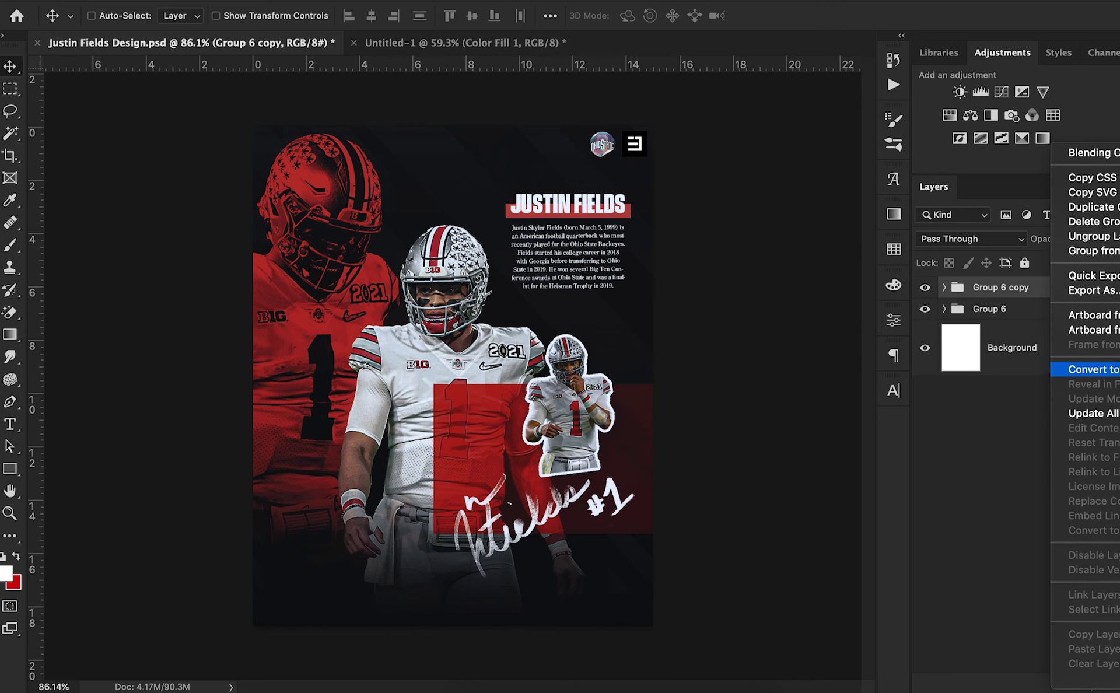
pyautogui.scroll(-5, 1091, 642)
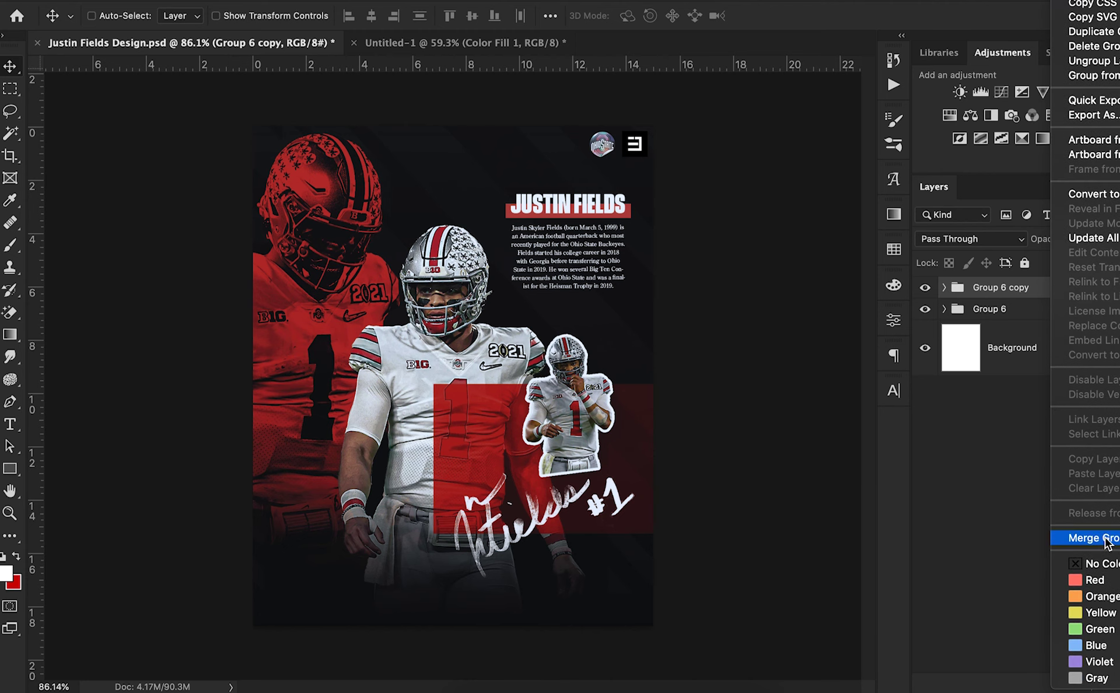
pyautogui.press('XF86MonBrightnessUp')
pyautogui.click(1107, 540)
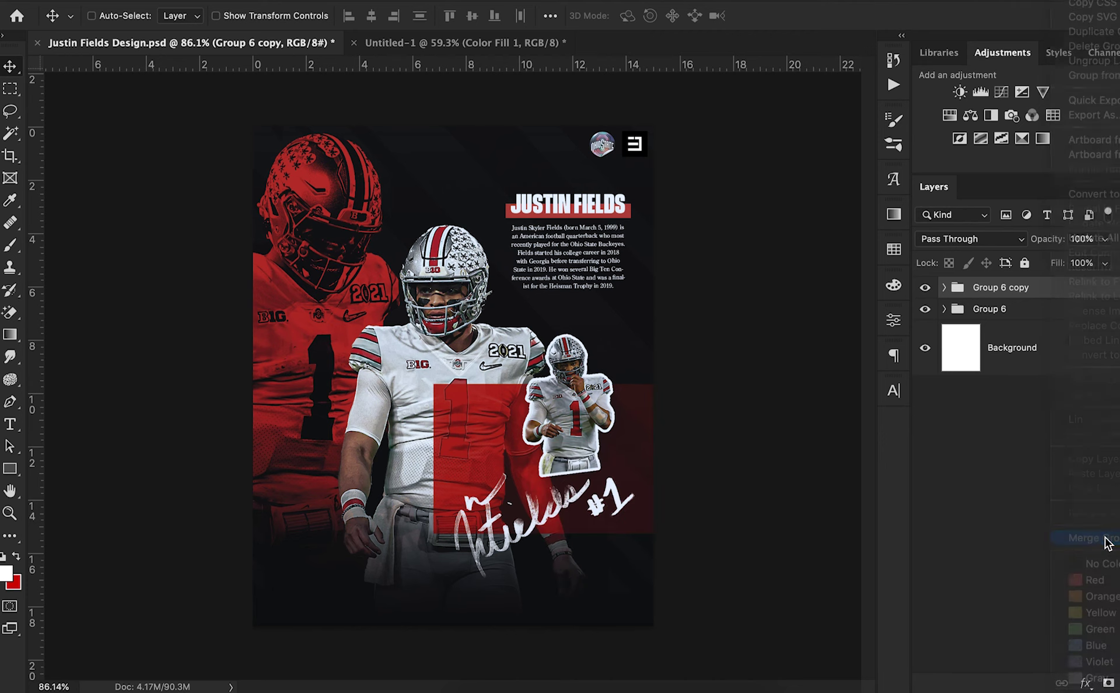
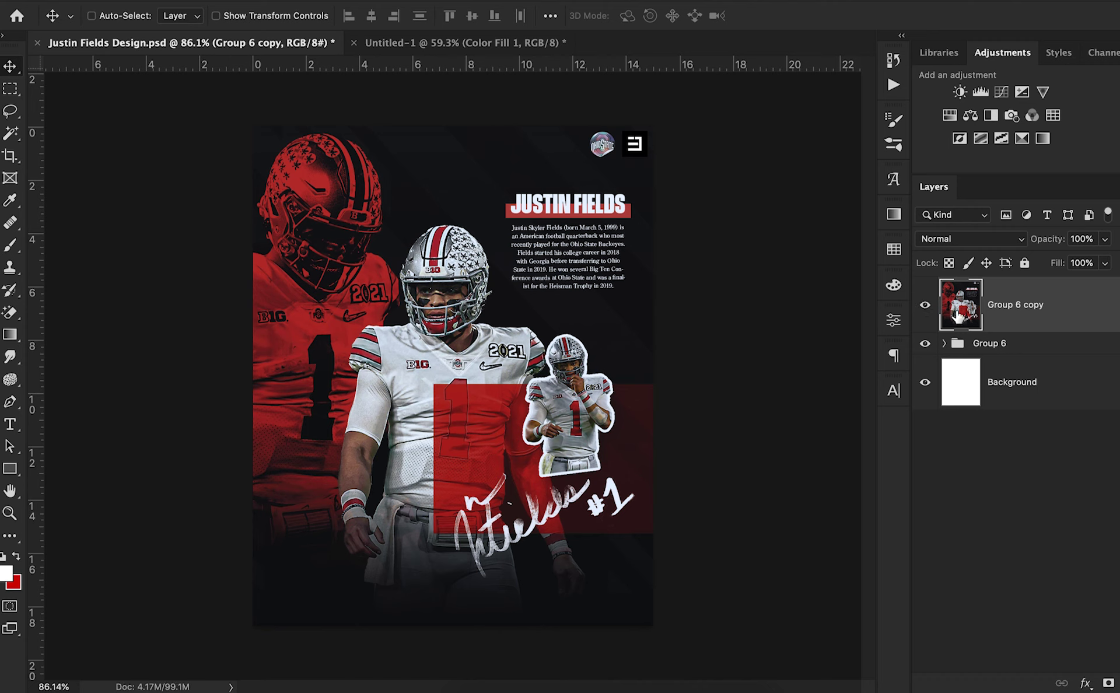
# Select the whole canvas, copy the merged poster and paste it as a new layer
pyautogui.press('super')
pyautogui.press('super+a')
pyautogui.press('super')
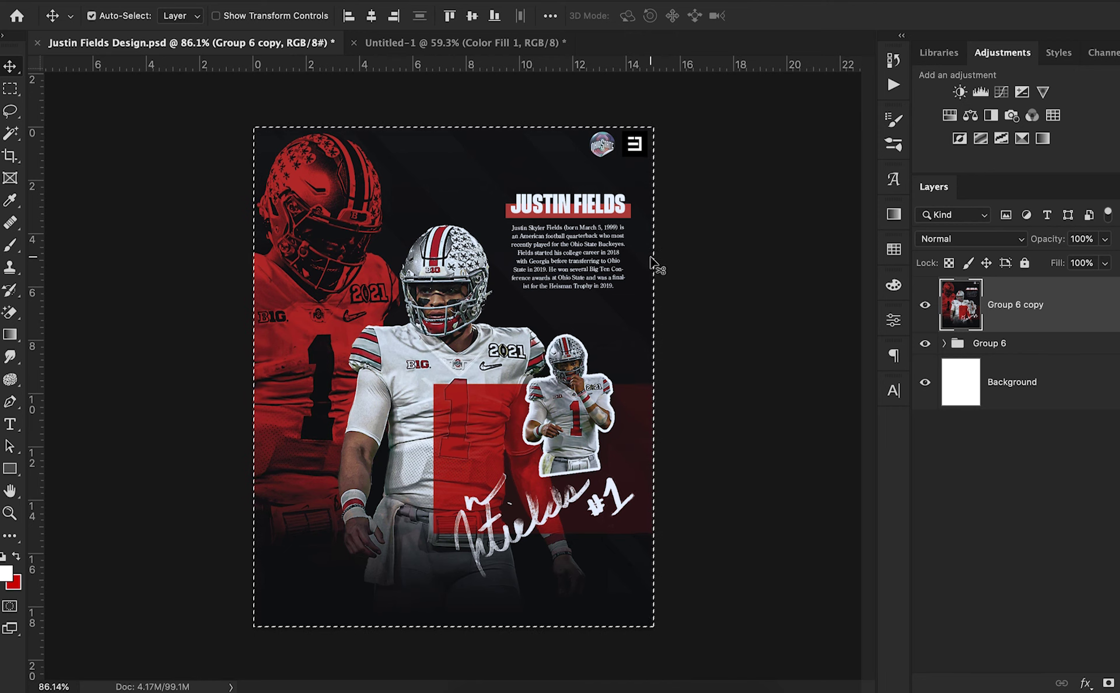
pyautogui.press('super+shift+c')
pyautogui.press('super+v')
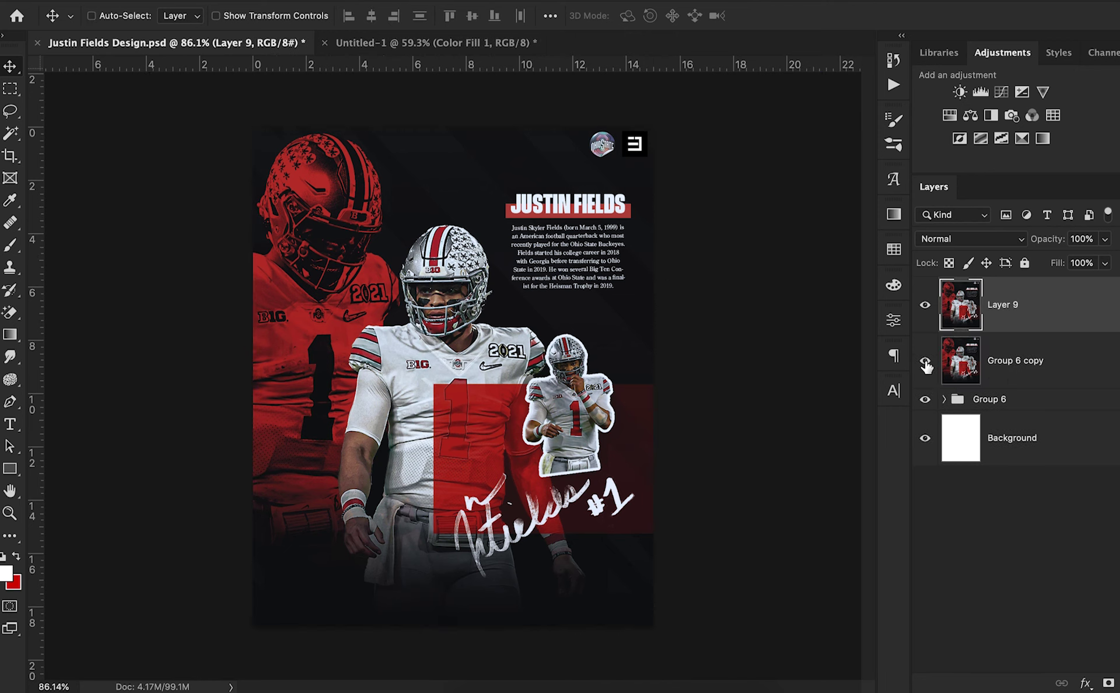
# Hide Layer 9, shift the merged Group 6 copy around the canvas to demonstrate the flattened poster, and hide it
pyautogui.click(1020, 367)
pyautogui.moveTo(472, 337); pyautogui.dragTo(626, 362)
pyautogui.click(925, 304)
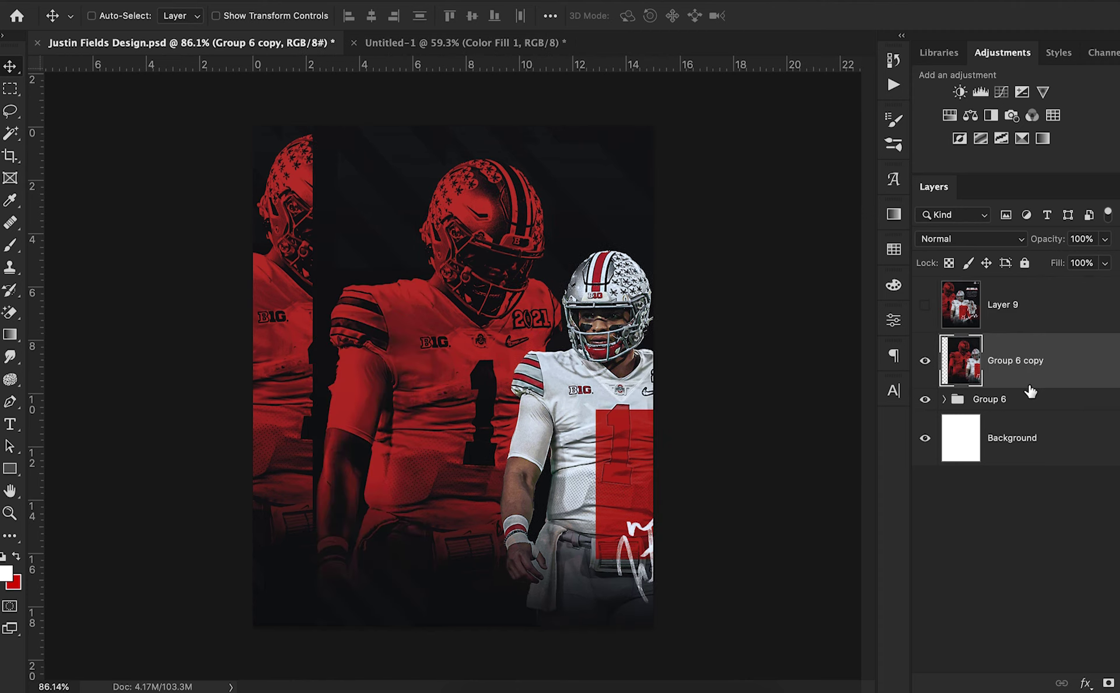
pyautogui.moveTo(571, 337); pyautogui.dragTo(242, 402)
pyautogui.moveTo(476, 396); pyautogui.dragTo(504, 352)
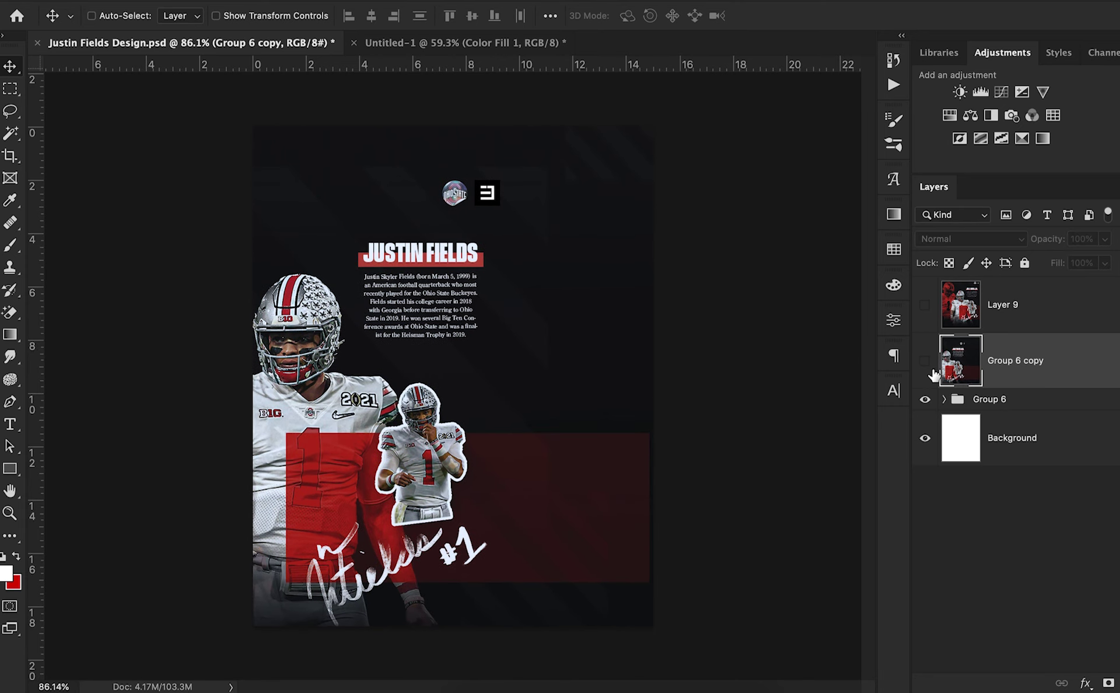
pyautogui.click(926, 362)
# Show Layer 9, hide Group 6, and move Layer 9 off its position and back to fill the canvas
pyautogui.click(1043, 324)
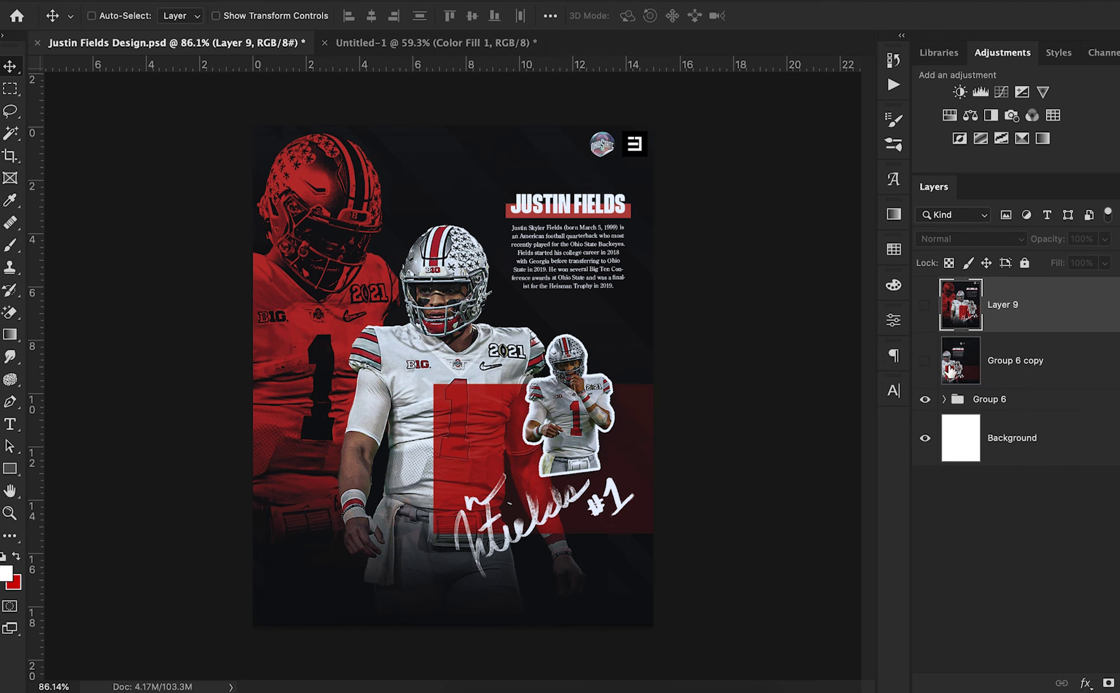
pyautogui.click(924, 314)
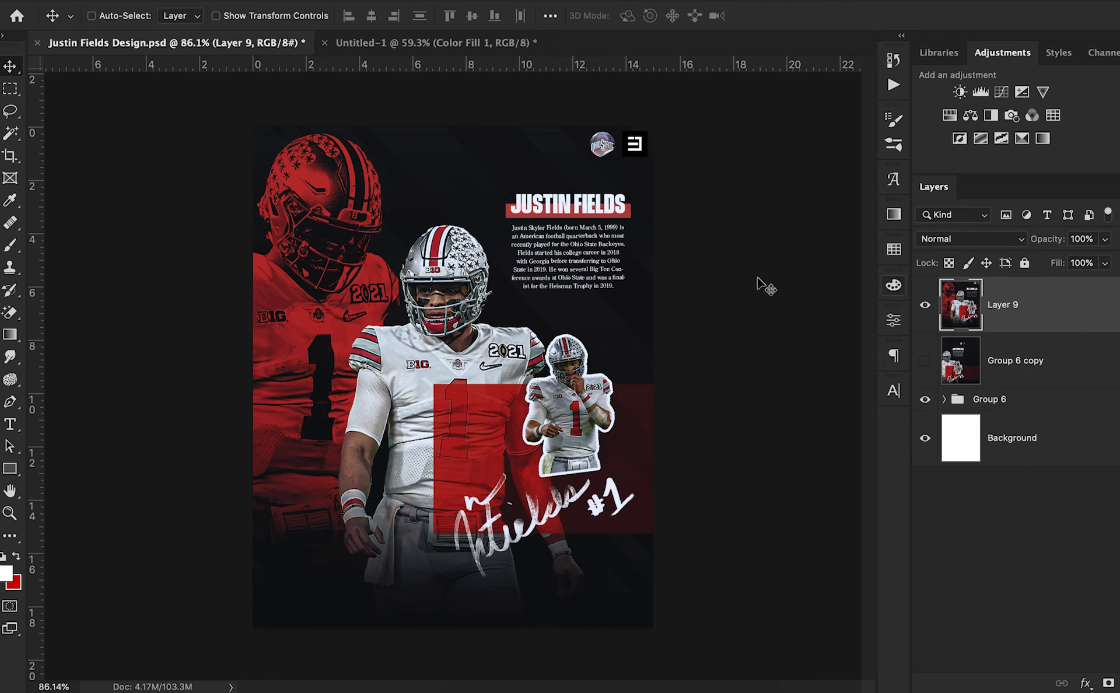
pyautogui.moveTo(590, 352); pyautogui.dragTo(661, 417)
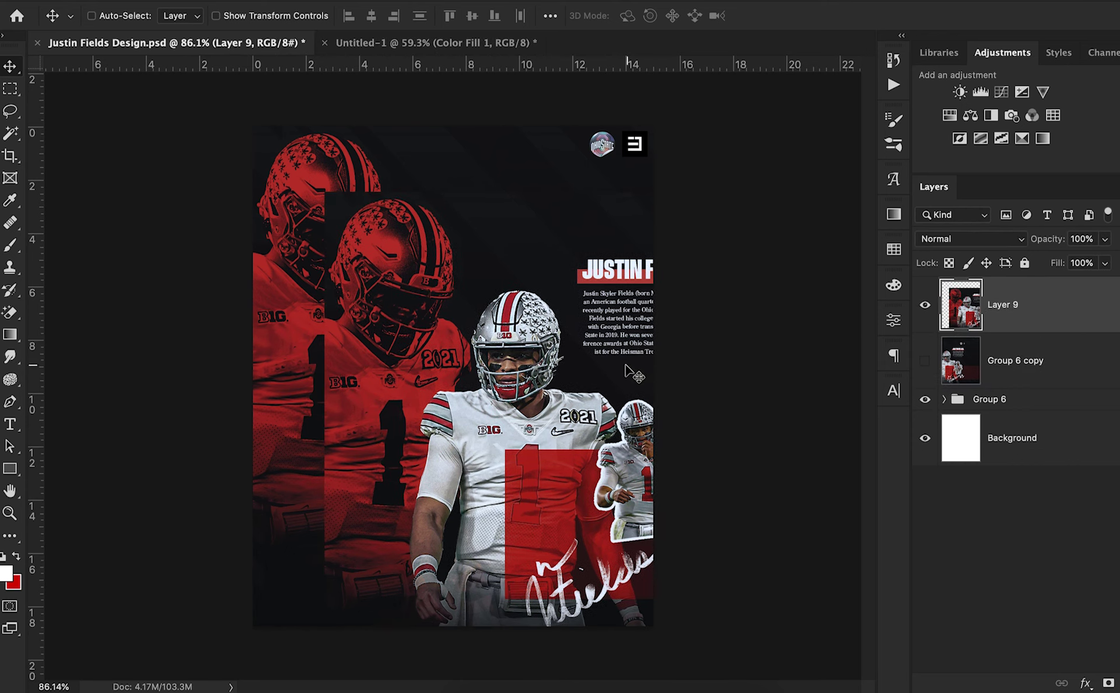
pyautogui.click(925, 399)
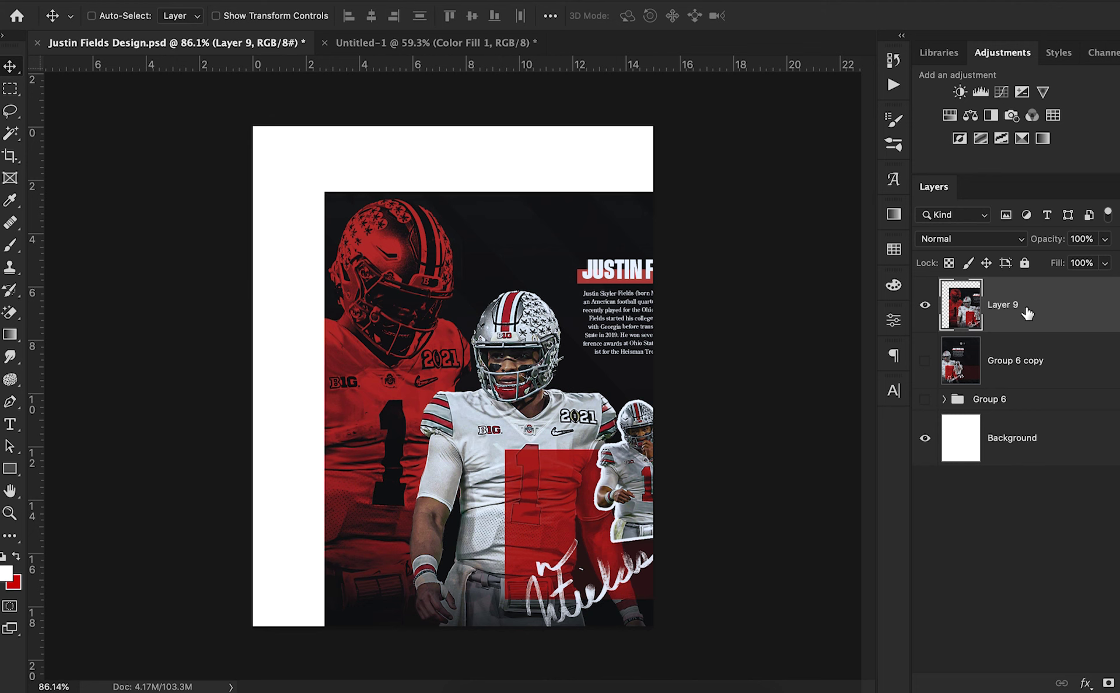
pyautogui.moveTo(611, 428); pyautogui.dragTo(542, 369)
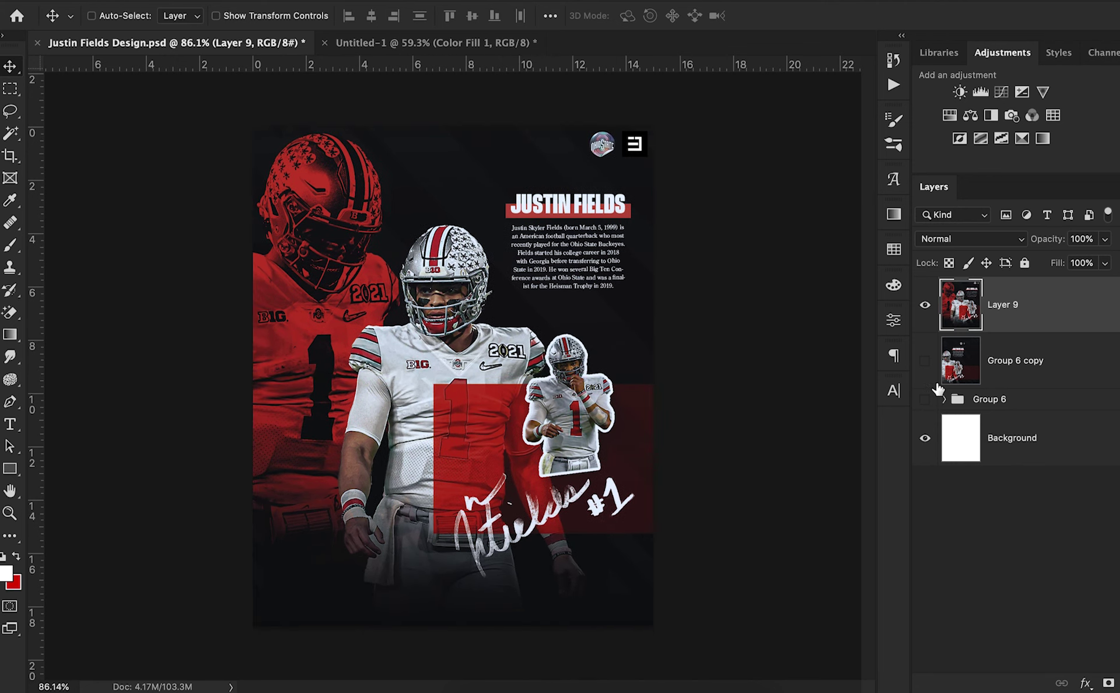
pyautogui.press('super+z')
pyautogui.press('super+shift+z')
# Open the Camera Raw Filter on Layer 9 and set the Effects Grain to 17
pyautogui.click(387, 0)
pyautogui.click(461, 105)
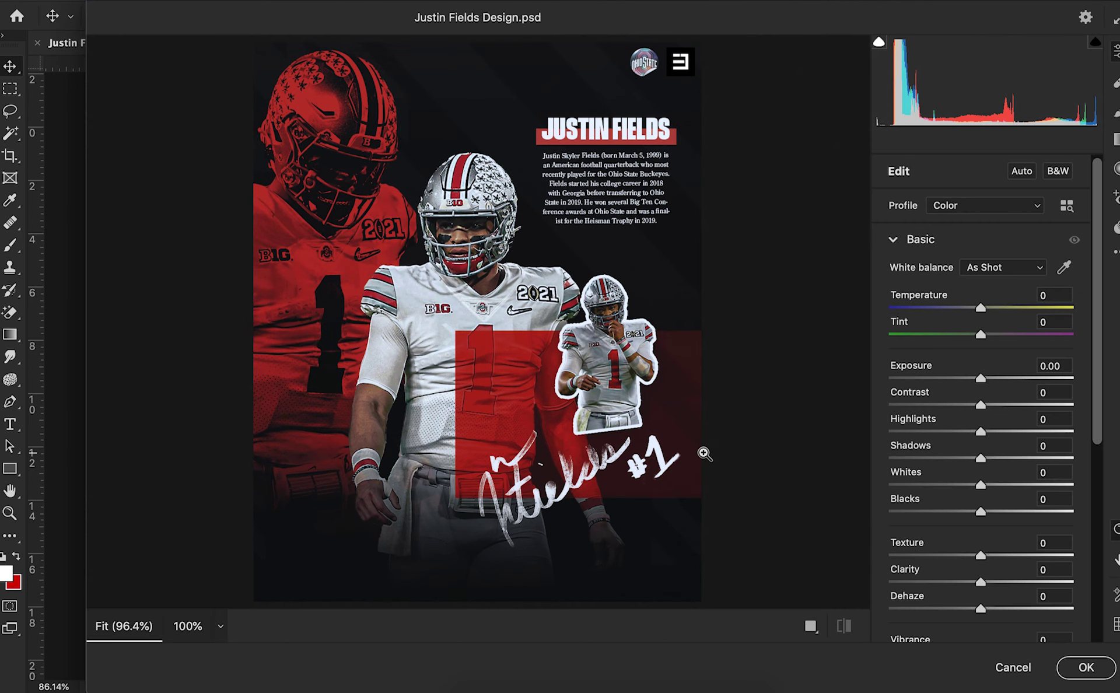
pyautogui.moveTo(1100, 380); pyautogui.dragTo(1075, 640)
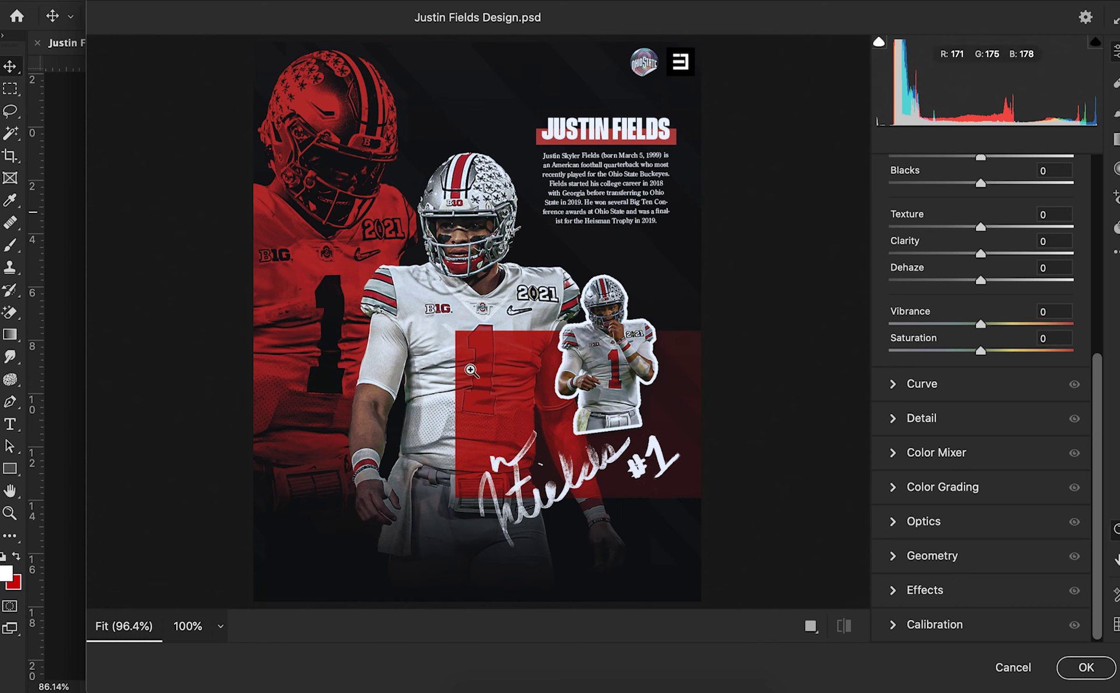
pyautogui.click(914, 590)
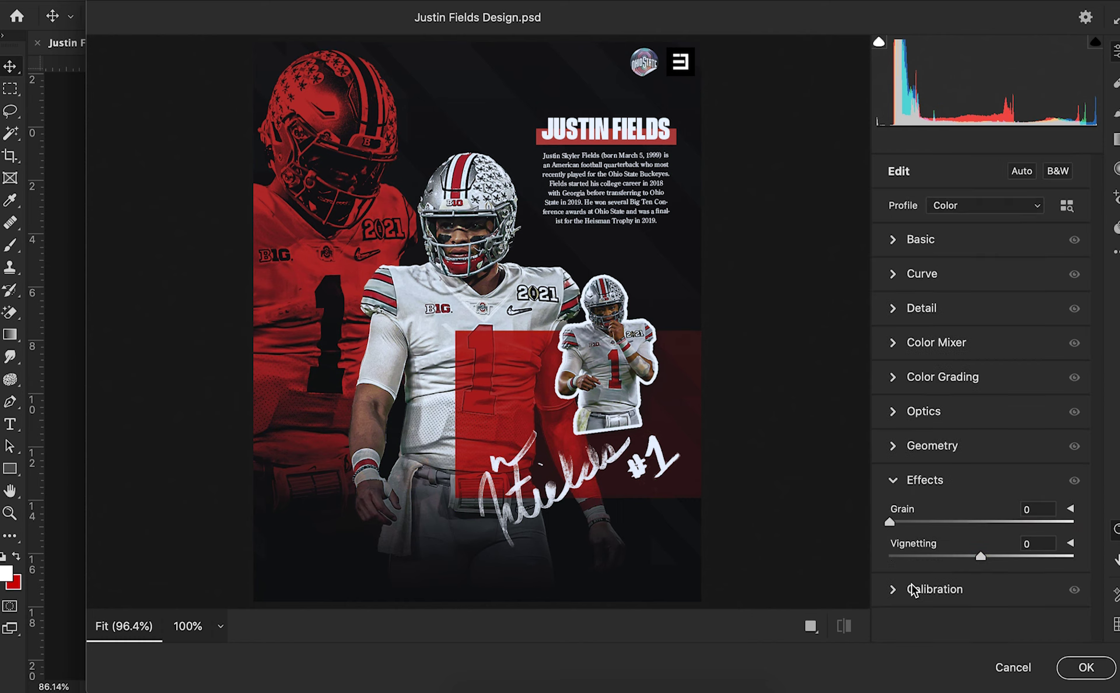
pyautogui.click(524, 345)
pyautogui.click(906, 520)
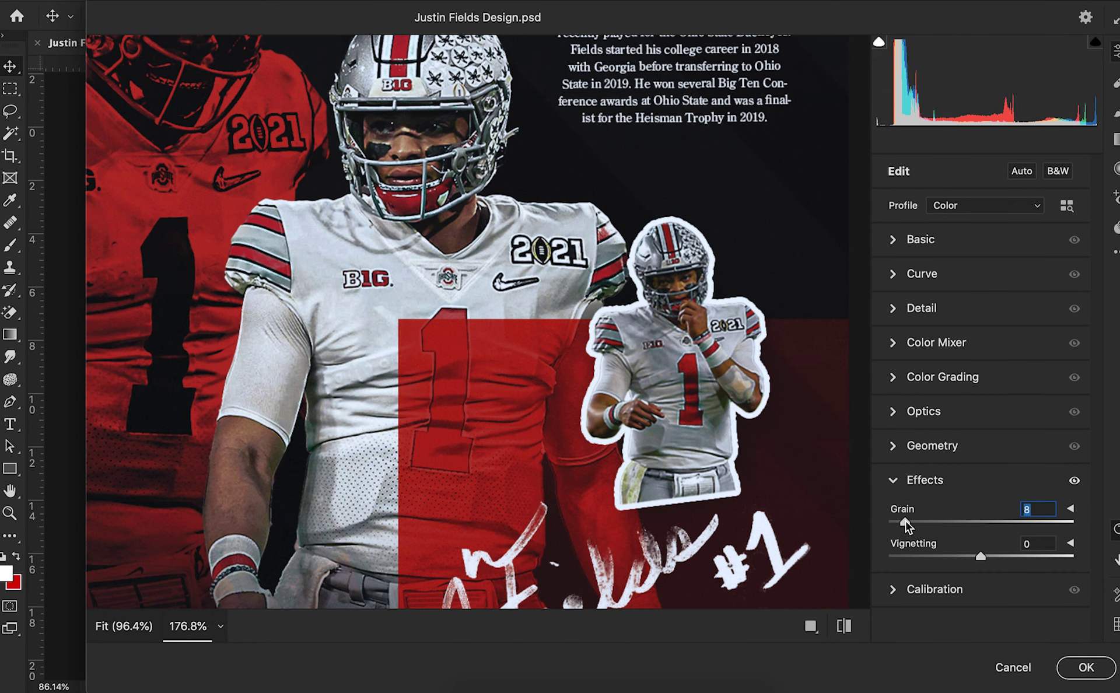
pyautogui.moveTo(906, 520); pyautogui.dragTo(912, 520)
pyautogui.moveTo(915, 520); pyautogui.dragTo(920, 520)
pyautogui.scroll(-5, 525, 234)
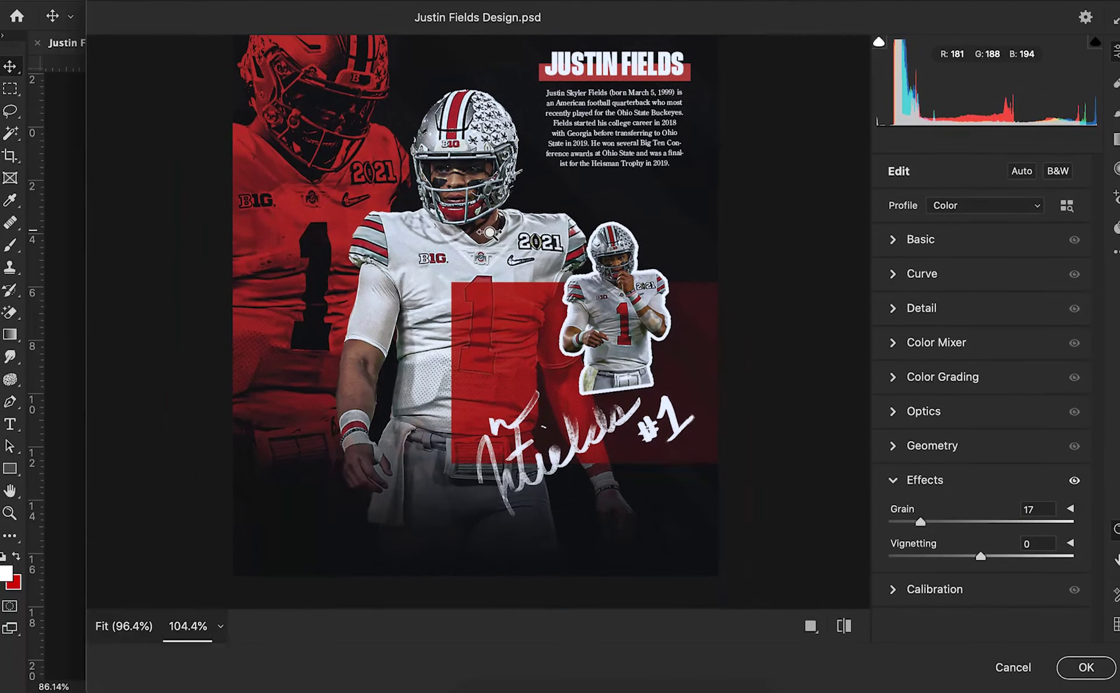
# Set the Vignetting to -8, apply the Camera Raw filter to Layer 9, and toggle the layer's visibility to compare
pyautogui.scroll(-5, 490, 234)
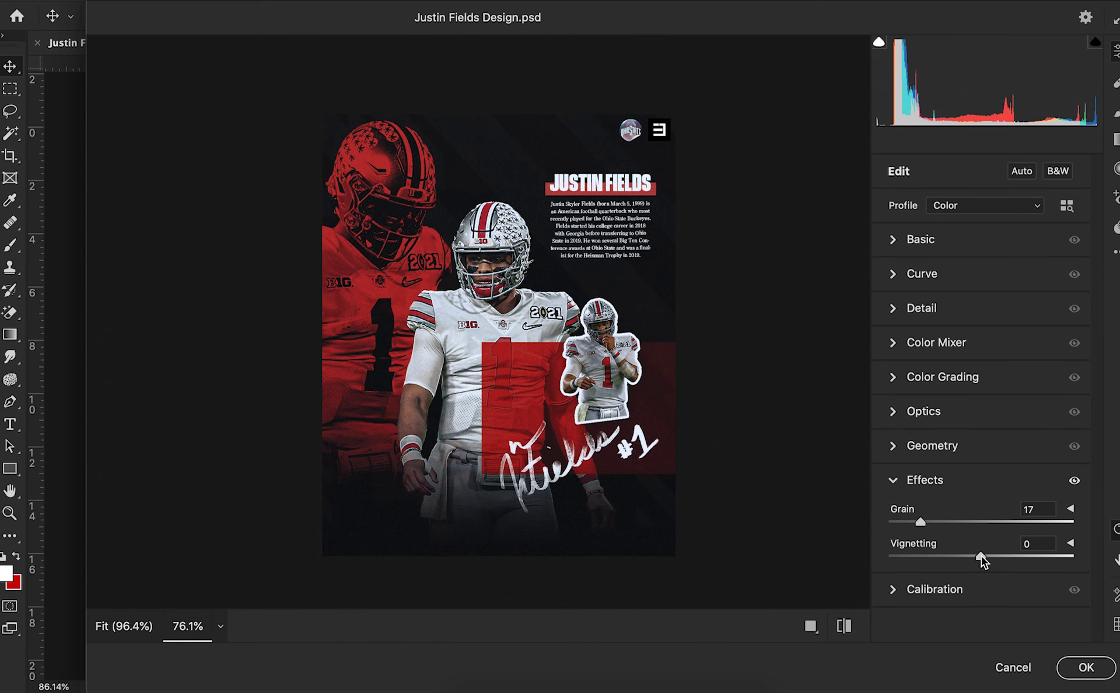
pyautogui.moveTo(982, 558)
pyautogui.mouseDown()
pyautogui.moveTo(954, 560)
pyautogui.moveTo(972, 559)
pyautogui.mouseUp()
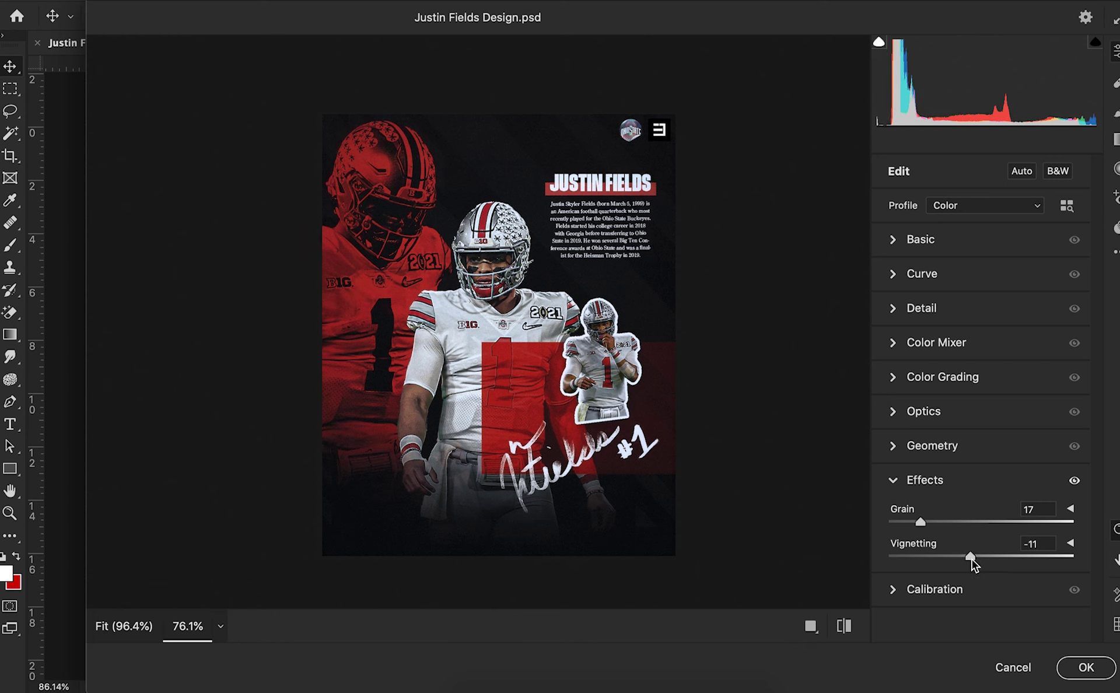
pyautogui.click(972, 559)
pyautogui.moveTo(971, 558)
pyautogui.mouseDown()
pyautogui.moveTo(946, 554)
pyautogui.moveTo(974, 558)
pyautogui.mouseUp()
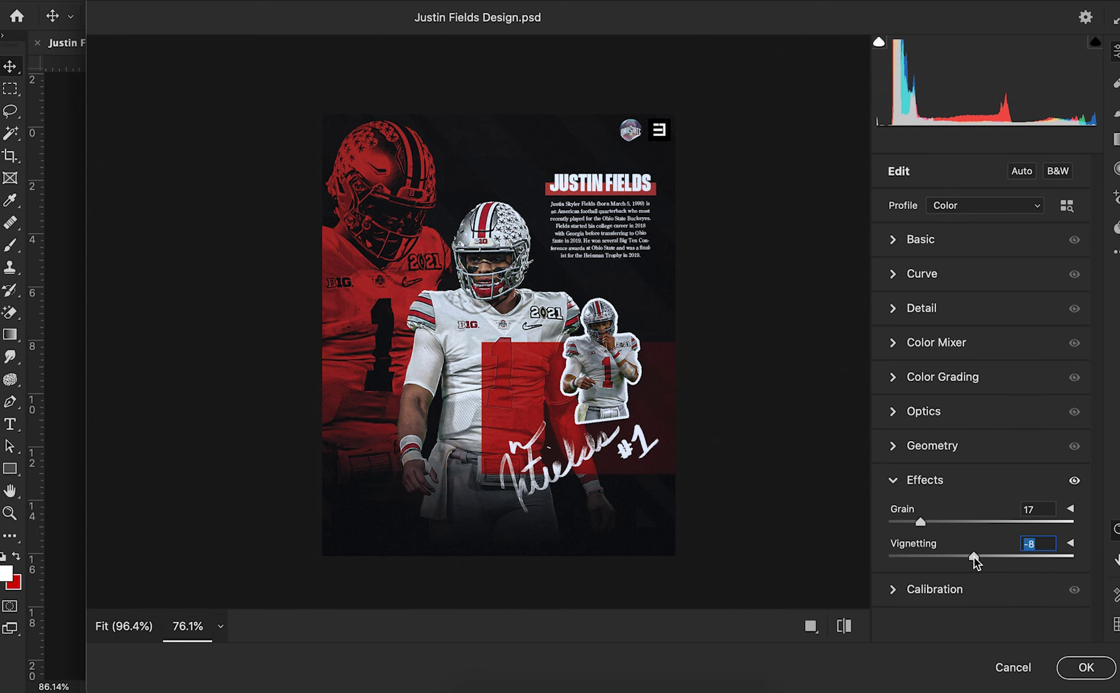
pyautogui.click(1071, 665)
pyautogui.click(926, 305)
pyautogui.click(926, 305)
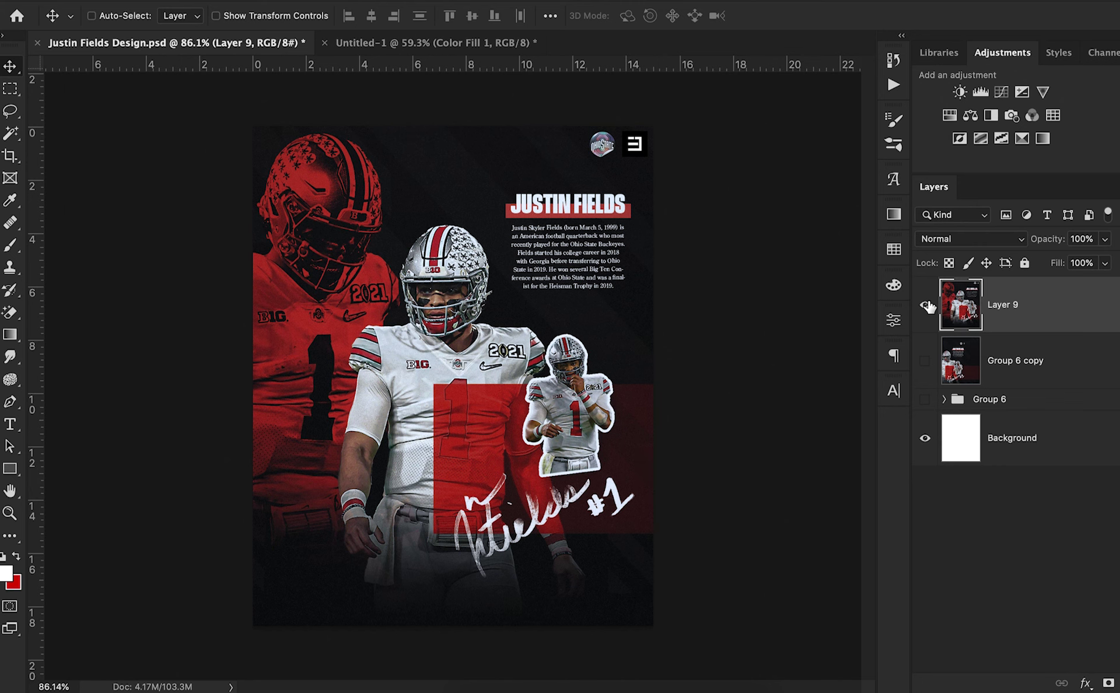
# Add a Levels adjustment layer above Layer 9, with the white input level at 240 and the midtones slightly brightened
pyautogui.click(982, 93)
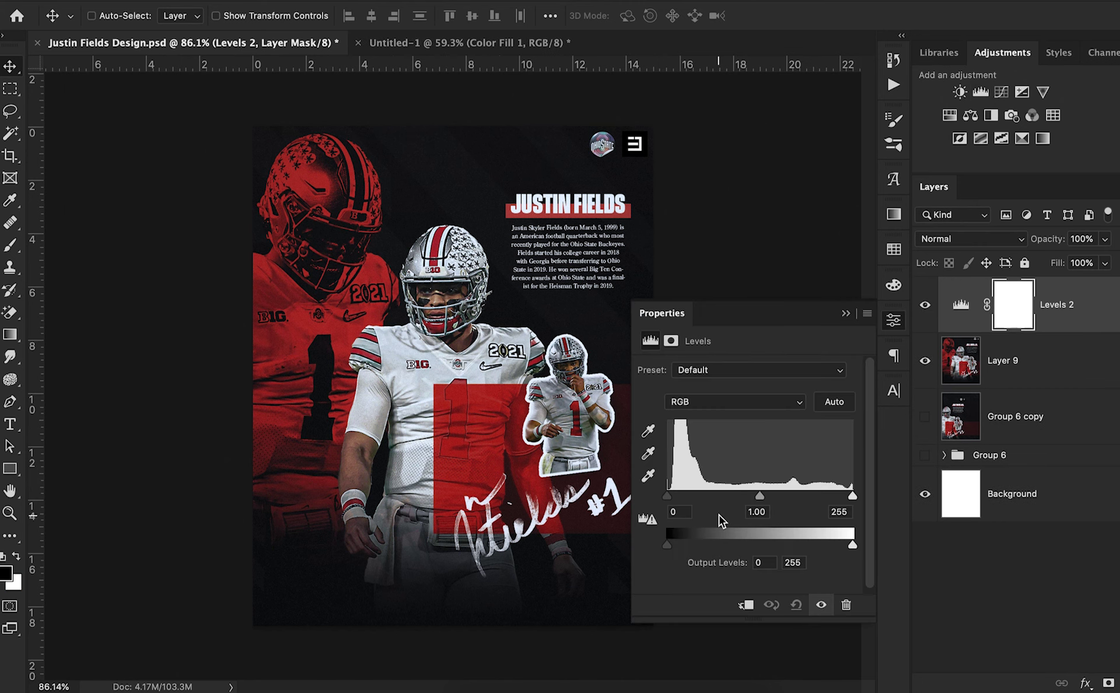
pyautogui.moveTo(759, 495)
pyautogui.mouseDown()
pyautogui.moveTo(768, 494)
pyautogui.moveTo(756, 495)
pyautogui.mouseUp()
pyautogui.moveTo(852, 495); pyautogui.dragTo(843, 495)
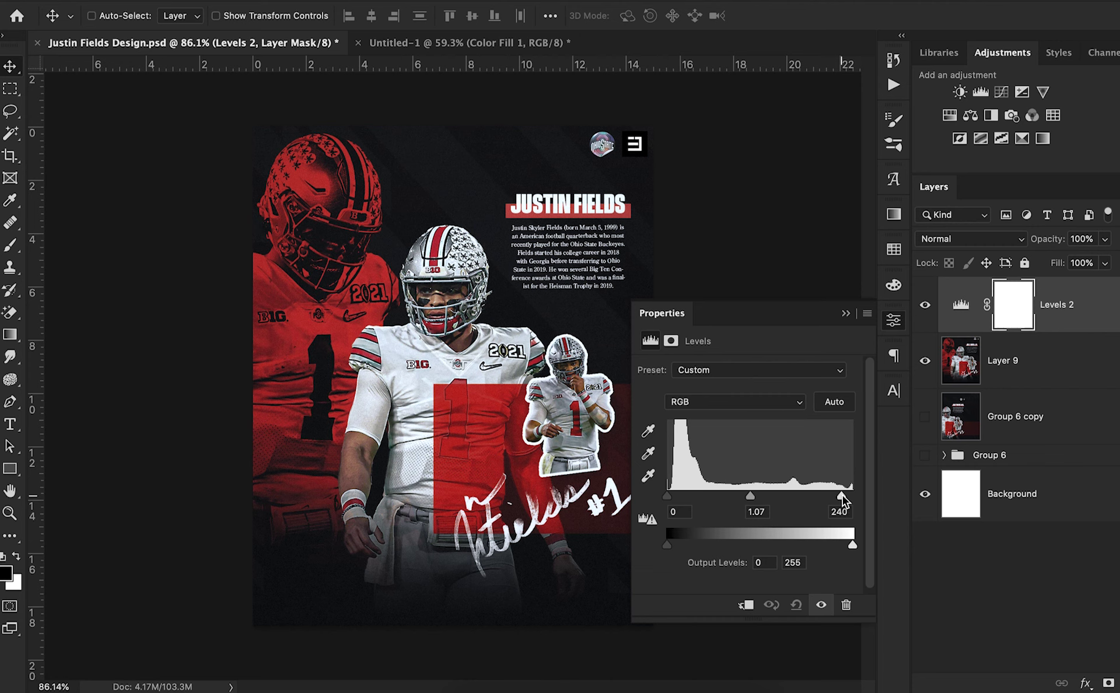
pyautogui.moveTo(750, 495); pyautogui.dragTo(752, 495)
pyautogui.click(845, 315)
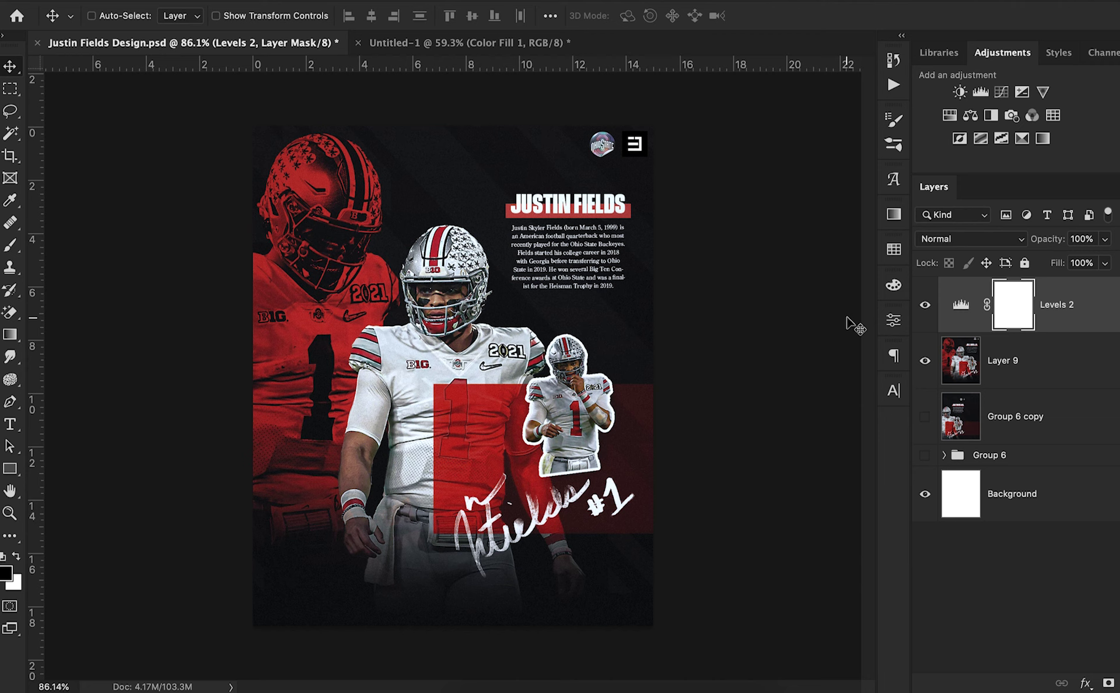